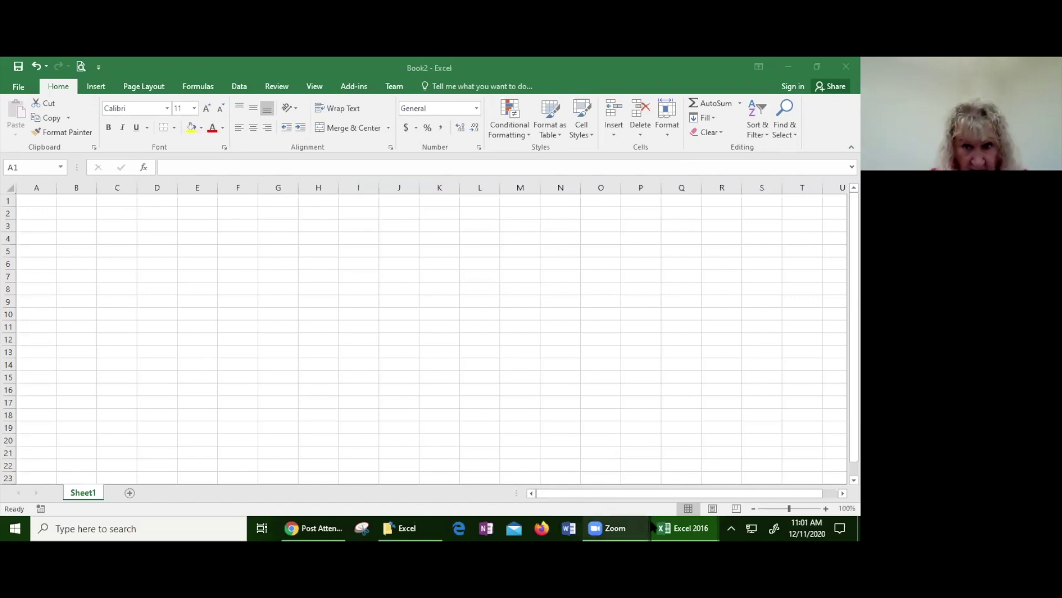
- Enter a first name in cell A1 of the blank worksheet using the formula bar
{"action": "mouse_move", "coordinate": [656, 527]}
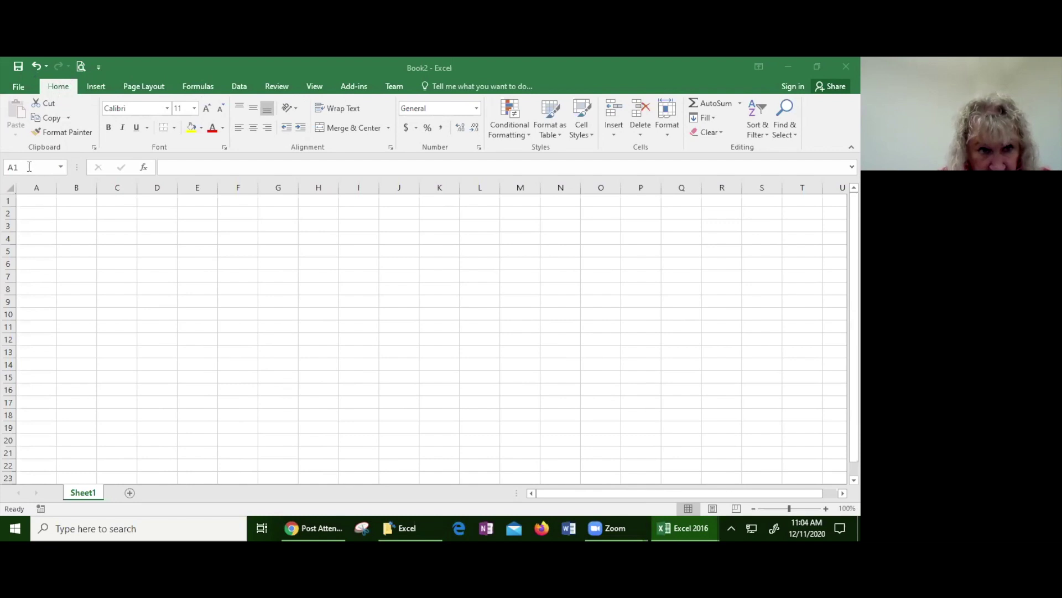
{"action": "left_click", "coordinate": [35, 200]}
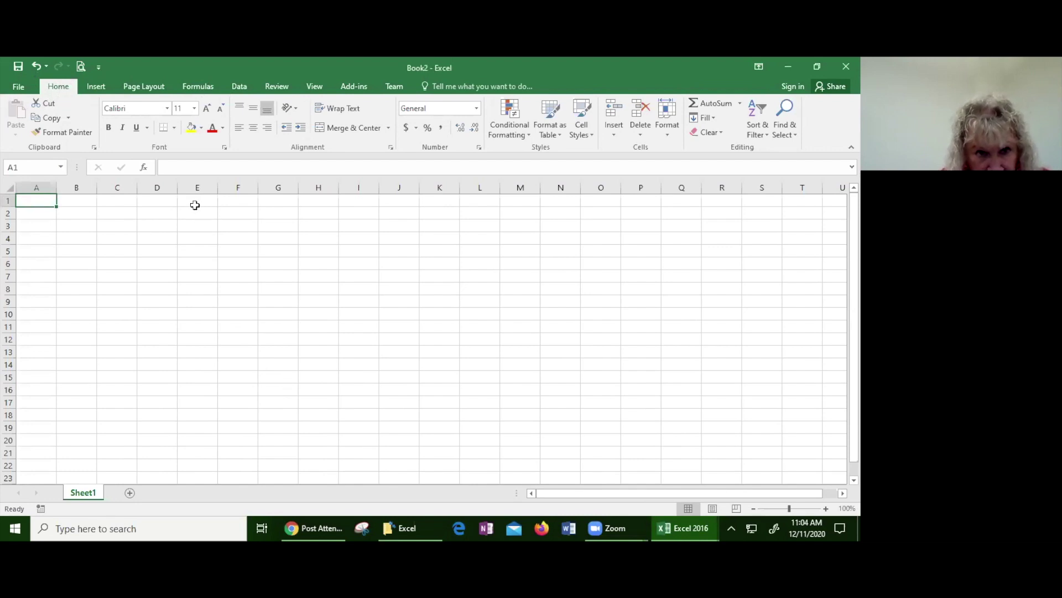
{"action": "left_click", "coordinate": [198, 226]}
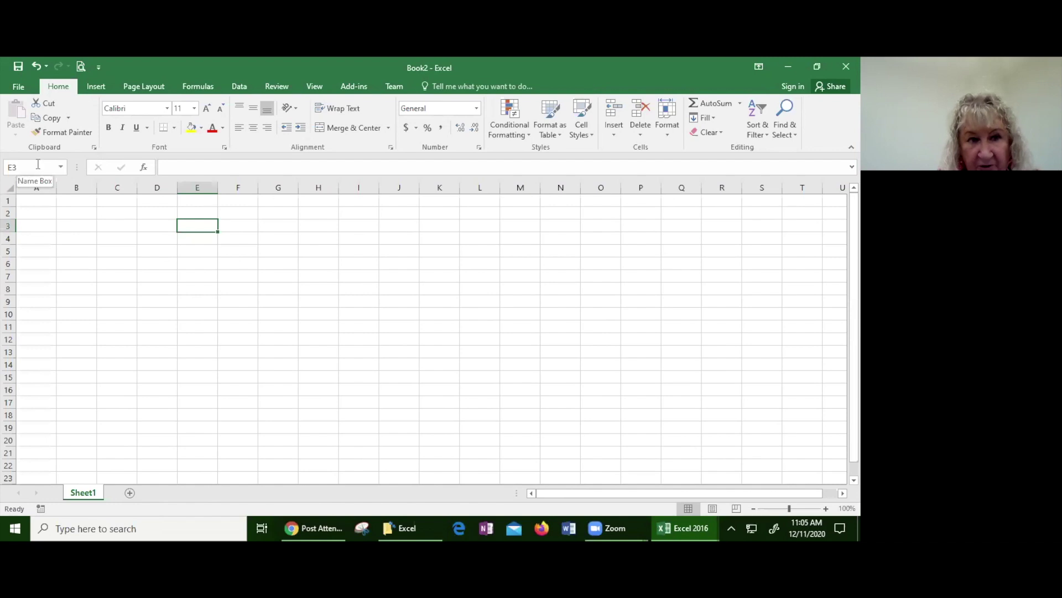
{"action": "left_click", "coordinate": [38, 200]}
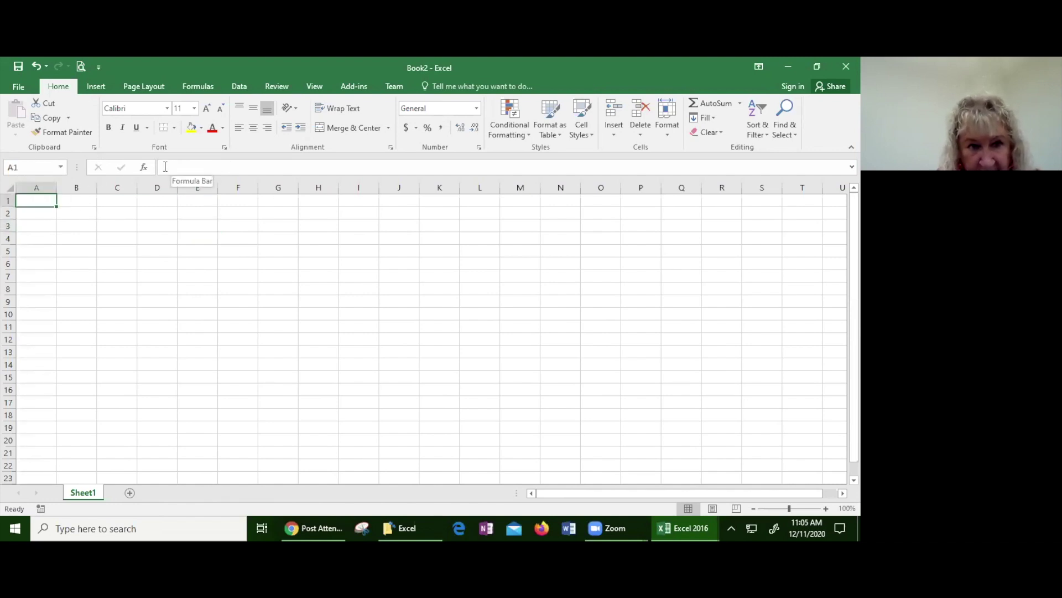
{"action": "left_click", "coordinate": [214, 169]}
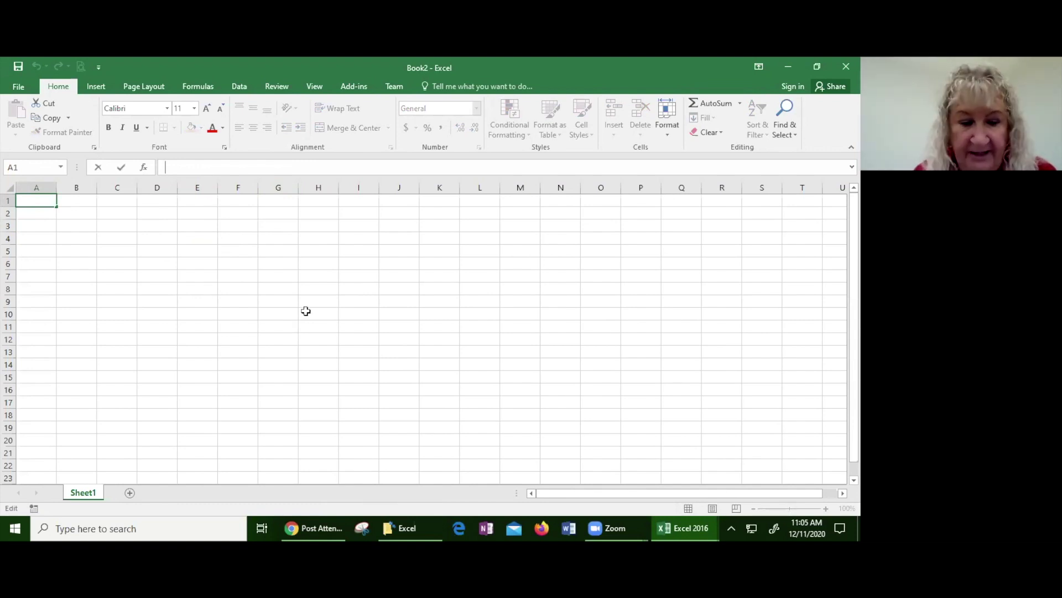
{"action": "type", "text": "Sue"}
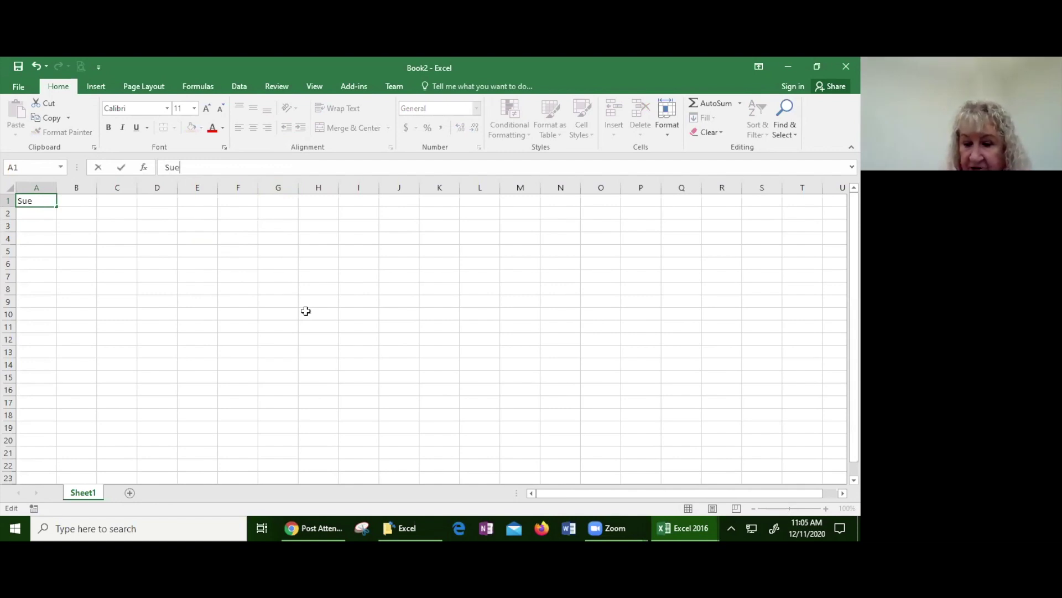
{"action": "key", "text": "Tab"}
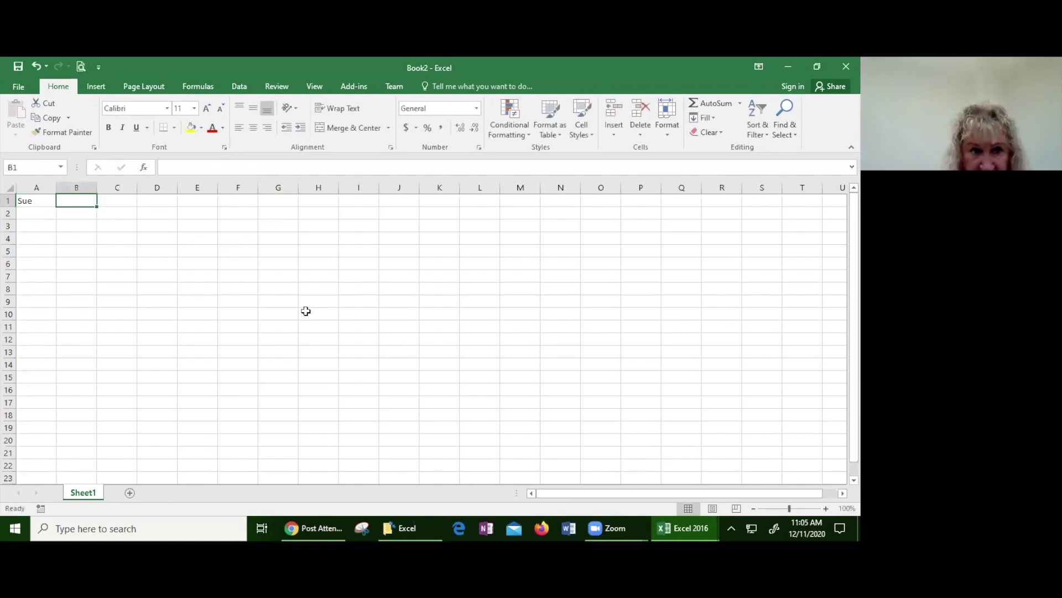
- Set the font size of the name in cell A1 to 22
{"action": "left_click", "coordinate": [41, 199]}
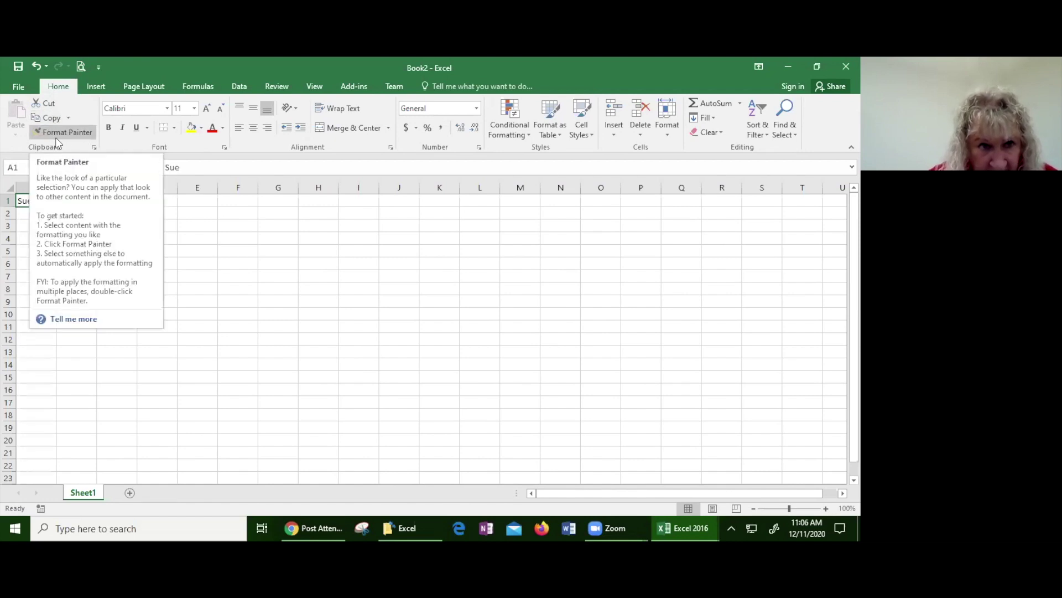
{"action": "left_click", "coordinate": [84, 133]}
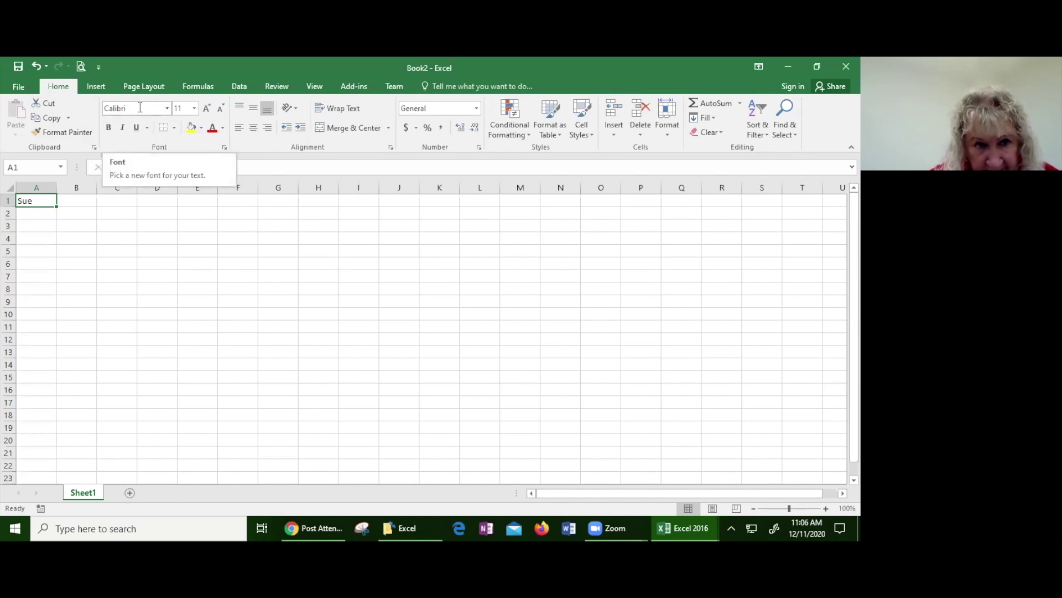
{"action": "left_click", "coordinate": [167, 108]}
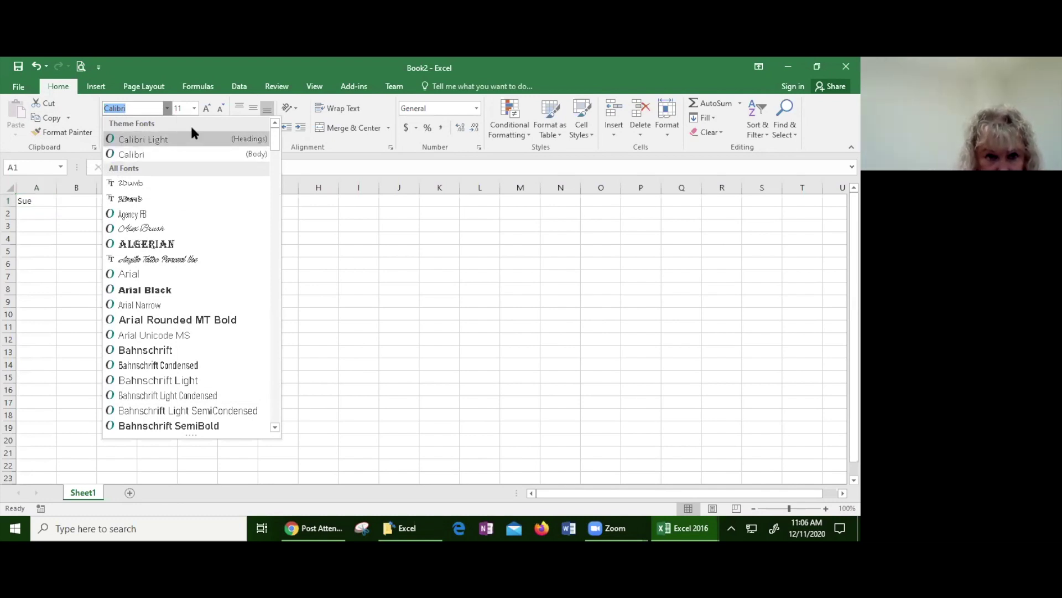
{"action": "left_click", "coordinate": [188, 108]}
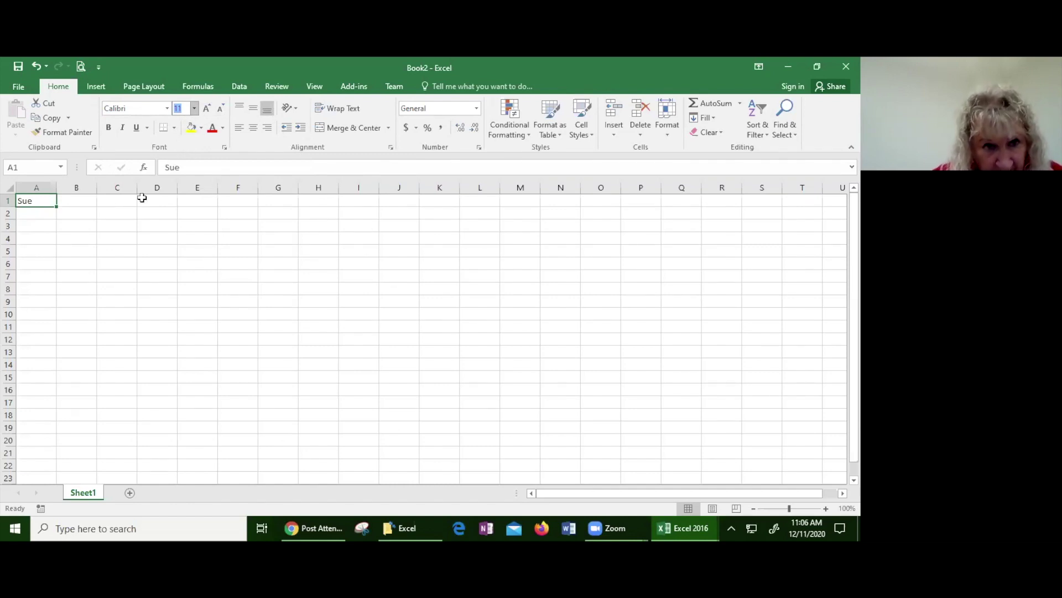
{"action": "left_click", "coordinate": [193, 109]}
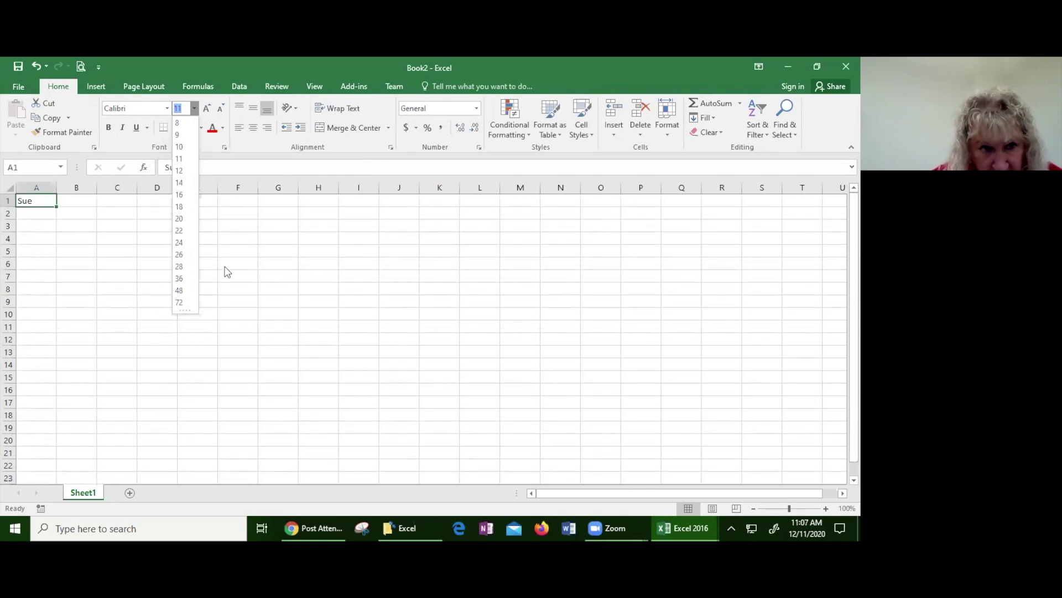
{"action": "left_click", "coordinate": [179, 230]}
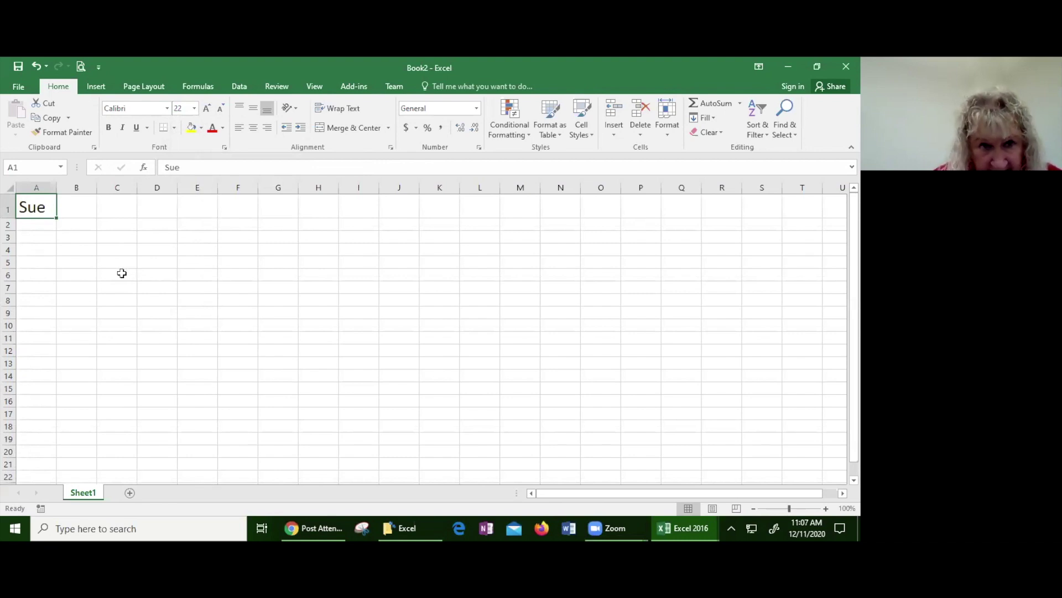
- Decrease the font size of the name in cell A1 step by step to 12
{"action": "left_click", "coordinate": [221, 108]}
{"action": "left_click", "coordinate": [222, 109]}
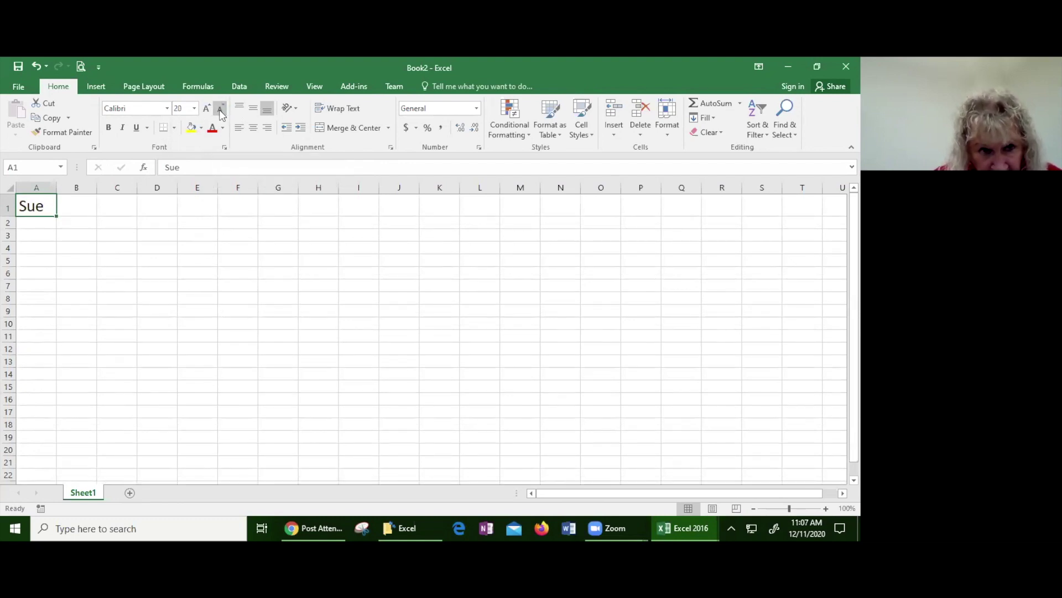
{"action": "left_click", "coordinate": [222, 108]}
{"action": "left_click", "coordinate": [221, 108]}
{"action": "left_click", "coordinate": [221, 111]}
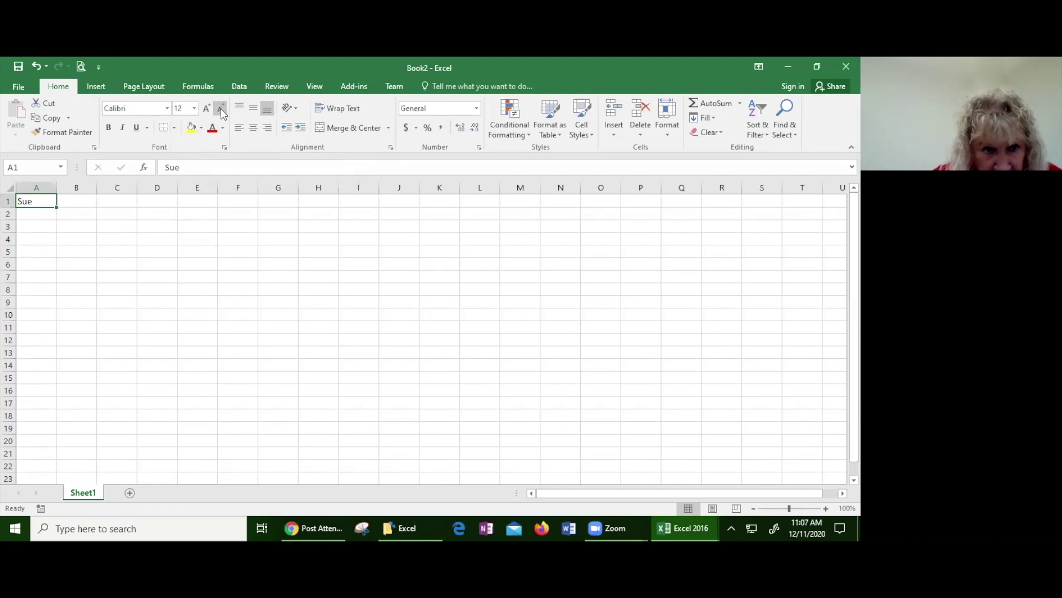
- Make the name in cell A1 bold, italic and underlined
{"action": "left_click", "coordinate": [109, 128]}
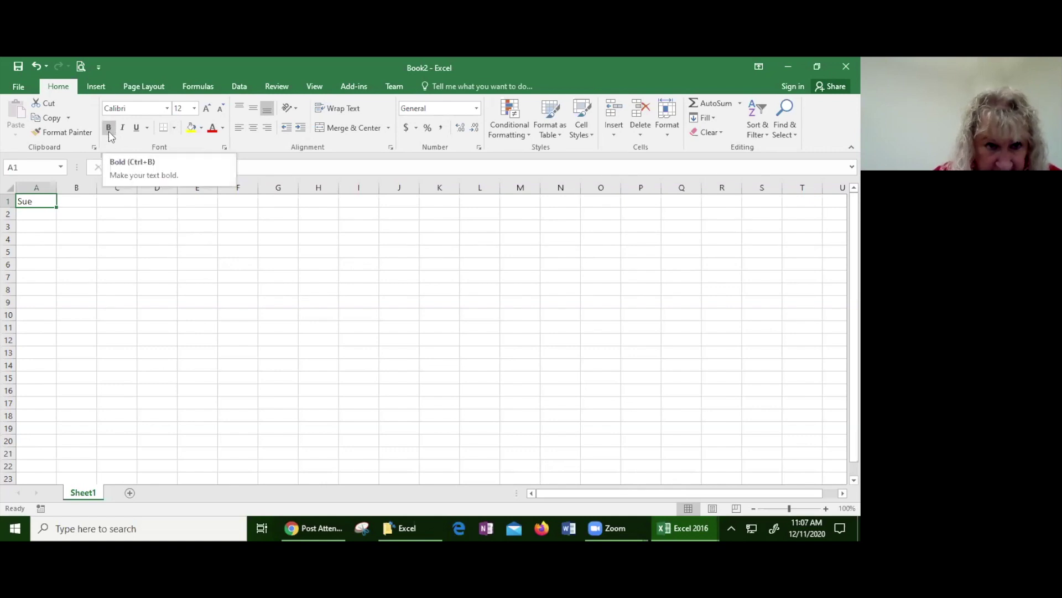
{"action": "left_click", "coordinate": [108, 128]}
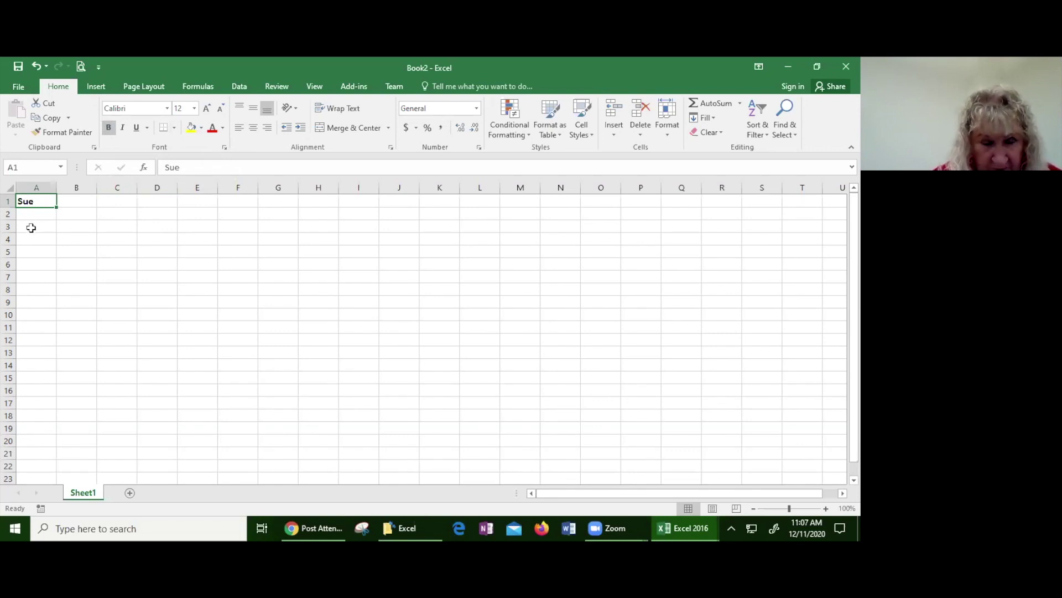
{"action": "left_click", "coordinate": [123, 130]}
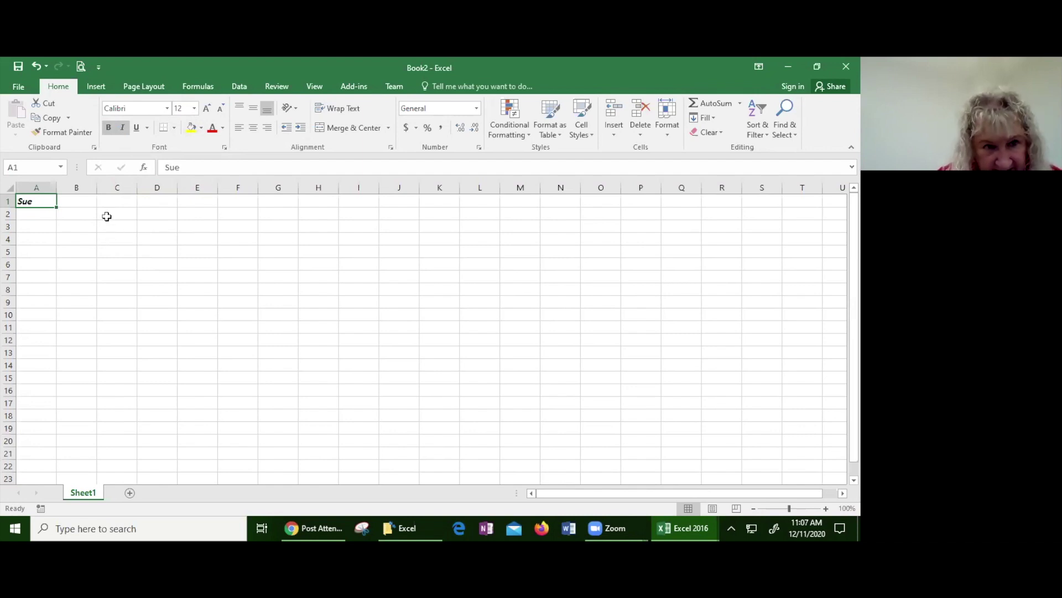
{"action": "left_click", "coordinate": [141, 130]}
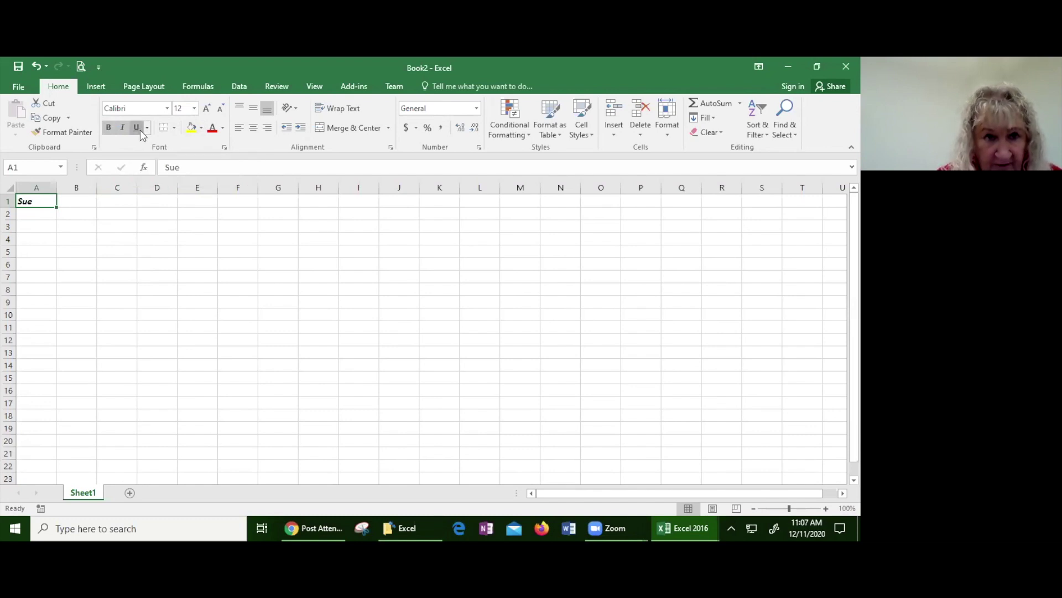
{"action": "left_click", "coordinate": [116, 250]}
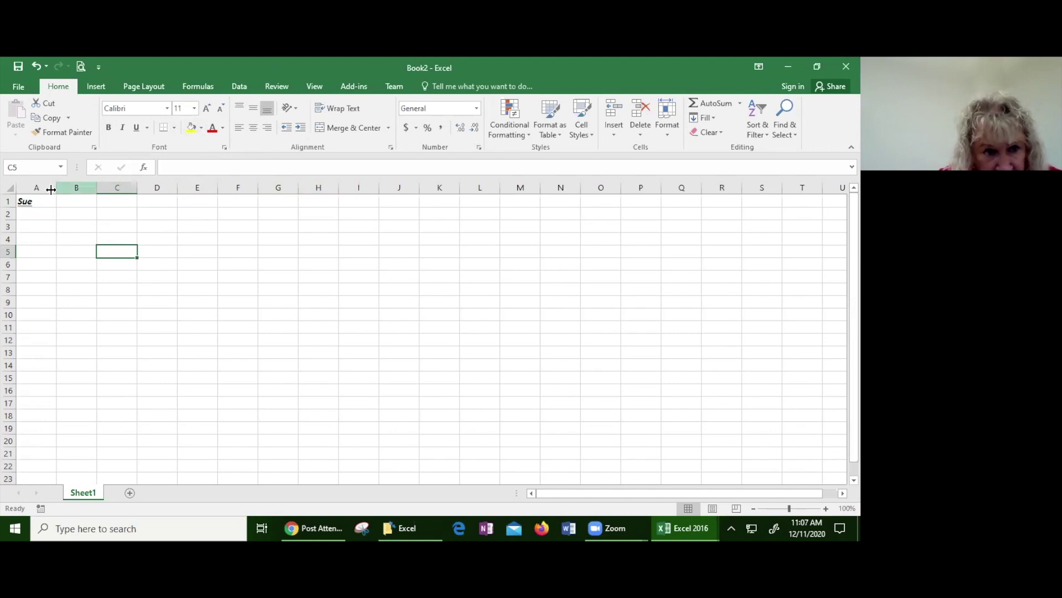
- Add a bottom border to cell A1 and widen column A to about one and a half times its width
{"action": "left_click", "coordinate": [38, 203]}
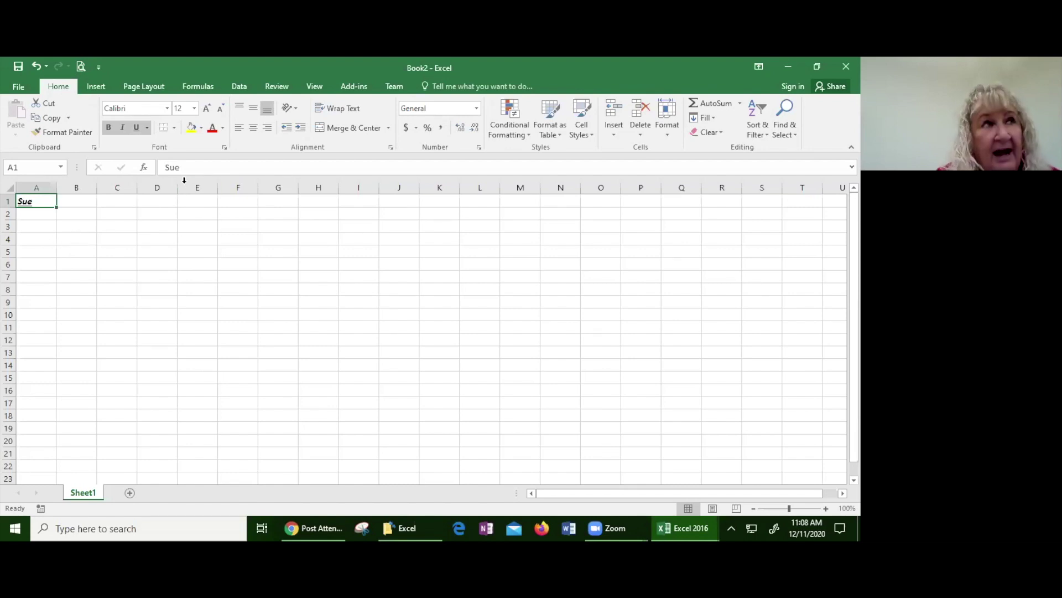
{"action": "left_click", "coordinate": [175, 128]}
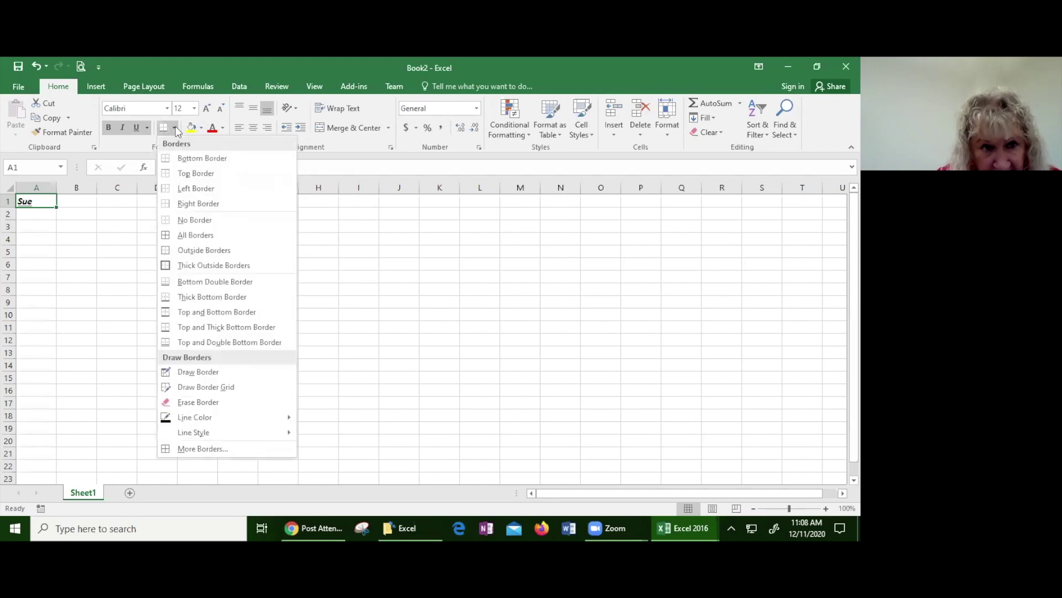
{"action": "left_click", "coordinate": [207, 163]}
{"action": "left_click", "coordinate": [67, 256]}
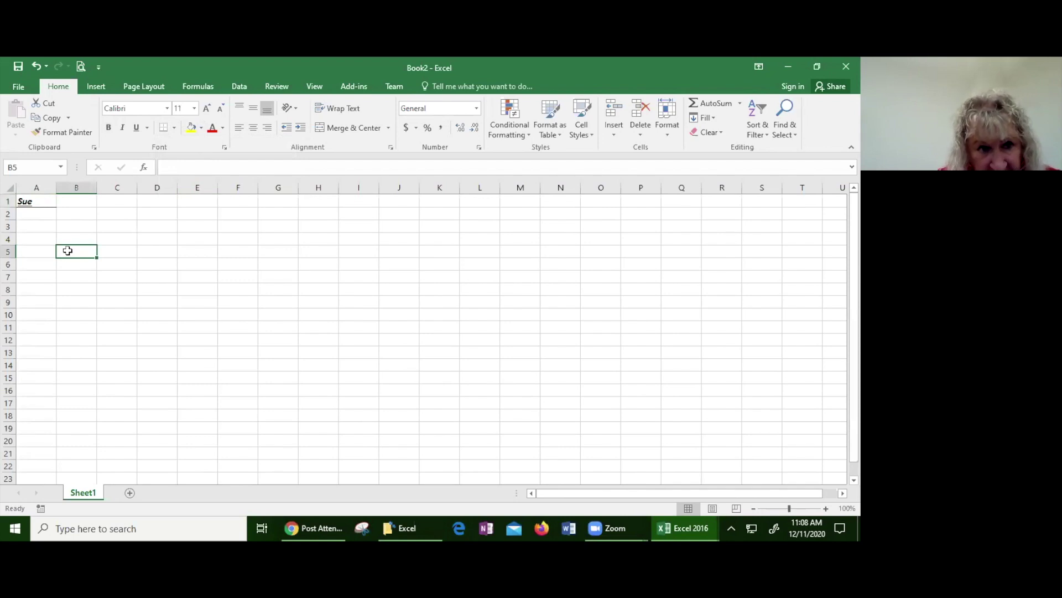
{"action": "left_click_drag", "start_coordinate": [55, 189], "coordinate": [80, 189]}
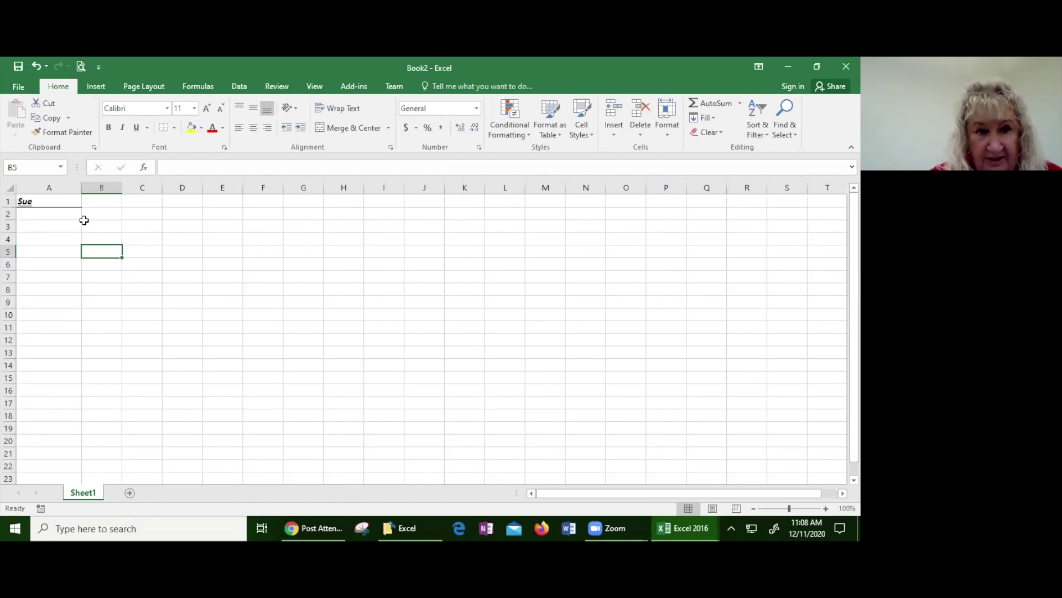
- Add a top border to cell A1 and look through the other border options
{"action": "left_click", "coordinate": [57, 201]}
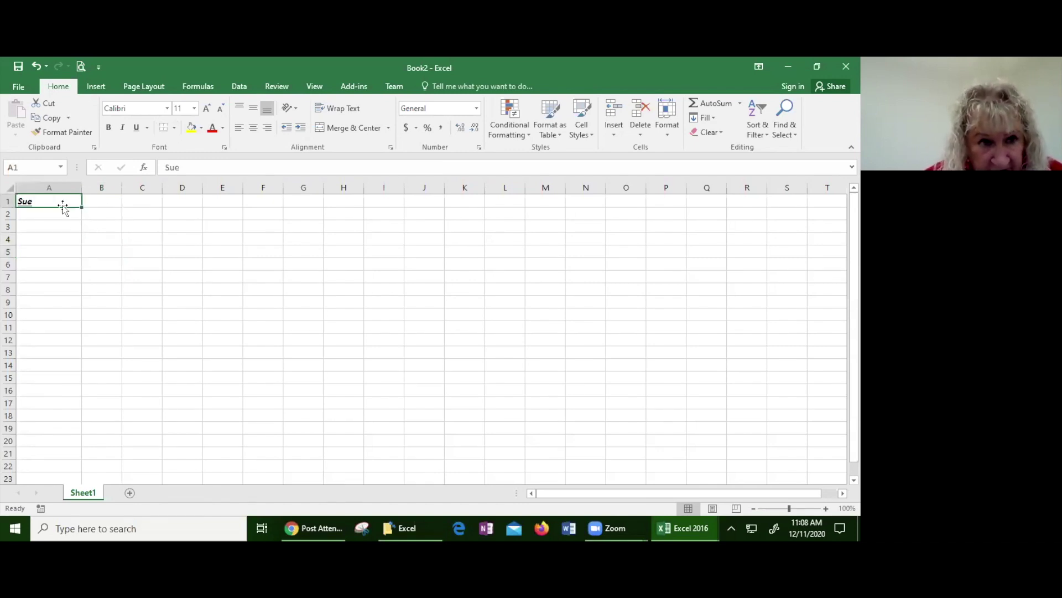
{"action": "left_click", "coordinate": [174, 128]}
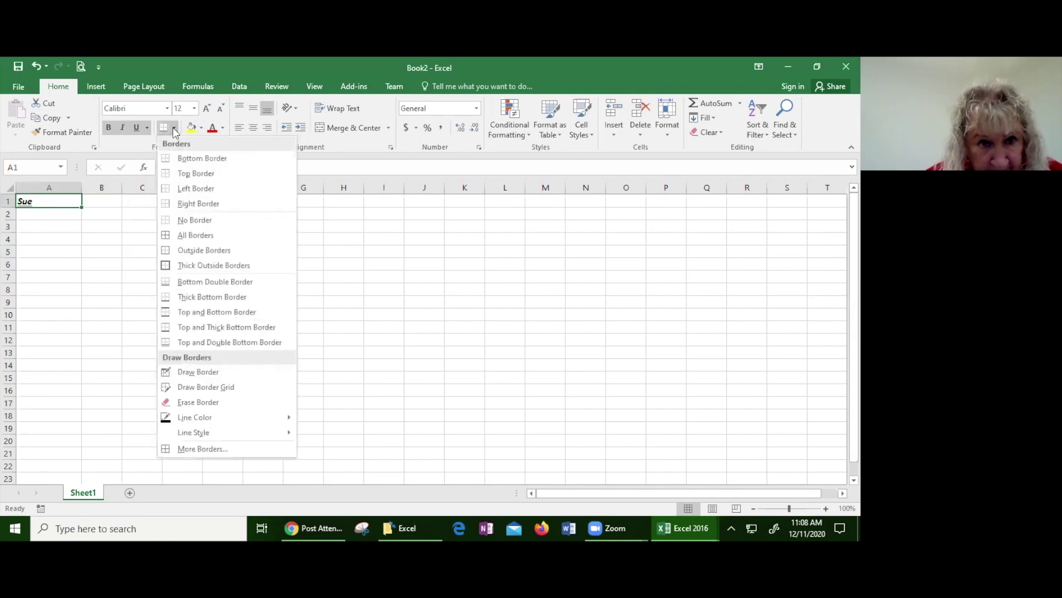
{"action": "left_click", "coordinate": [196, 174]}
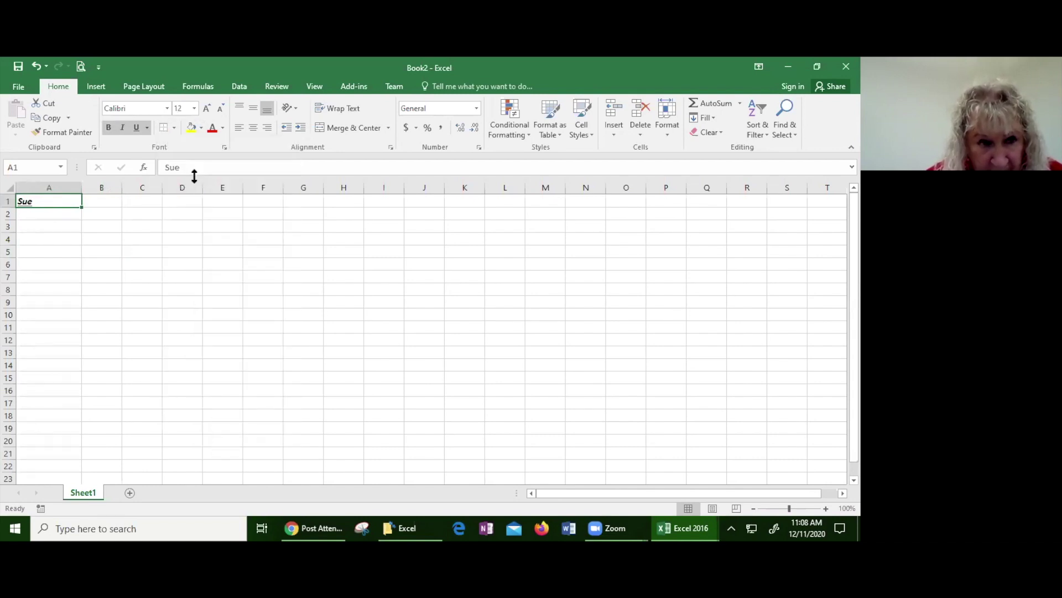
{"action": "left_click", "coordinate": [172, 126]}
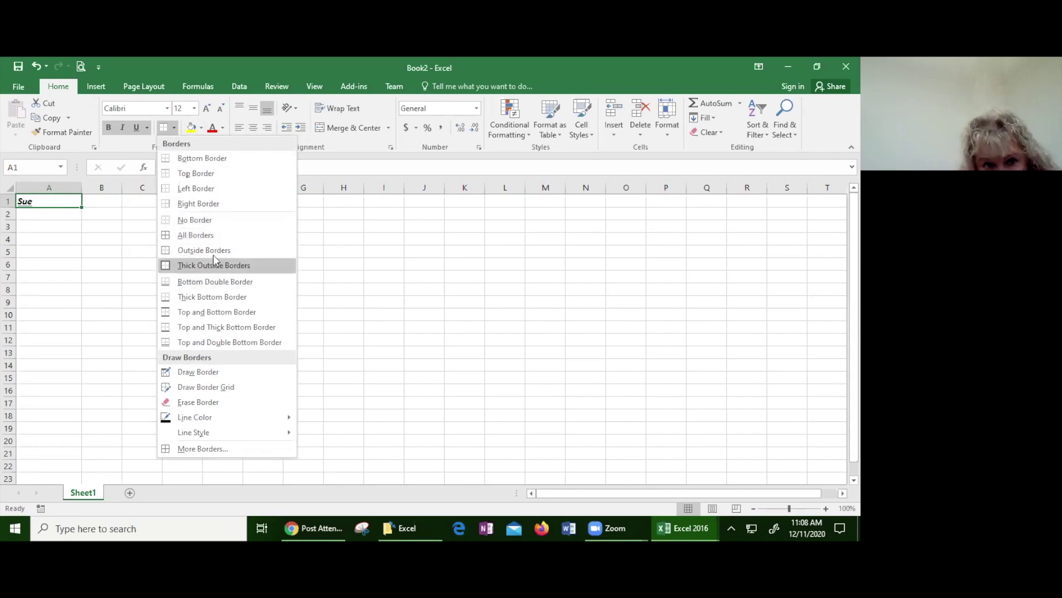
{"action": "left_click", "coordinate": [61, 201]}
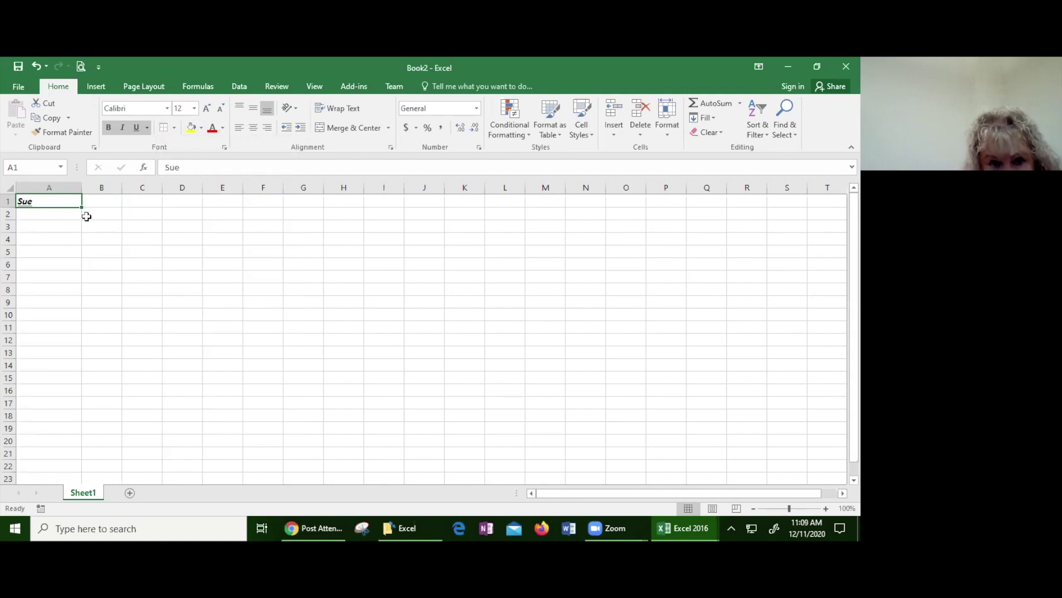
- Fill cell A1 with yellow and change the fill to a light green theme color
{"action": "left_click", "coordinate": [192, 128]}
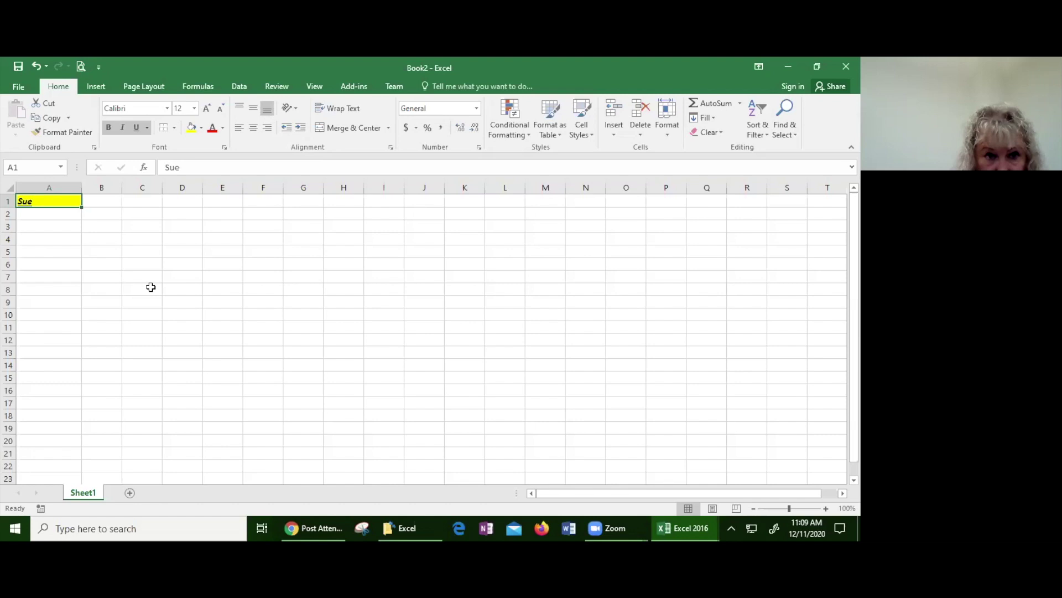
{"action": "left_click", "coordinate": [202, 129]}
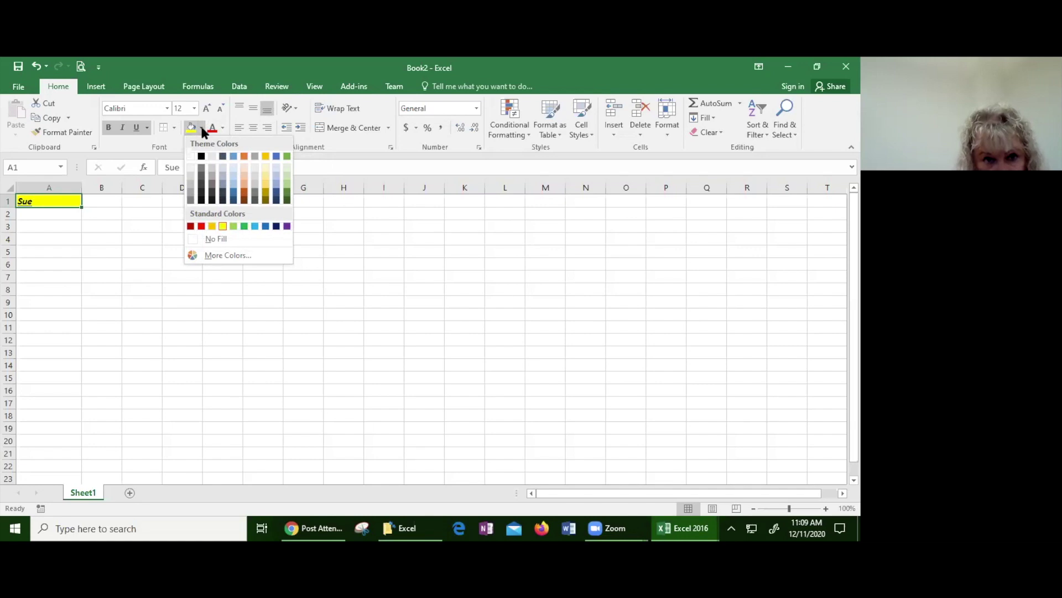
{"action": "left_click", "coordinate": [287, 183]}
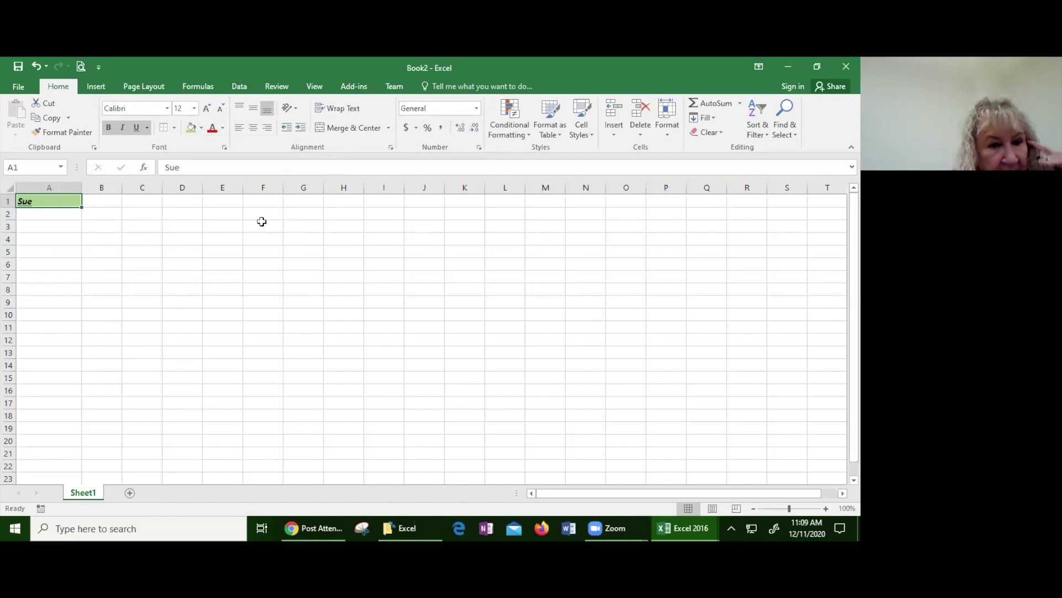
- Look through the border options and view the custom fill color settings for cell A1, keeping the same color
{"action": "left_click", "coordinate": [173, 129]}
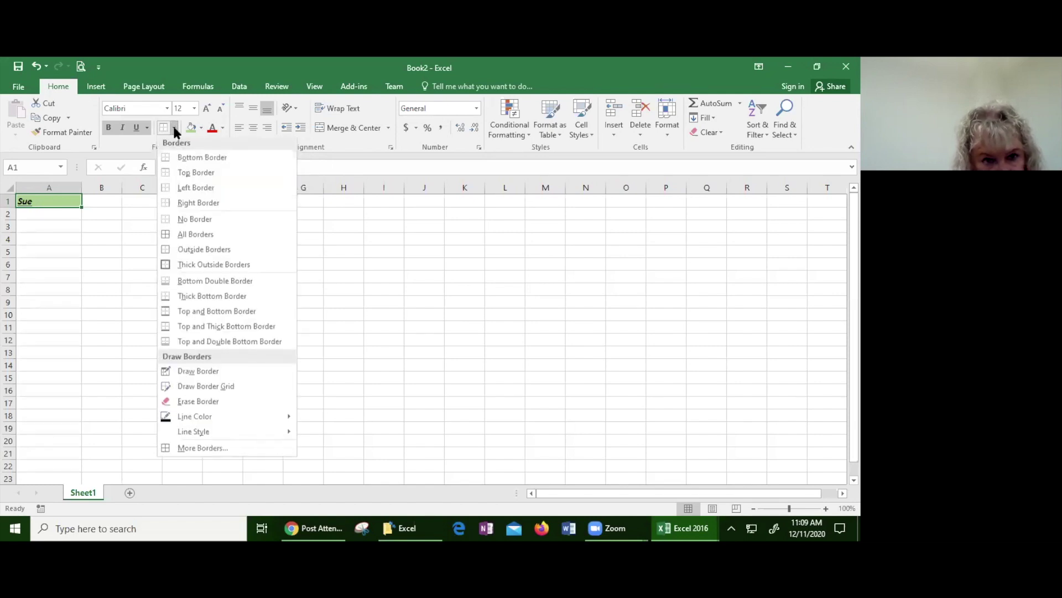
{"action": "left_click", "coordinate": [202, 134]}
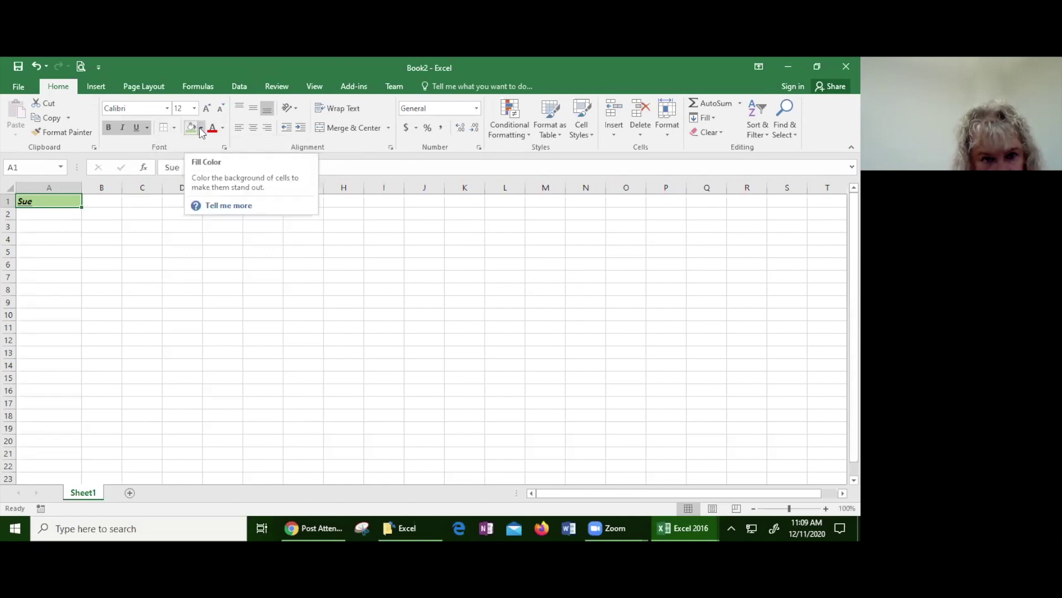
{"action": "left_click", "coordinate": [201, 131]}
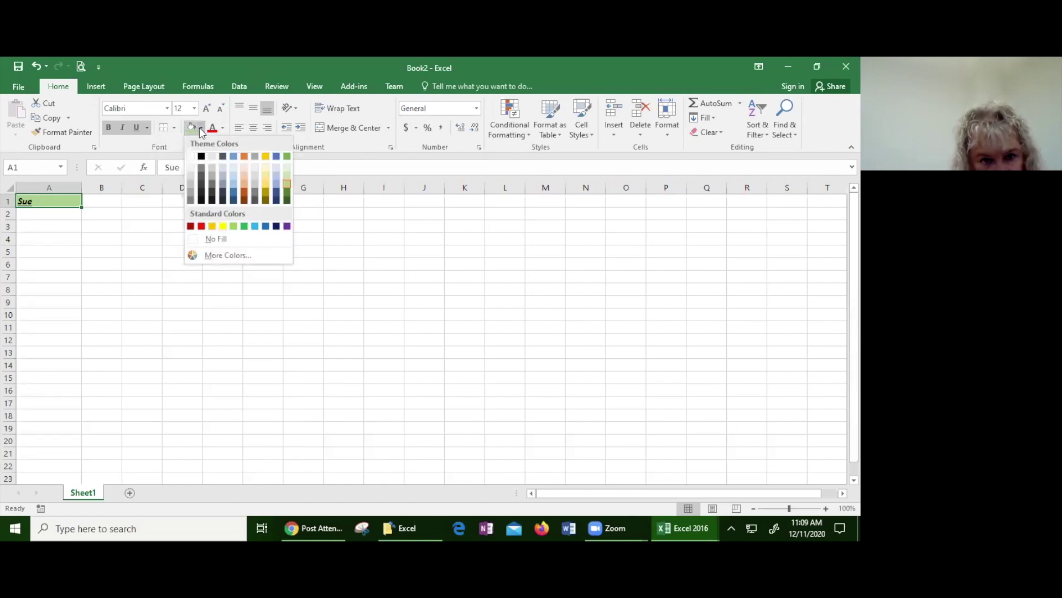
{"action": "left_click", "coordinate": [228, 256]}
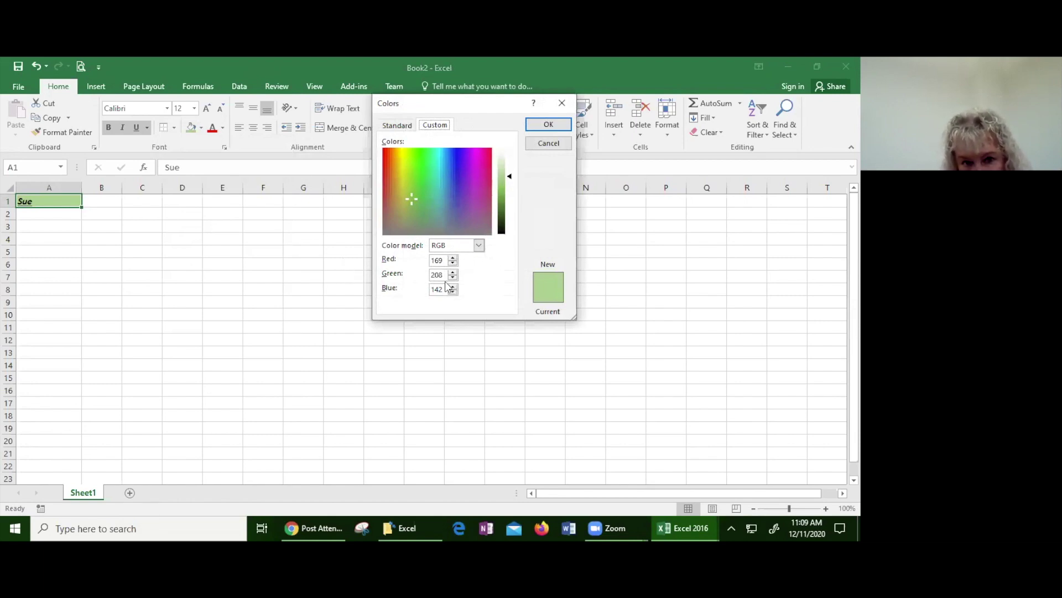
{"action": "left_click", "coordinate": [547, 126]}
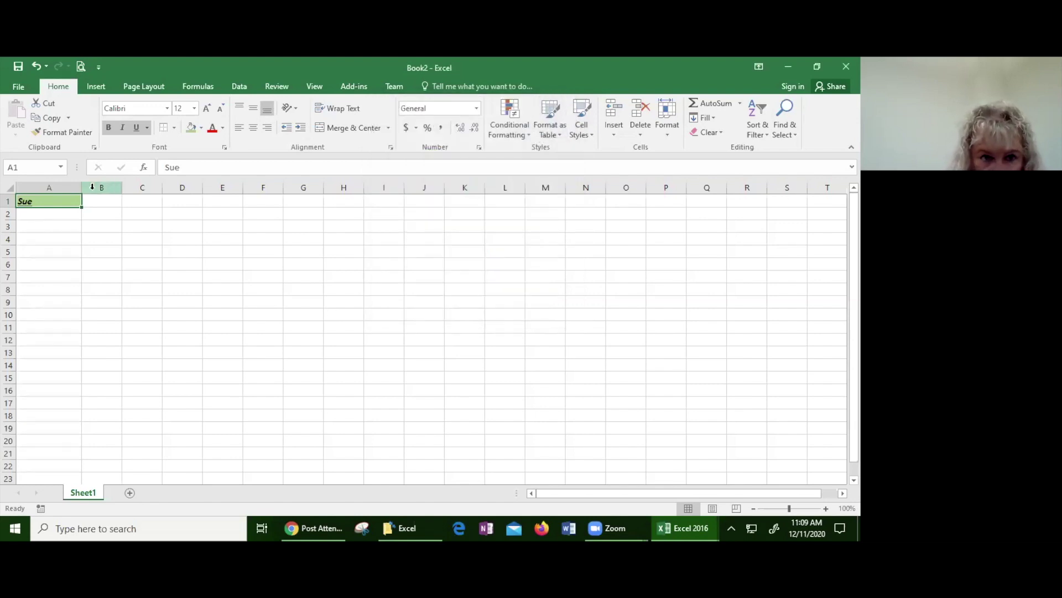
- Color the name in cell A1 red, and change its font color to a light gold theme color
{"action": "left_click", "coordinate": [212, 131]}
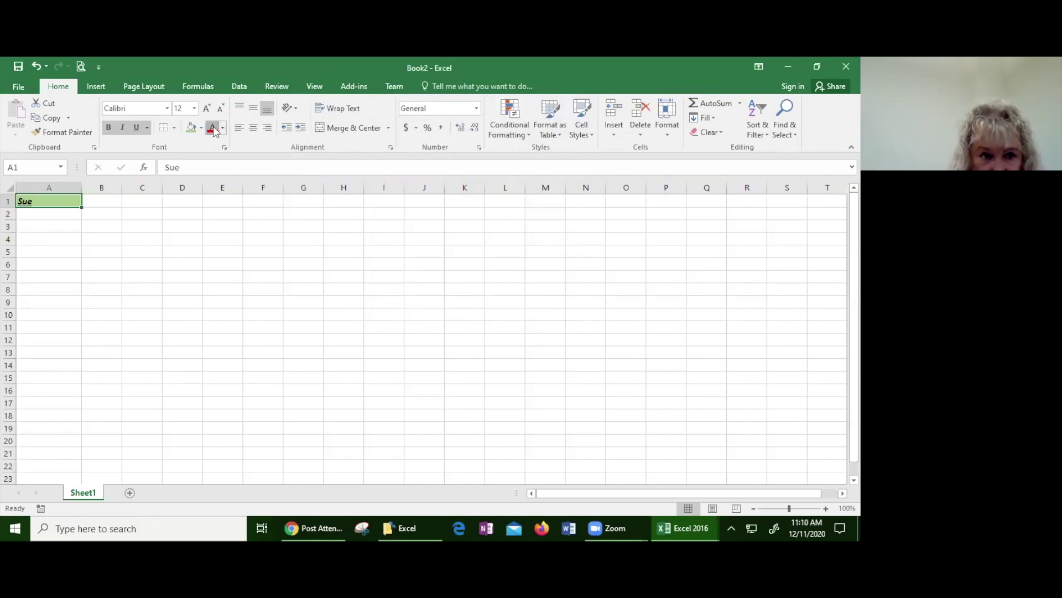
{"action": "left_click", "coordinate": [177, 255]}
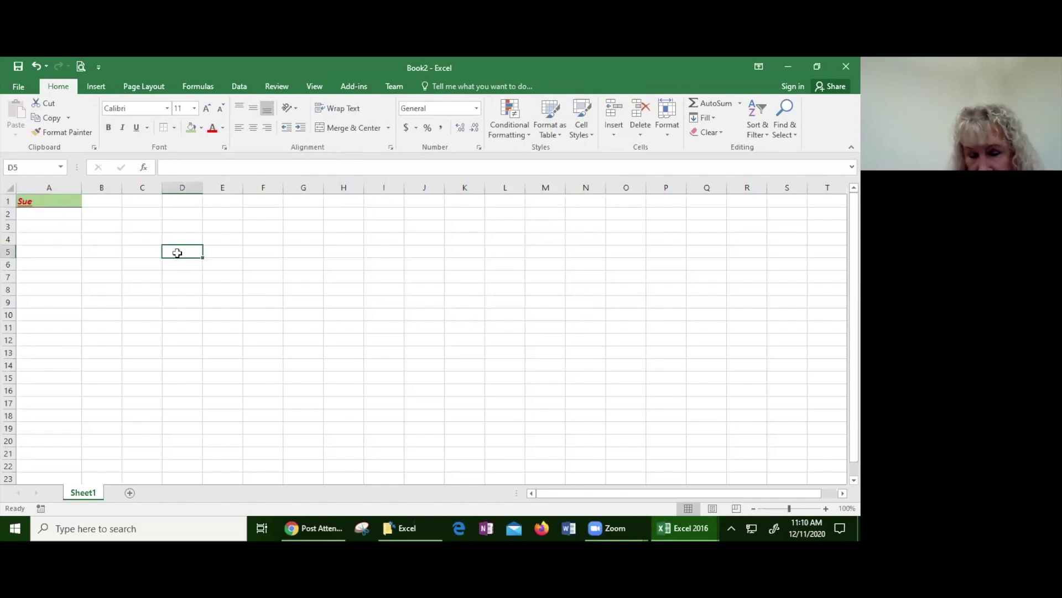
{"action": "left_click", "coordinate": [223, 129]}
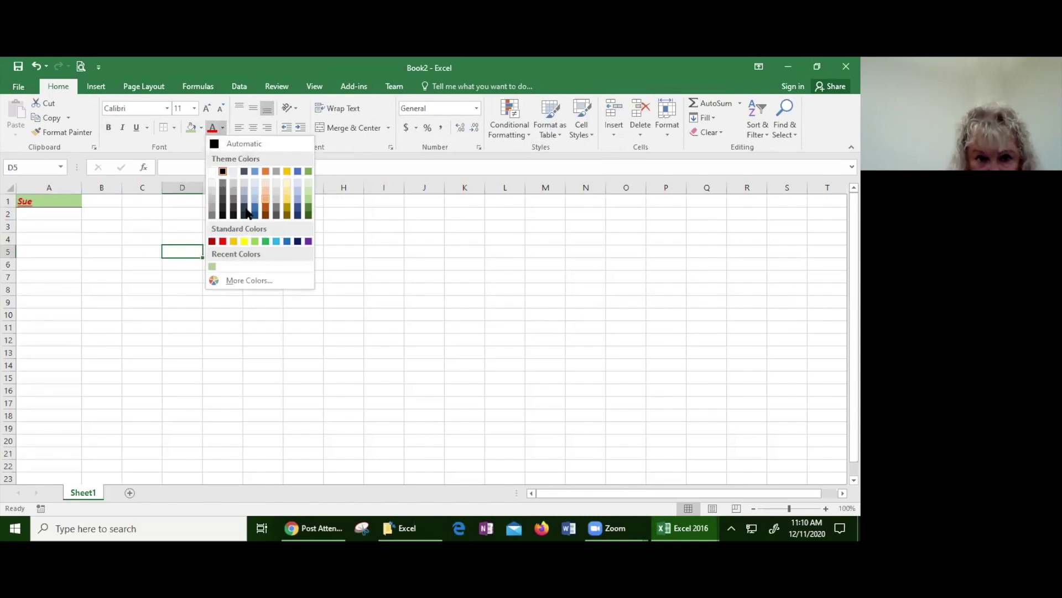
{"action": "left_click", "coordinate": [287, 204]}
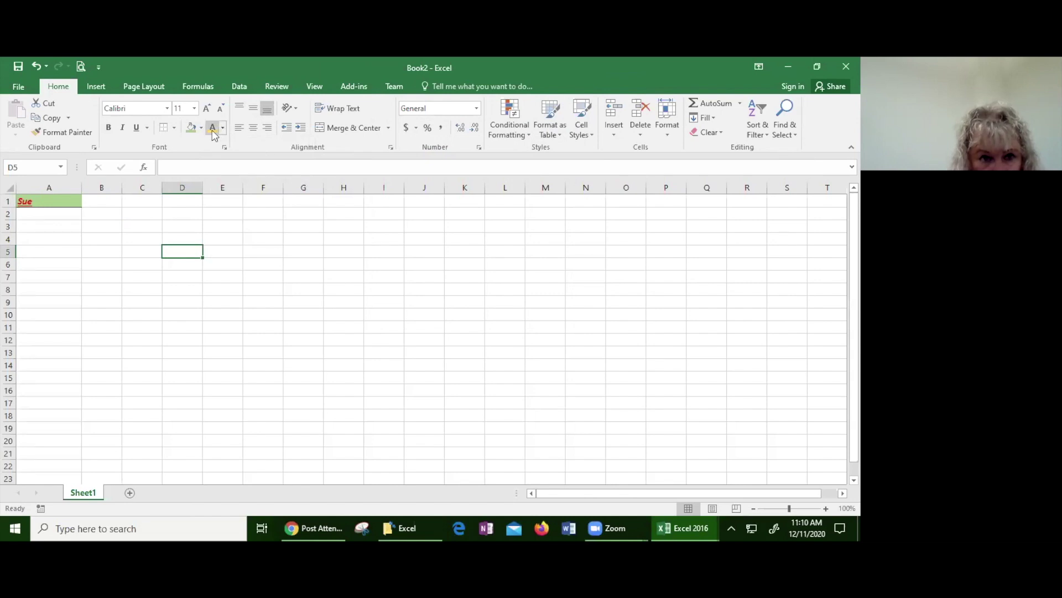
{"action": "left_click", "coordinate": [25, 201]}
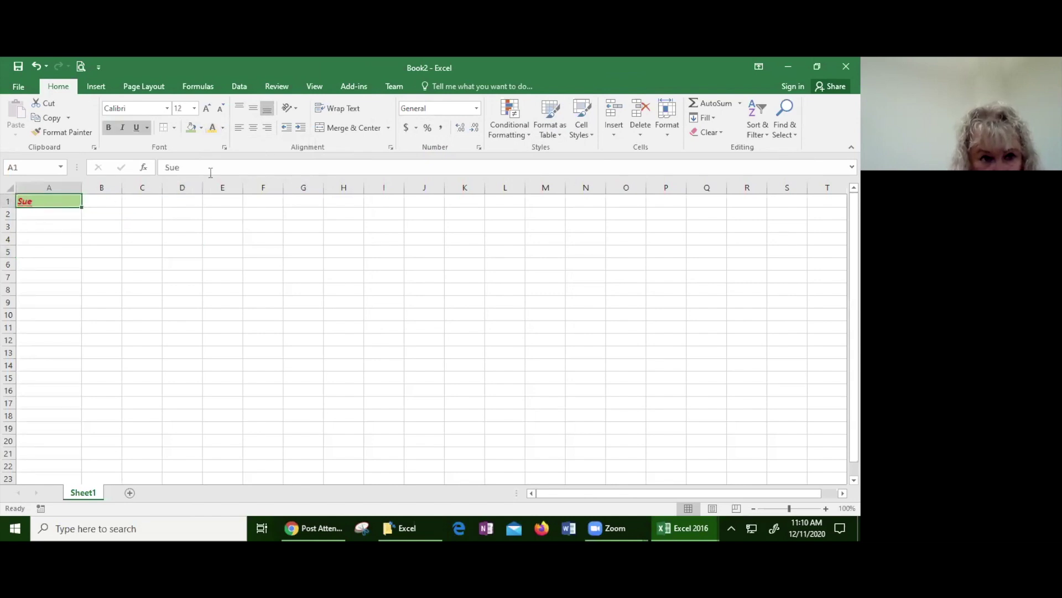
{"action": "left_click", "coordinate": [214, 127]}
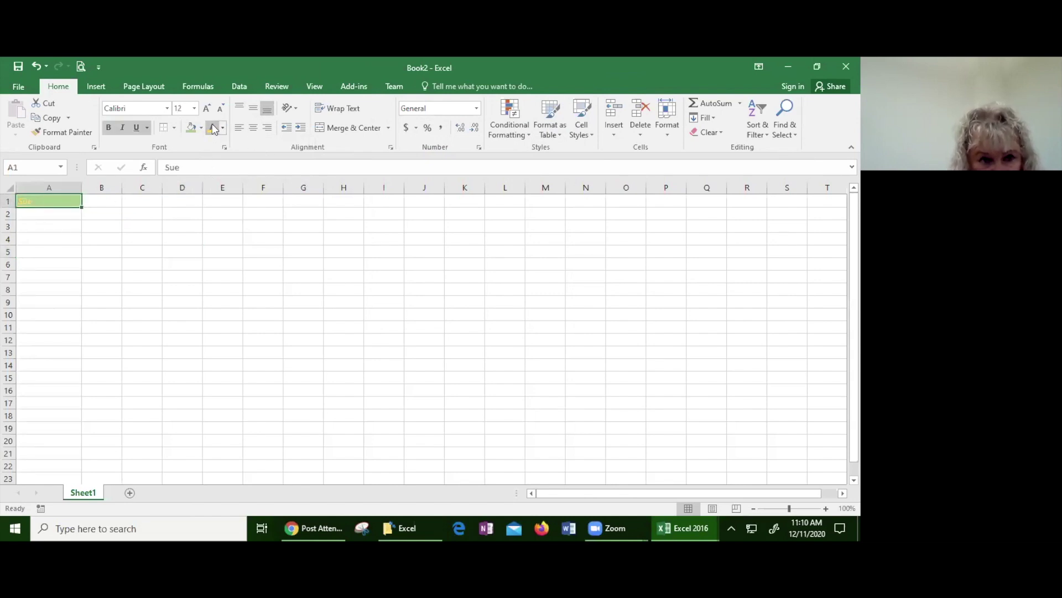
{"action": "left_click", "coordinate": [205, 254]}
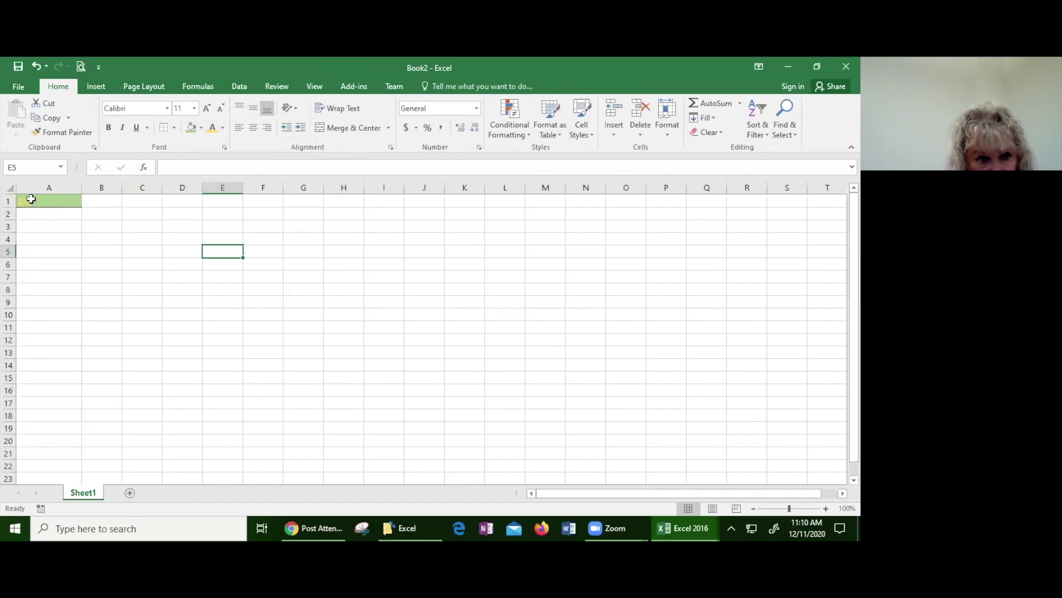
- Make row 1 more than twice as tall and try the vertical alignments in cell A1, ending with bottom alignment
{"action": "left_click_drag", "start_coordinate": [6, 207], "coordinate": [7, 224]}
{"action": "left_click", "coordinate": [56, 212]}
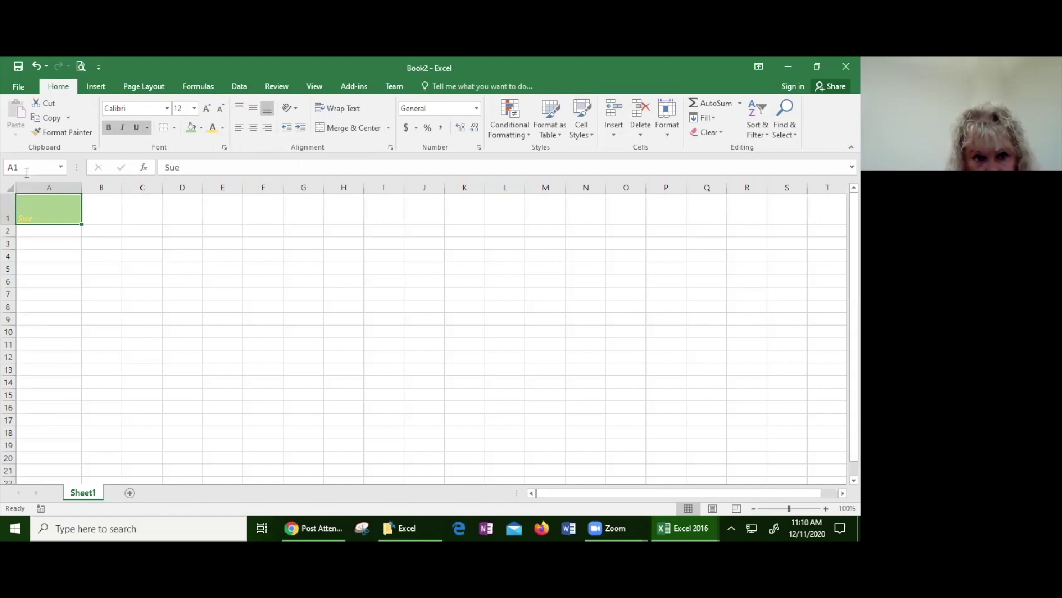
{"action": "left_click", "coordinate": [242, 110]}
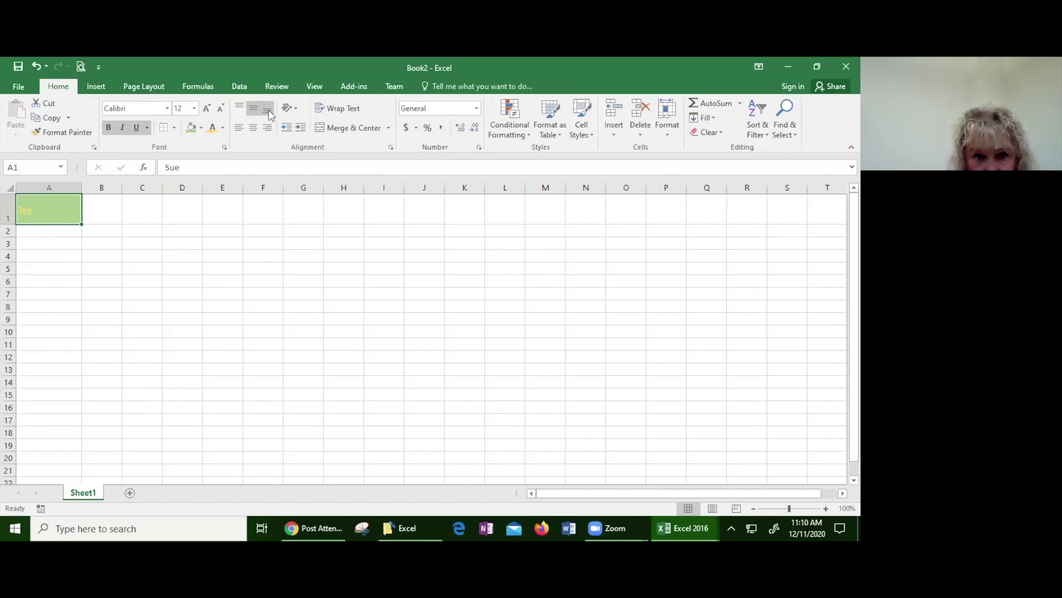
{"action": "left_click", "coordinate": [267, 111]}
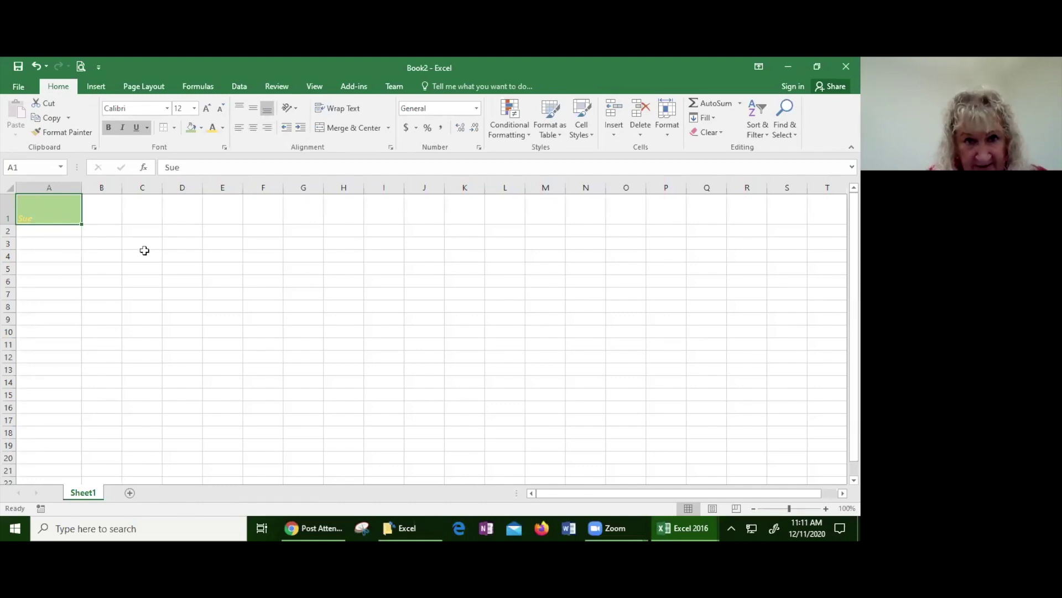
- Angle the name in cell A1 counterclockwise, and change its orientation to Vertical Text
{"action": "left_click", "coordinate": [289, 113]}
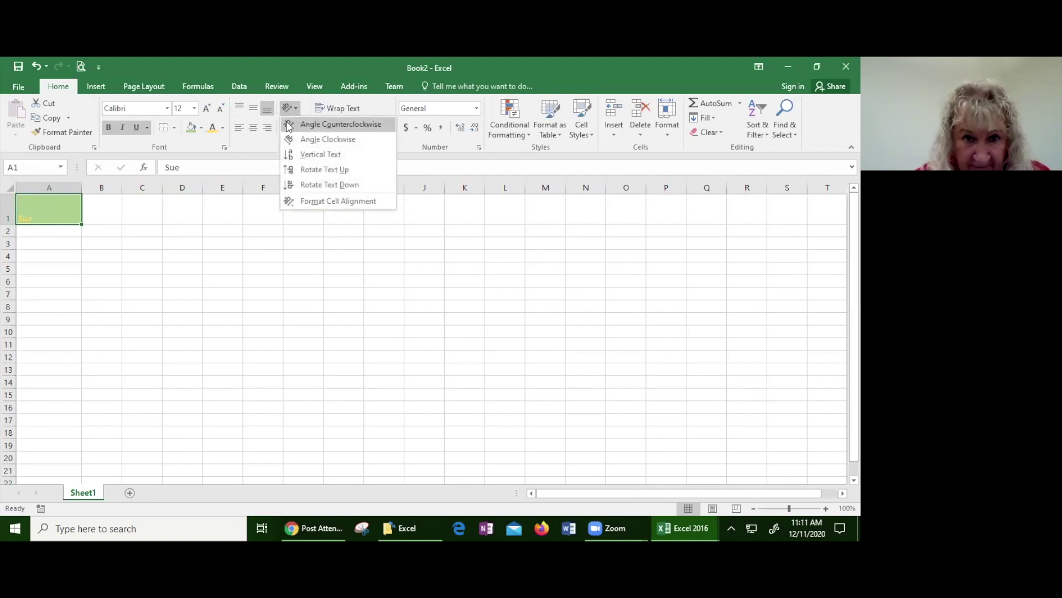
{"action": "left_click", "coordinate": [319, 126]}
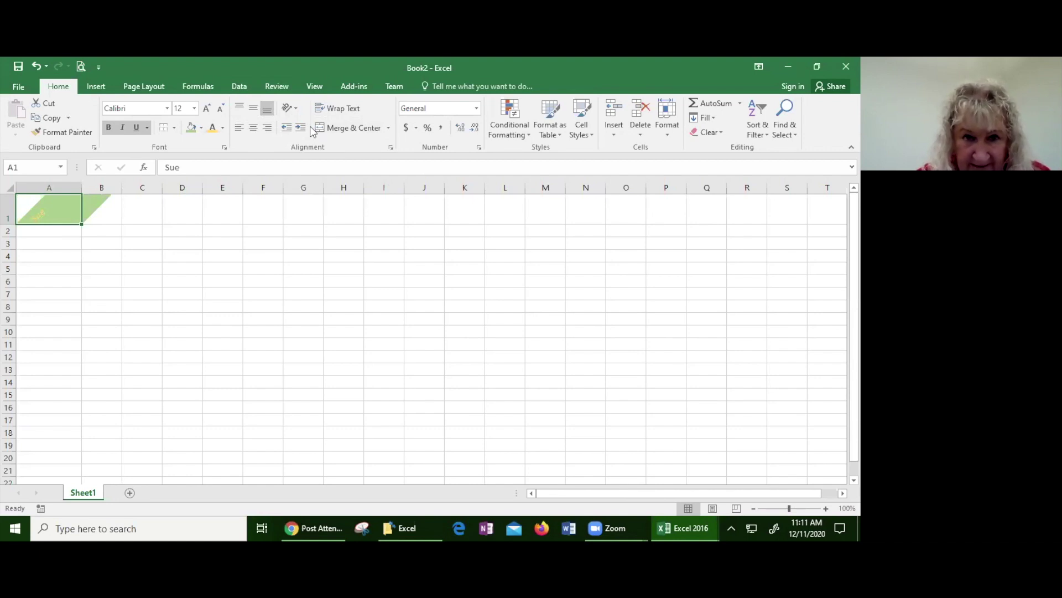
{"action": "left_click", "coordinate": [291, 109]}
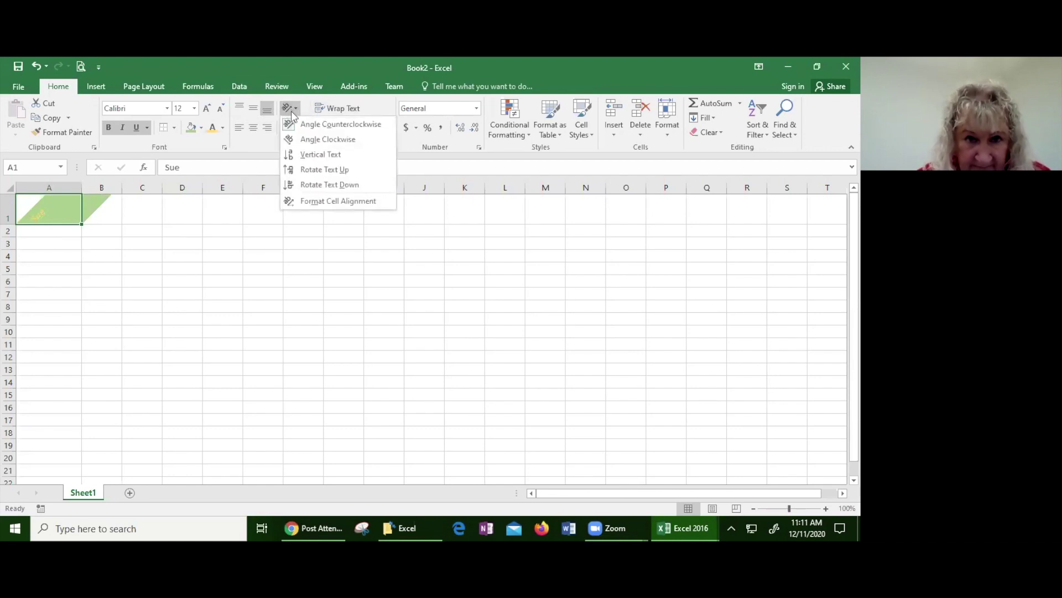
{"action": "left_click", "coordinate": [314, 157]}
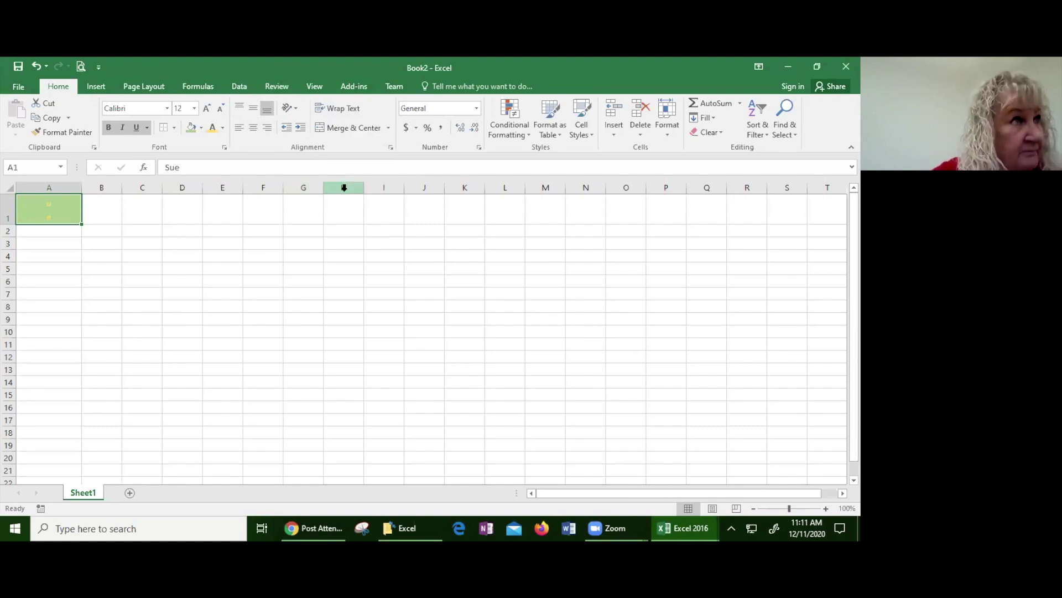
- Narrow column A to a little over half its width and set the name's font color to Automatic
{"action": "left_click_drag", "start_coordinate": [82, 184], "coordinate": [54, 196]}
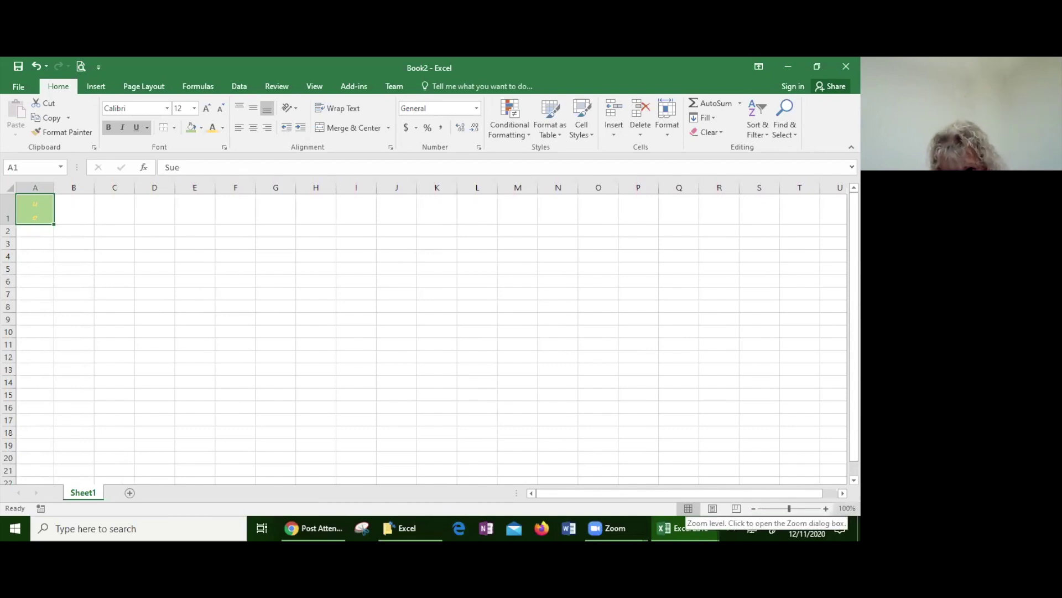
{"action": "left_click", "coordinate": [825, 508]}
{"action": "left_click", "coordinate": [826, 508]}
{"action": "left_click", "coordinate": [825, 508]}
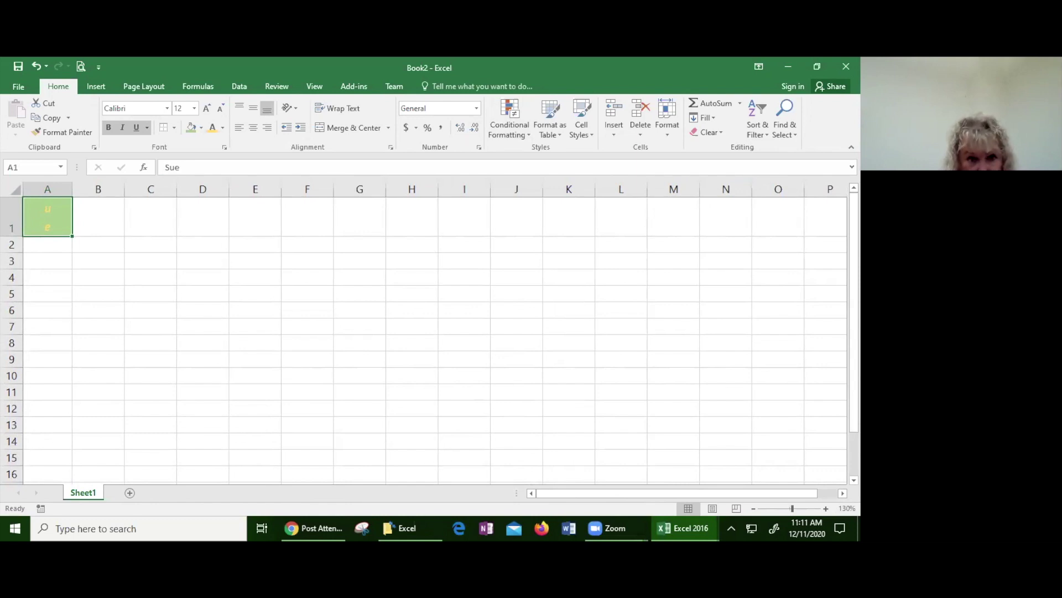
{"action": "left_click", "coordinate": [223, 128]}
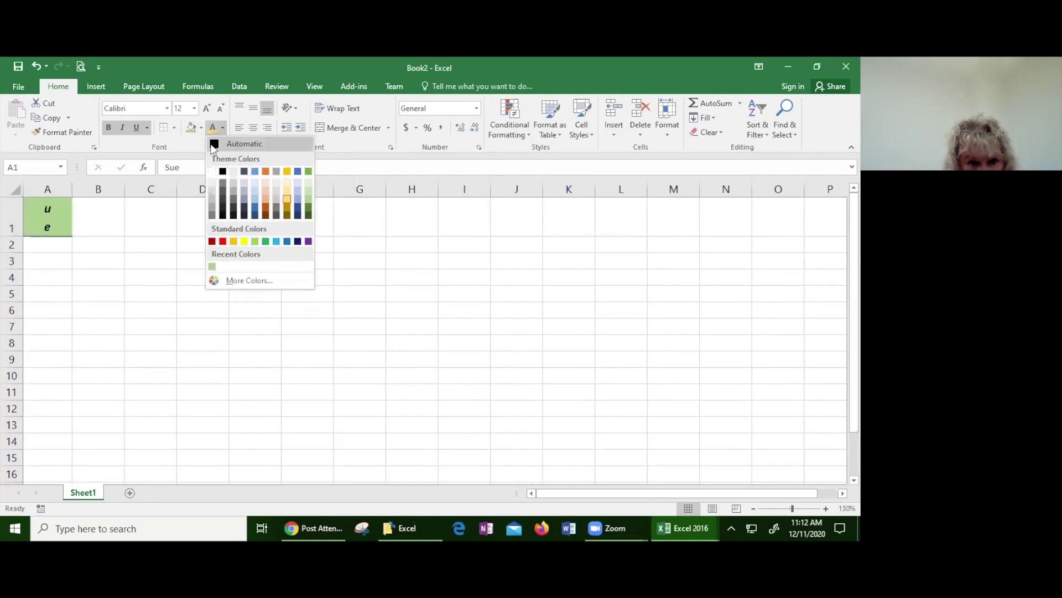
{"action": "left_click", "coordinate": [216, 144]}
{"action": "left_click", "coordinate": [116, 261]}
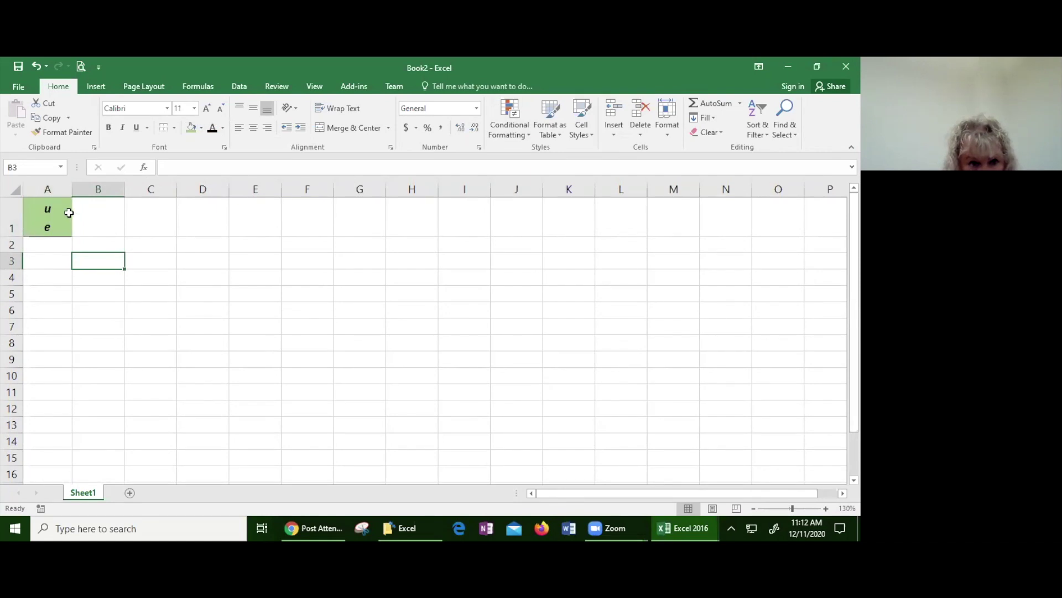
- Narrow column A to about 70 percent of its width and autofit the height of row 1 to the vertical name
{"action": "left_click_drag", "start_coordinate": [71, 185], "coordinate": [58, 188]}
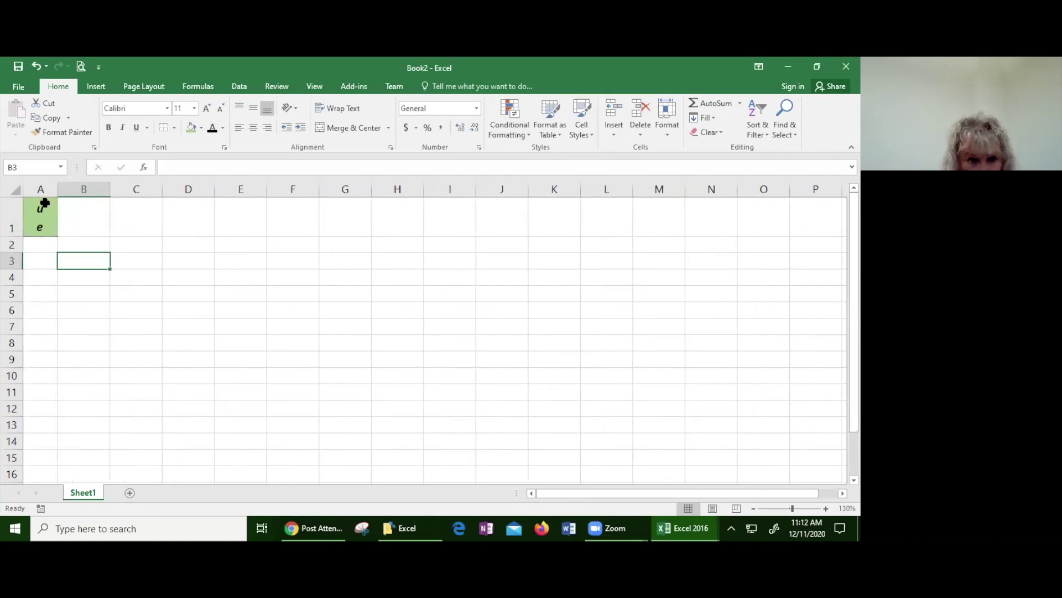
{"action": "double_click", "coordinate": [10, 237]}
{"action": "left_click", "coordinate": [160, 218]}
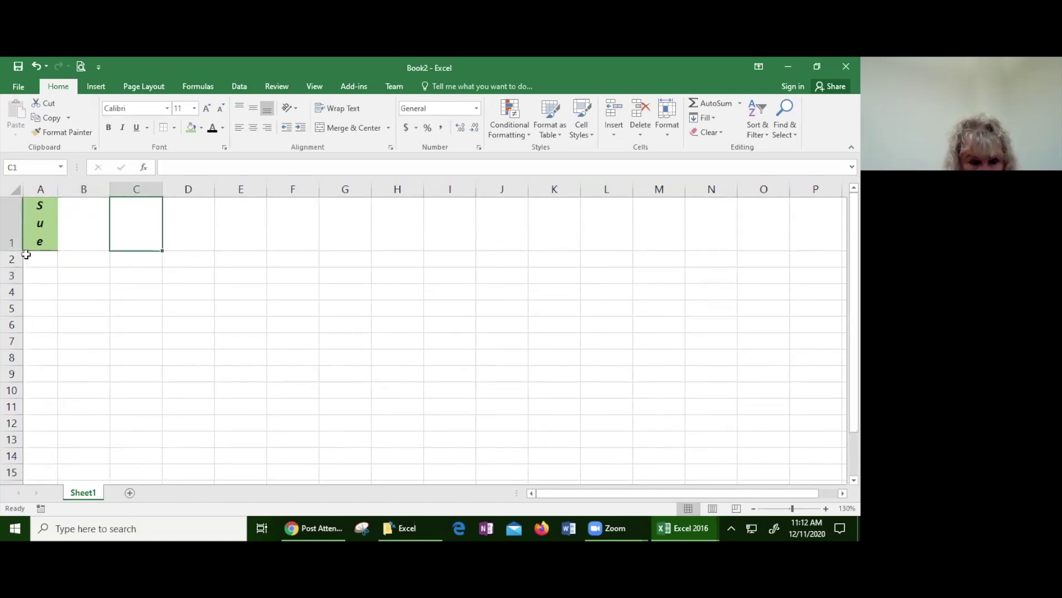
{"action": "left_click_drag", "start_coordinate": [38, 231], "coordinate": [17, 271]}
{"action": "left_click", "coordinate": [64, 225]}
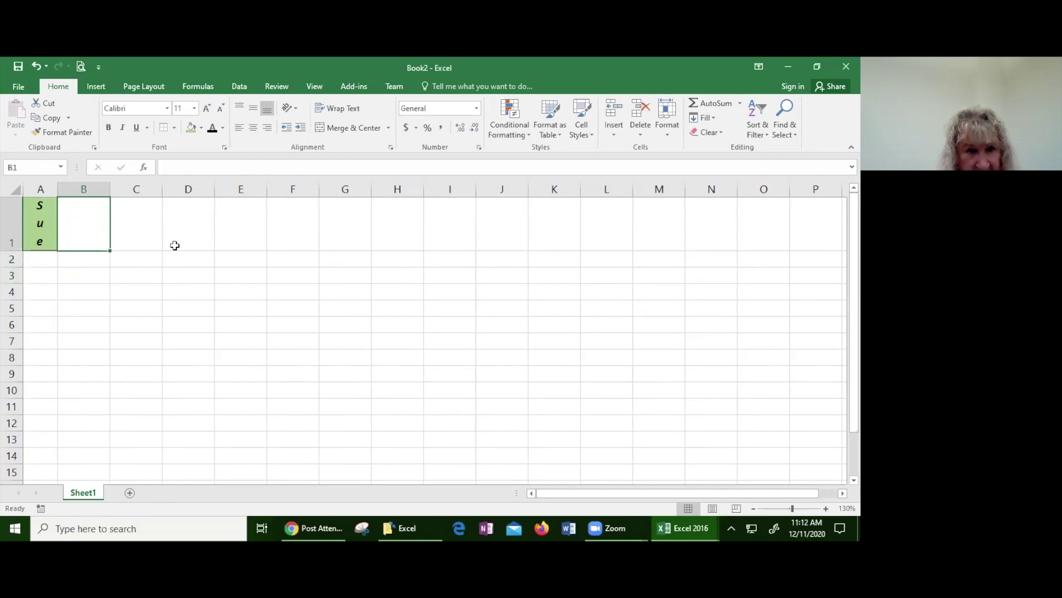
{"action": "left_click", "coordinate": [293, 109]}
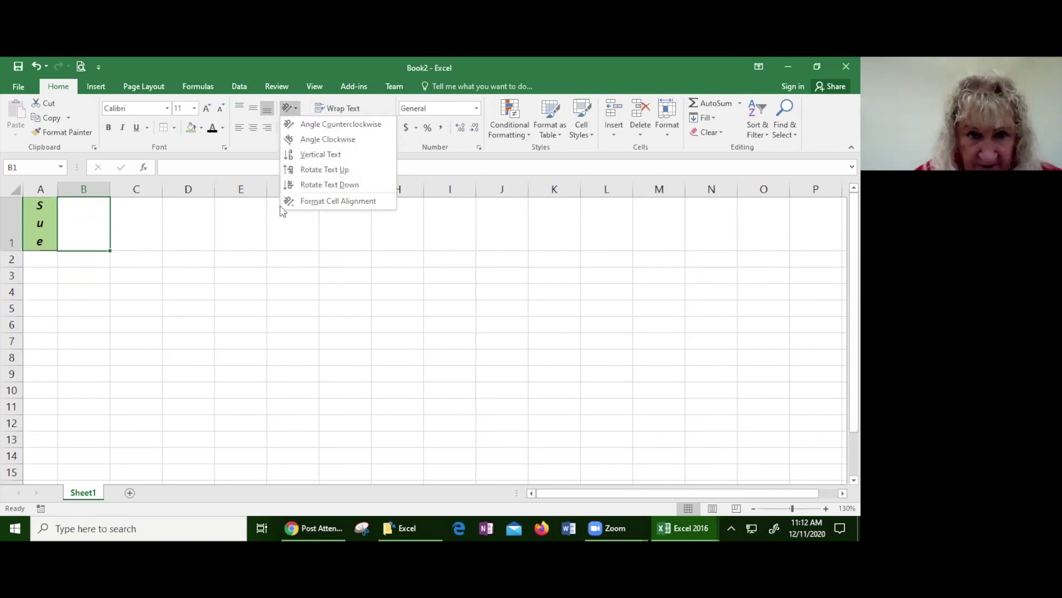
{"action": "left_click", "coordinate": [230, 254]}
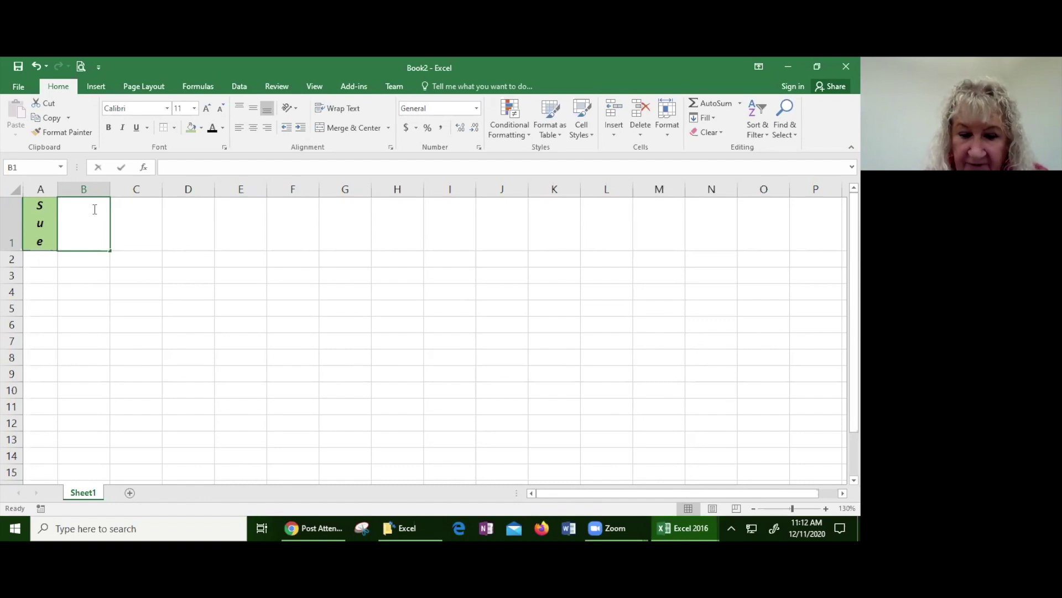
- Enter "Microsoft Excel" in cell B1 and select the adjacent cell C1
{"action": "type", "text": "Micr"}
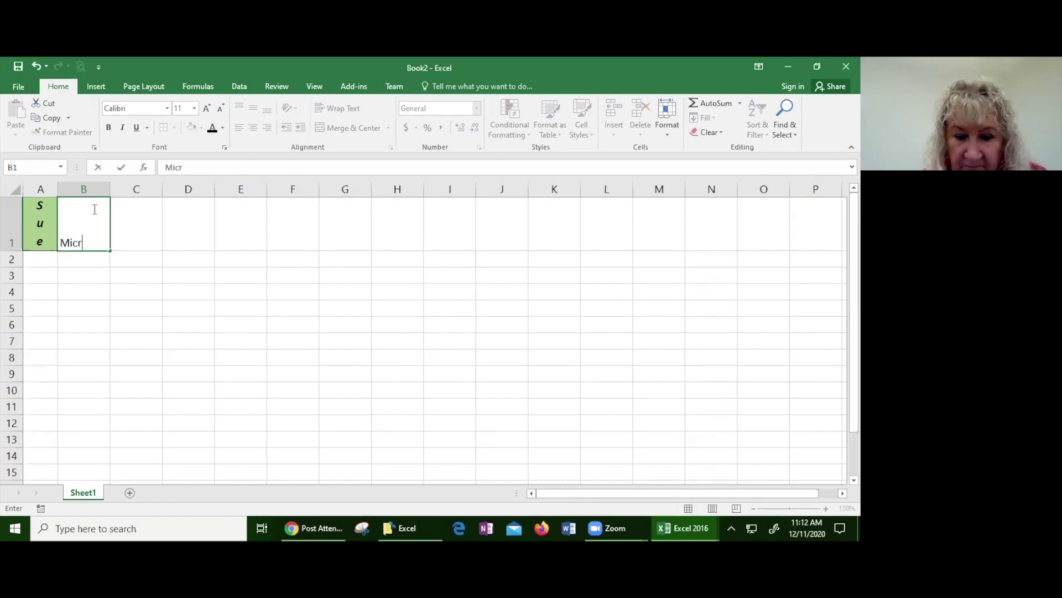
{"action": "type", "text": "osoft Exce"}
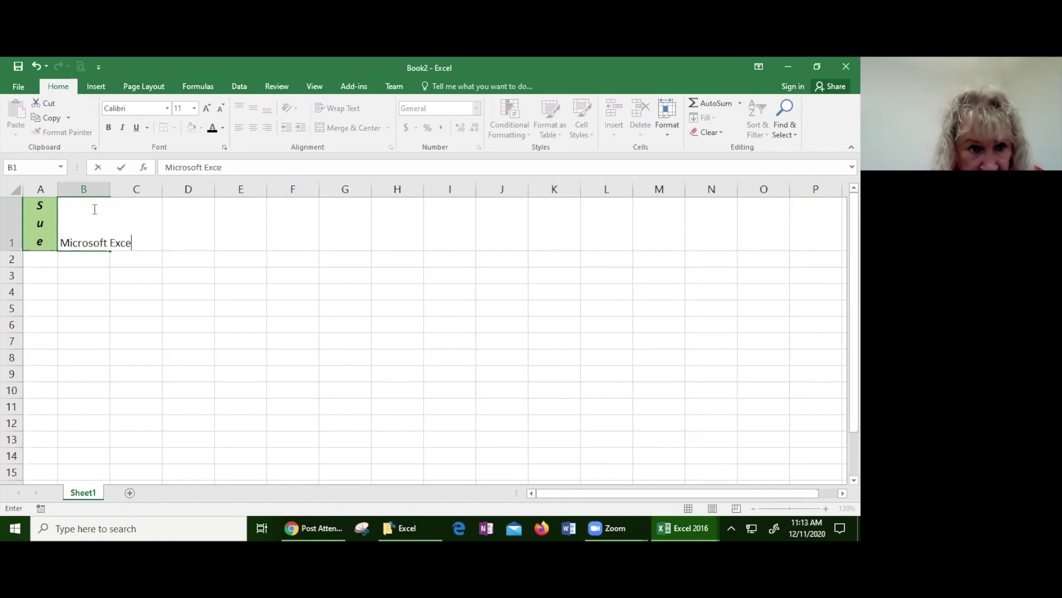
{"action": "key", "text": "Tab"}
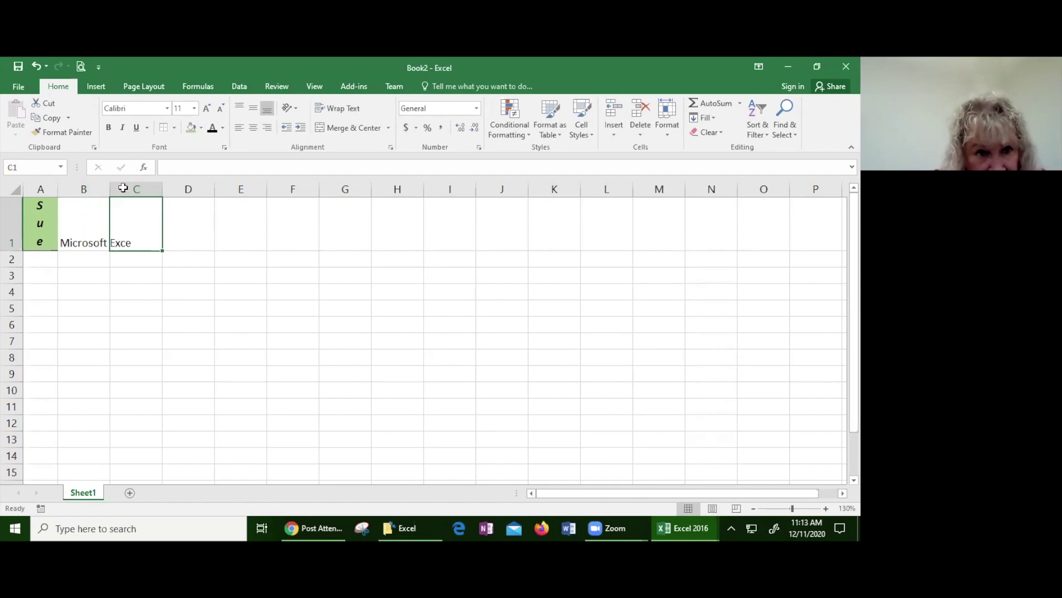
{"action": "left_click", "coordinate": [67, 231]}
{"action": "left_click", "coordinate": [231, 168]}
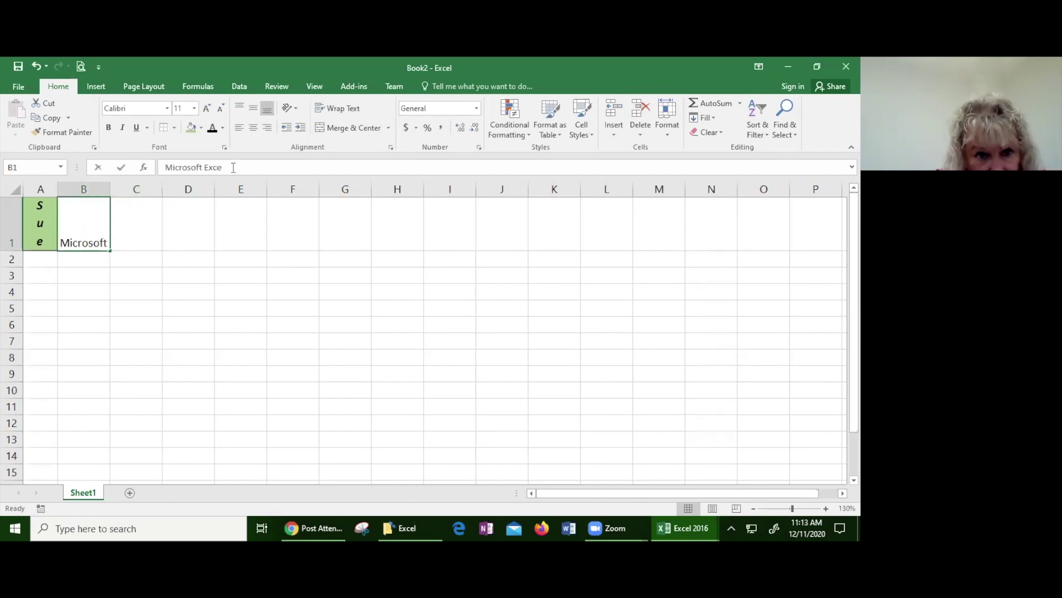
{"action": "type", "text": "l"}
{"action": "key", "text": "Tab"}
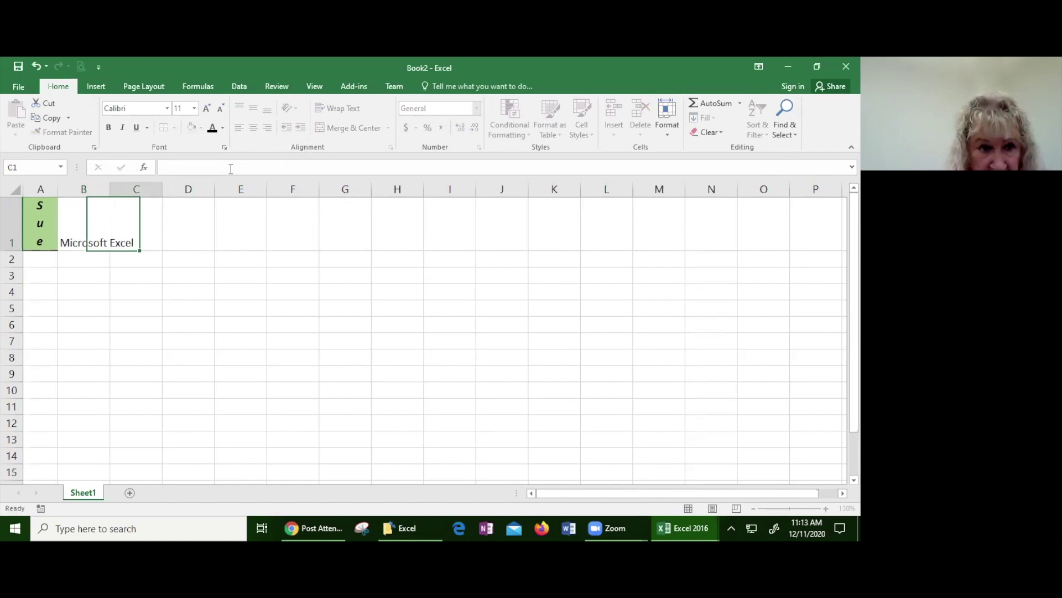
{"action": "left_click", "coordinate": [136, 310]}
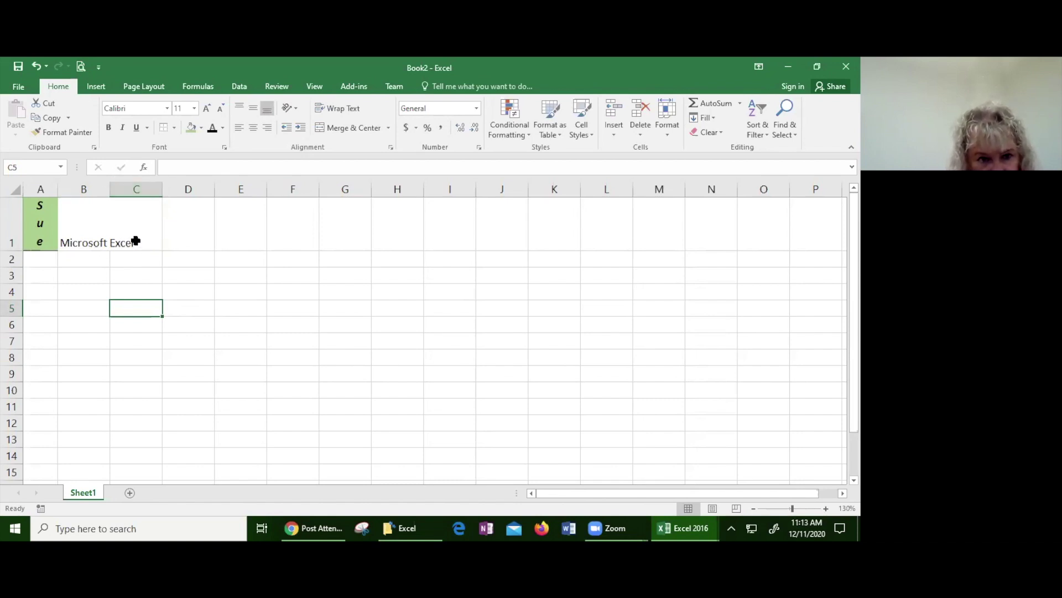
{"action": "left_click", "coordinate": [146, 227]}
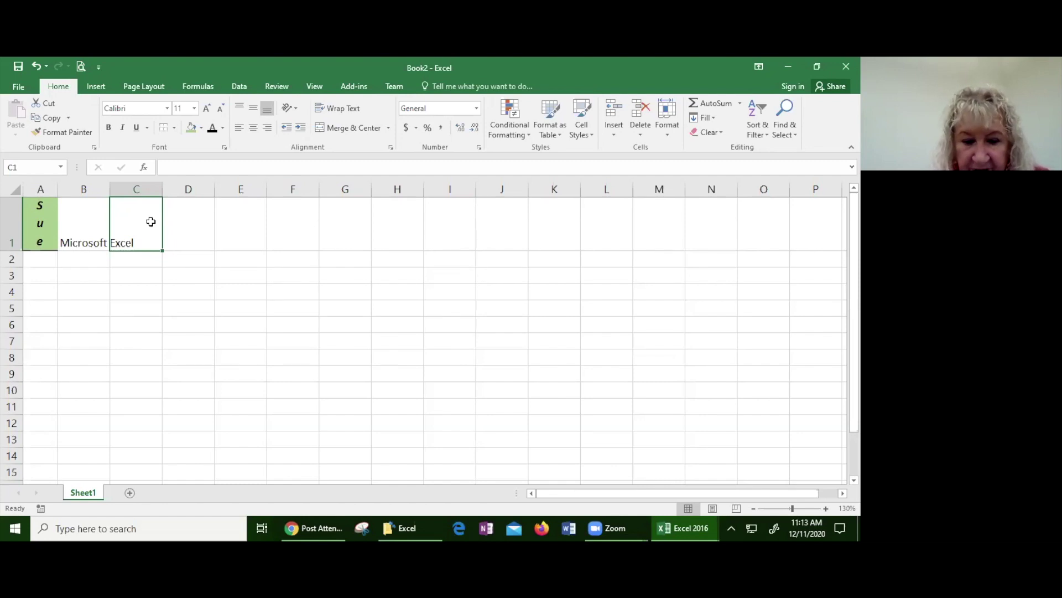
- Enter "DGPL" in cell C1 and wrap the text "Microsoft Excel" in cell B1
{"action": "type", "text": "DGPL"}
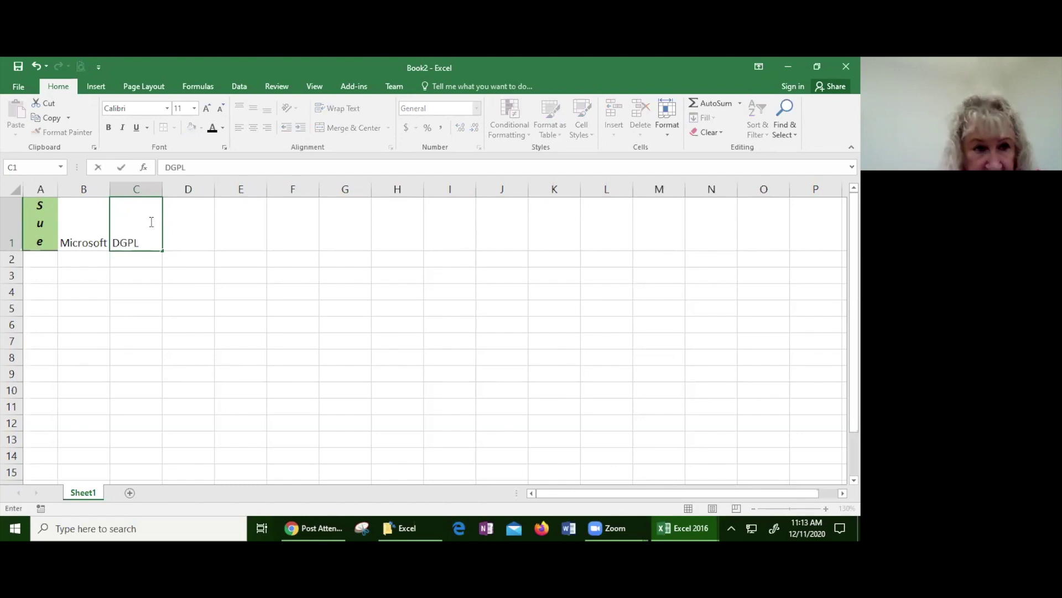
{"action": "left_click", "coordinate": [187, 258]}
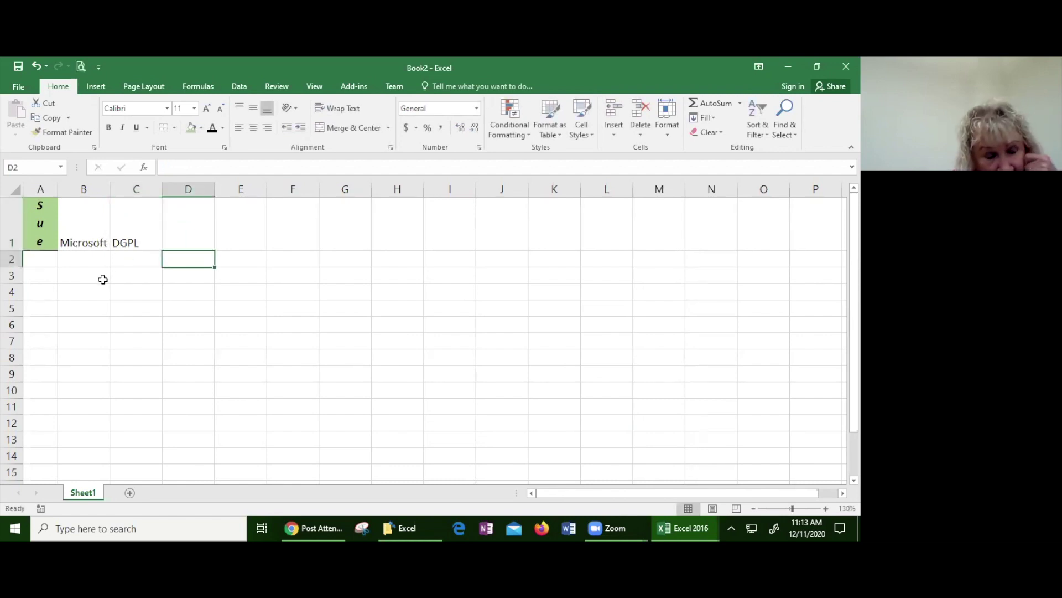
{"action": "left_click", "coordinate": [84, 231]}
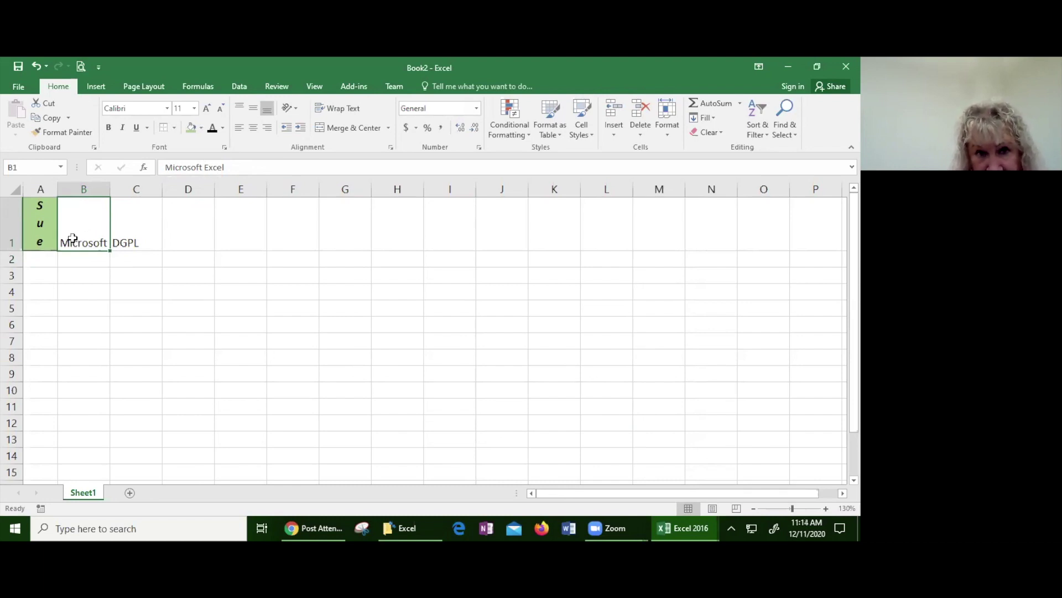
{"action": "left_click", "coordinate": [343, 109]}
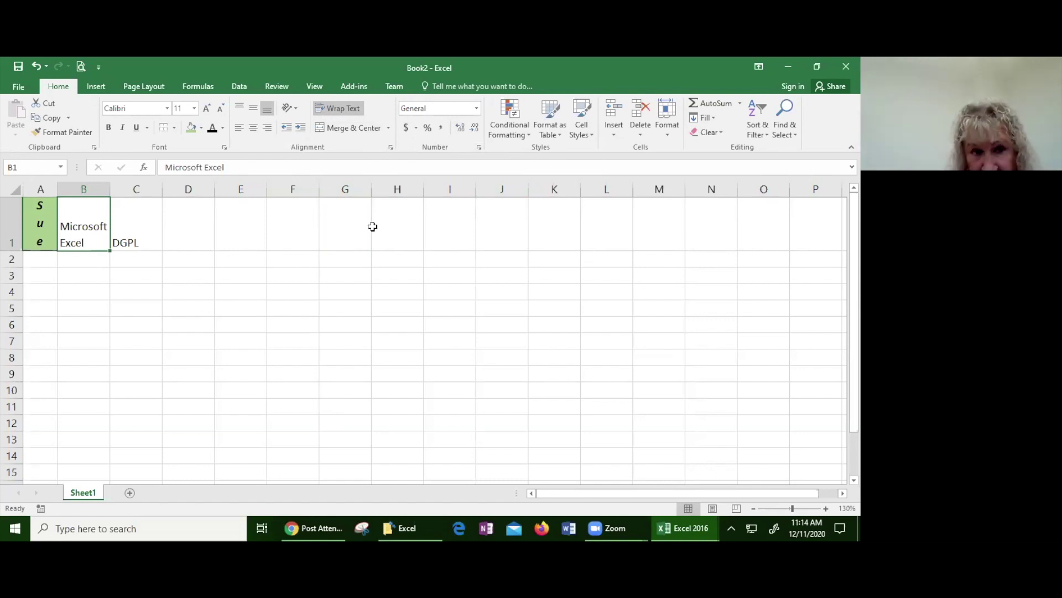
- Enter the number 1 in cell D1
{"action": "left_click", "coordinate": [189, 236]}
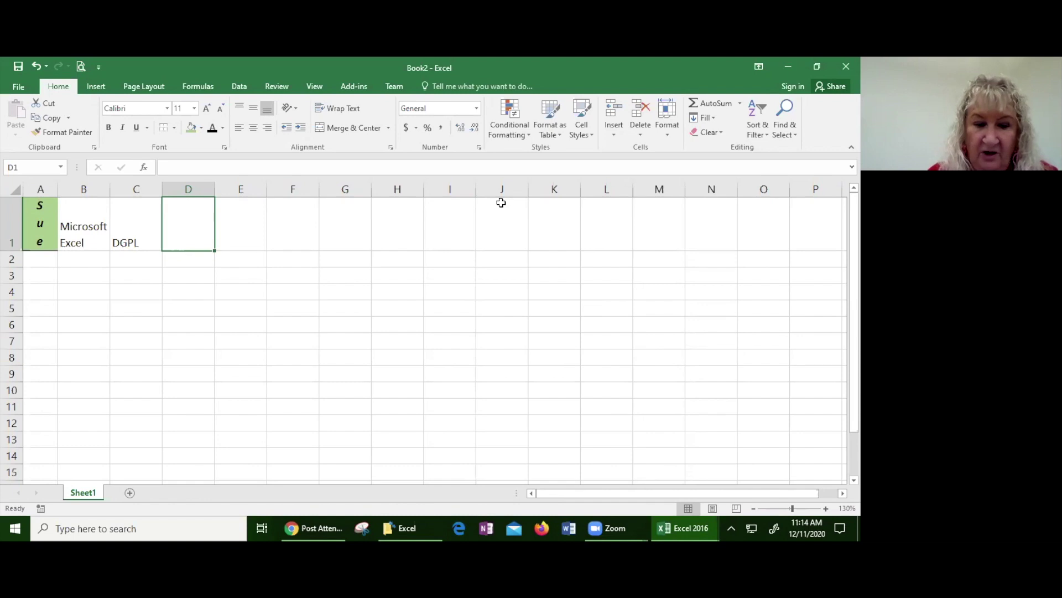
{"action": "type", "text": "1"}
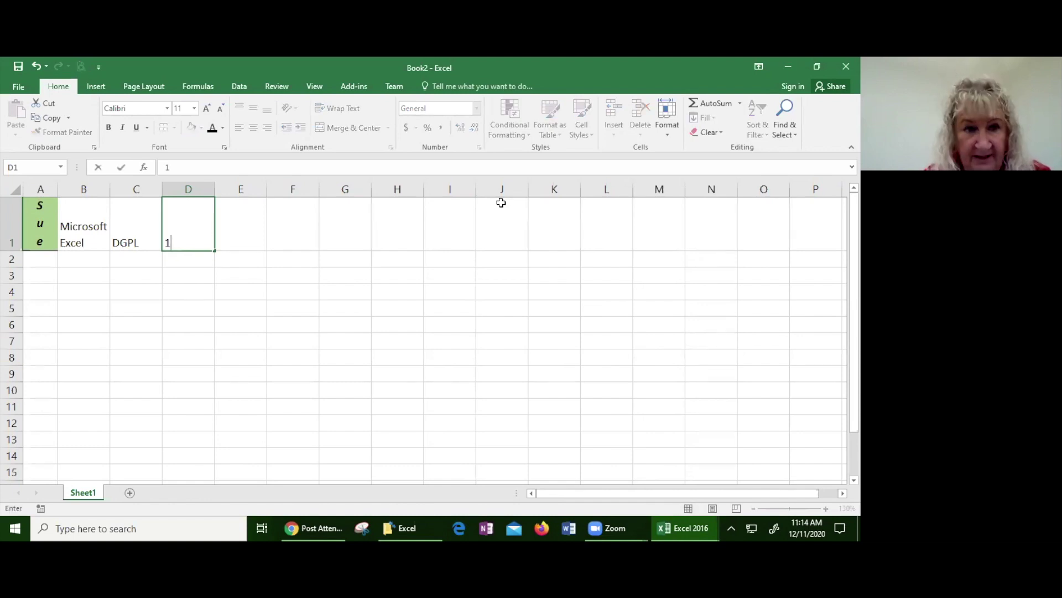
{"action": "key", "text": "Tab"}
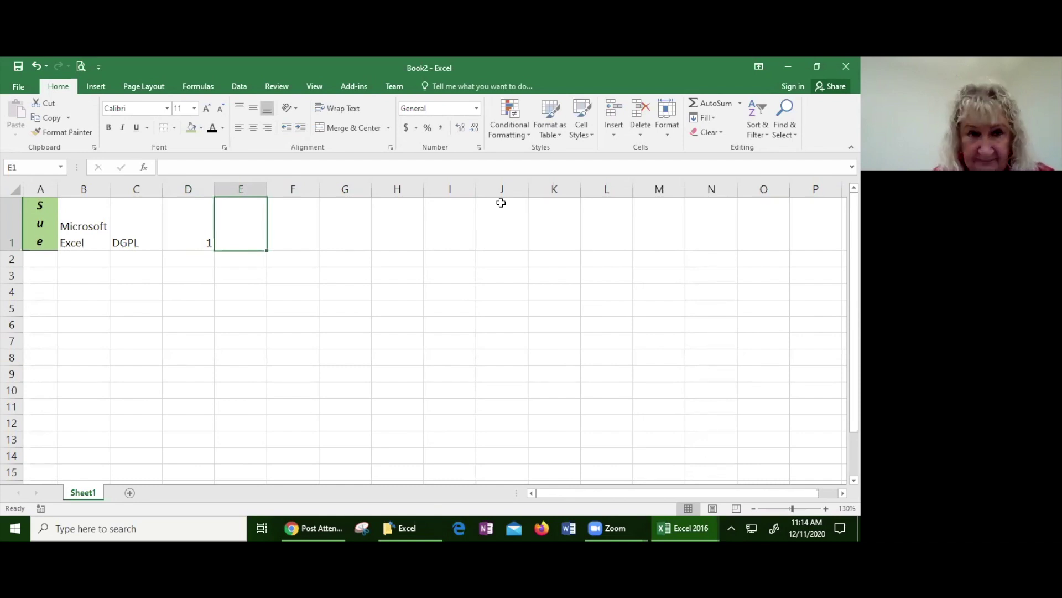
- Align the number in cell D1 to the left, center it, and finally align it to the right
{"action": "left_click", "coordinate": [185, 211]}
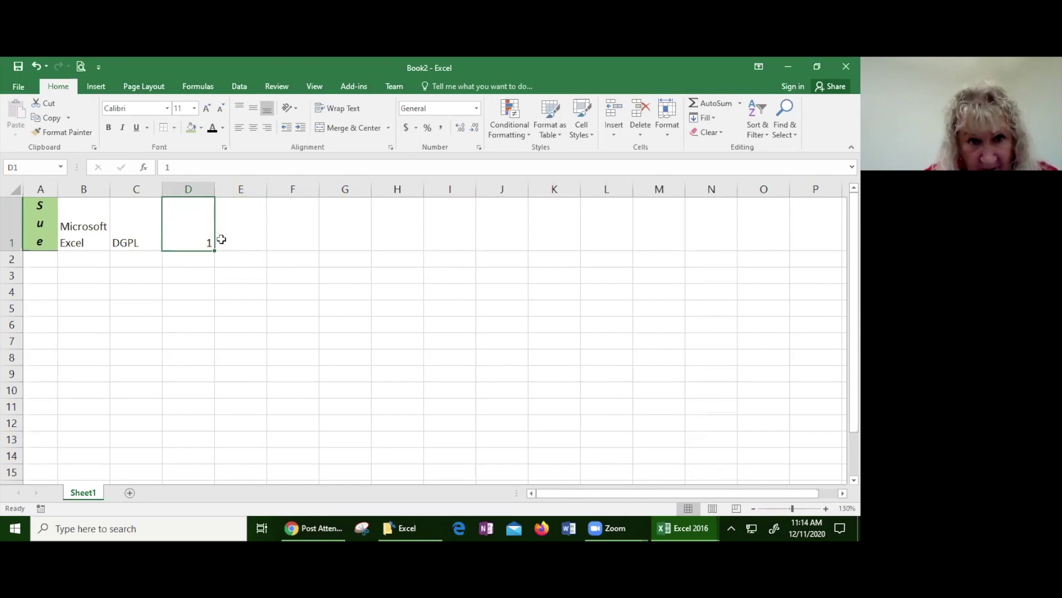
{"action": "left_click", "coordinate": [240, 131]}
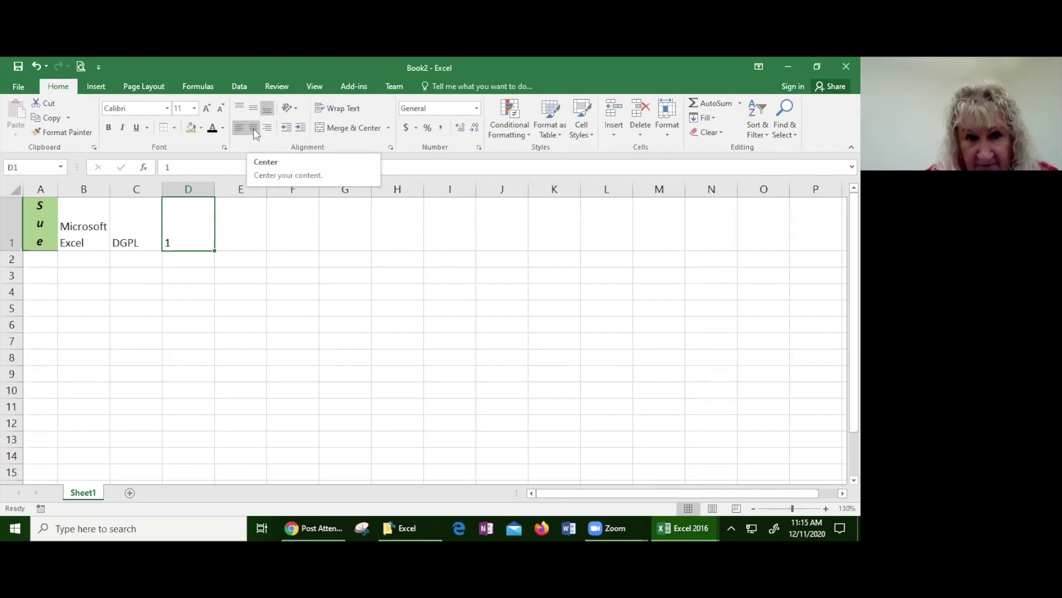
{"action": "left_click", "coordinate": [253, 129]}
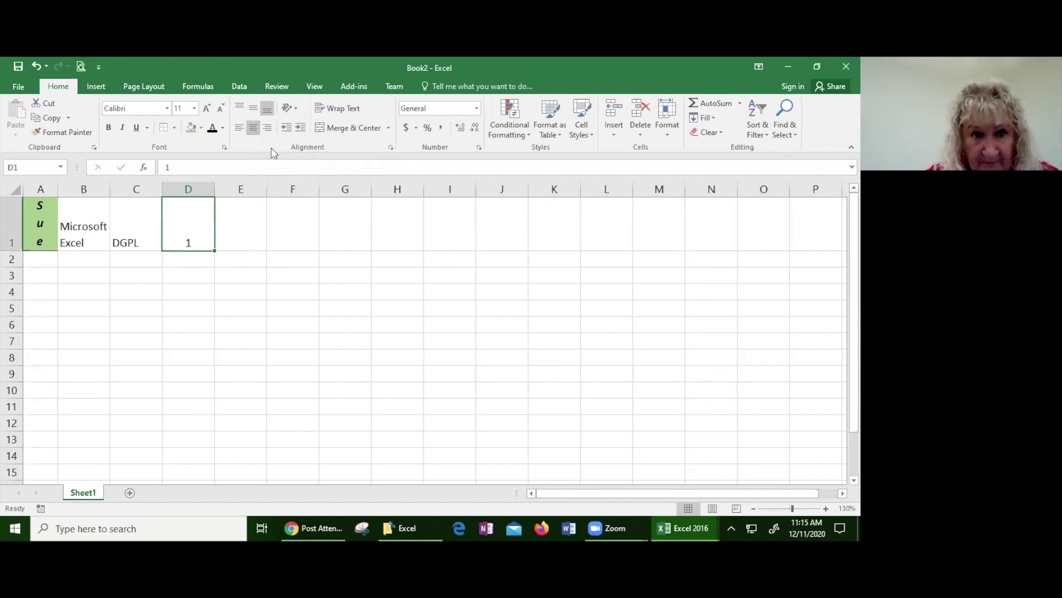
{"action": "left_click", "coordinate": [271, 131]}
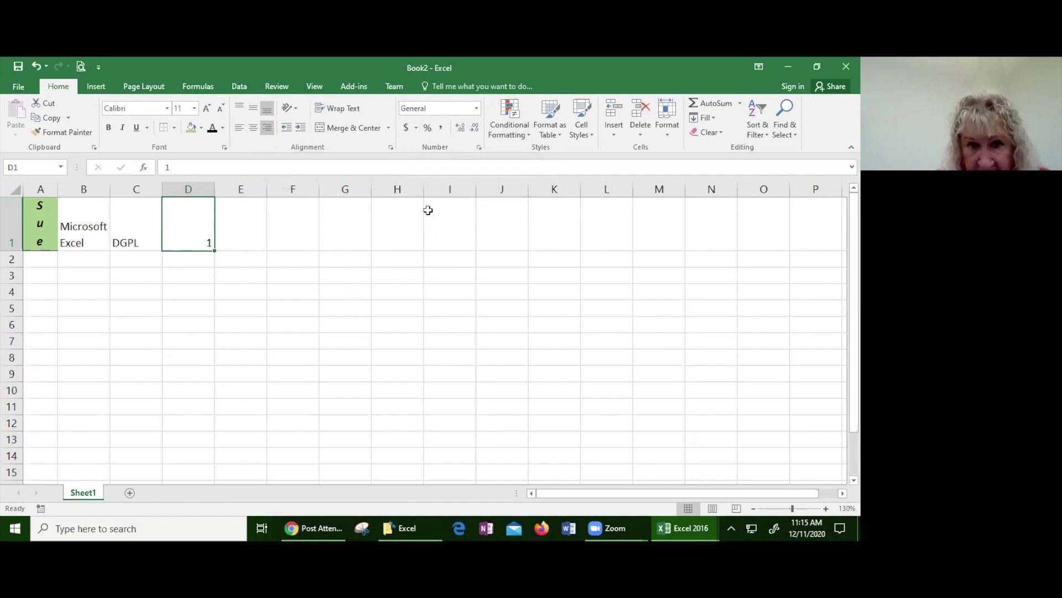
- Apply the Accounting, Percentage and Comma Style number formats to cell D1 in turn
{"action": "left_click", "coordinate": [406, 129]}
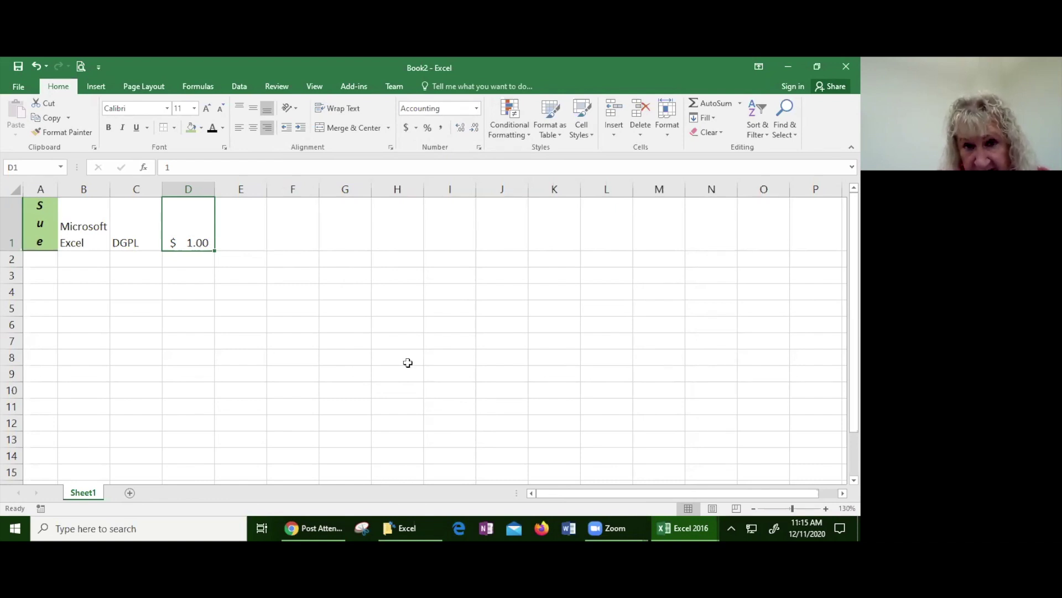
{"action": "left_click", "coordinate": [427, 128]}
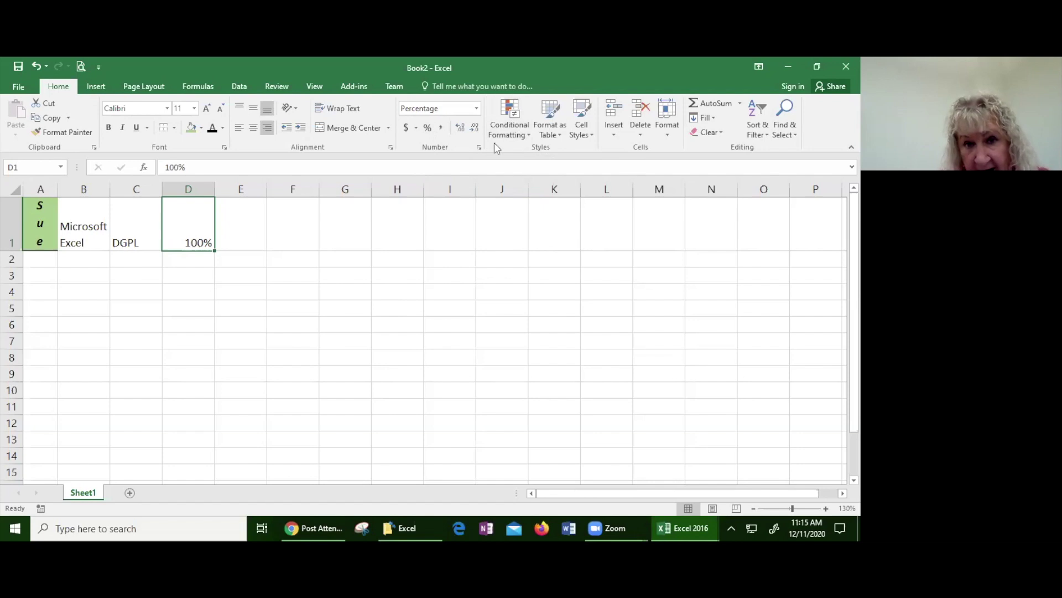
{"action": "left_click", "coordinate": [441, 128]}
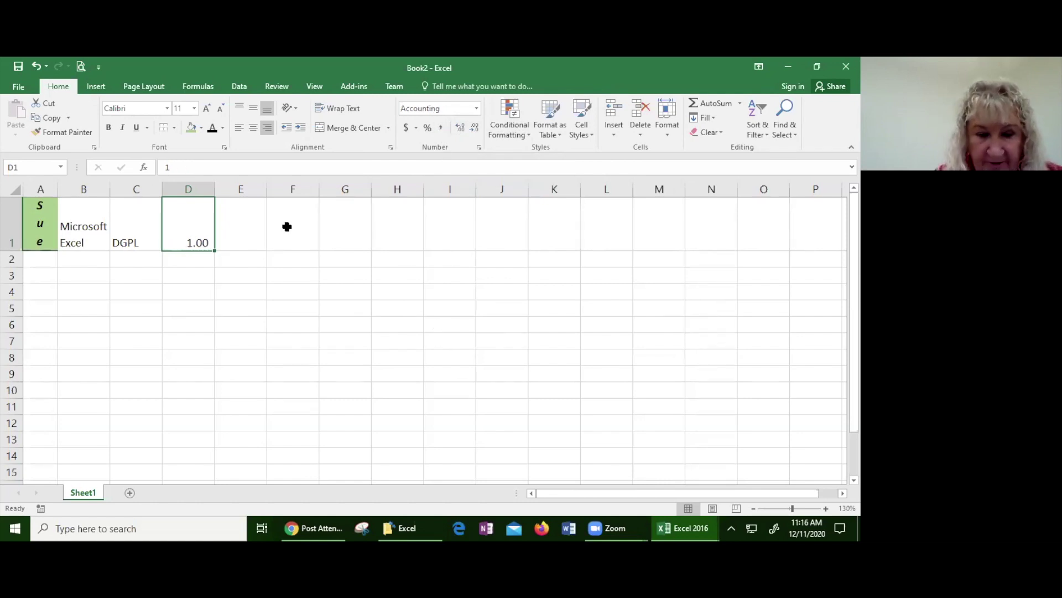
- Replace the number in cell D1 with 1000
{"action": "type", "text": "1"}
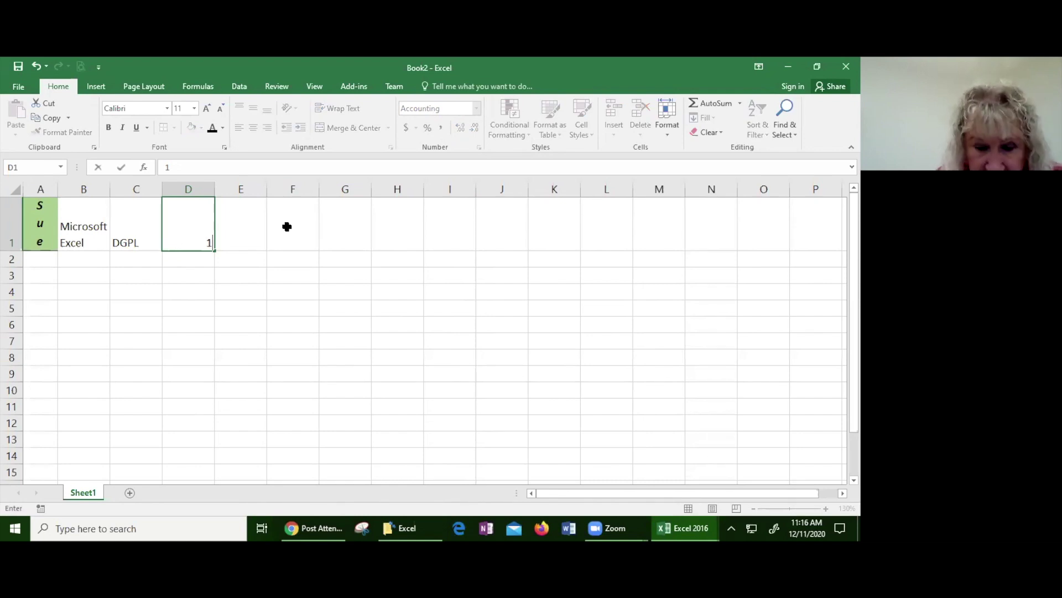
{"action": "type", "text": "000"}
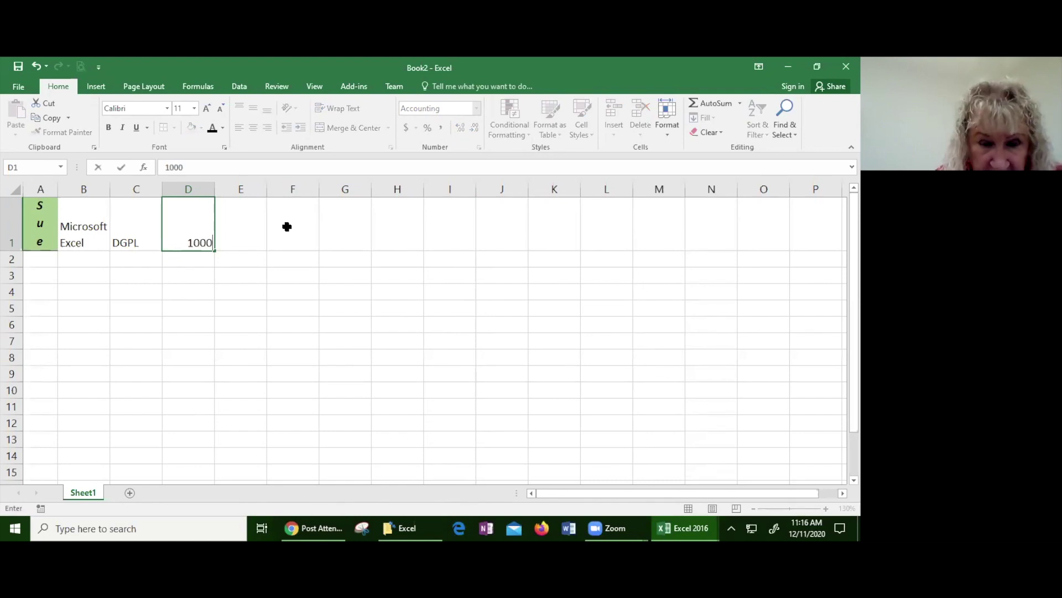
{"action": "key", "text": "Tab"}
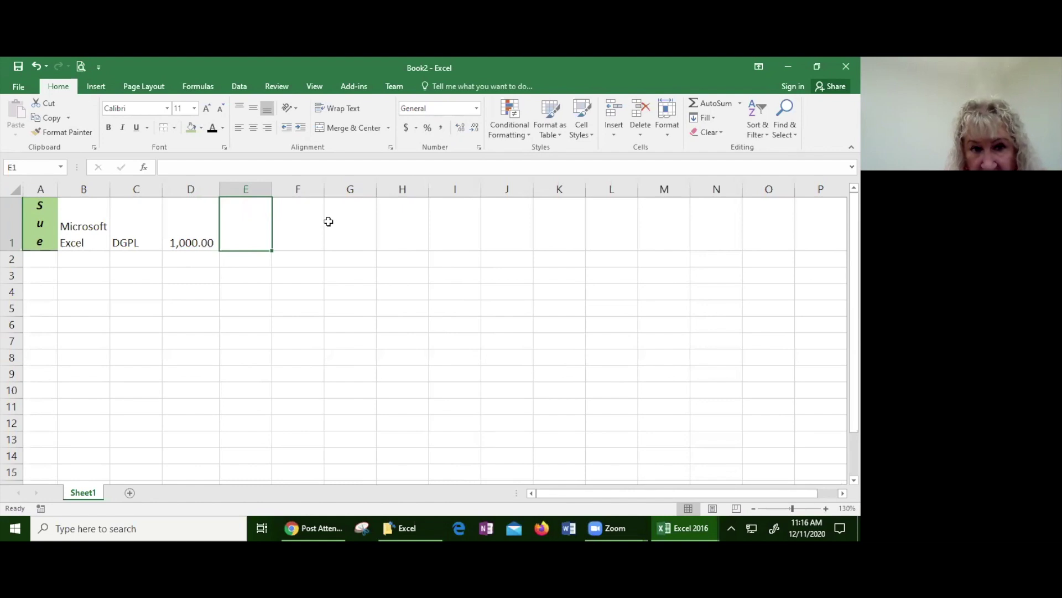
- Increase the number in cell D1 to three decimal places and reduce it back to two
{"action": "left_click", "coordinate": [188, 230]}
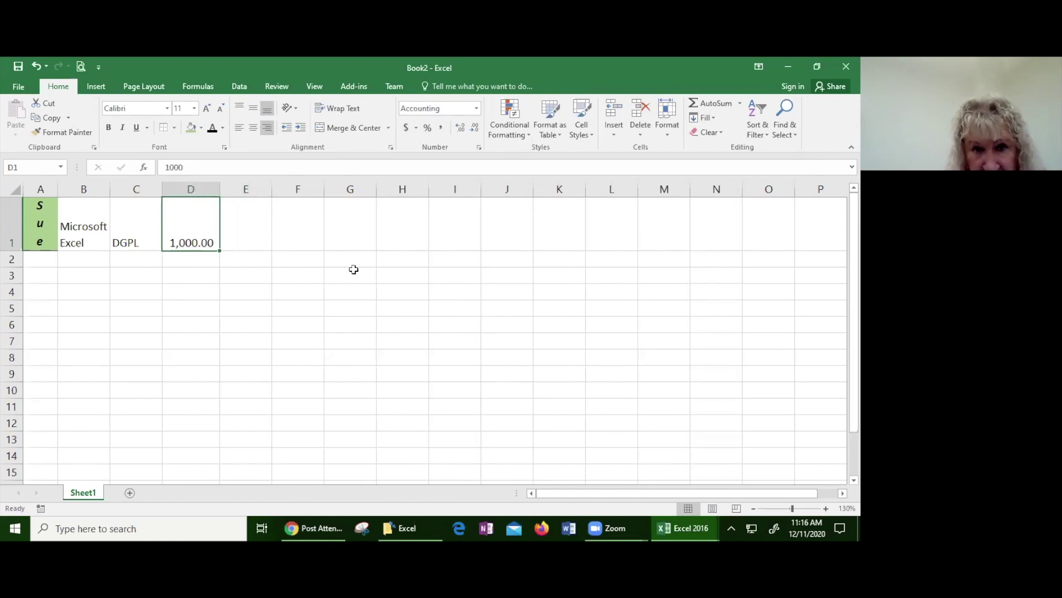
{"action": "left_click", "coordinate": [462, 129]}
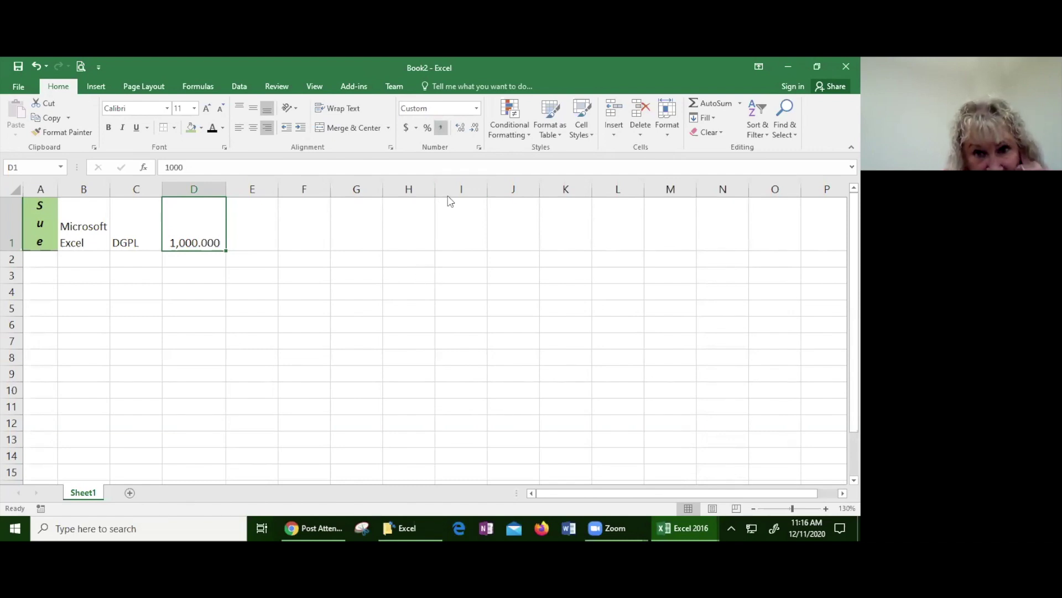
{"action": "left_click", "coordinate": [476, 129]}
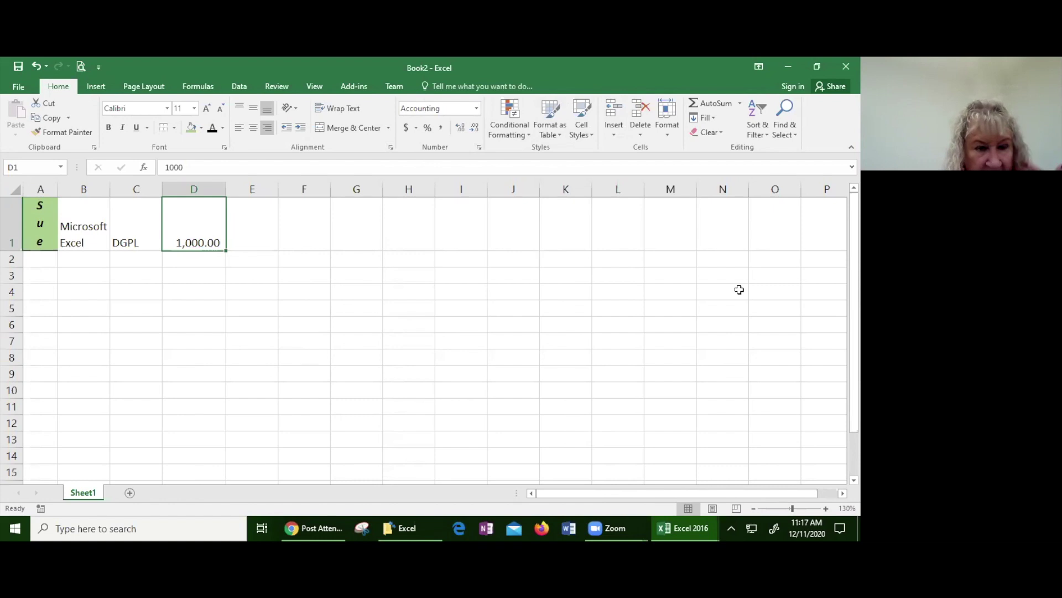
- Remove the Print Preview and Print command from the Quick Access Toolbar
{"action": "left_click", "coordinate": [99, 66]}
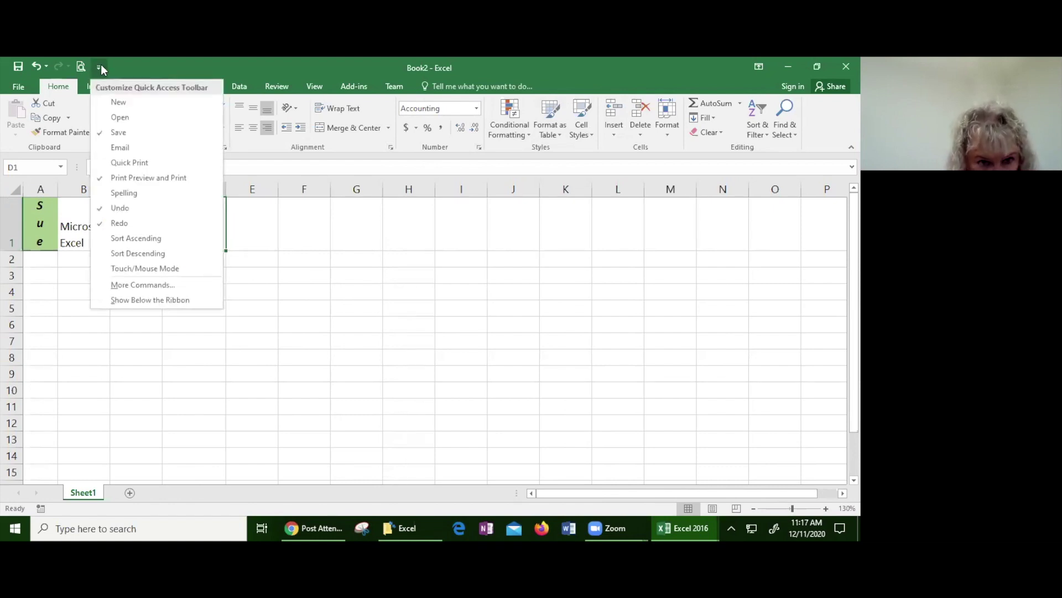
{"action": "left_click", "coordinate": [104, 178]}
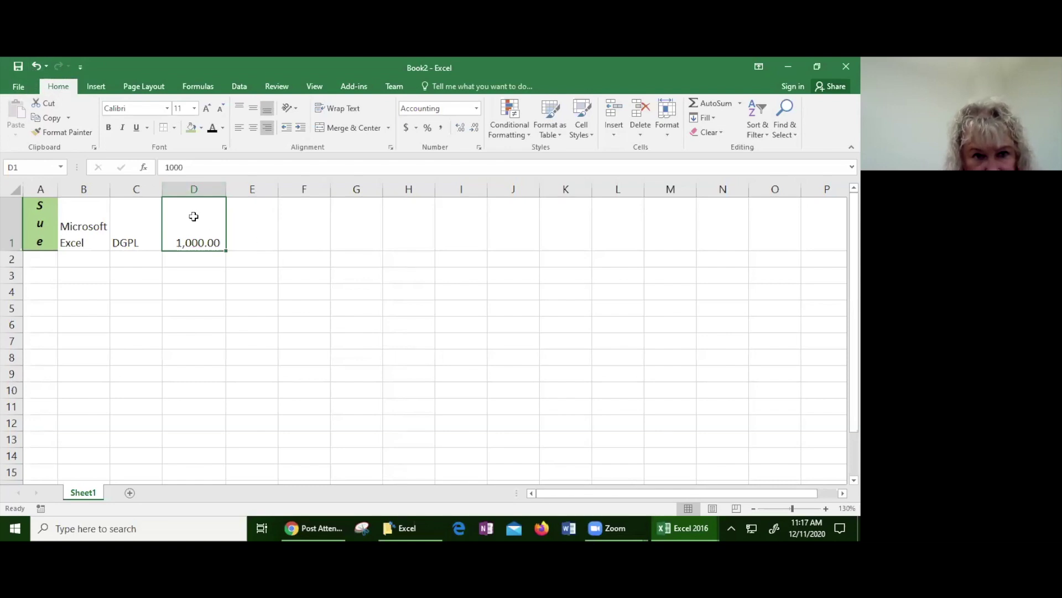
- Undo the last four changes to cell D1, back through the Comma Style, and redo the last undone change
{"action": "left_click", "coordinate": [35, 65]}
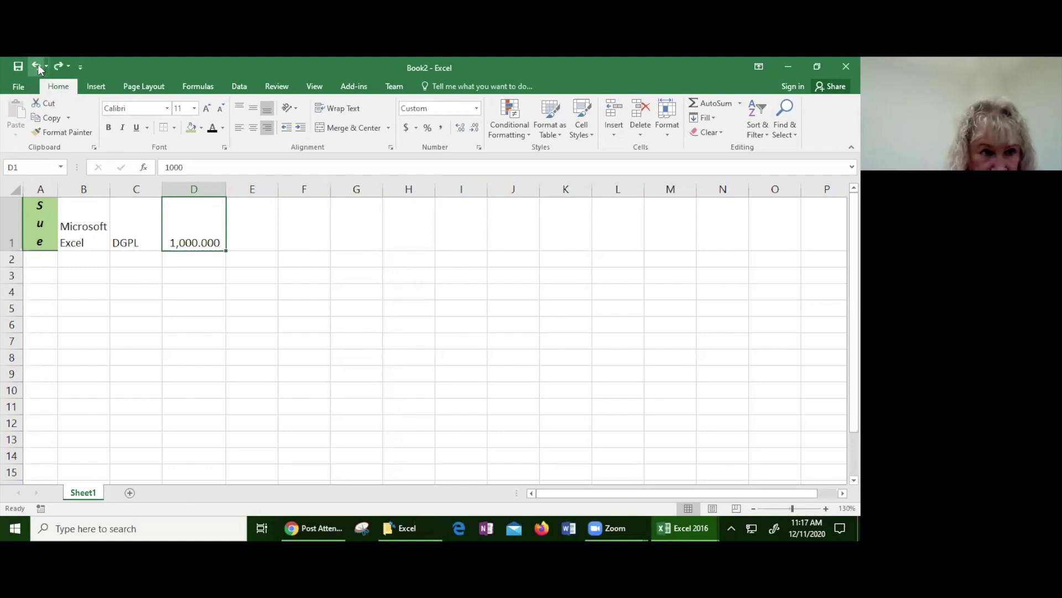
{"action": "left_click", "coordinate": [36, 65]}
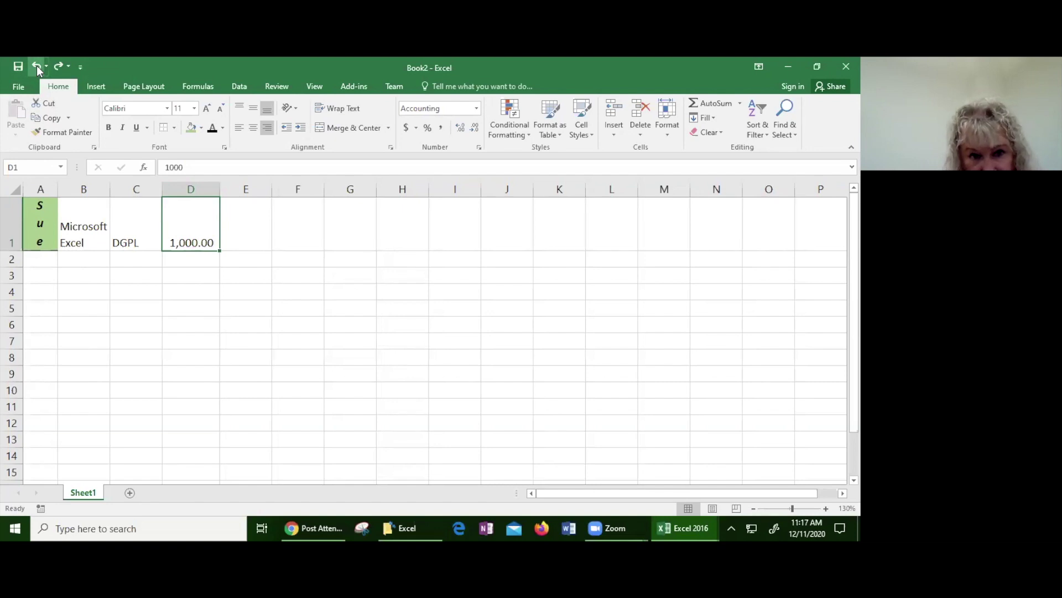
{"action": "left_click", "coordinate": [36, 65]}
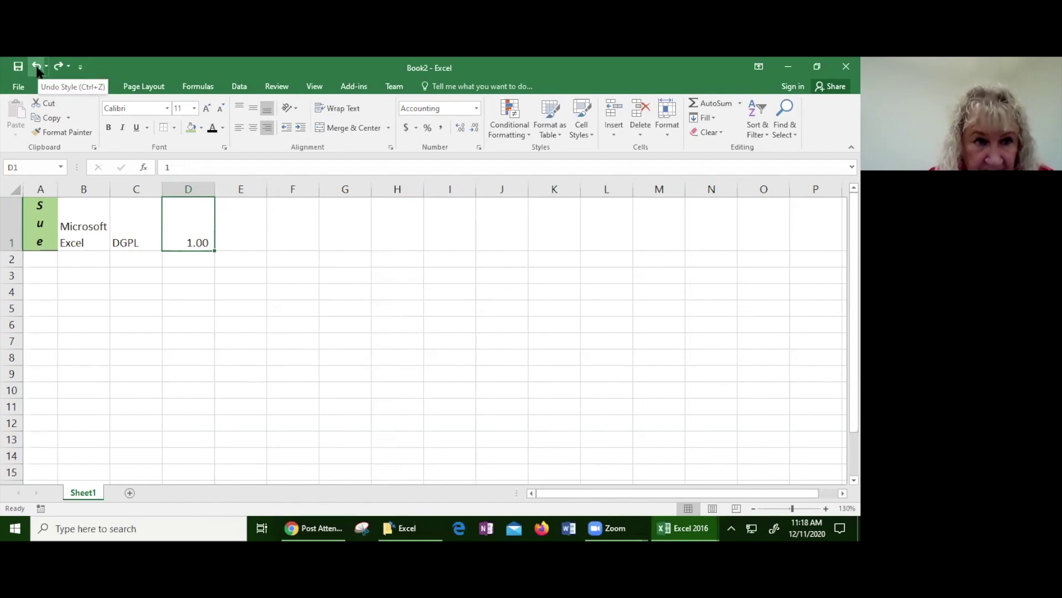
{"action": "left_click", "coordinate": [34, 69]}
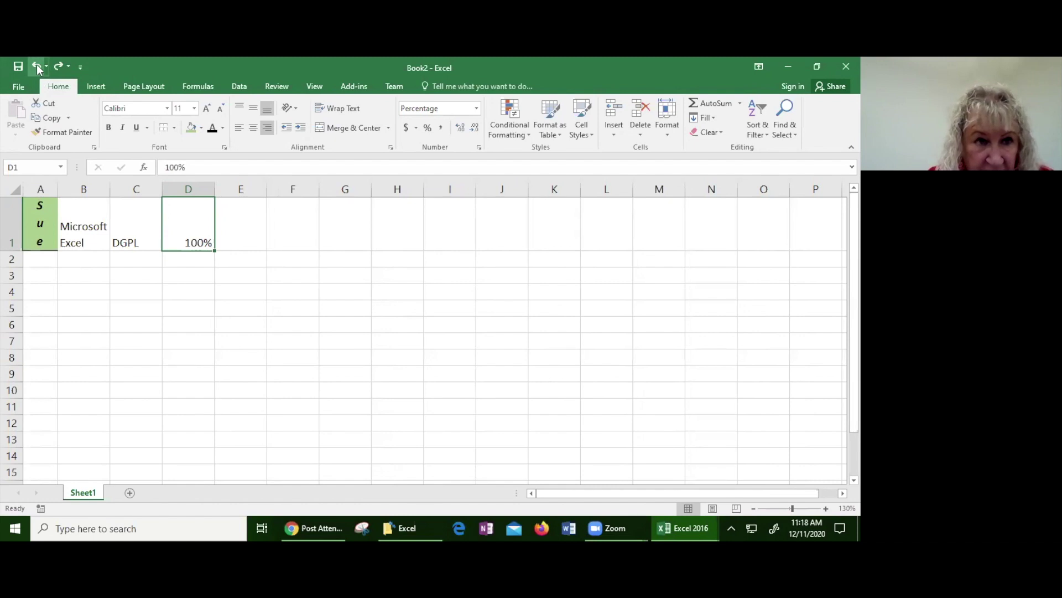
{"action": "left_click", "coordinate": [58, 67]}
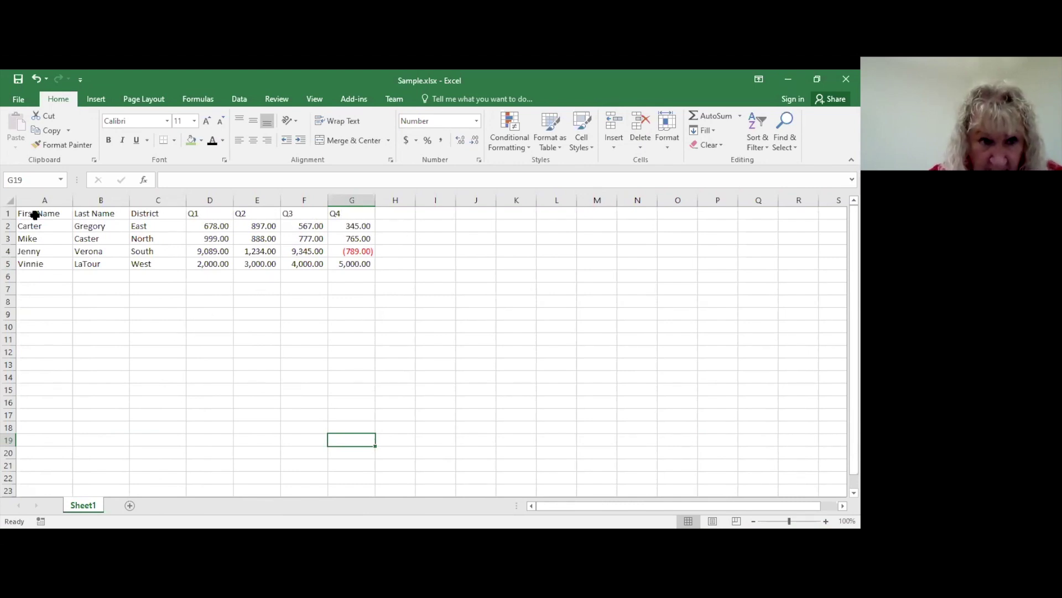
- Fill the header row cells A1 to H1 in Sample.xlsx with light green
{"action": "left_click_drag", "start_coordinate": [26, 213], "coordinate": [406, 211]}
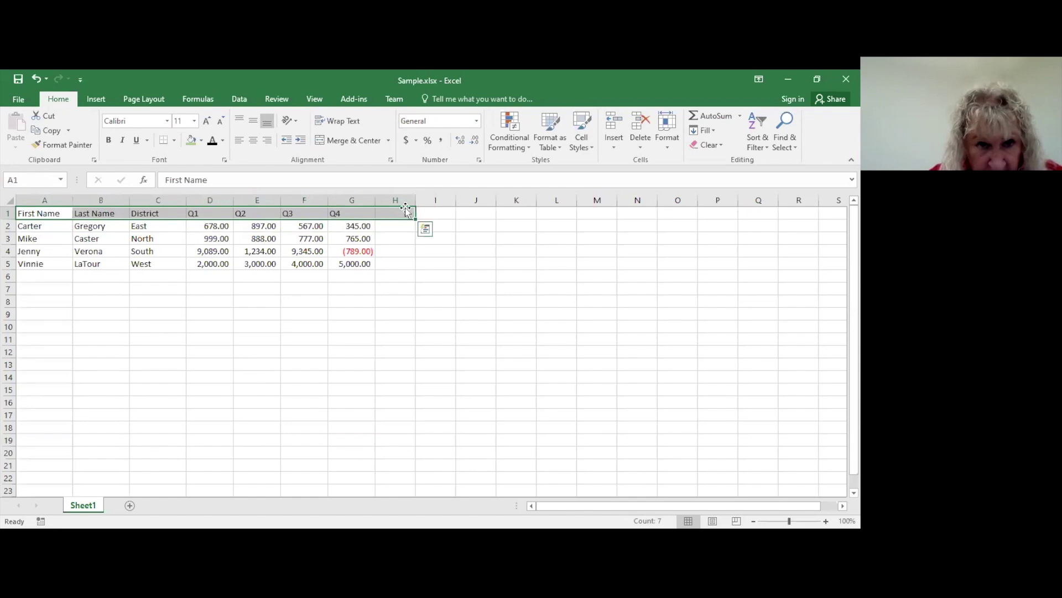
{"action": "left_click", "coordinate": [190, 141]}
{"action": "left_click_drag", "start_coordinate": [403, 290], "coordinate": [404, 303]}
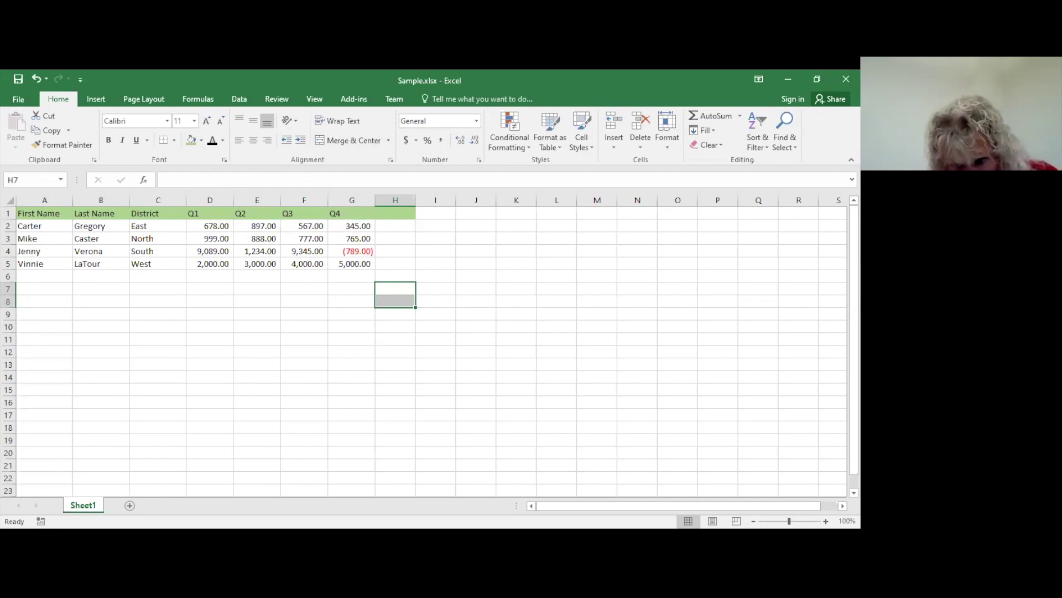
- Right-align the quarter headings Q1 to Q4 in cells D1 to G1
{"action": "left_click", "coordinate": [826, 521]}
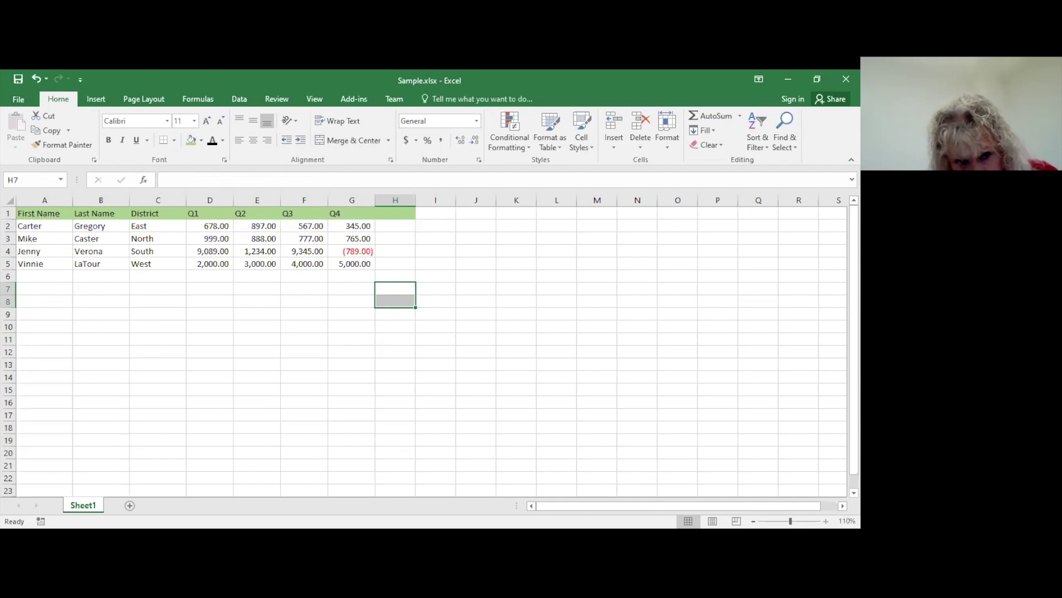
{"action": "left_click", "coordinate": [826, 521]}
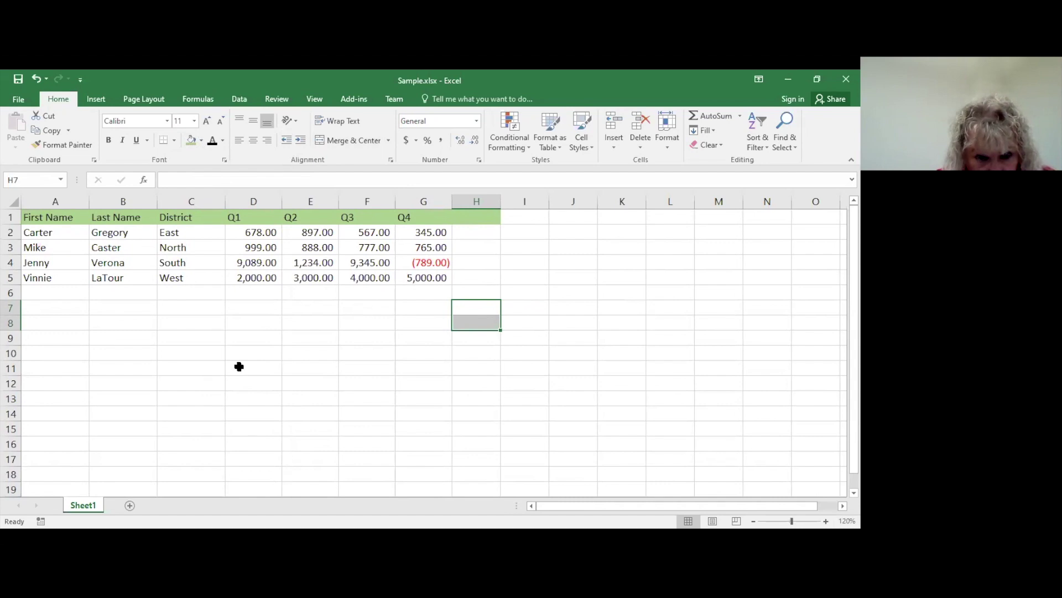
{"action": "left_click_drag", "start_coordinate": [230, 217], "coordinate": [250, 223]}
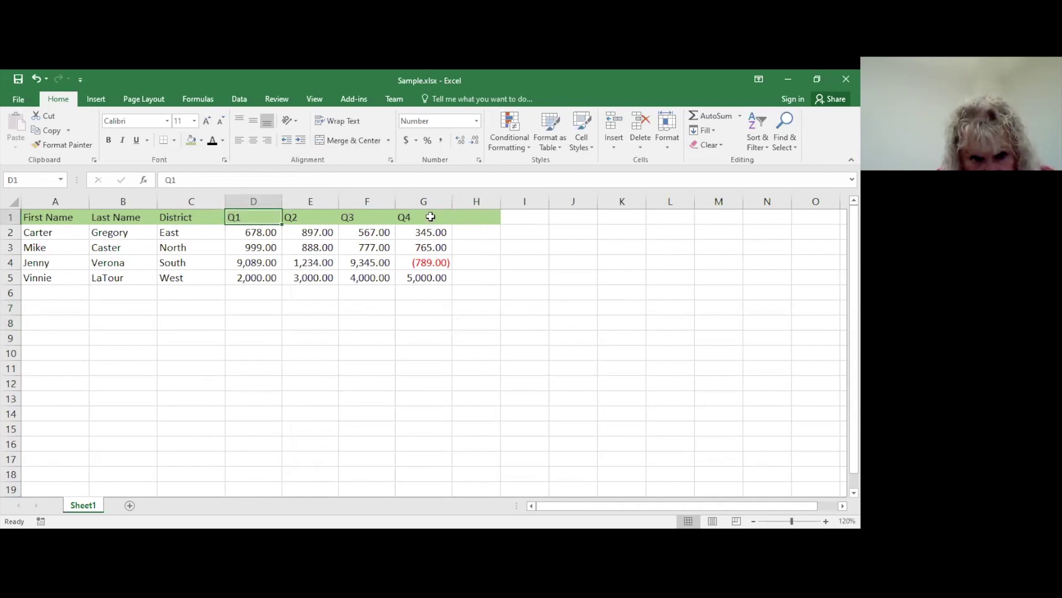
{"action": "left_click_drag", "start_coordinate": [256, 217], "coordinate": [416, 218]}
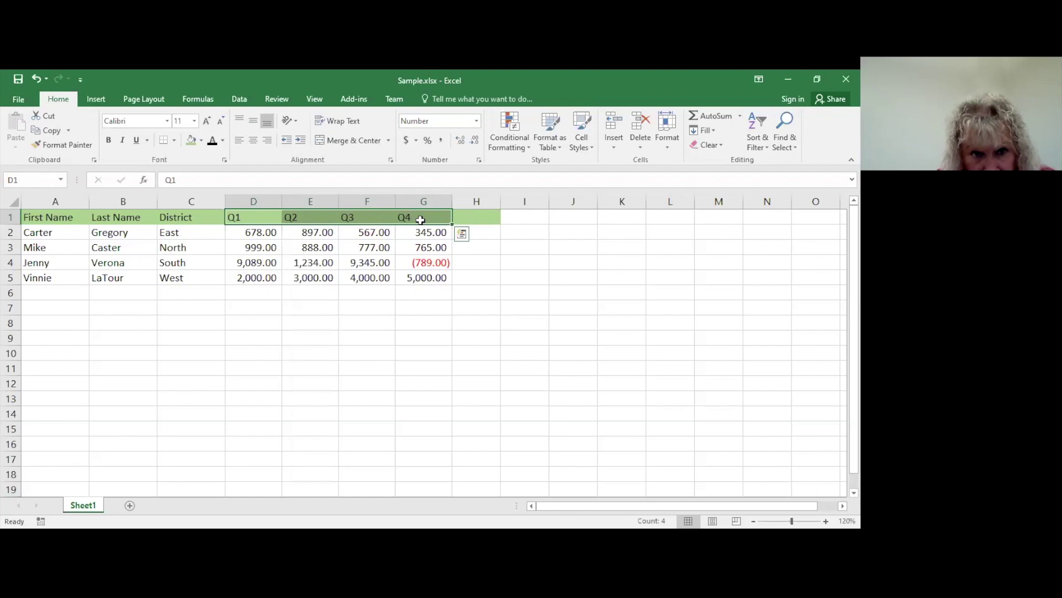
{"action": "left_click", "coordinate": [266, 141]}
{"action": "left_click", "coordinate": [250, 382]}
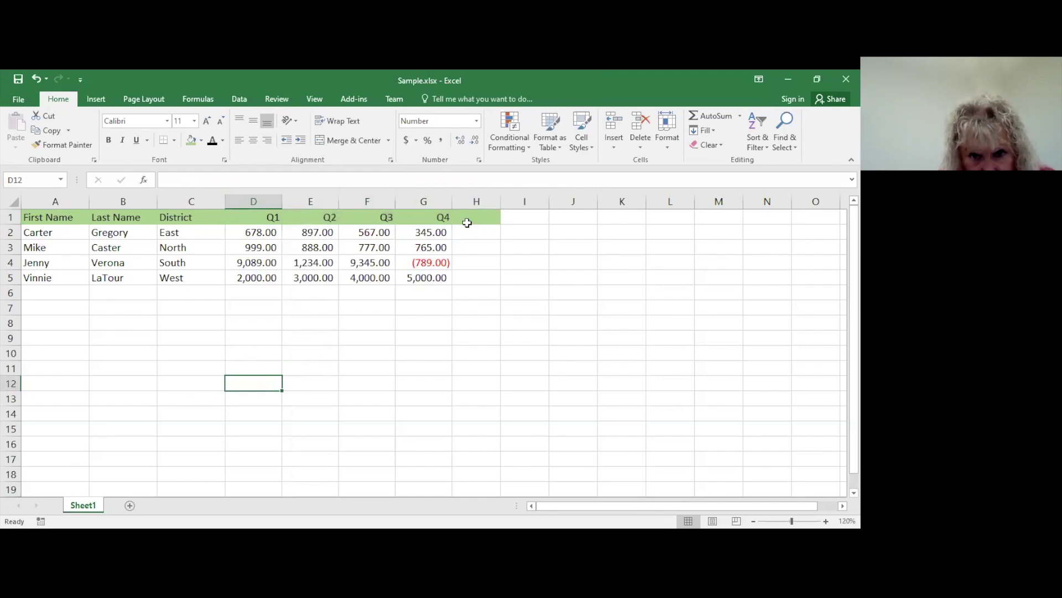
- Enter the heading Total in cell H1
{"action": "left_click", "coordinate": [483, 217]}
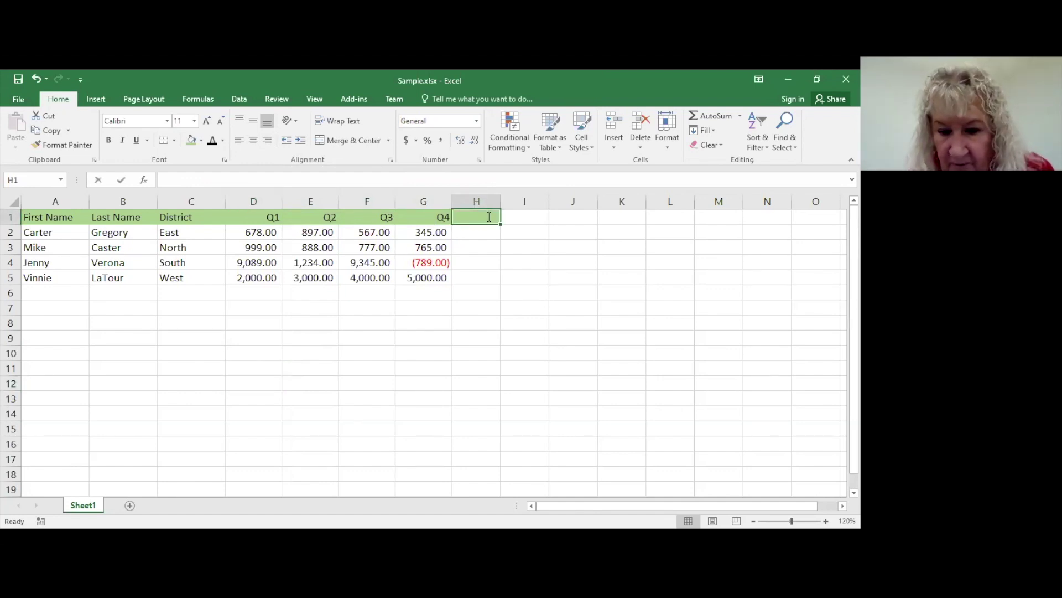
{"action": "type", "text": "Total"}
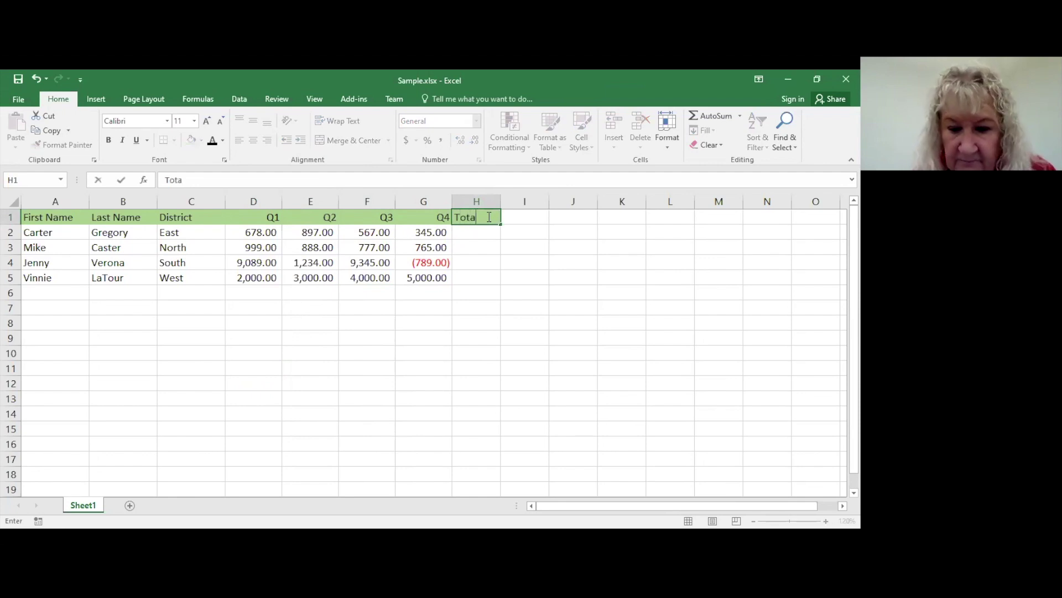
{"action": "key", "text": "Tab"}
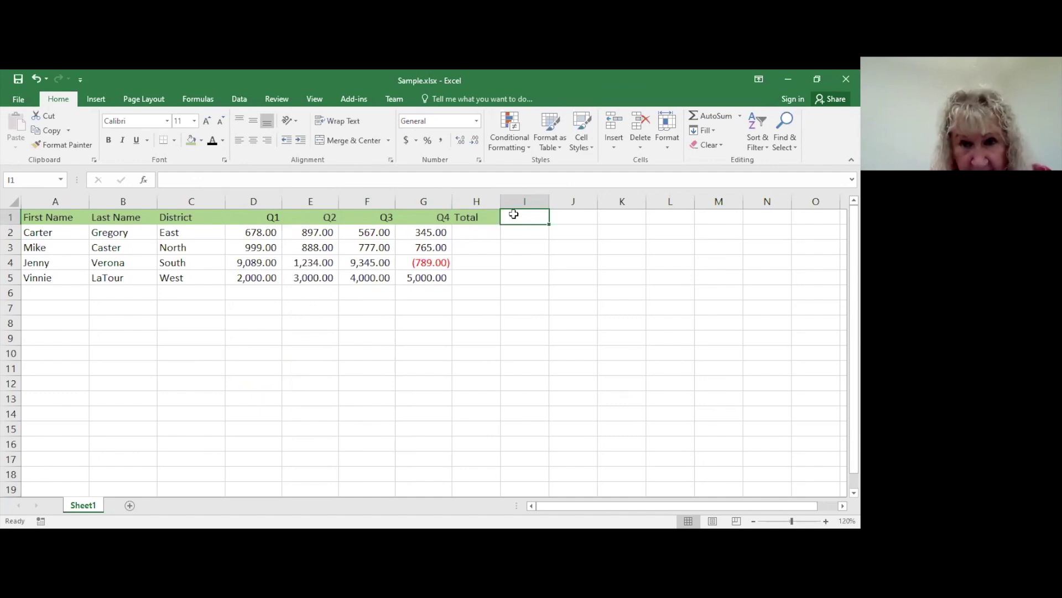
- Copy the formatting of the Q4 heading in cell G1 to the Total heading in H1 with Format Painter
{"action": "left_click", "coordinate": [426, 220]}
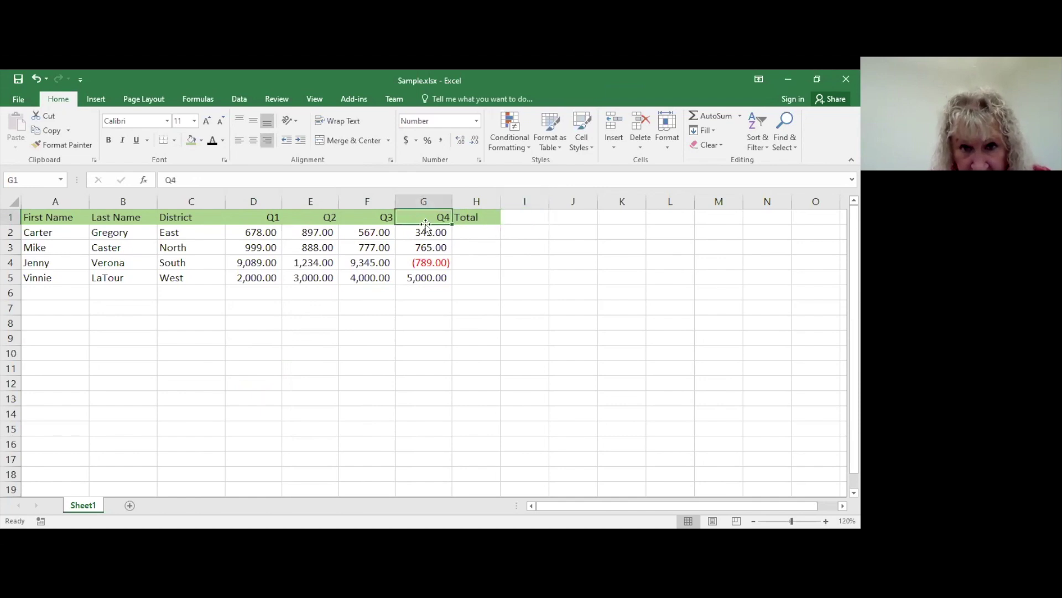
{"action": "left_click", "coordinate": [62, 145]}
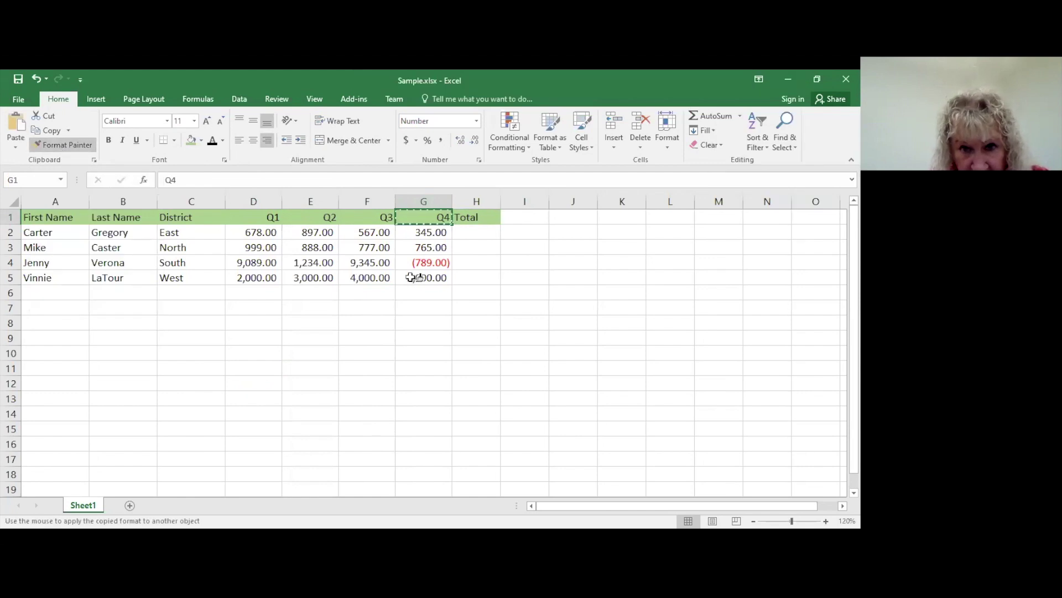
{"action": "left_click", "coordinate": [466, 216]}
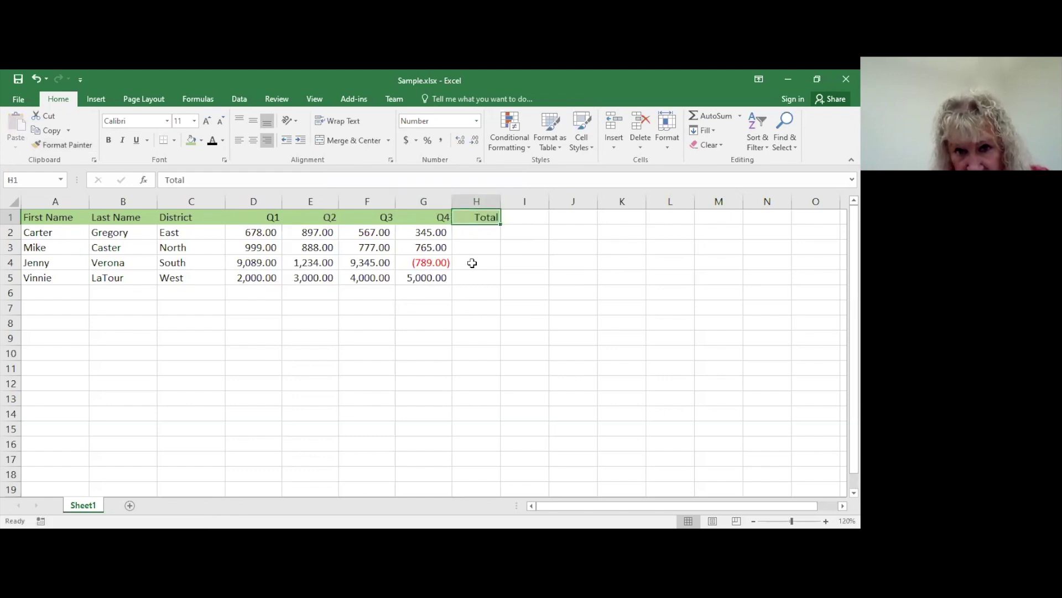
{"action": "key", "text": "Down"}
{"action": "key", "text": "Down"}
{"action": "key", "text": "Down"}
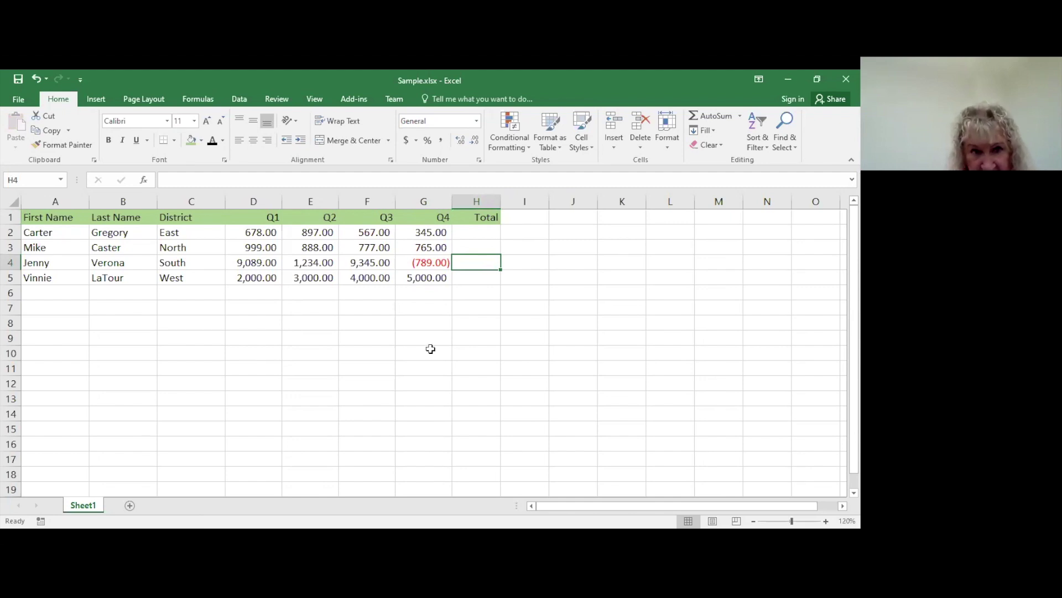
- Make the First Name heading in cell A1 bold and increase its font size to 14
{"action": "left_click", "coordinate": [60, 221]}
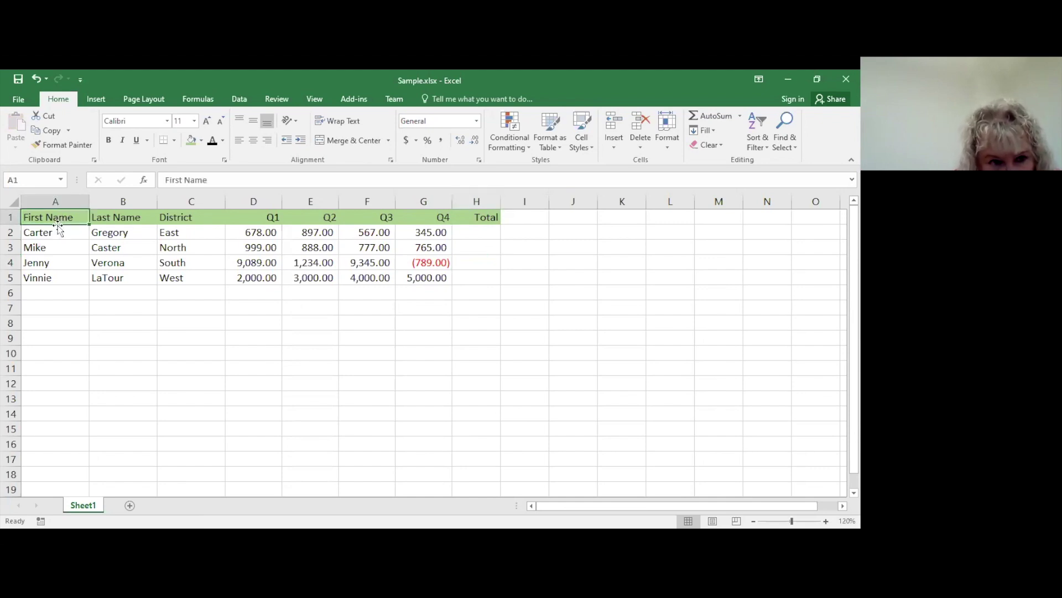
{"action": "left_click", "coordinate": [109, 141]}
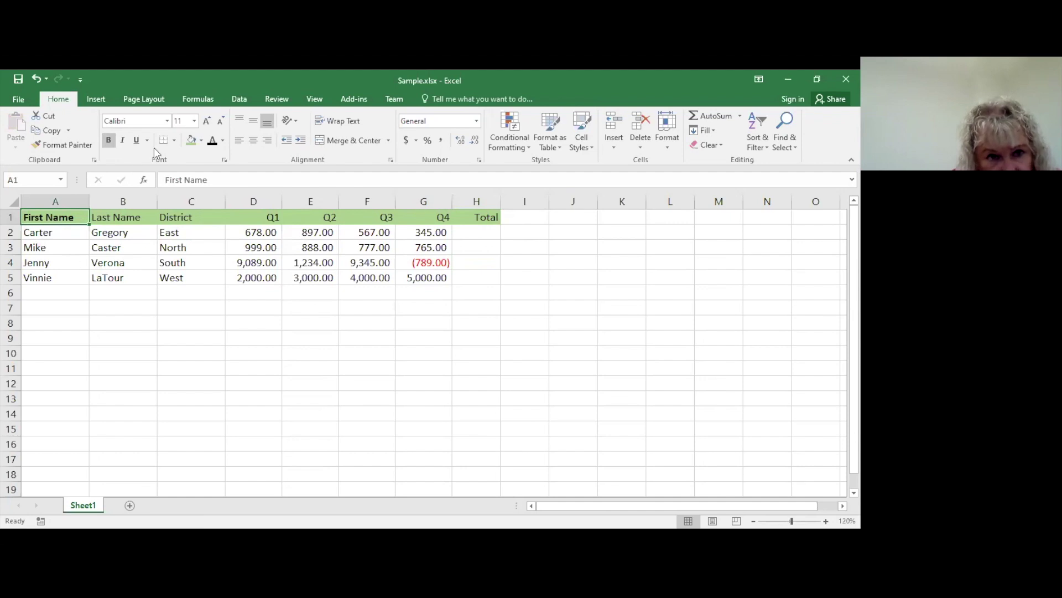
{"action": "left_click", "coordinate": [196, 121]}
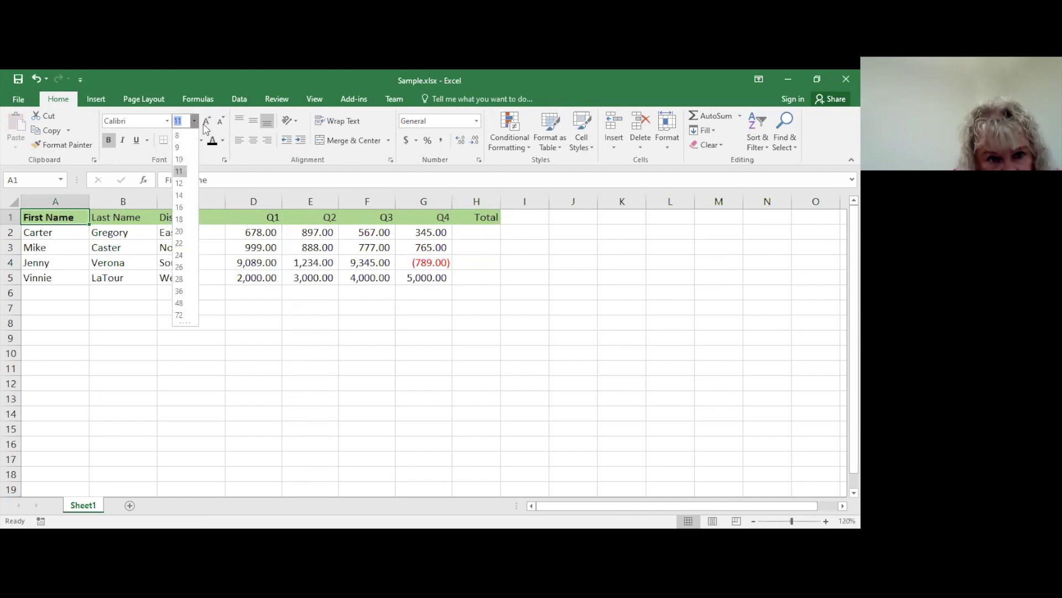
{"action": "left_click", "coordinate": [206, 122]}
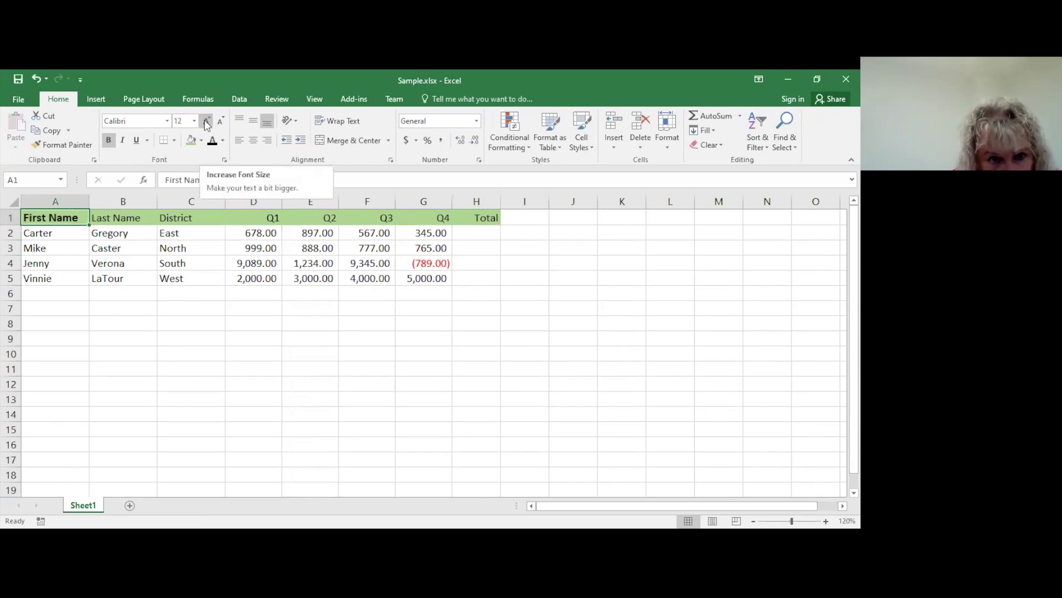
{"action": "left_click", "coordinate": [205, 119]}
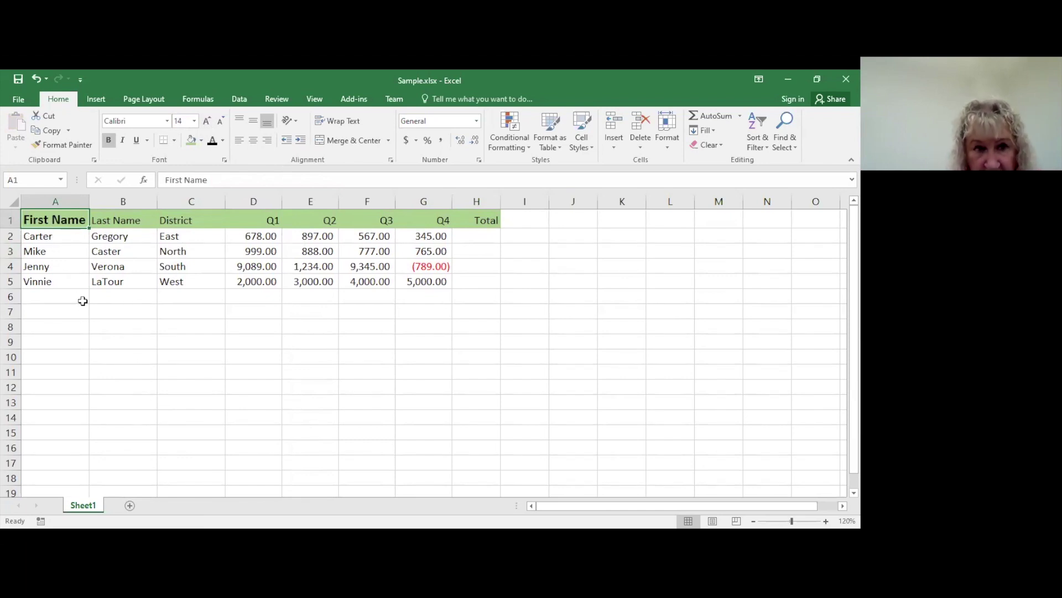
- Try to copy the formatting of cell A1 onto cells B1 to H2 with Format Painter, and undo it
{"action": "left_click", "coordinate": [65, 147]}
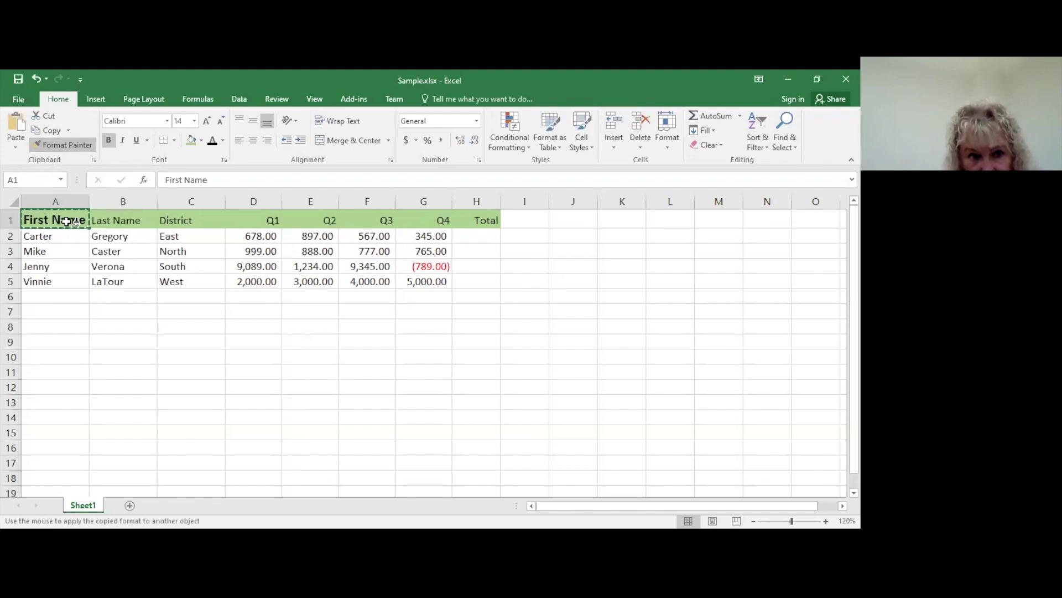
{"action": "left_click", "coordinate": [101, 222]}
{"action": "mouse_move", "coordinate": [101, 222]}
{"action": "left_mouse_down"}
{"action": "mouse_move", "coordinate": [239, 234]}
{"action": "mouse_move", "coordinate": [408, 216]}
{"action": "mouse_move", "coordinate": [465, 230]}
{"action": "left_mouse_up"}
{"action": "left_click", "coordinate": [473, 217]}
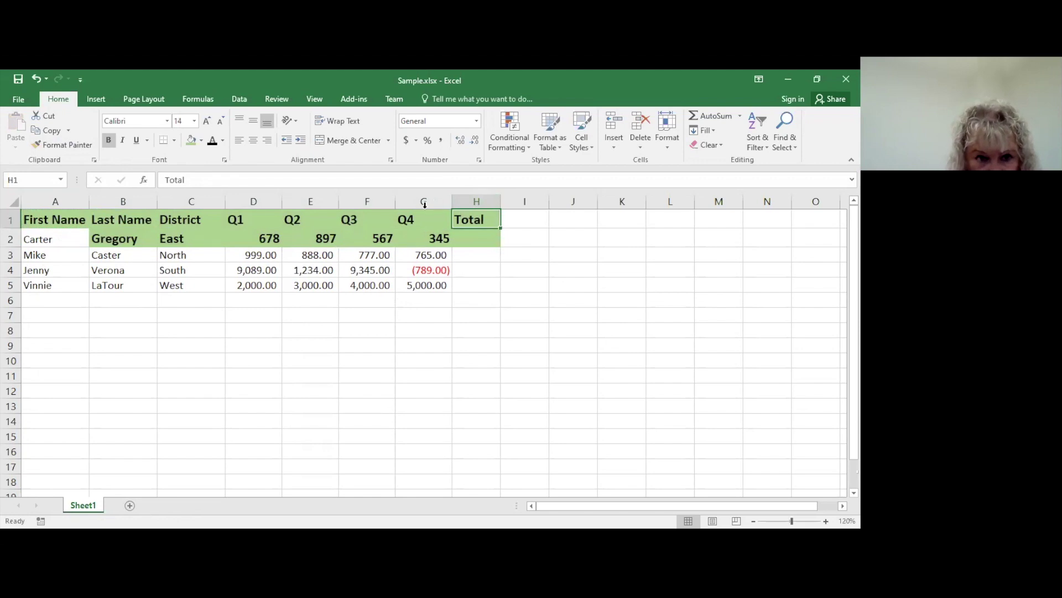
{"action": "left_click", "coordinate": [37, 78]}
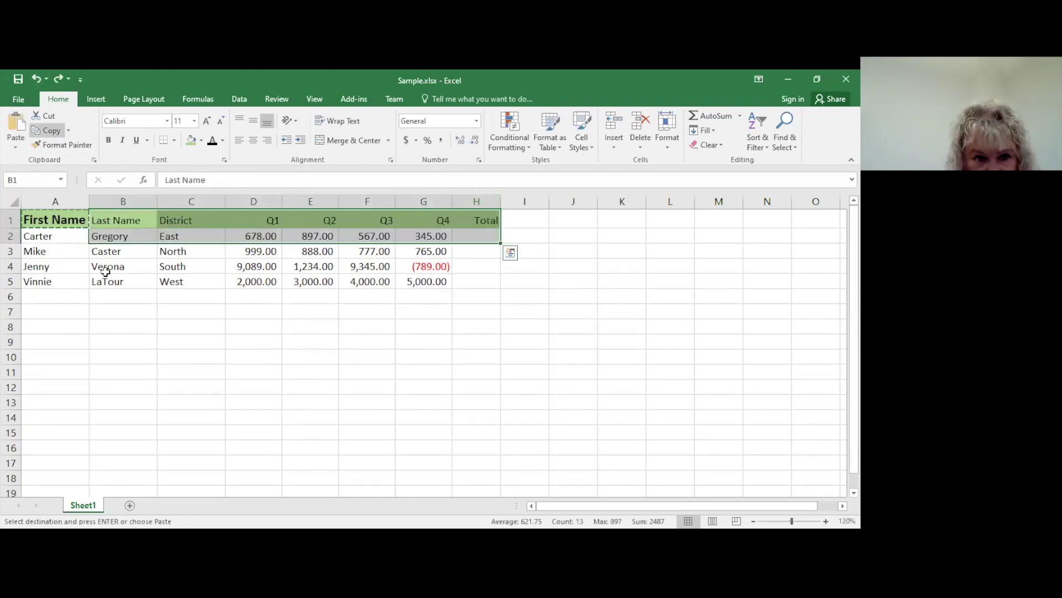
- Copy the formatting of cell A1 to the remaining headings in B1 to H1 with Format Painter
{"action": "left_click", "coordinate": [57, 219]}
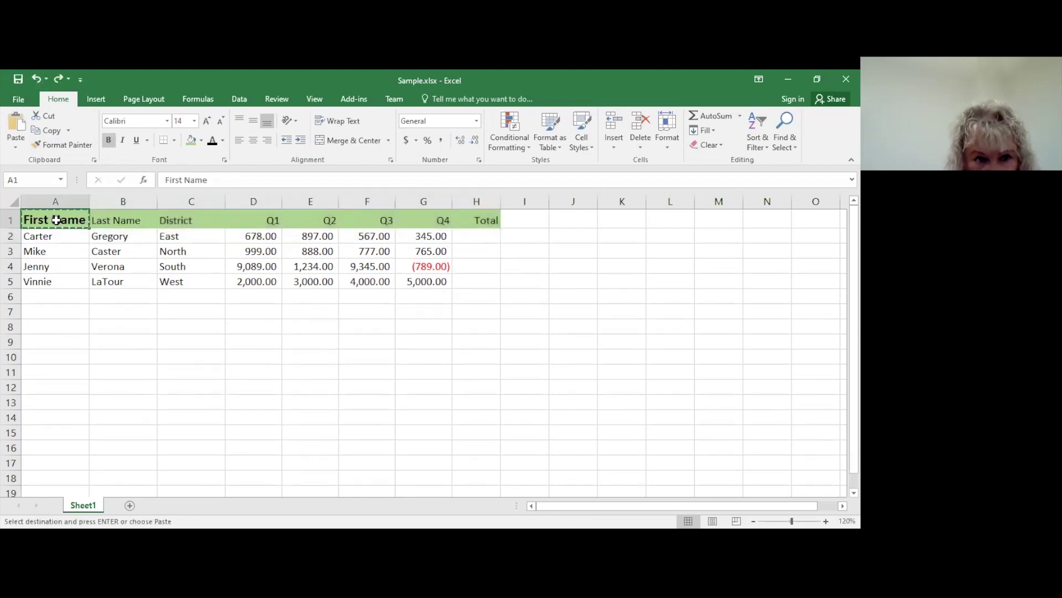
{"action": "left_click", "coordinate": [71, 146]}
{"action": "left_click_drag", "start_coordinate": [107, 219], "coordinate": [463, 216]}
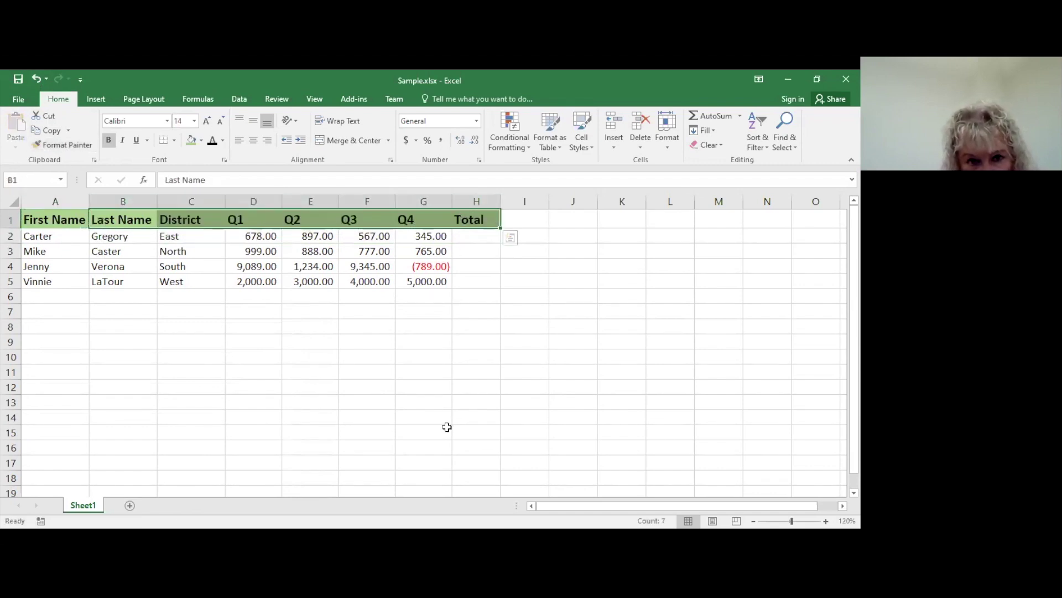
{"action": "left_click", "coordinate": [450, 435]}
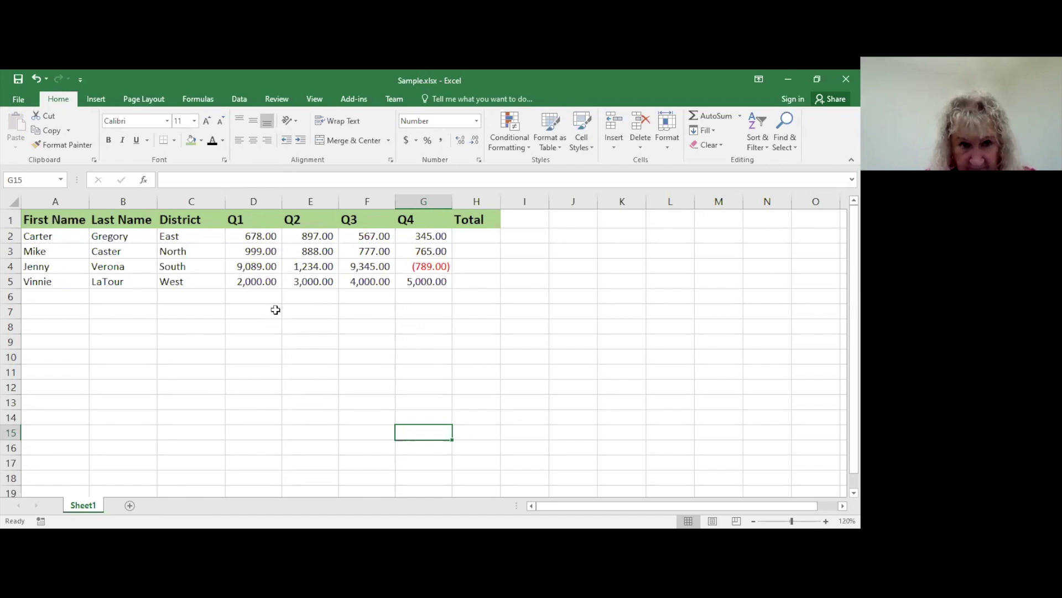
- Enter the row label Total in cell A6 and move to cell D6
{"action": "left_click", "coordinate": [39, 297]}
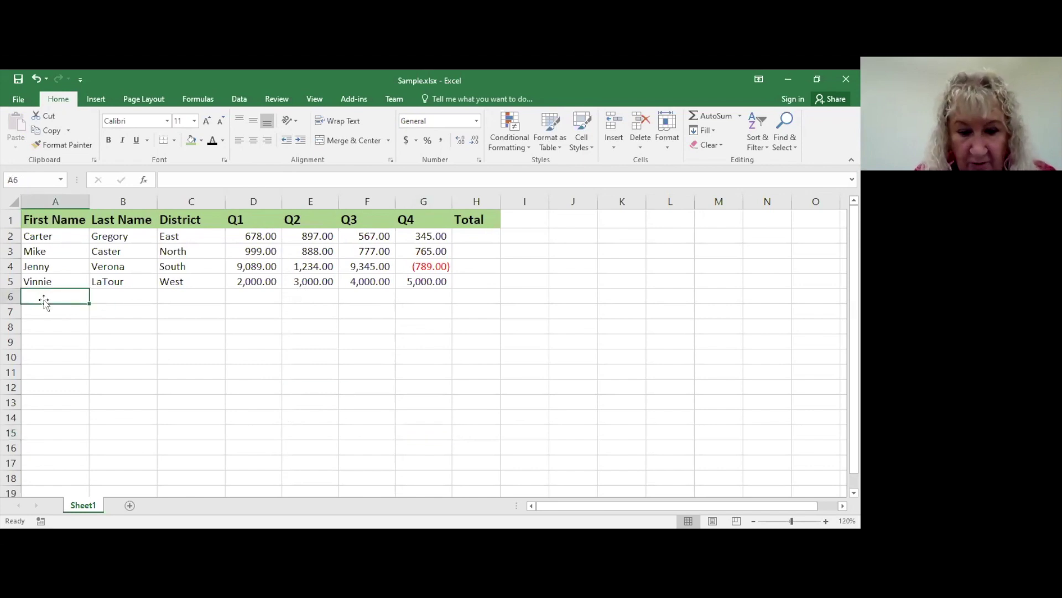
{"action": "type", "text": "TotA"}
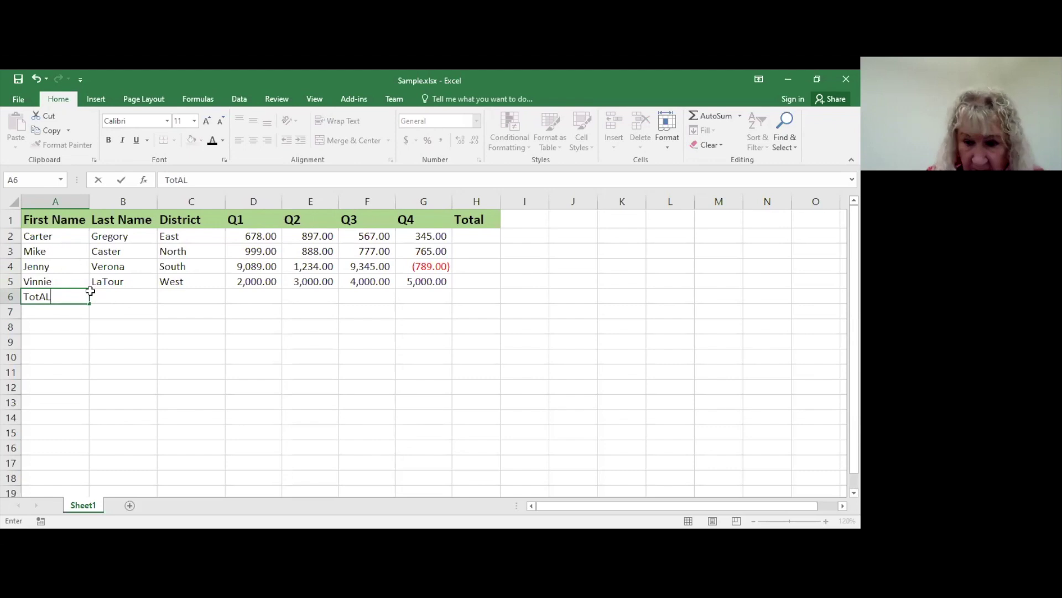
{"action": "key", "text": "BackSpace"}
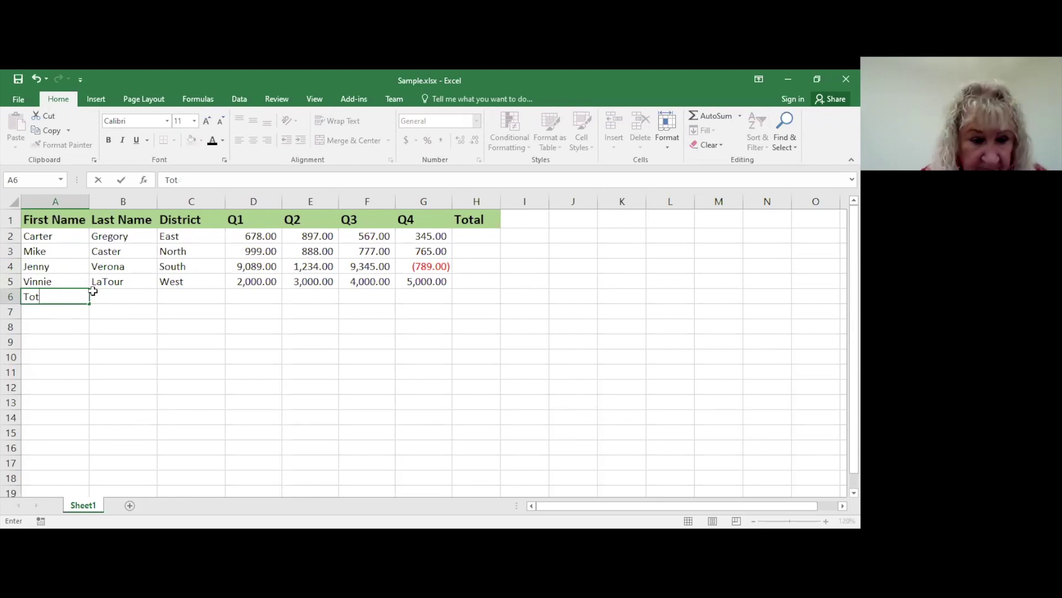
{"action": "type", "text": "al"}
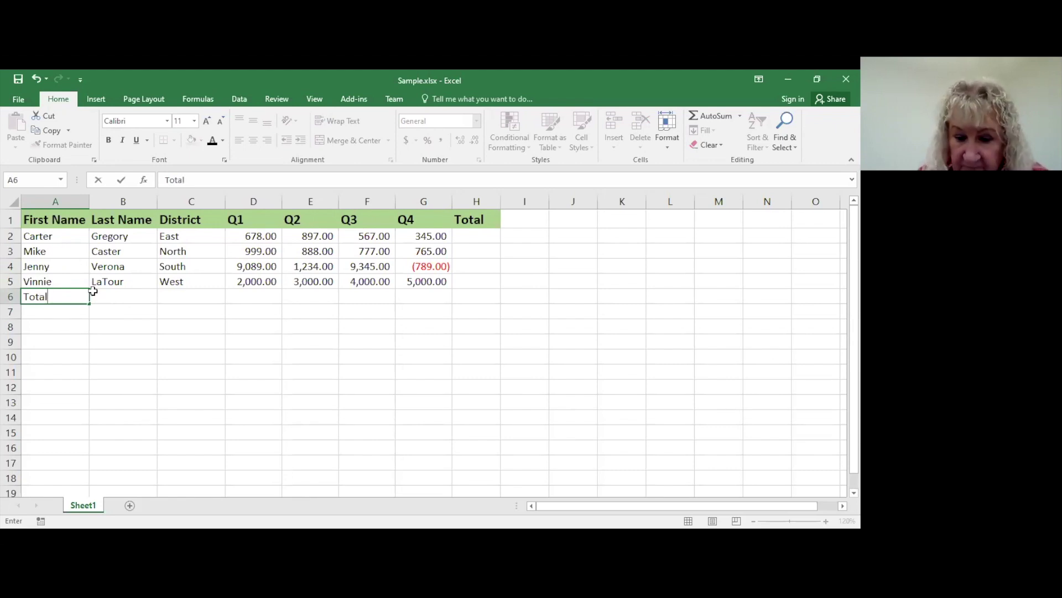
{"action": "key", "text": "Tab"}
{"action": "key", "text": "Tab"}
{"action": "key", "text": "Tab"}
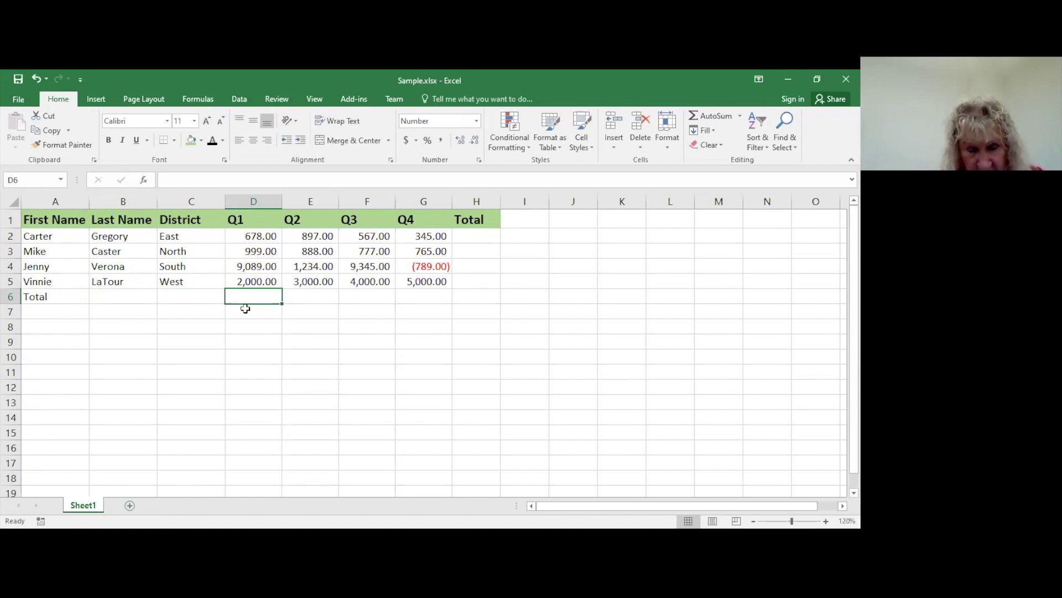
- Select the Q1 values in D2 to D5 to check their sum and average in the status bar
{"action": "left_click_drag", "start_coordinate": [255, 238], "coordinate": [256, 281]}
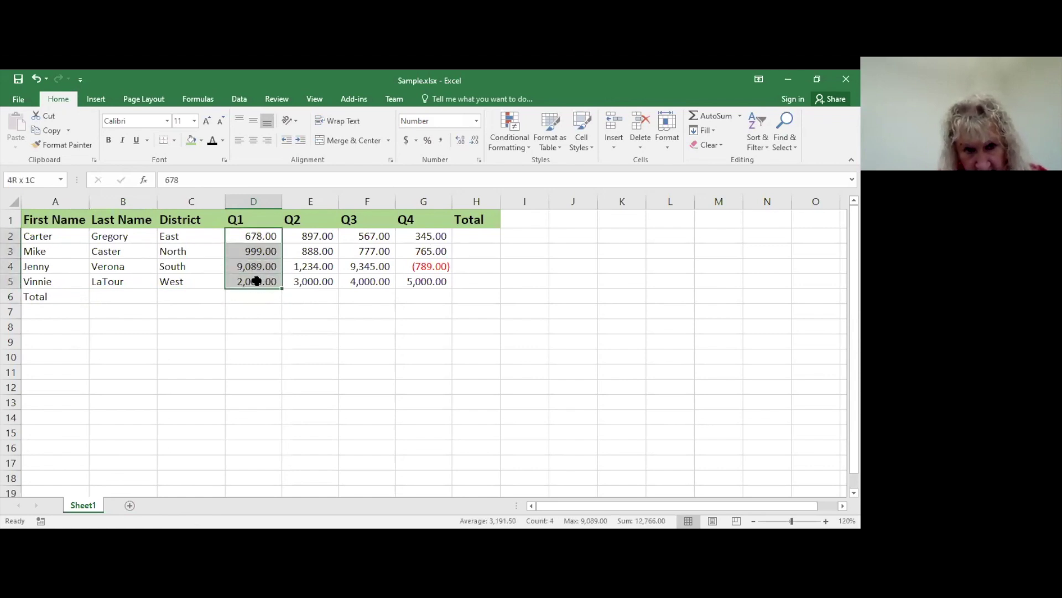
{"action": "left_click_drag", "start_coordinate": [256, 281], "coordinate": [256, 281]}
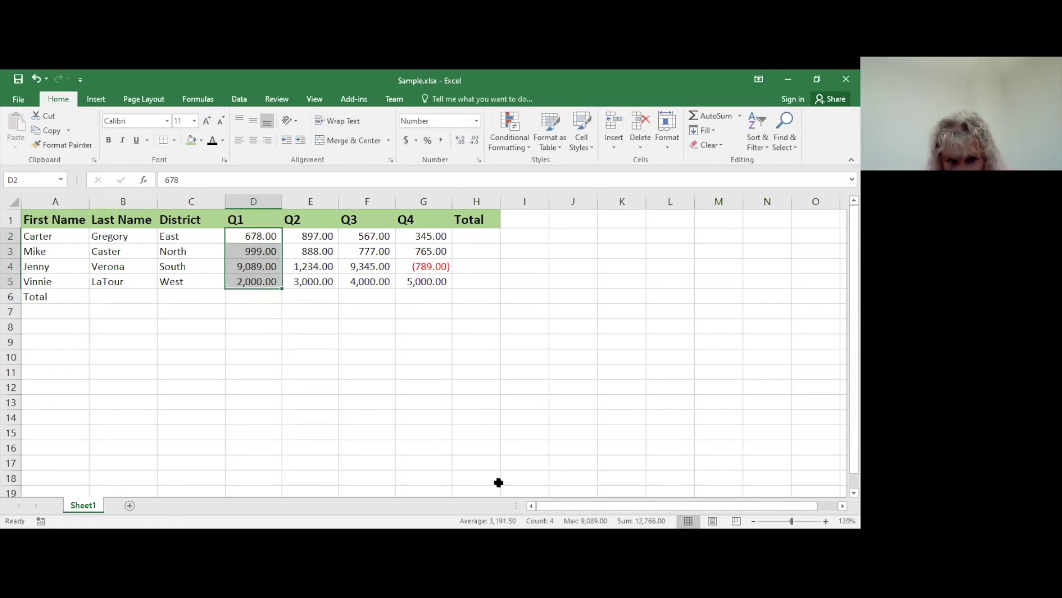
{"action": "left_click", "coordinate": [422, 448]}
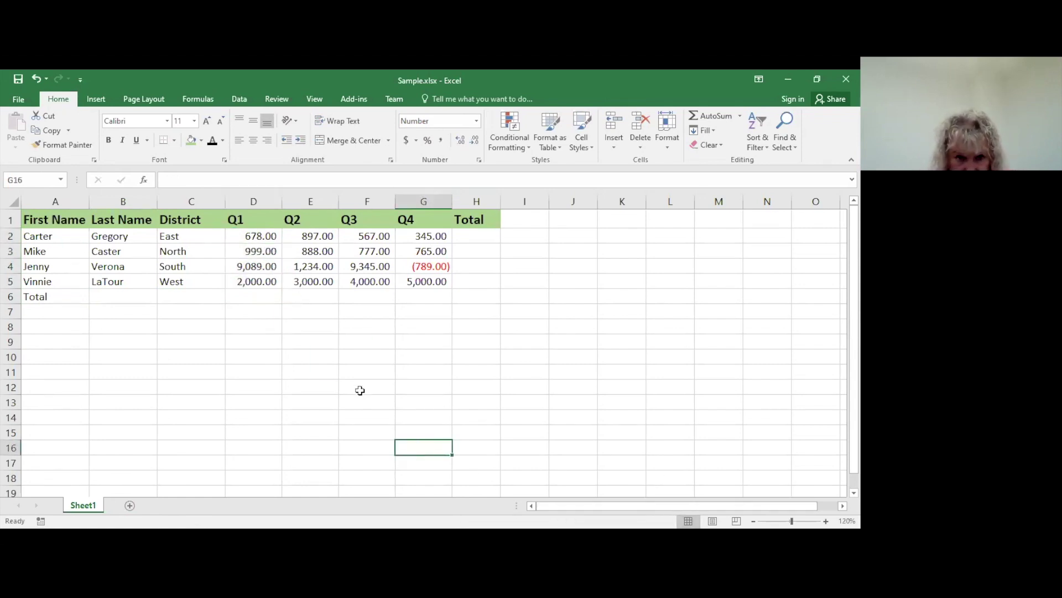
- Total the Q1 values in cell D6 with AutoSum over D2:D5
{"action": "left_click", "coordinate": [244, 297]}
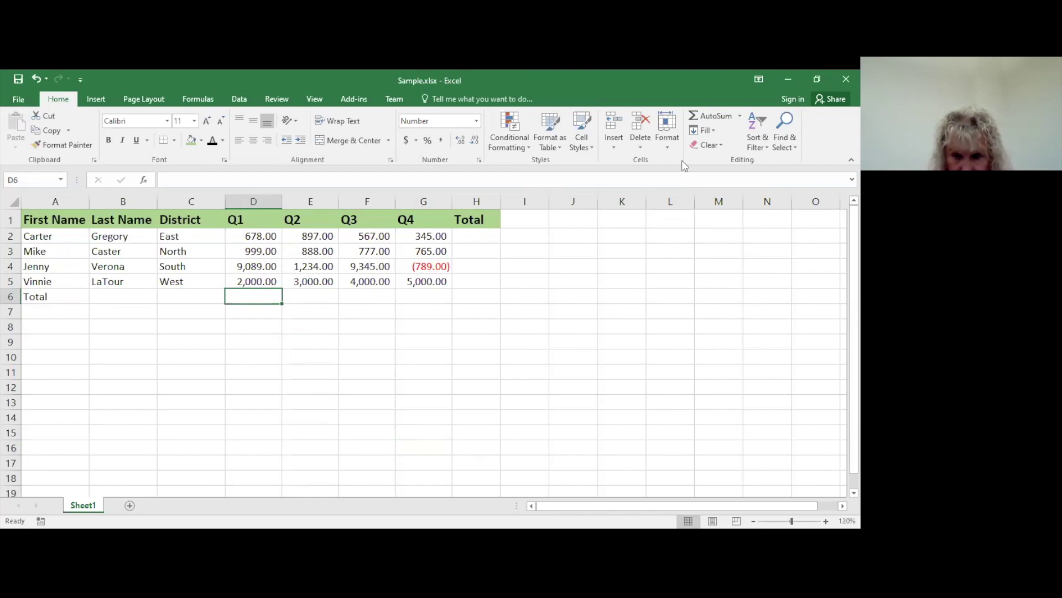
{"action": "left_click", "coordinate": [685, 127]}
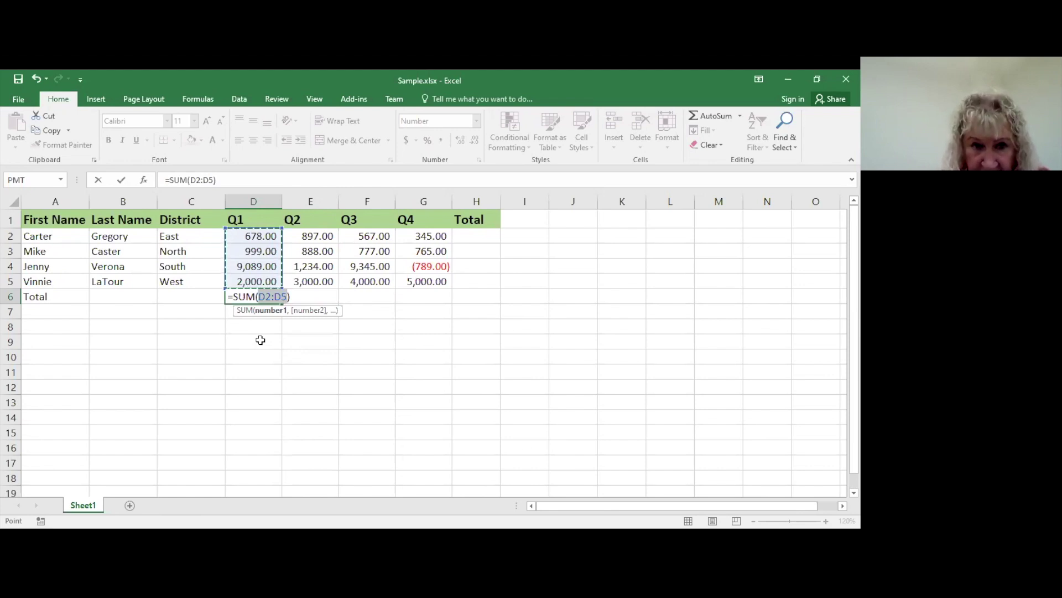
{"action": "key", "text": "Tab"}
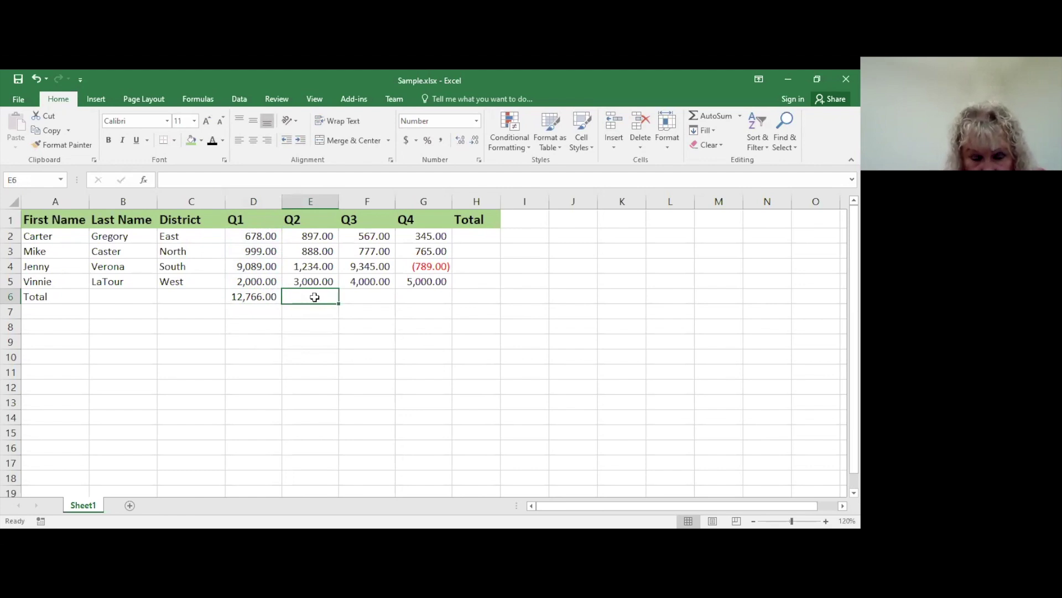
- Fill the SUM formula from D6 across to G6 to total Q2, Q3 and Q4
{"action": "left_click", "coordinate": [242, 296]}
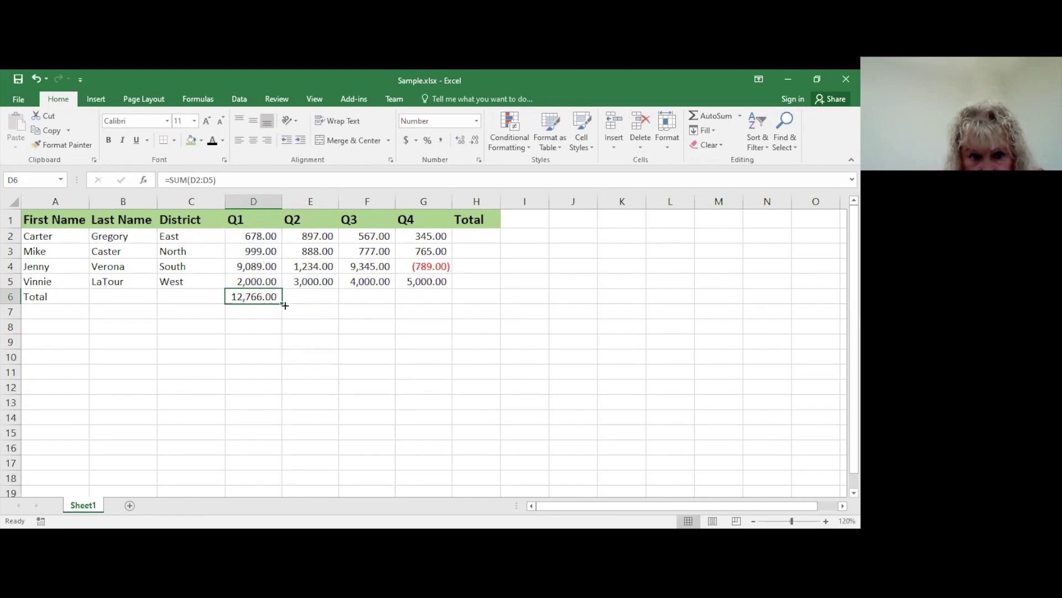
{"action": "left_click_drag", "start_coordinate": [284, 304], "coordinate": [323, 306]}
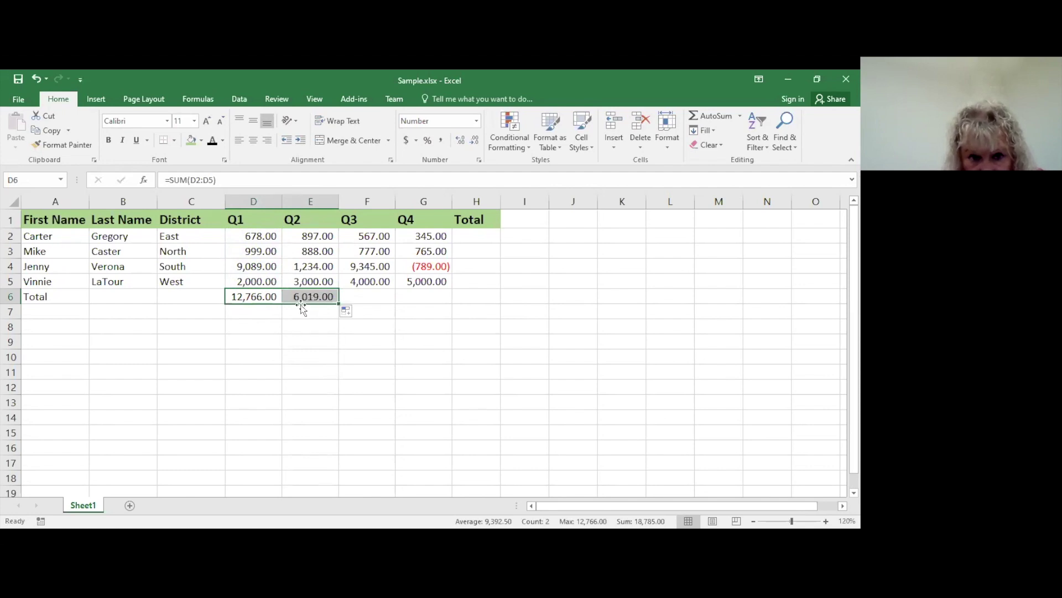
{"action": "left_click_drag", "start_coordinate": [339, 303], "coordinate": [439, 300]}
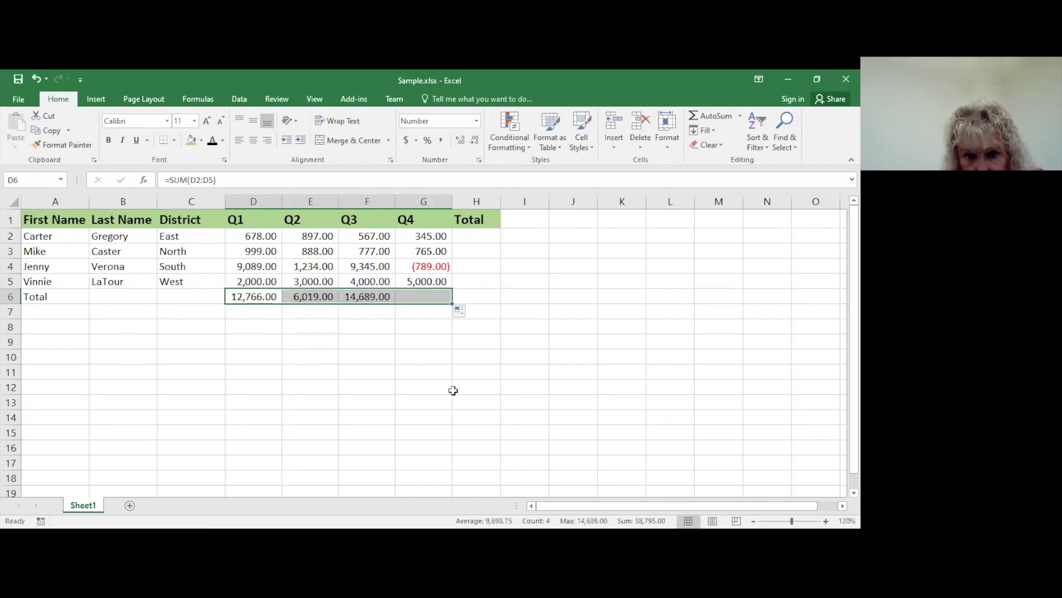
{"action": "left_click", "coordinate": [387, 443]}
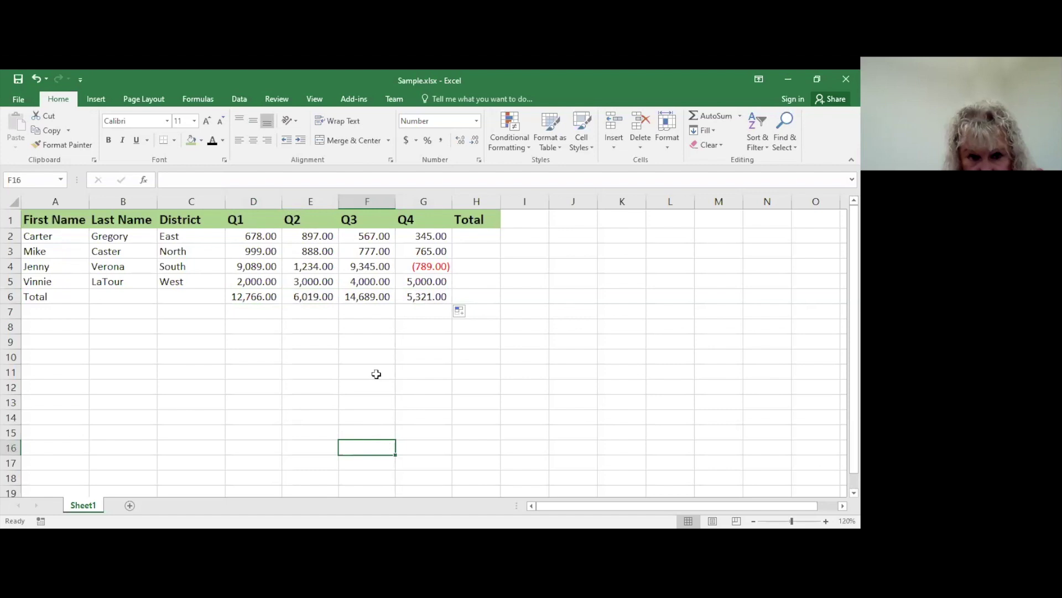
- Make the Total row, cells A6 to H6, bold
{"action": "left_click_drag", "start_coordinate": [36, 294], "coordinate": [467, 294]}
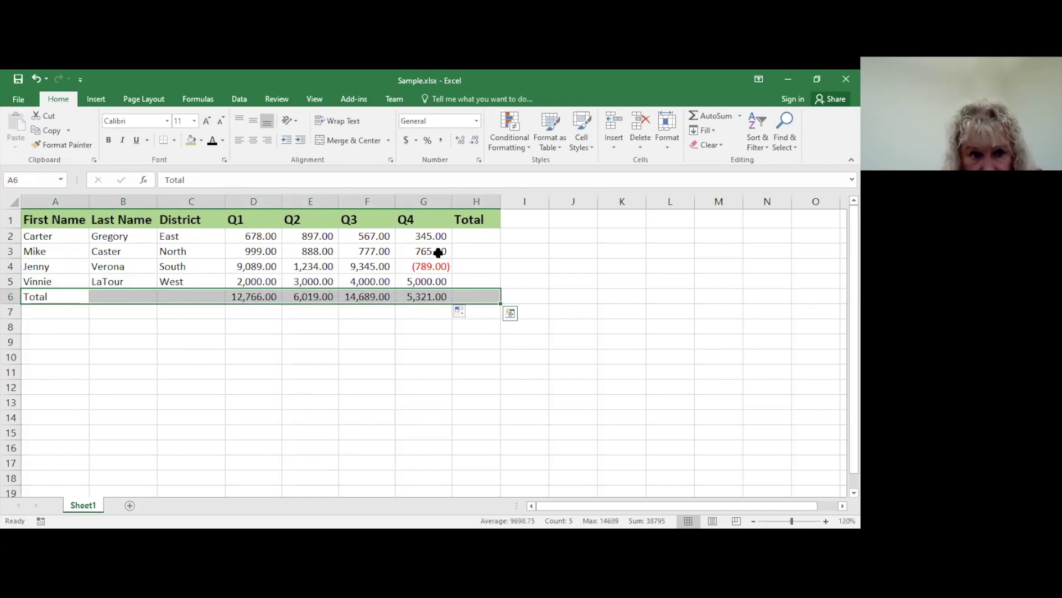
{"action": "left_click", "coordinate": [105, 141]}
{"action": "left_click", "coordinate": [166, 398]}
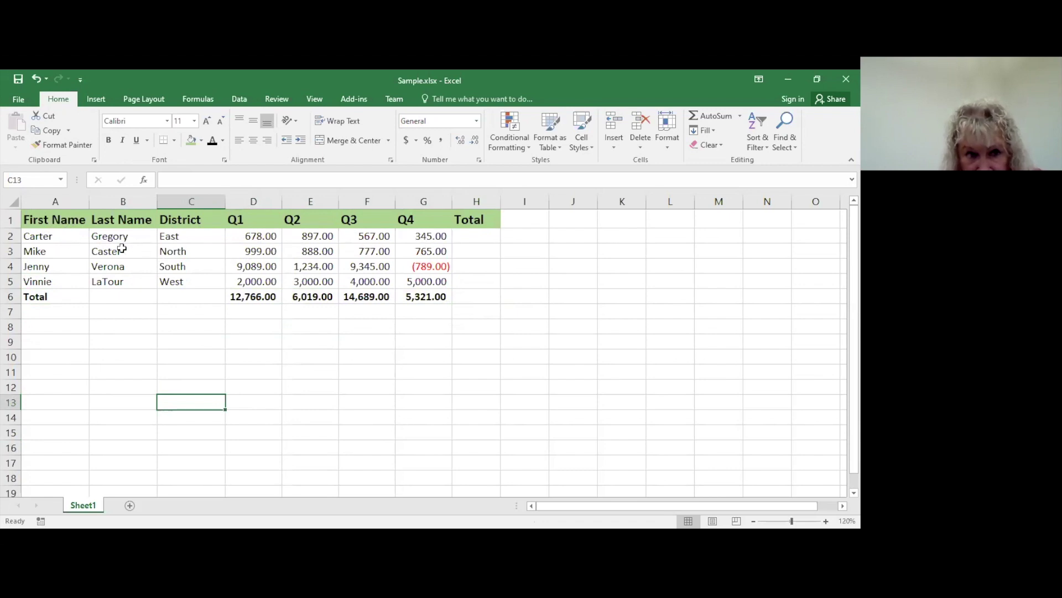
- Total the first salesperson's four quarters in cell H2 with AutoSum over D2:G2
{"action": "left_click", "coordinate": [477, 237]}
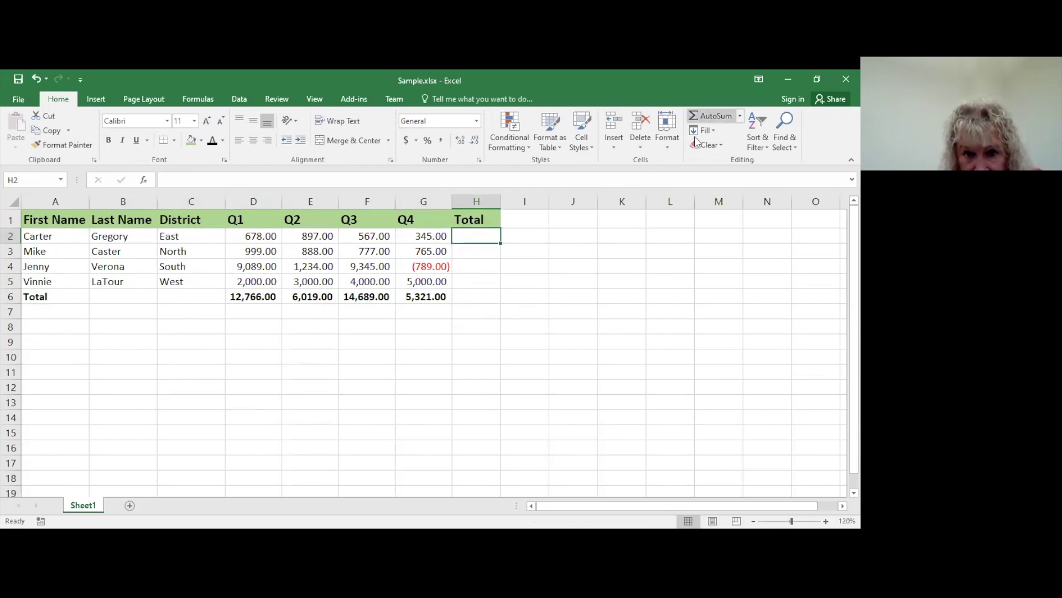
{"action": "left_click", "coordinate": [698, 116]}
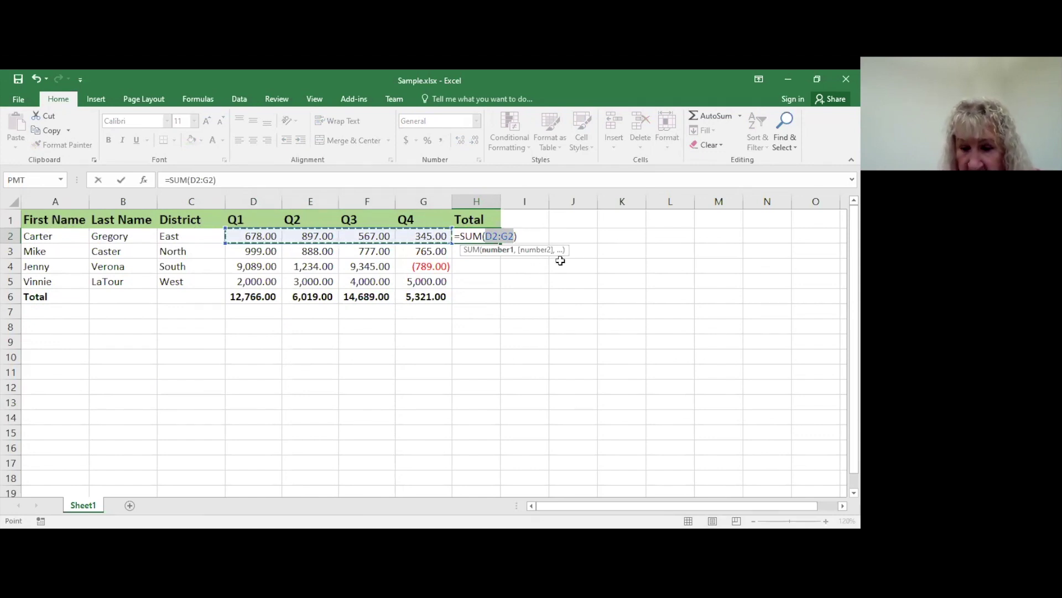
{"action": "key", "text": "Tab"}
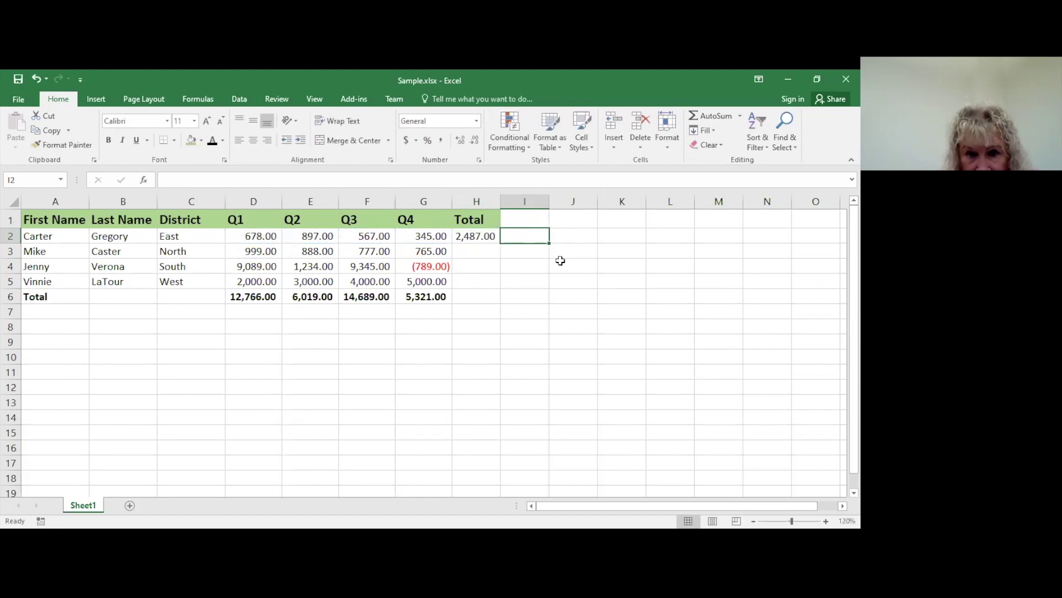
- Fill the SUM formula from H2 down to H5 to total the remaining salespeople's rows
{"action": "left_click", "coordinate": [472, 235]}
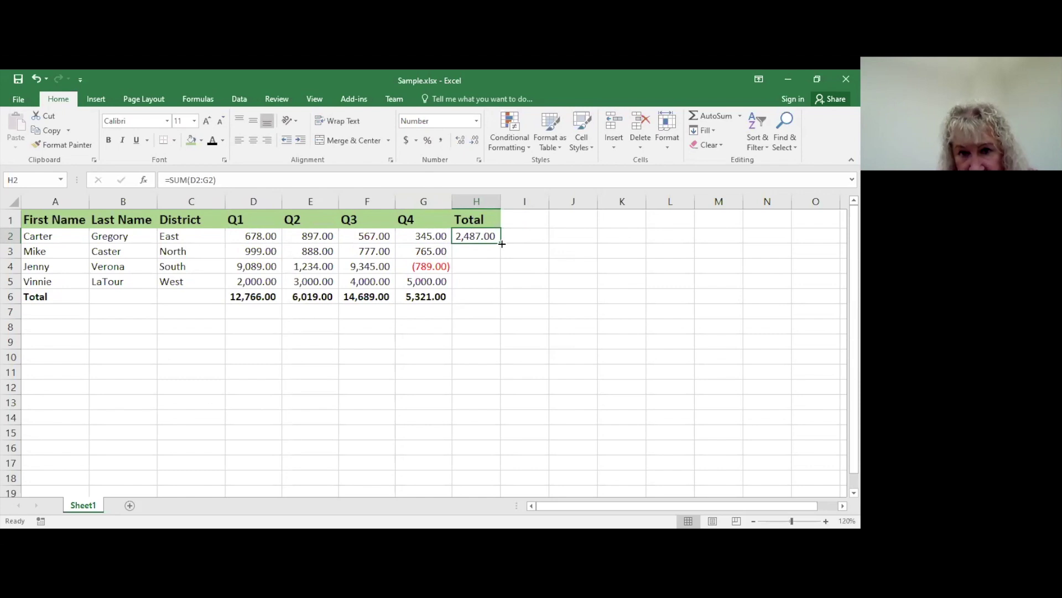
{"action": "left_click", "coordinate": [502, 244]}
{"action": "left_click_drag", "start_coordinate": [500, 242], "coordinate": [501, 243]}
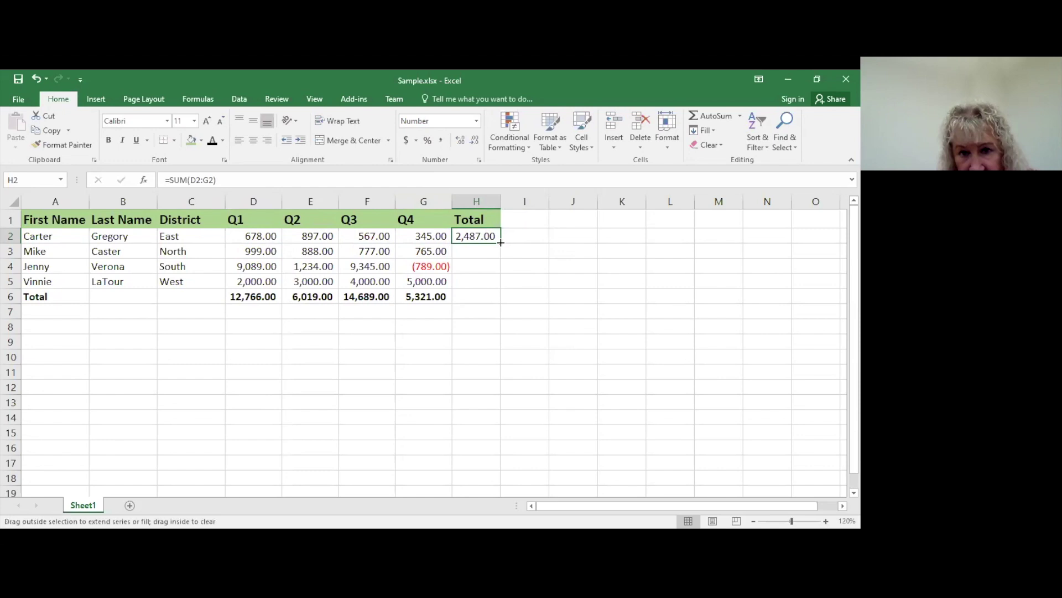
{"action": "double_click", "coordinate": [500, 242]}
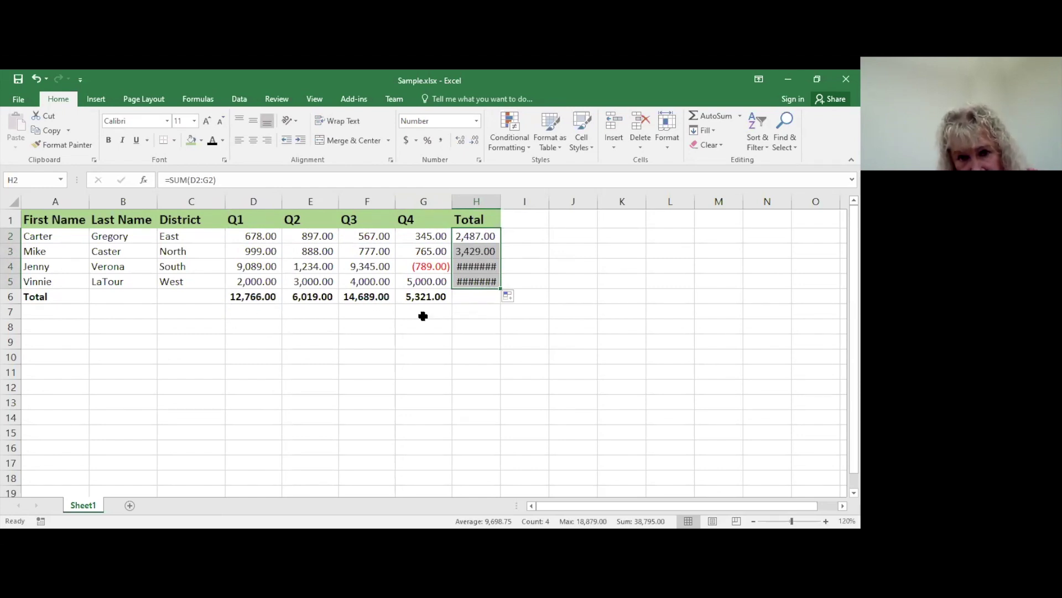
- AutoFit the width of column H so the totals in H4 and H5 fit
{"action": "left_click_drag", "start_coordinate": [474, 268], "coordinate": [476, 281]}
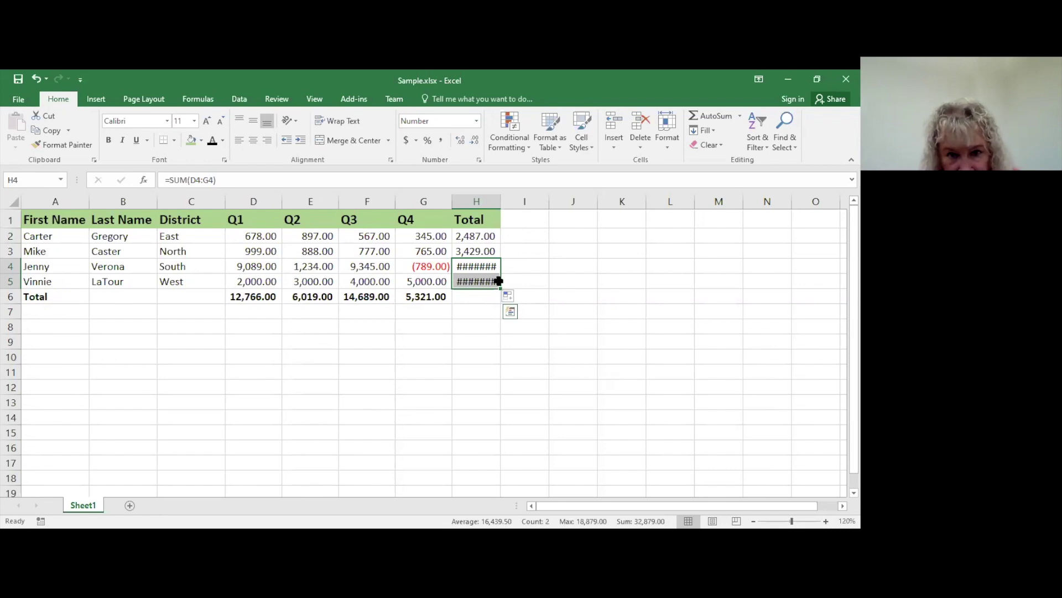
{"action": "left_click", "coordinate": [479, 263]}
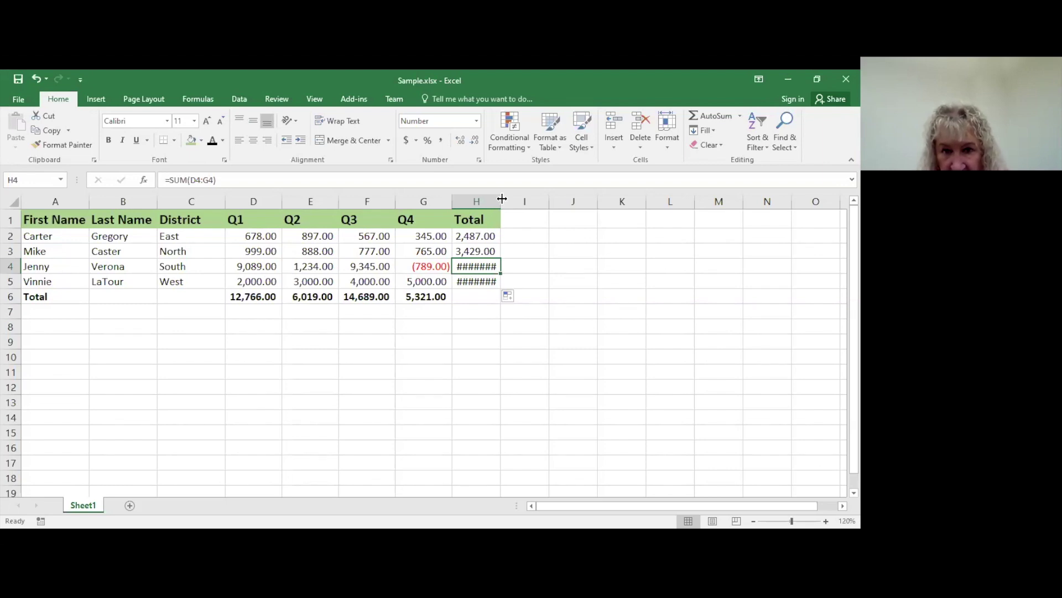
{"action": "double_click", "coordinate": [502, 199]}
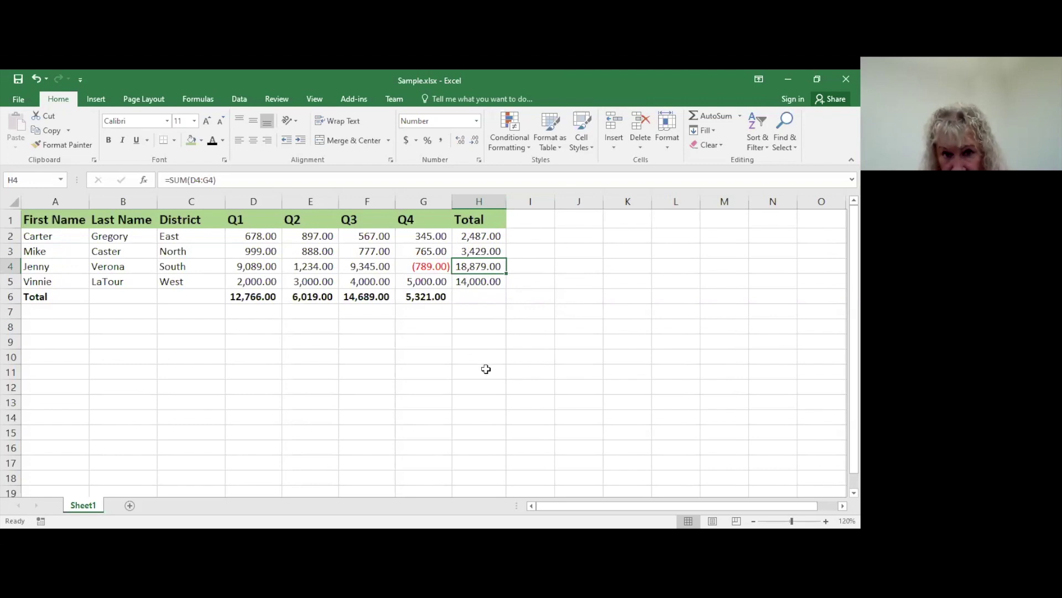
- Fill the SUM formula from G6 into H6 and make the row totals in H2 to H5 bold
{"action": "left_click", "coordinate": [418, 299]}
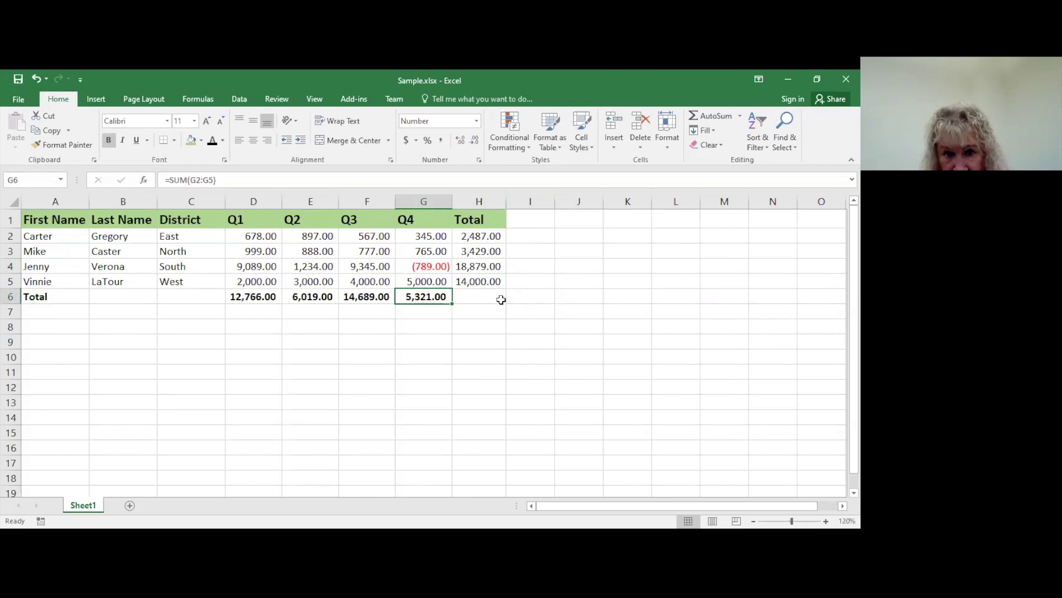
{"action": "left_click_drag", "start_coordinate": [451, 304], "coordinate": [489, 303]}
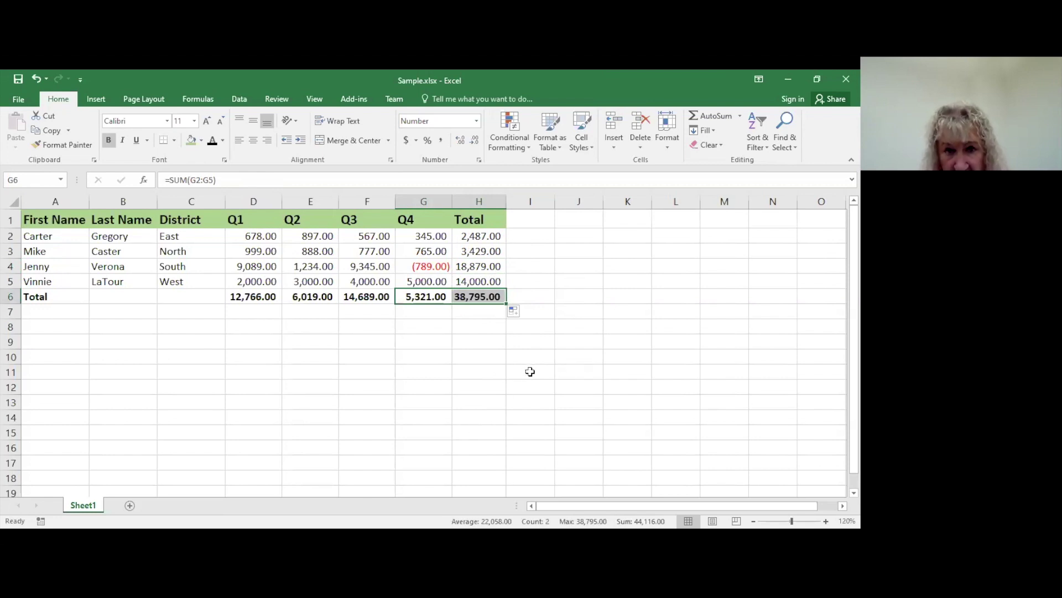
{"action": "left_click_drag", "start_coordinate": [481, 235], "coordinate": [479, 277]}
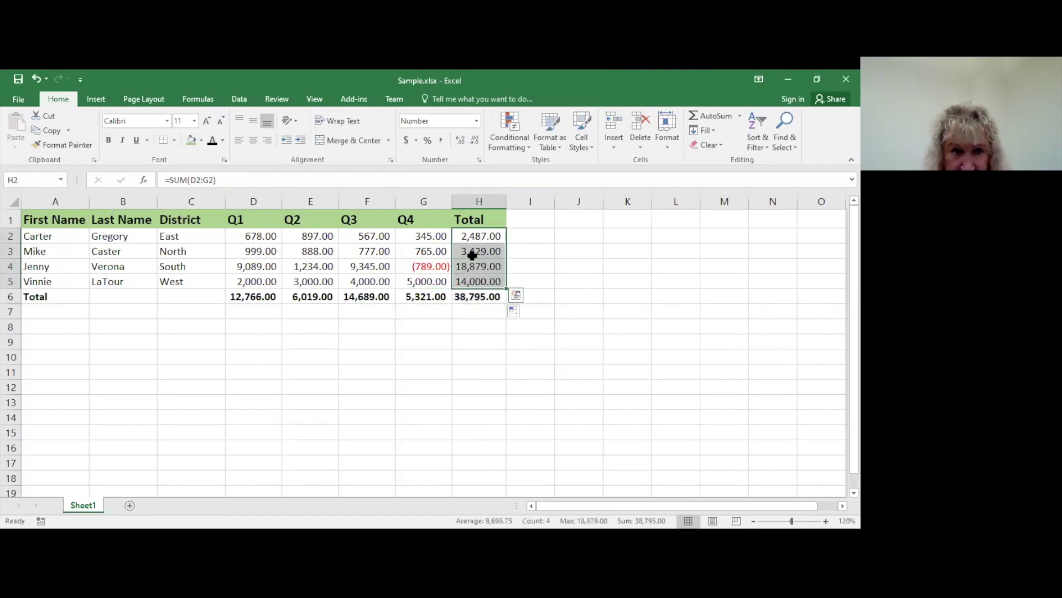
{"action": "left_click", "coordinate": [109, 140]}
{"action": "left_click", "coordinate": [288, 384]}
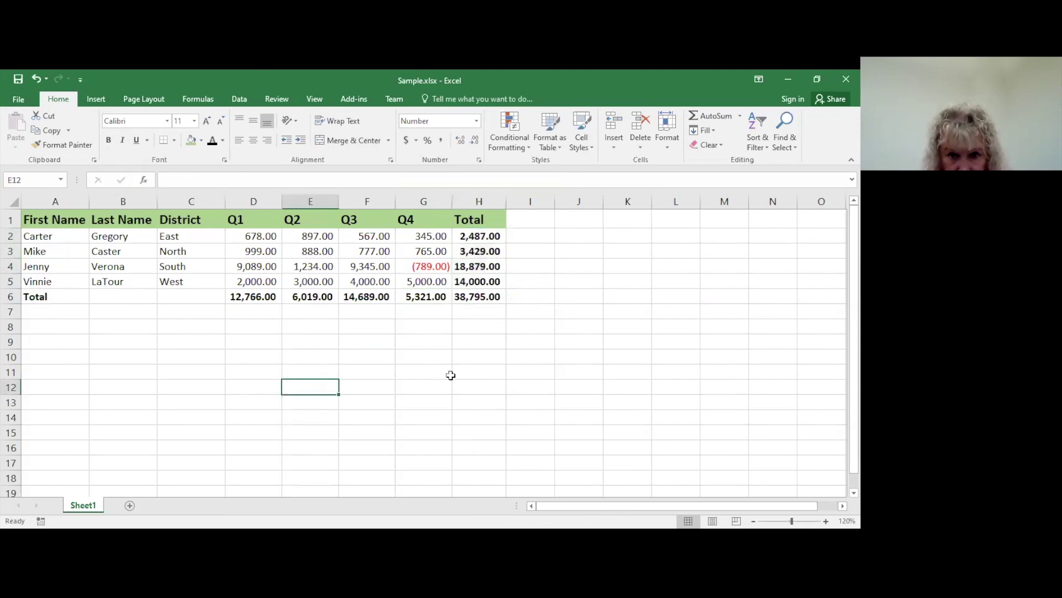
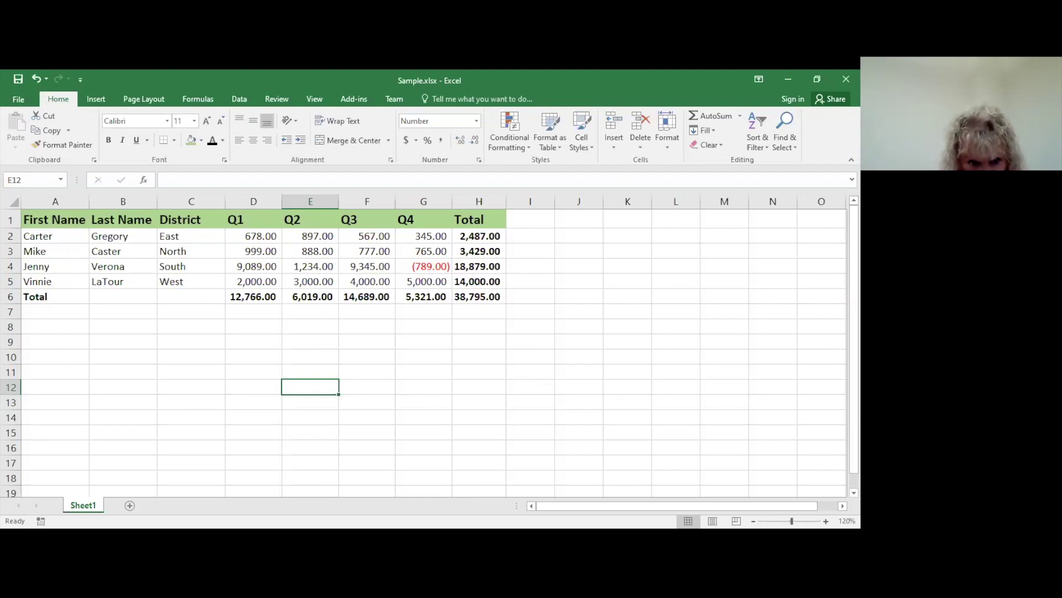
- Rename Sheet1 as Sales and add a blank worksheet after it, ending back on the Sales sheet
{"action": "double_click", "coordinate": [82, 506]}
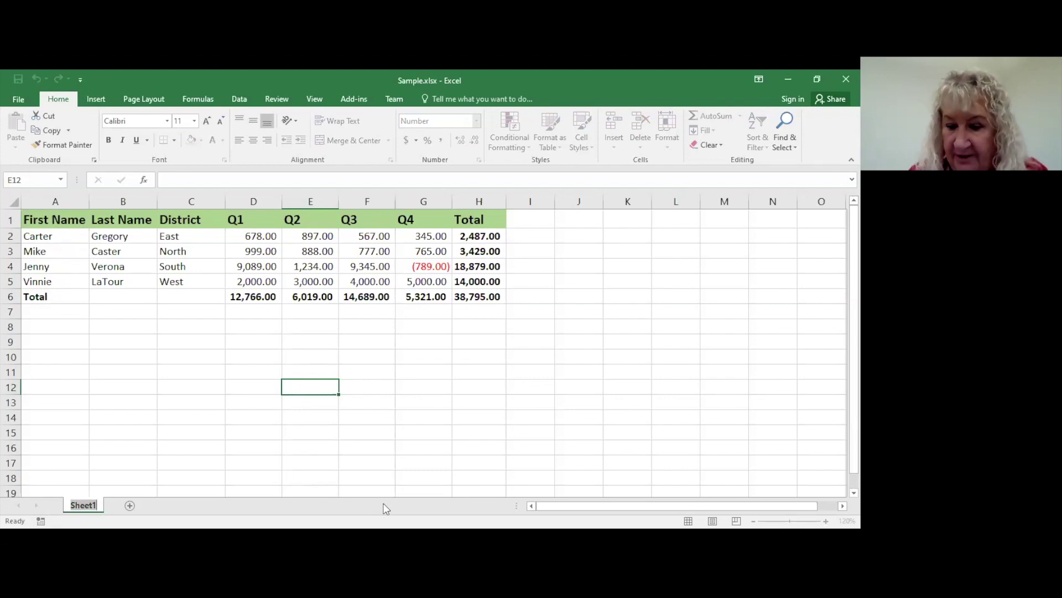
{"action": "type", "text": "S"}
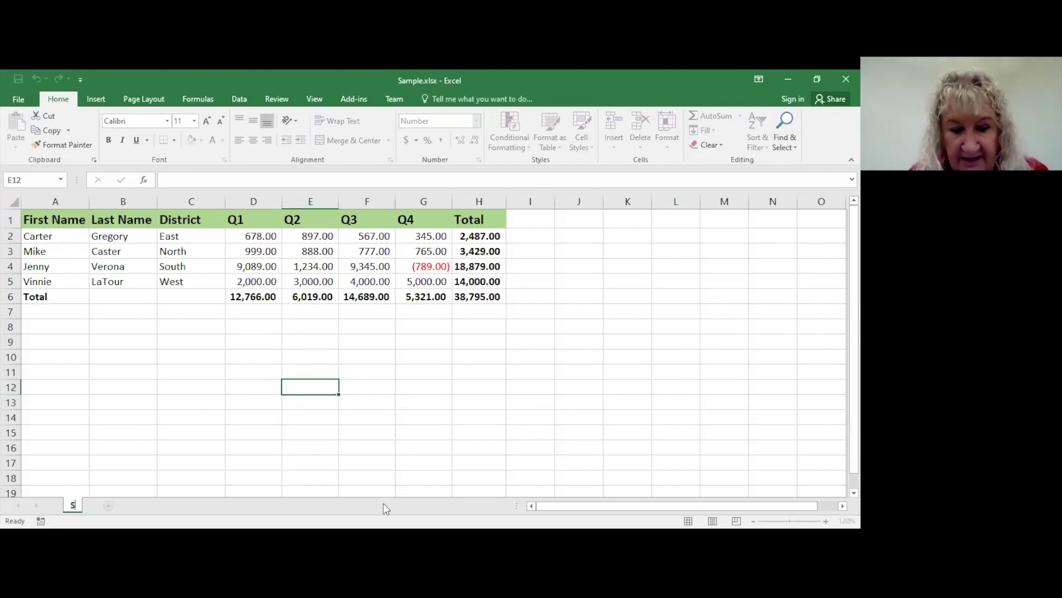
{"action": "type", "text": "ales"}
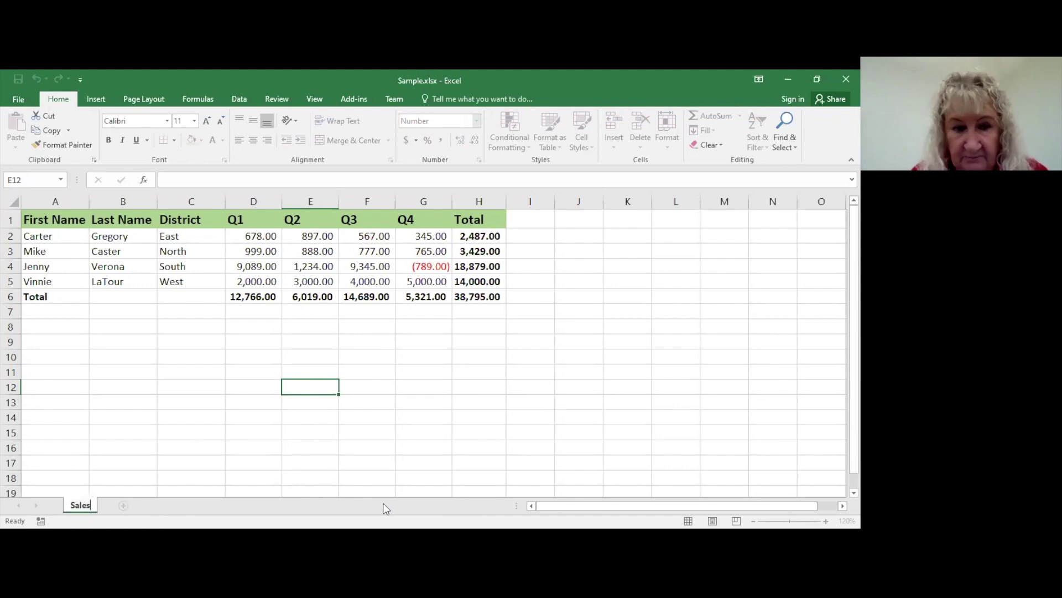
{"action": "key", "text": "Return"}
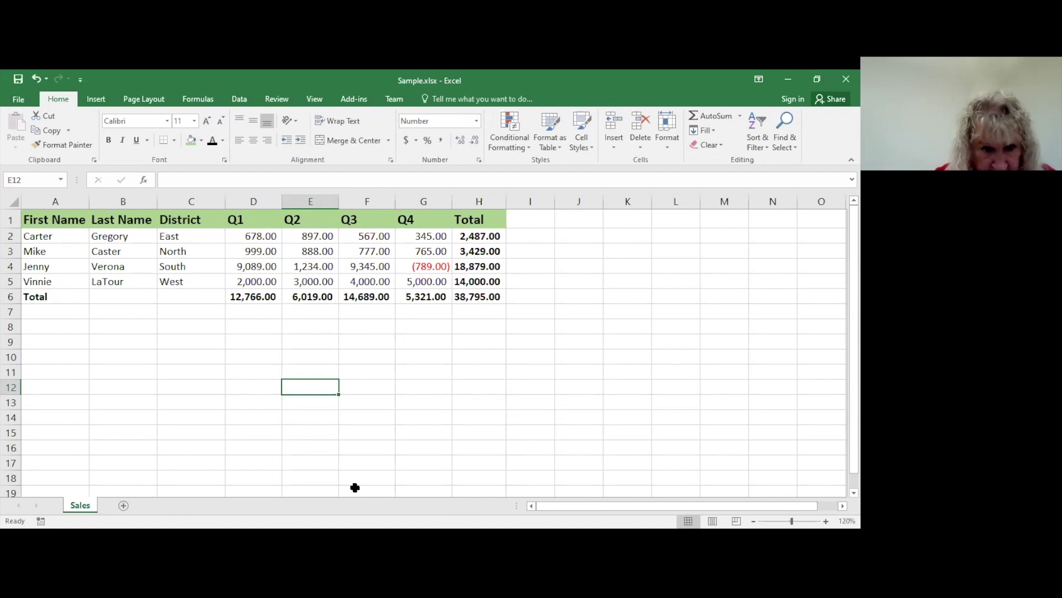
{"action": "left_click", "coordinate": [123, 506]}
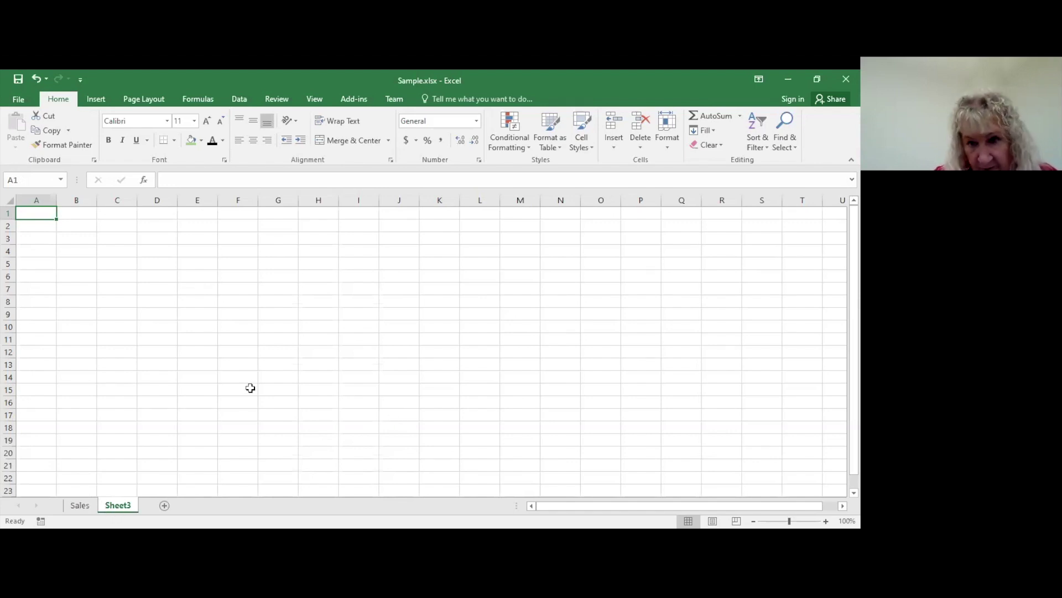
{"action": "left_click", "coordinate": [81, 506]}
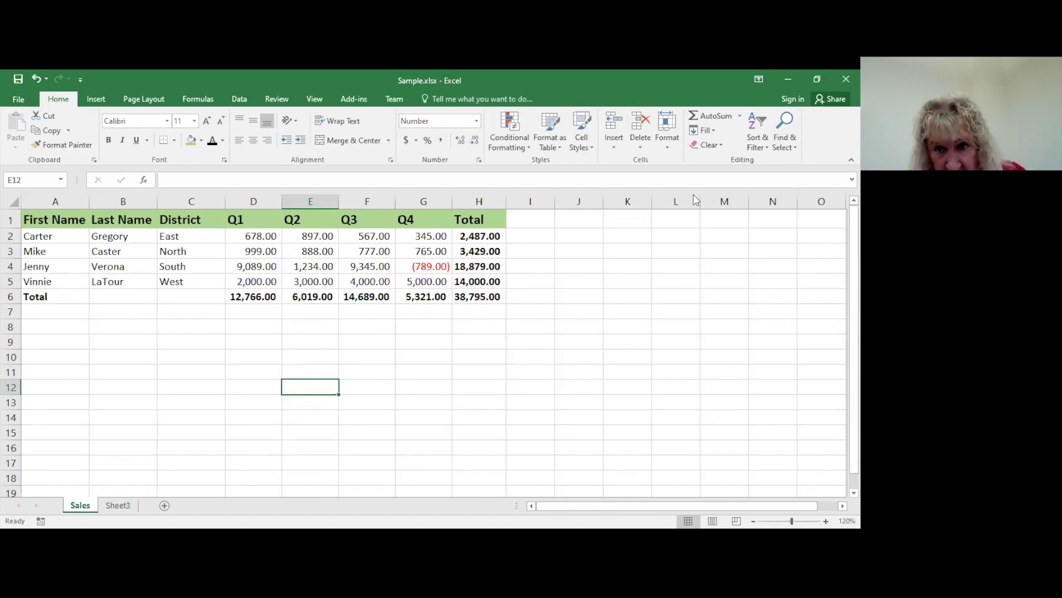
- Switch to the Excel Intro.xlsx workbook and apply the comma style to cell C2 on the Sales by District sheet
{"action": "key", "text": "alt+Tab"}
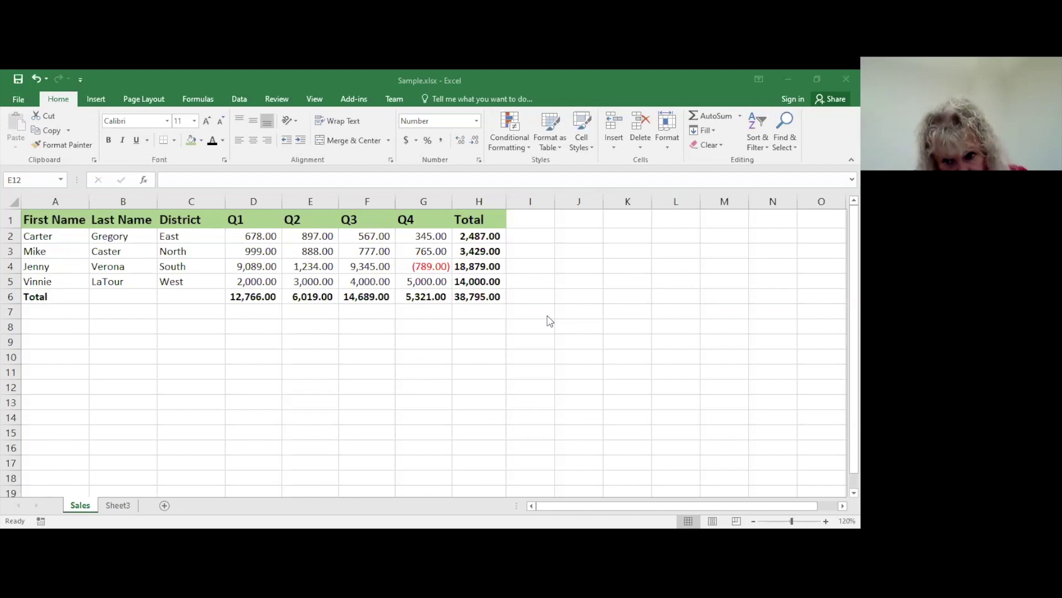
{"action": "left_click", "coordinate": [668, 422]}
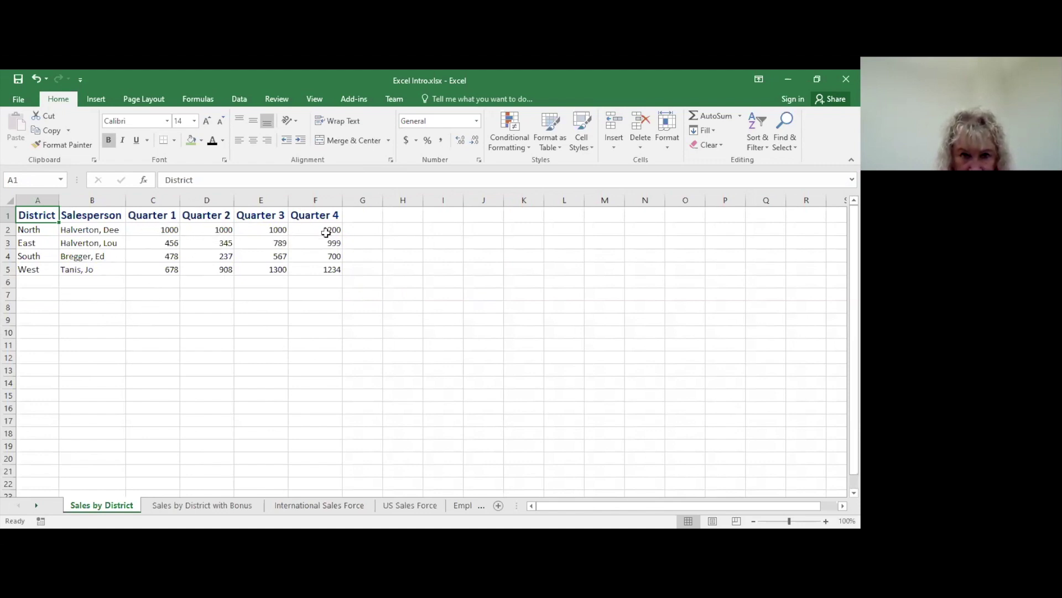
{"action": "left_click", "coordinate": [151, 229]}
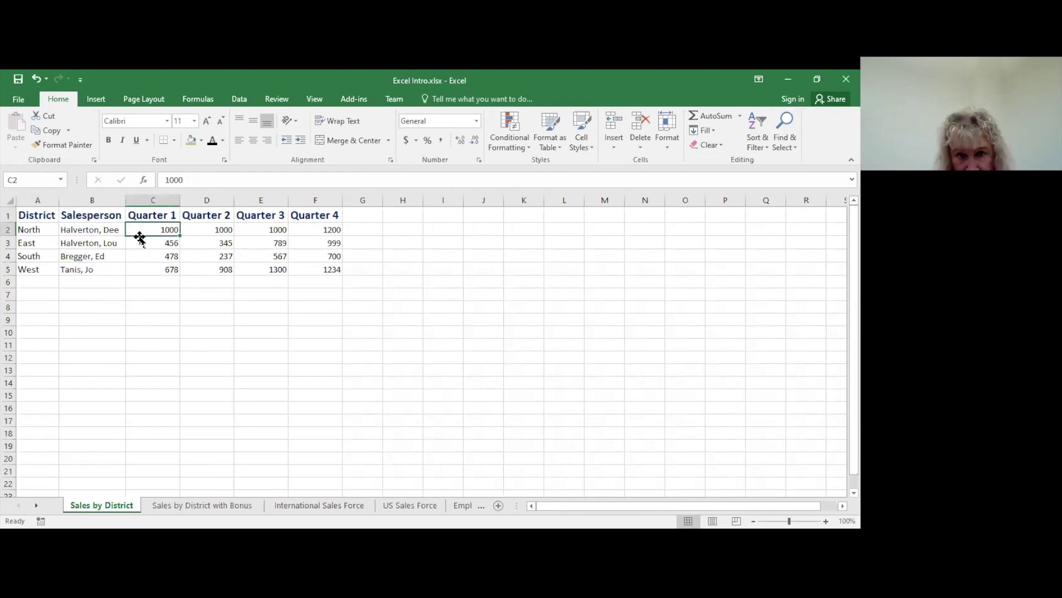
{"action": "left_click", "coordinate": [442, 142]}
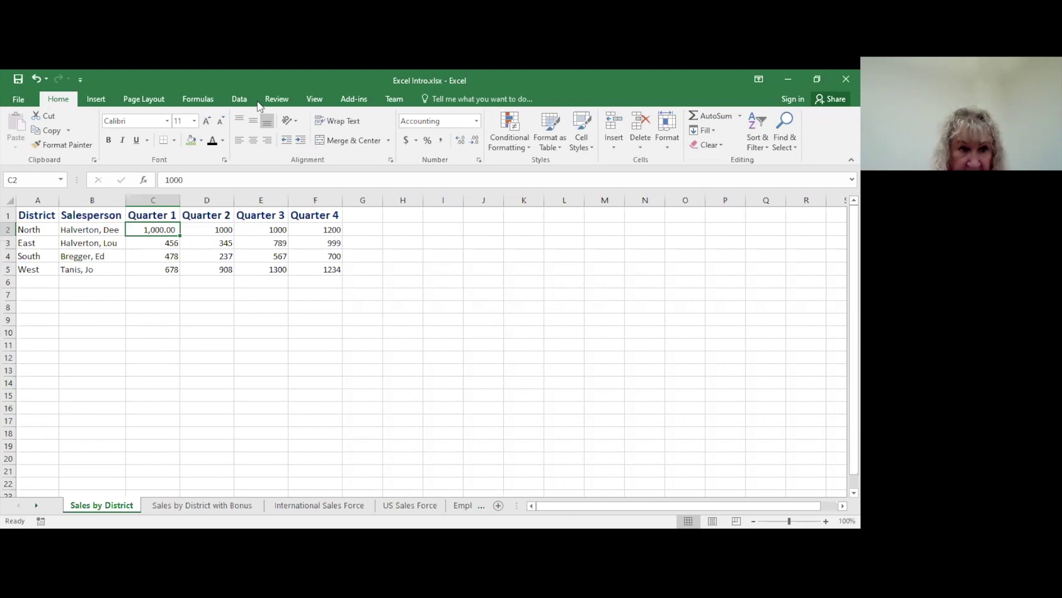
- Apply the comma style with no decimal places to the entire Sales by District sheet
{"action": "left_click", "coordinate": [8, 200]}
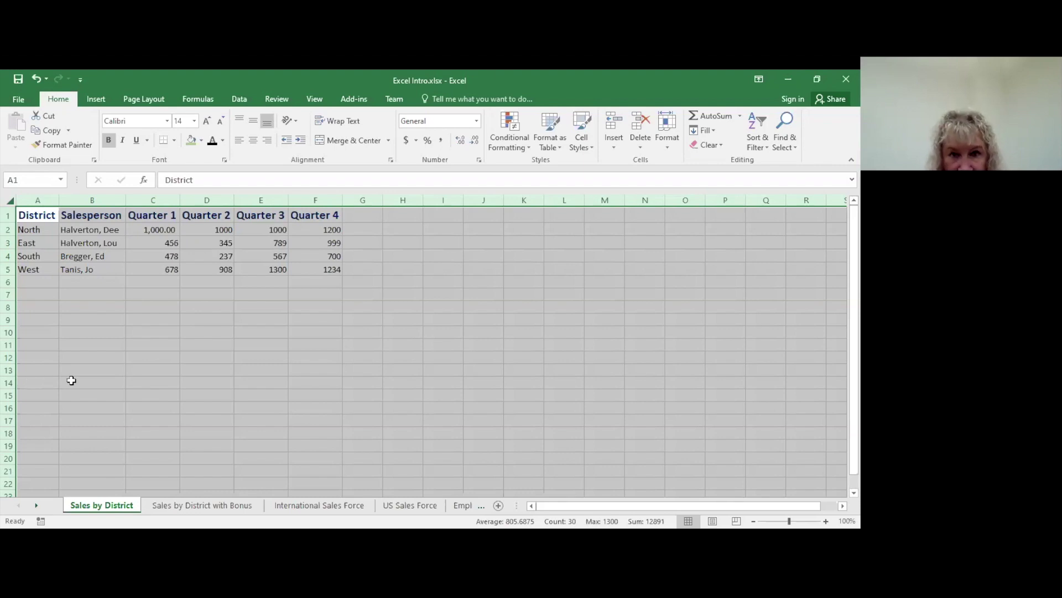
{"action": "left_click", "coordinate": [442, 141]}
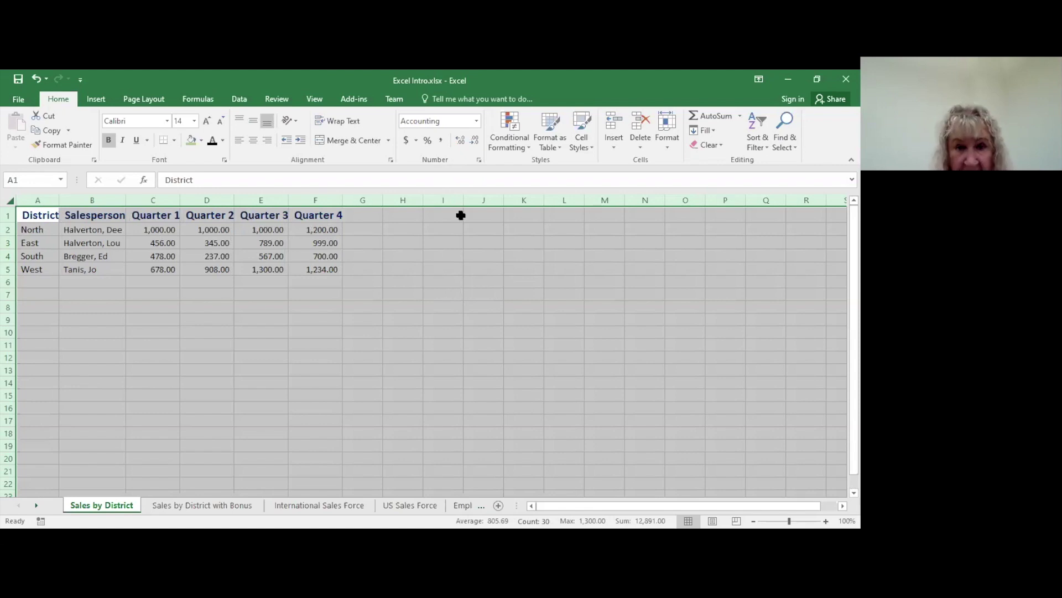
{"action": "left_click", "coordinate": [471, 140]}
{"action": "left_click", "coordinate": [471, 140]}
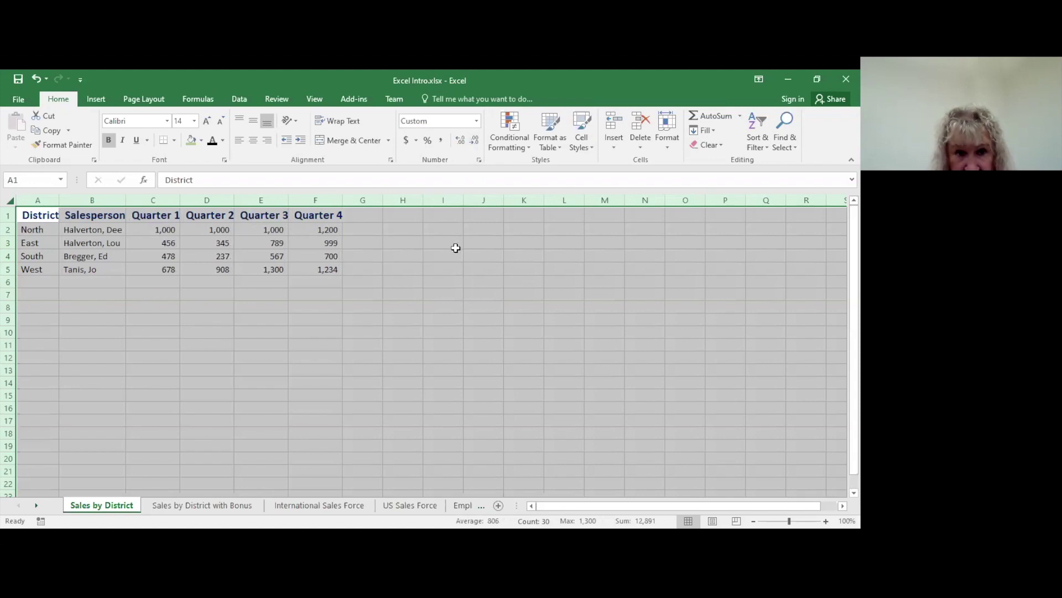
{"action": "left_click_drag", "start_coordinate": [455, 247], "coordinate": [456, 252]}
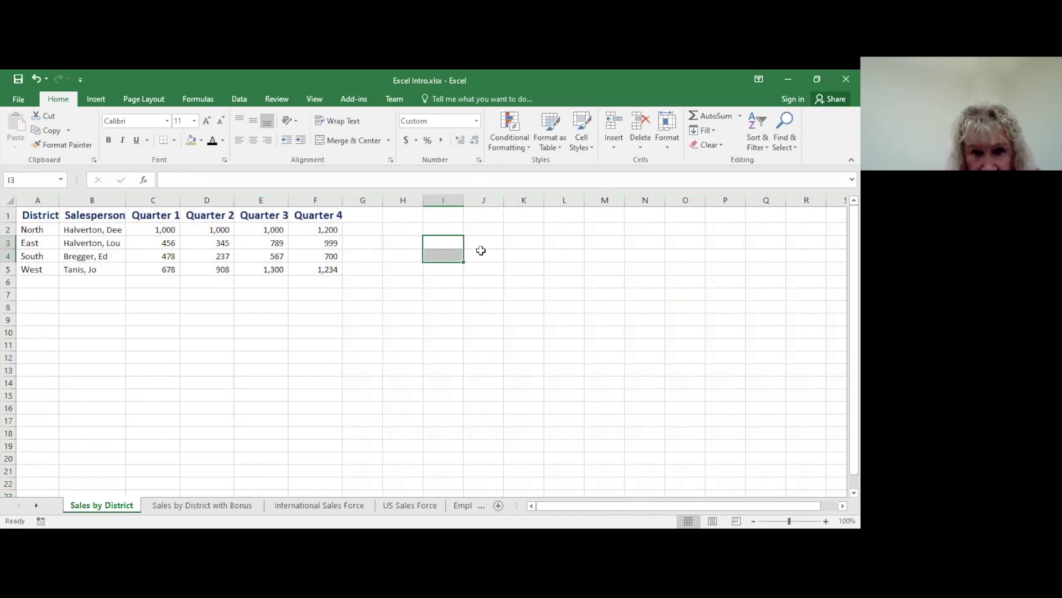
- Enter 3000 in the empty cell I4 to test the sheet-wide number format, and delete the entry
{"action": "left_click", "coordinate": [441, 255]}
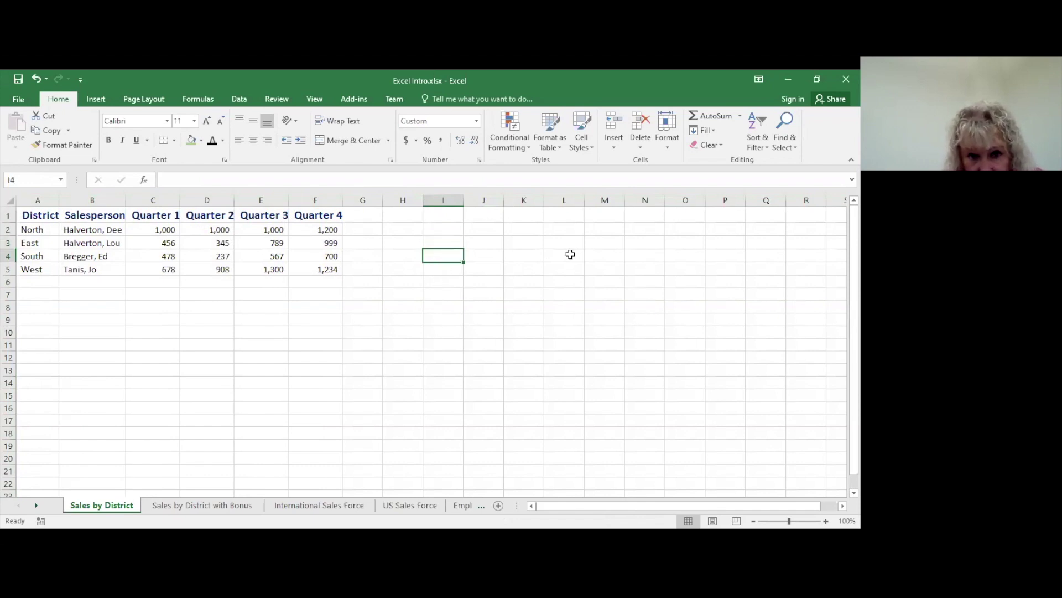
{"action": "type", "text": "3"}
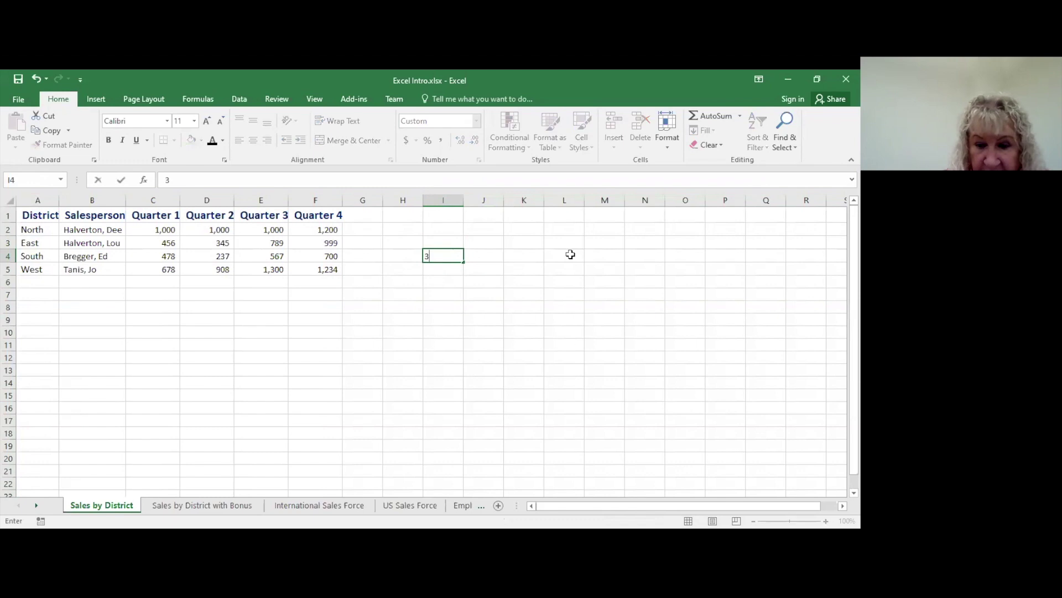
{"action": "type", "text": "000"}
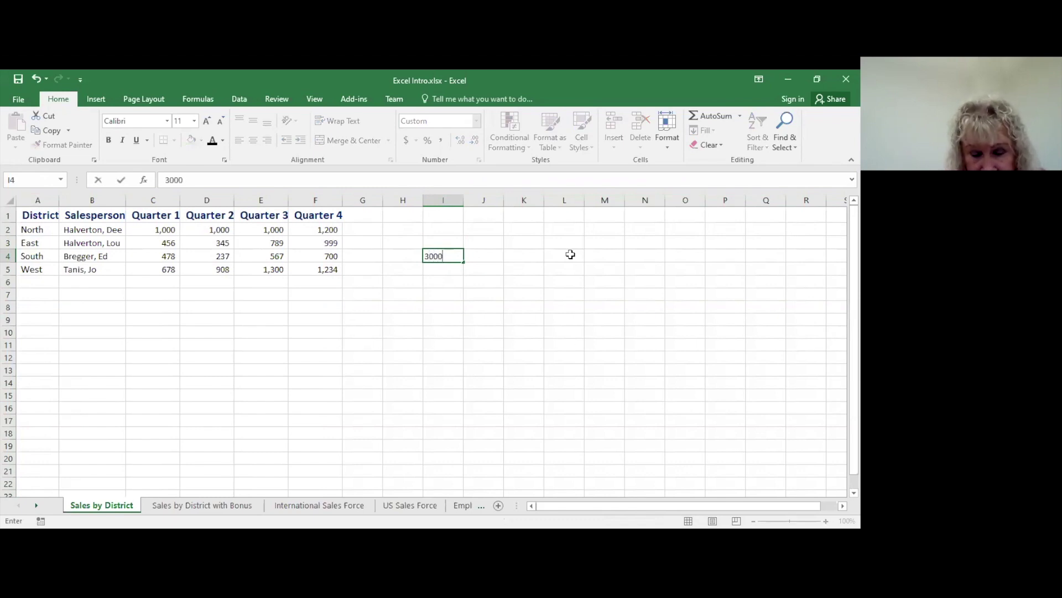
{"action": "key", "text": "Tab"}
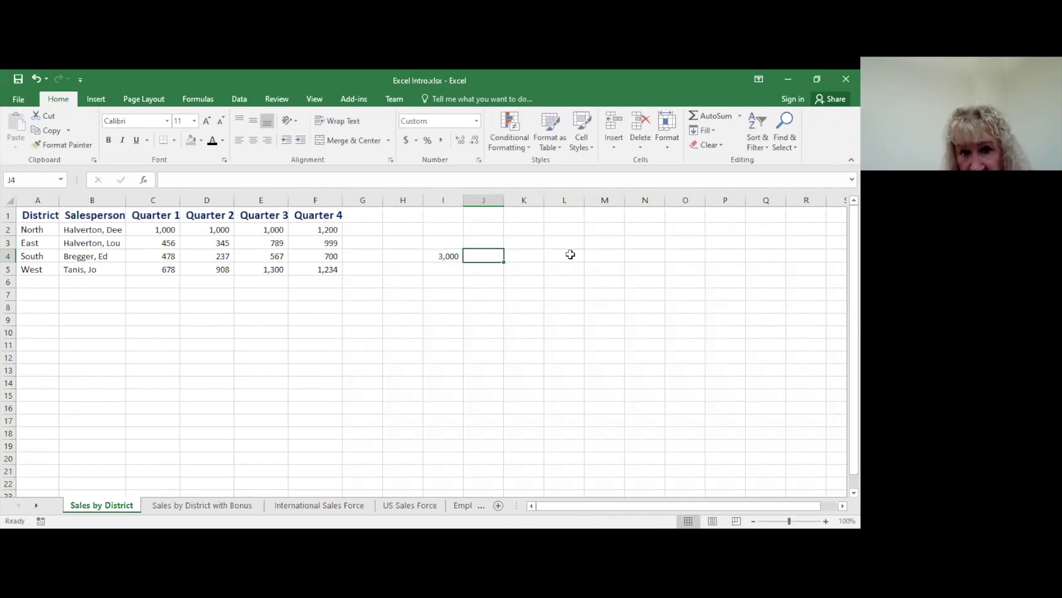
{"action": "left_click", "coordinate": [442, 256]}
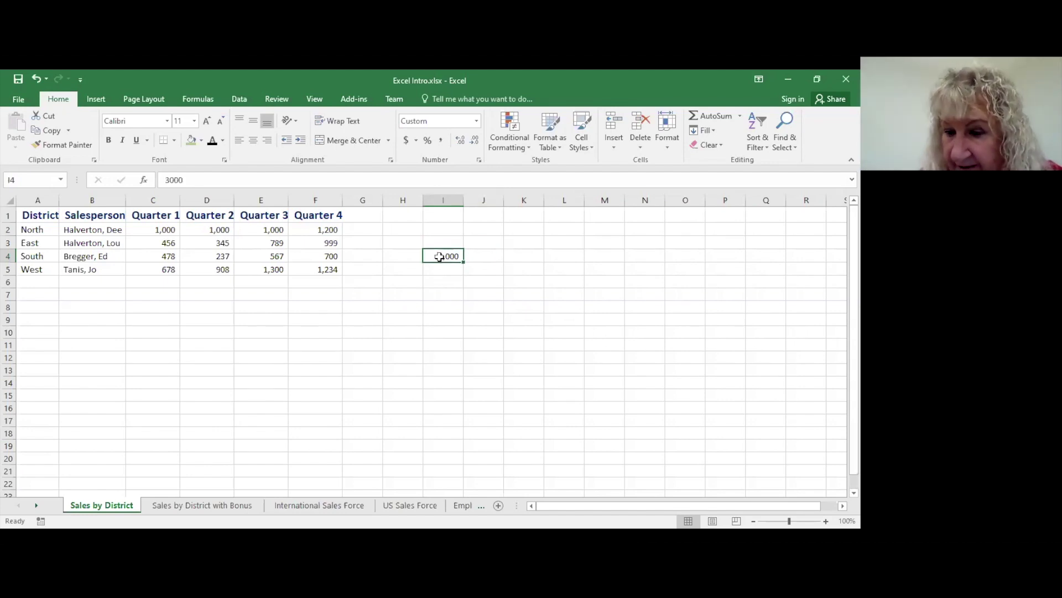
{"action": "key", "text": "Delete"}
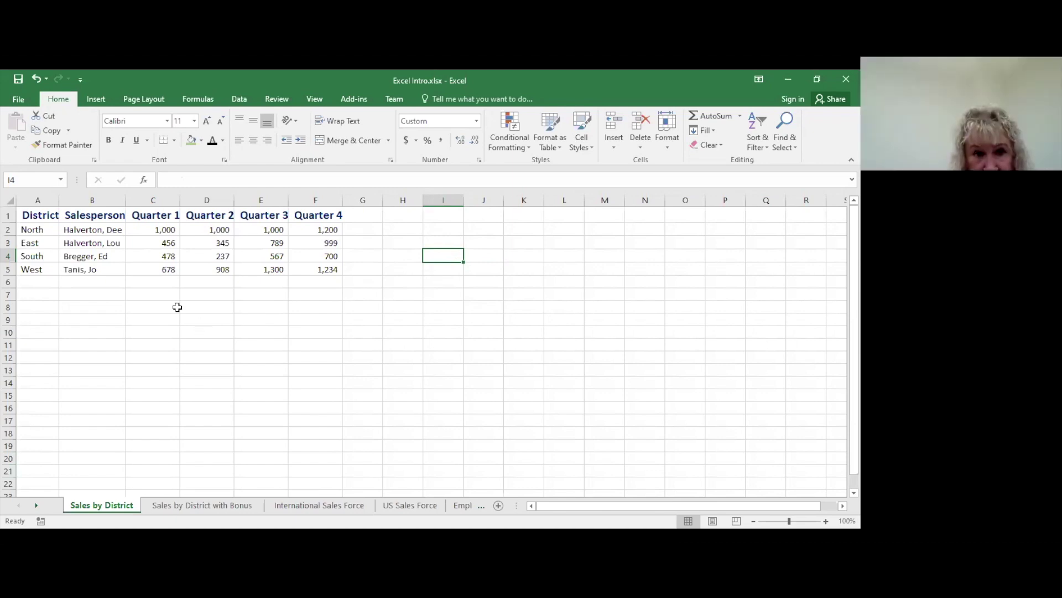
{"action": "left_click", "coordinate": [160, 280]}
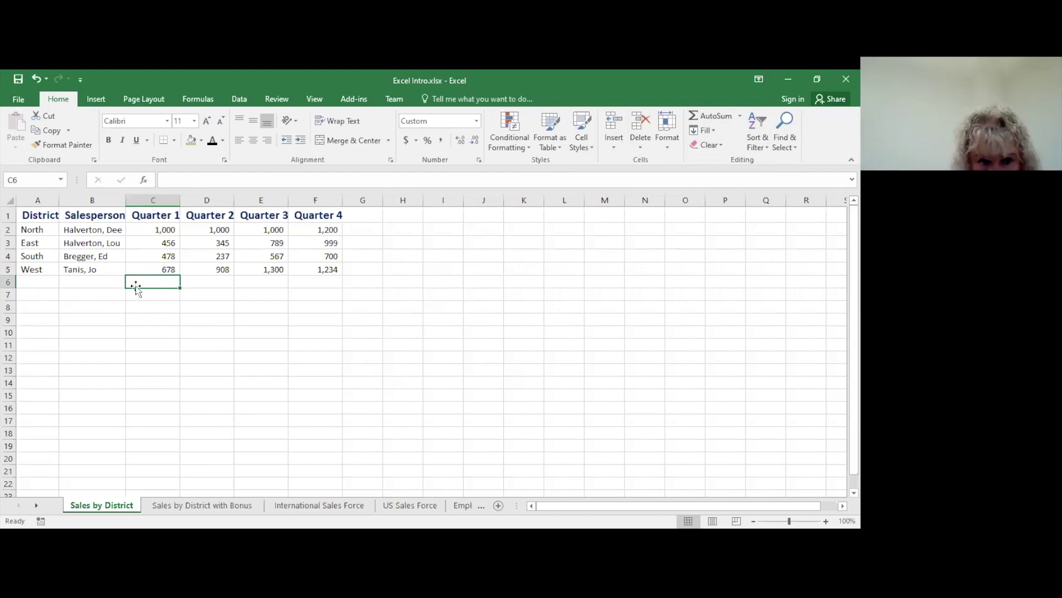
{"action": "left_click", "coordinate": [712, 115]}
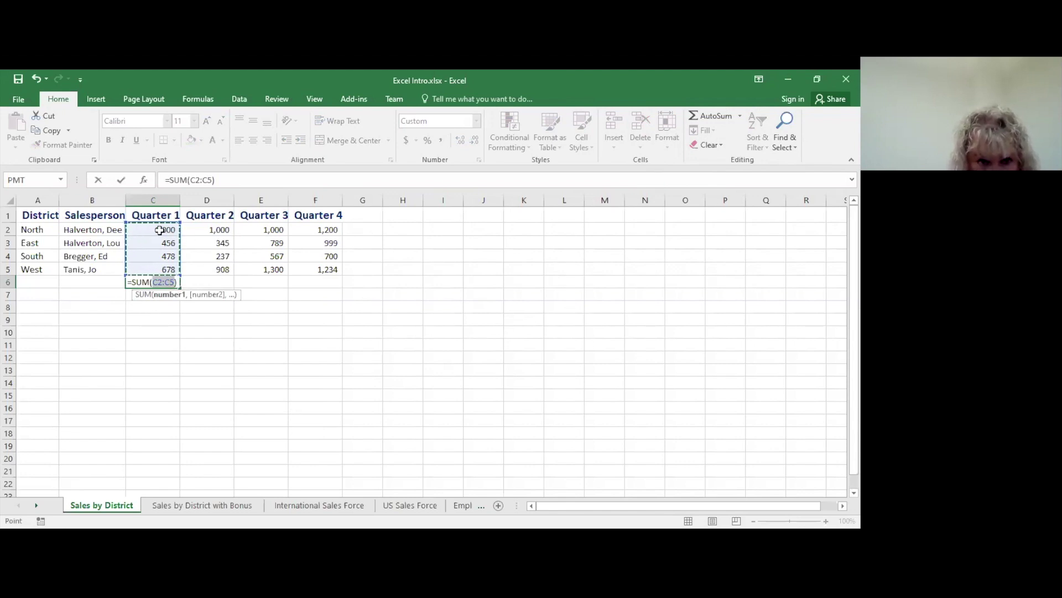
{"action": "left_click_drag", "start_coordinate": [159, 230], "coordinate": [218, 231]}
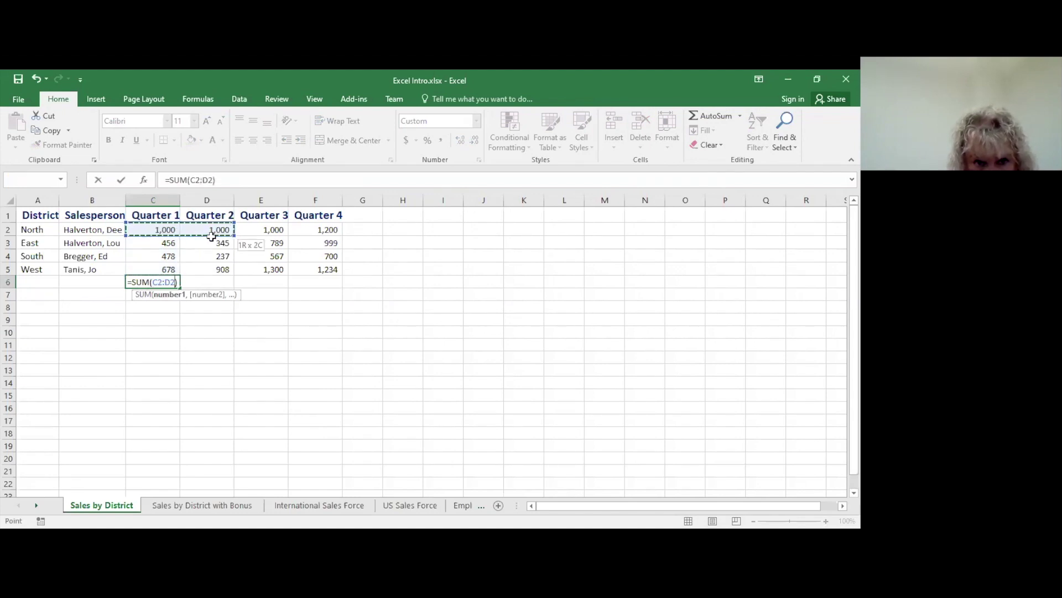
{"action": "left_click_drag", "start_coordinate": [309, 228], "coordinate": [313, 229]}
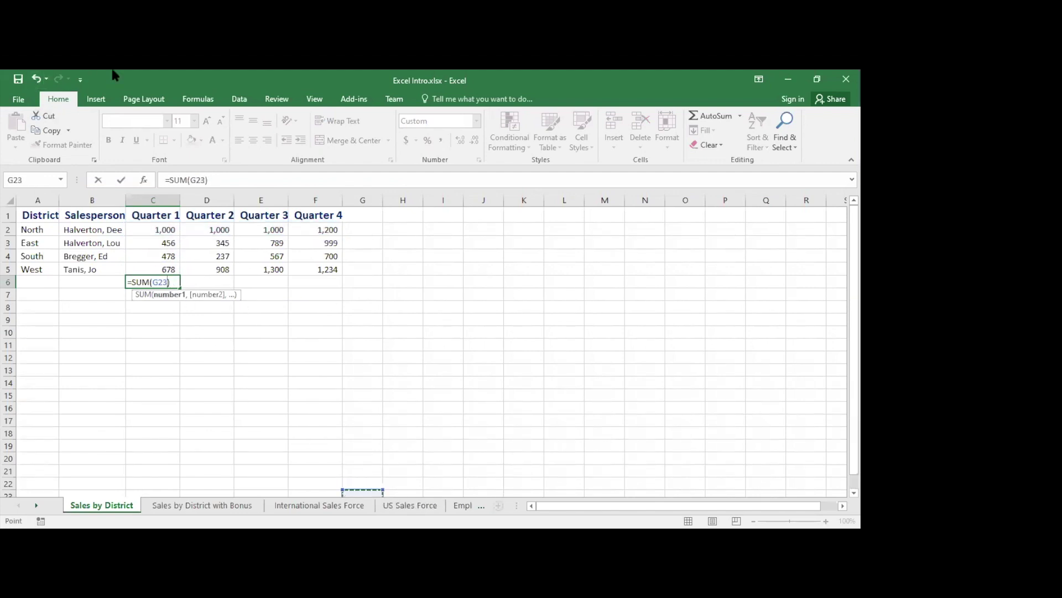
{"action": "left_click", "coordinate": [35, 77]}
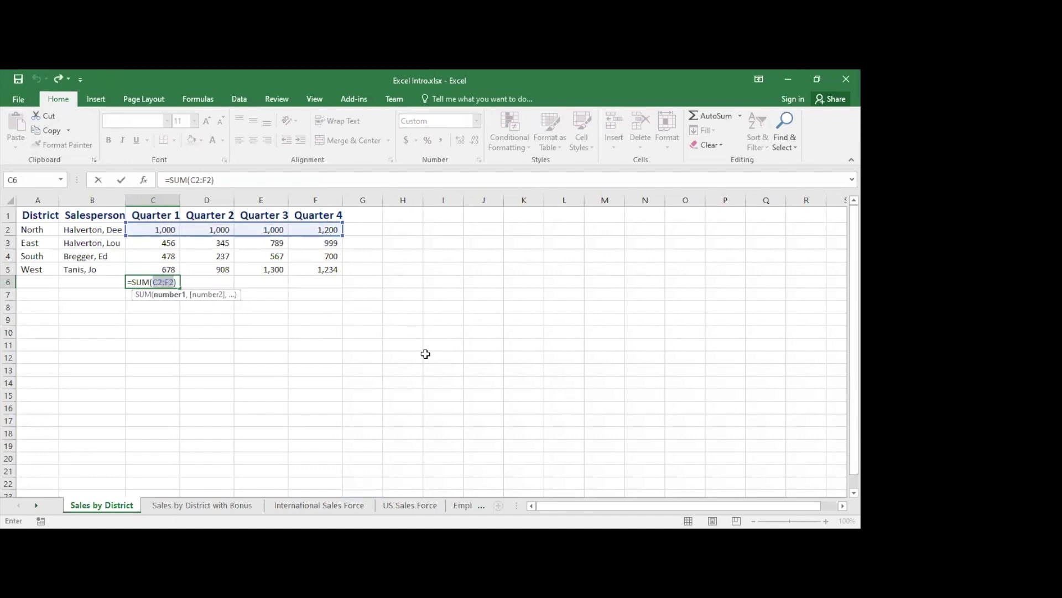
{"action": "left_click", "coordinate": [385, 379]}
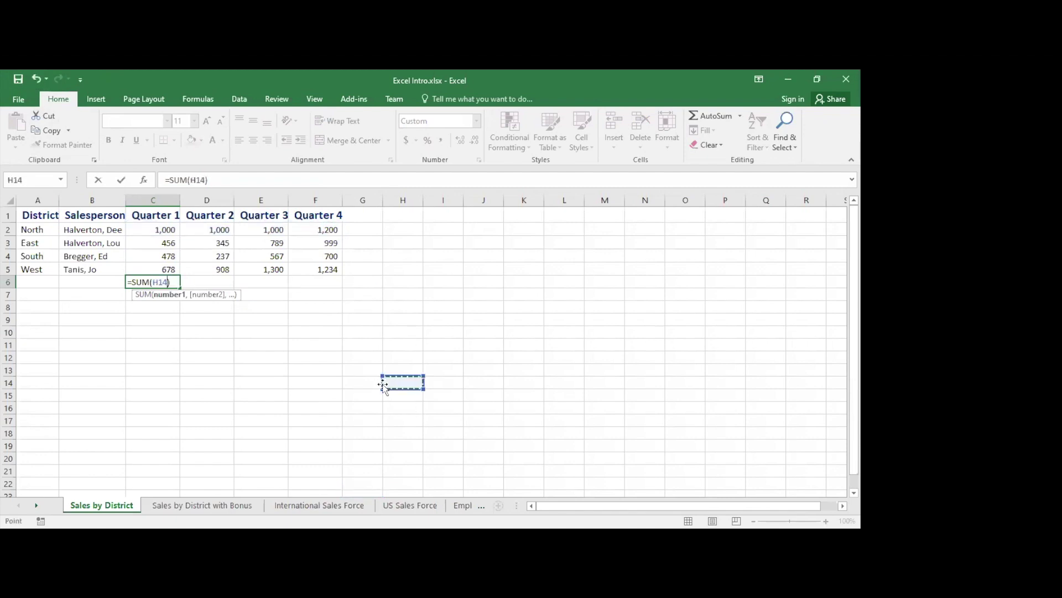
{"action": "key", "text": "BackSpace"}
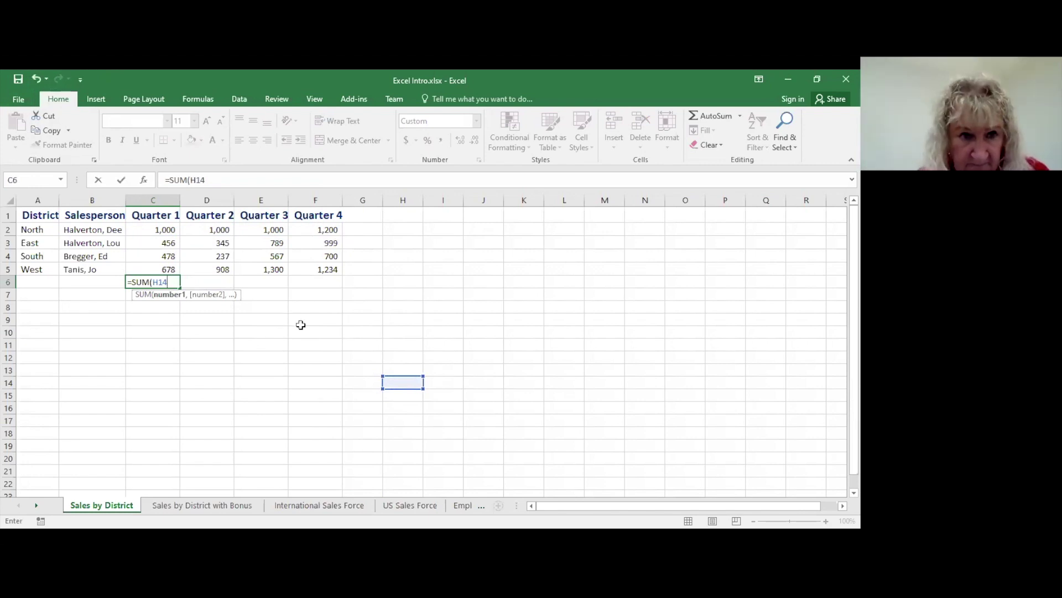
{"action": "key", "text": "BackSpace"}
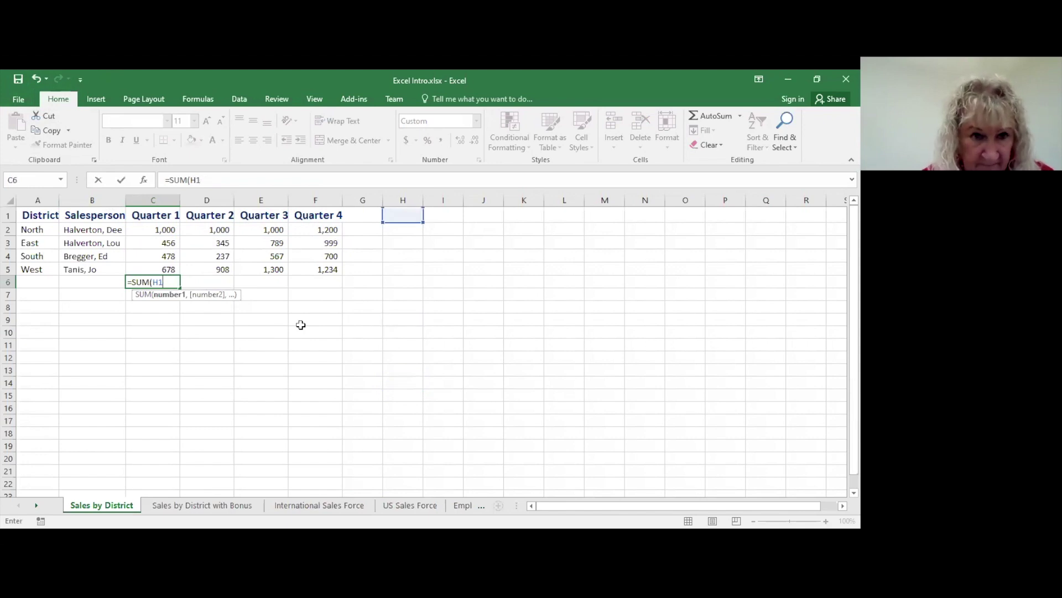
{"action": "key", "text": "Escape"}
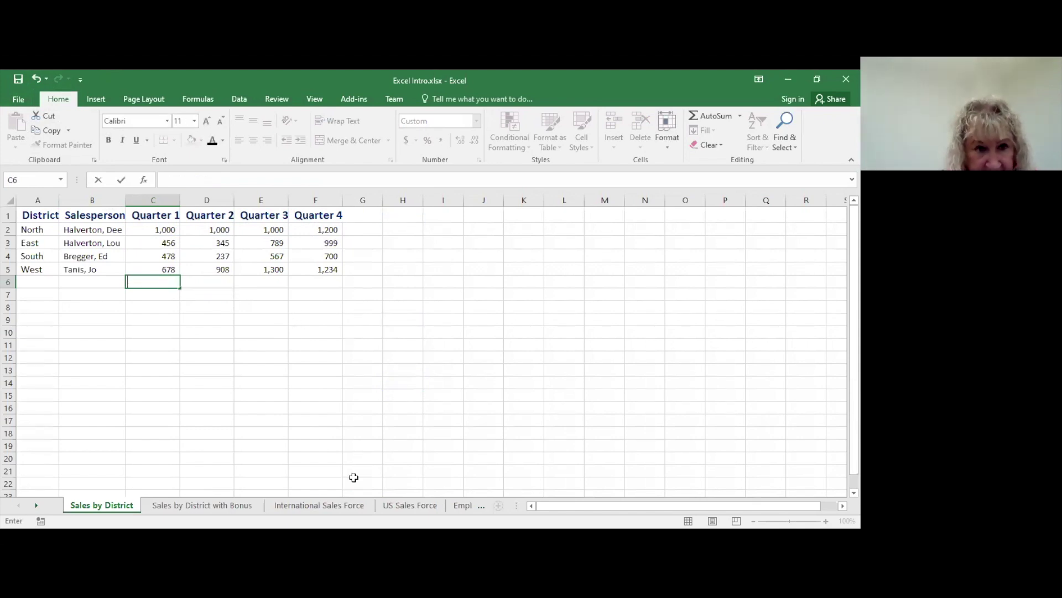
{"action": "left_click", "coordinate": [335, 472]}
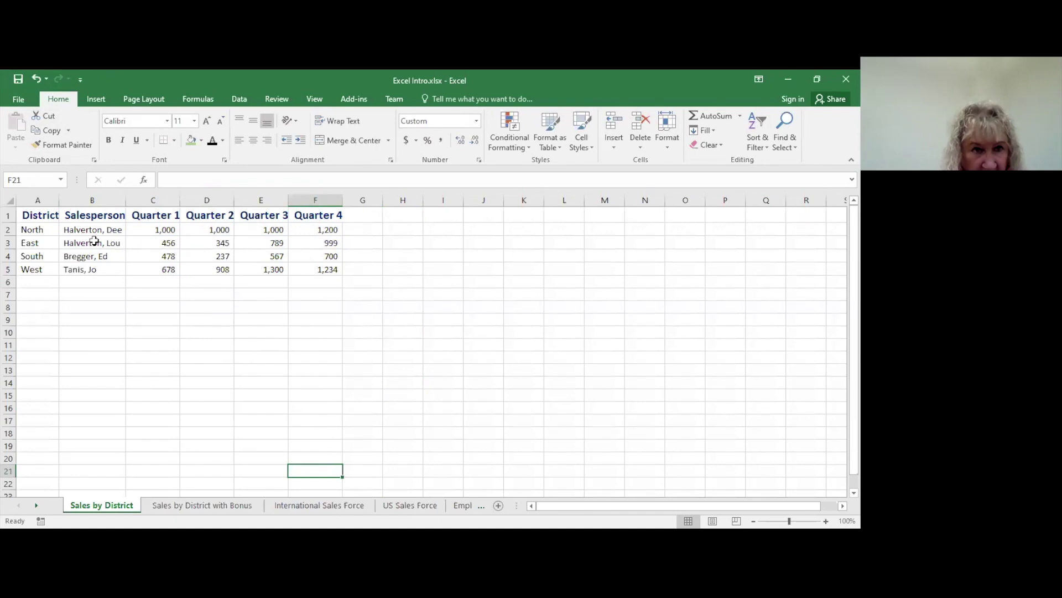
- Add the Open command to the Quick Access Toolbar and try it out, returning to the worksheet without opening a file
{"action": "left_click", "coordinate": [80, 80]}
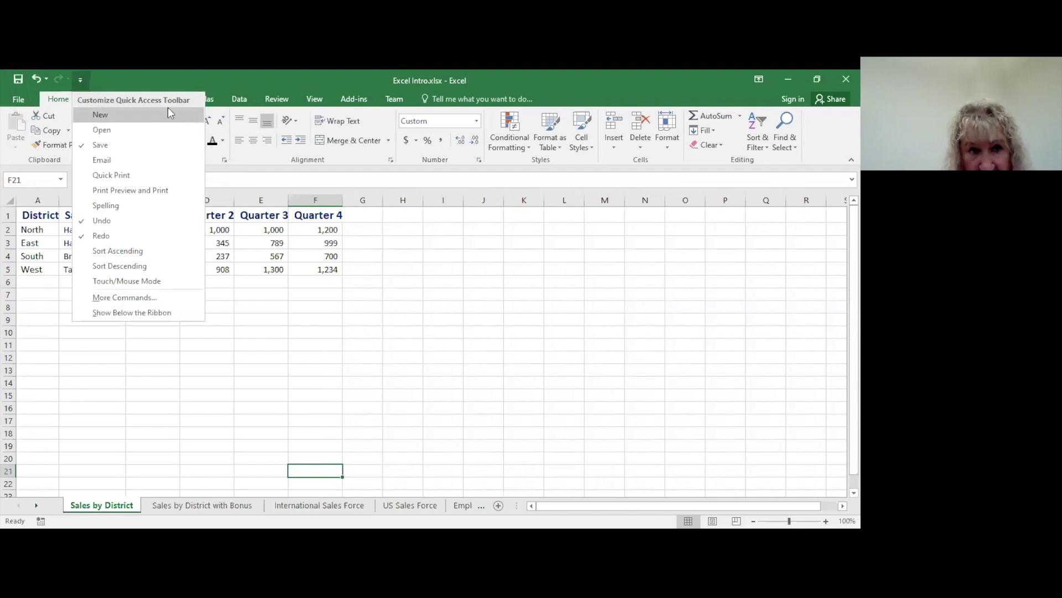
{"action": "left_click", "coordinate": [122, 133]}
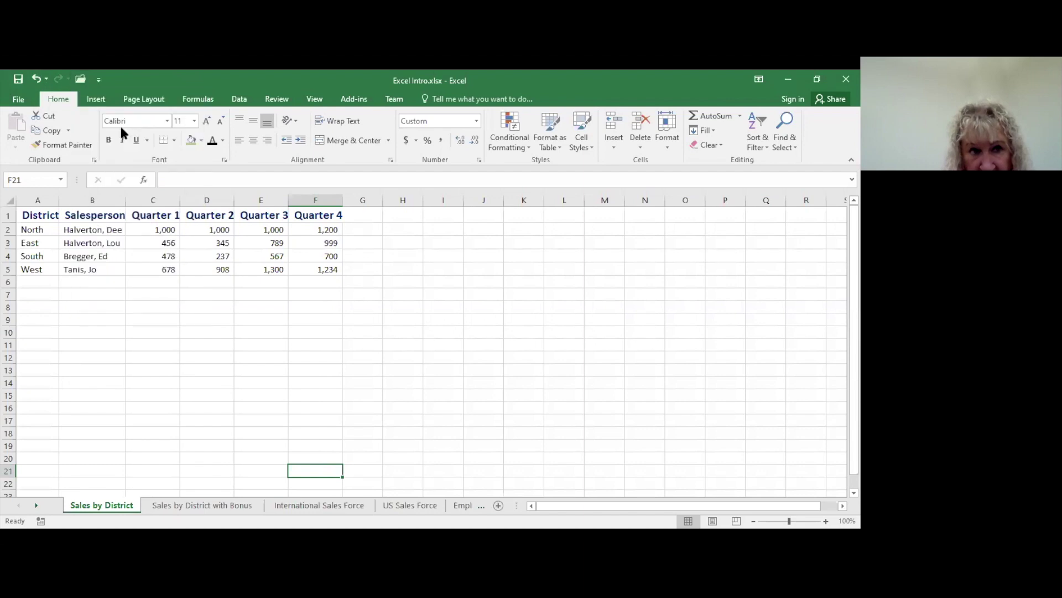
{"action": "left_click", "coordinate": [80, 80]}
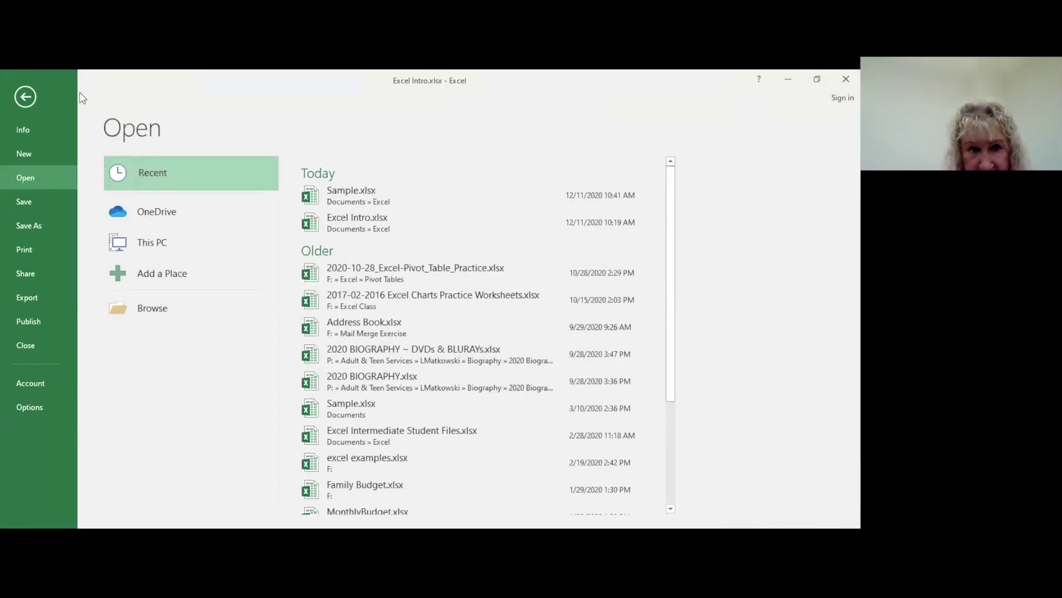
{"action": "left_click", "coordinate": [25, 98]}
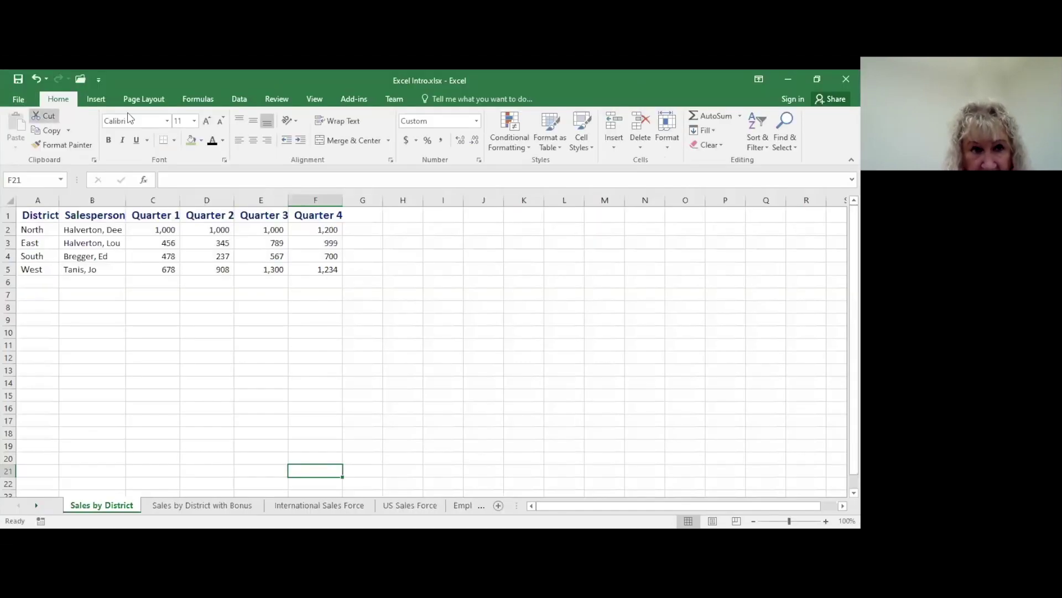
- Add Print Preview and Print to the Quick Access Toolbar and use it to preview the Sales by District sheet, returning to cell A1
{"action": "left_click", "coordinate": [98, 78]}
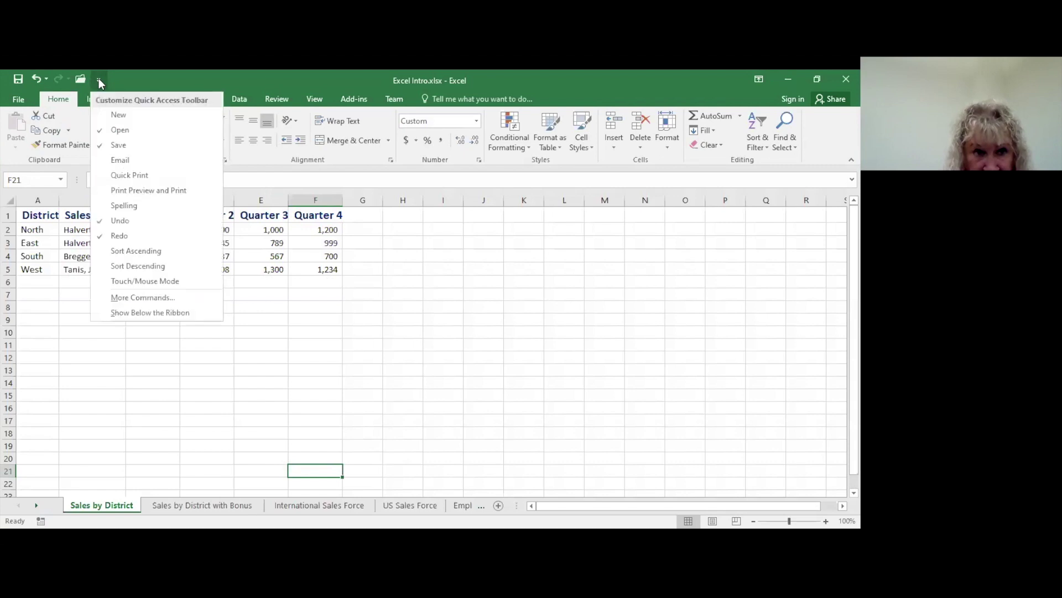
{"action": "left_click", "coordinate": [137, 191]}
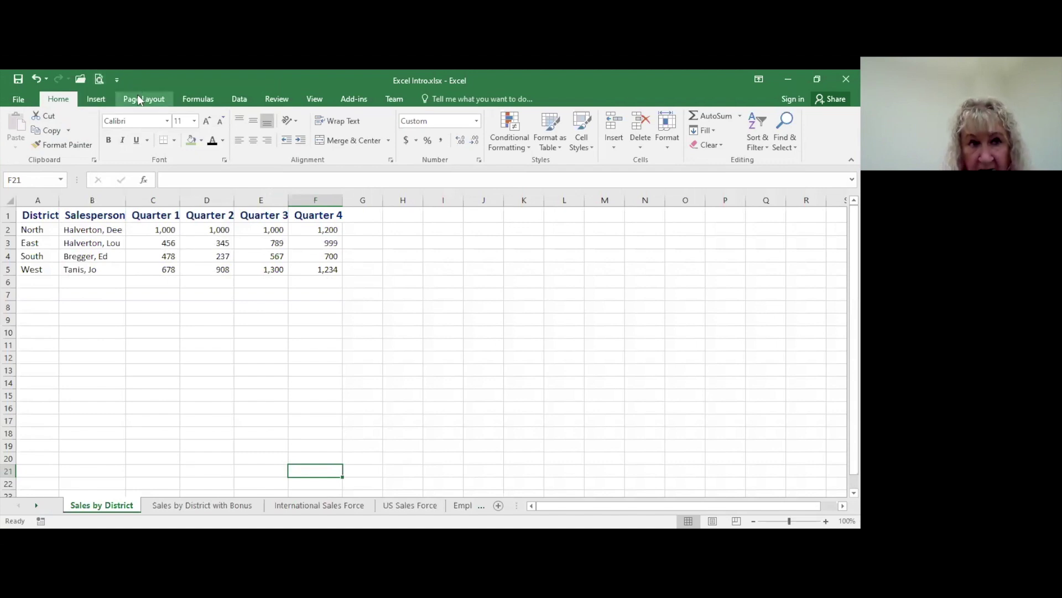
{"action": "left_click", "coordinate": [100, 81]}
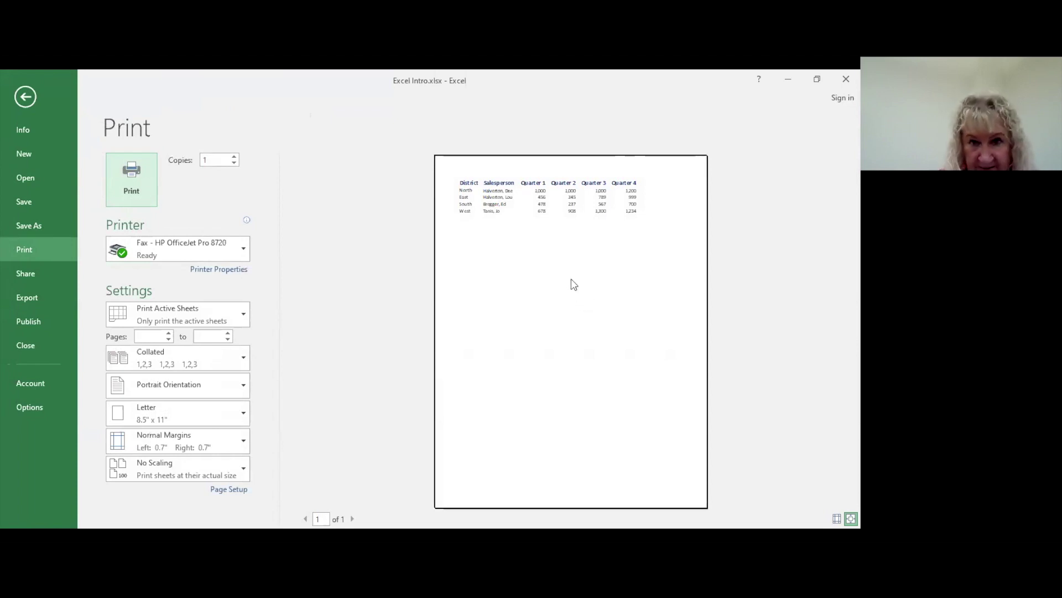
{"action": "left_click", "coordinate": [27, 102]}
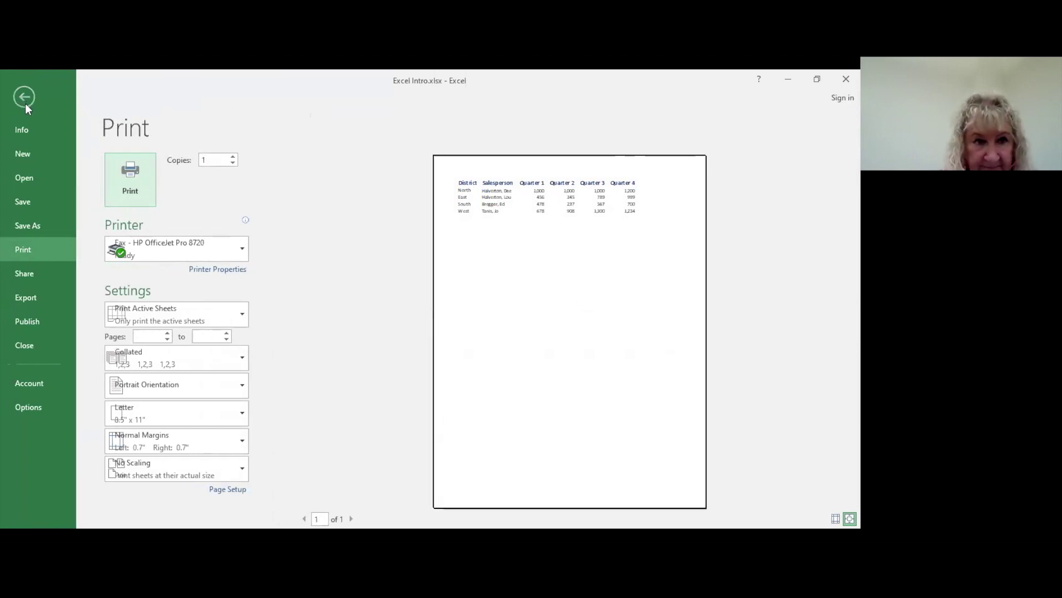
{"action": "left_click", "coordinate": [155, 231]}
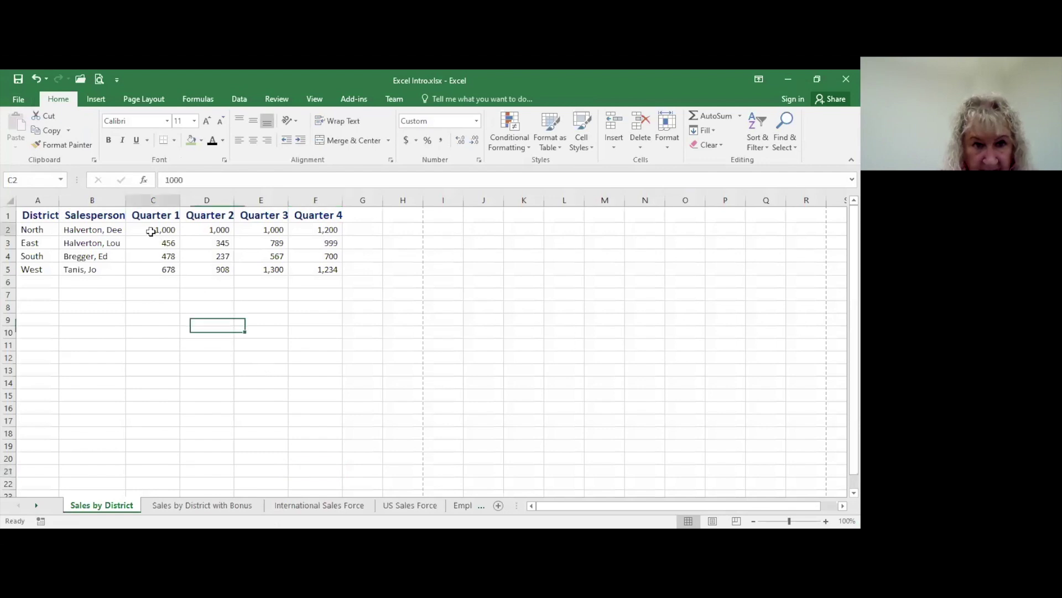
{"action": "left_click", "coordinate": [32, 215]}
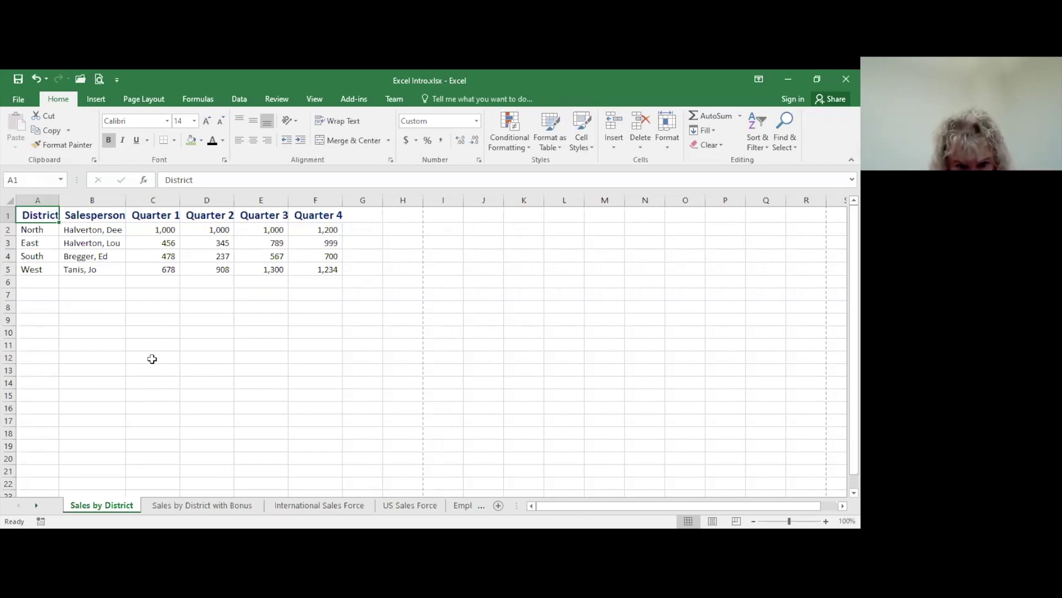
- Switch to the International Sales Force sheet and look through its order records from the header row to the last entry
{"action": "left_click", "coordinate": [321, 506]}
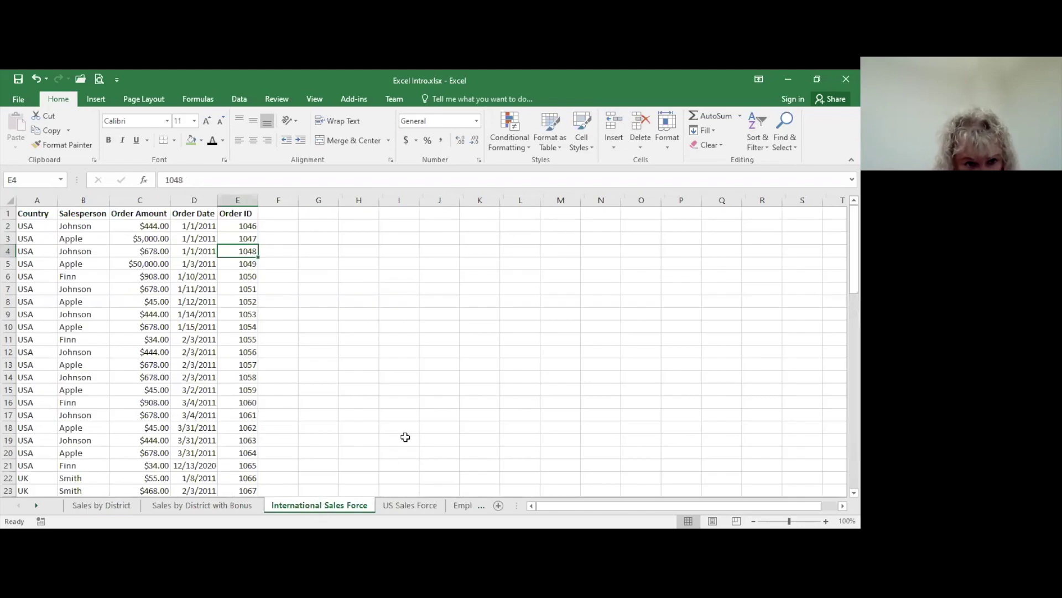
{"action": "scroll", "coordinate": [354, 442], "scroll_direction": "down", "scroll_amount": 11}
{"action": "scroll", "coordinate": [354, 442], "scroll_direction": "down", "scroll_amount": 9}
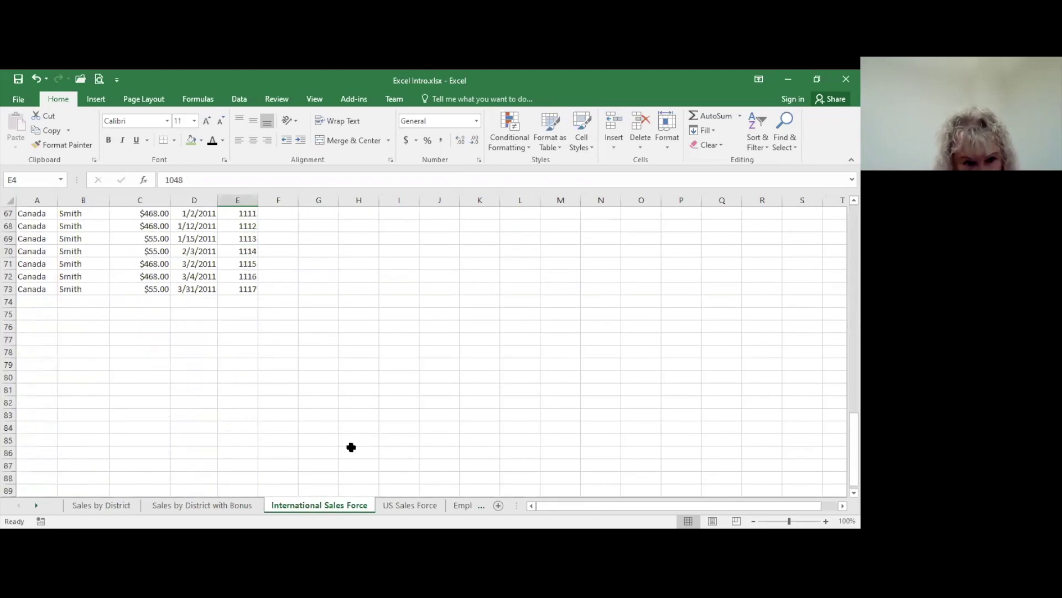
{"action": "scroll", "coordinate": [351, 444], "scroll_direction": "up", "scroll_amount": 20}
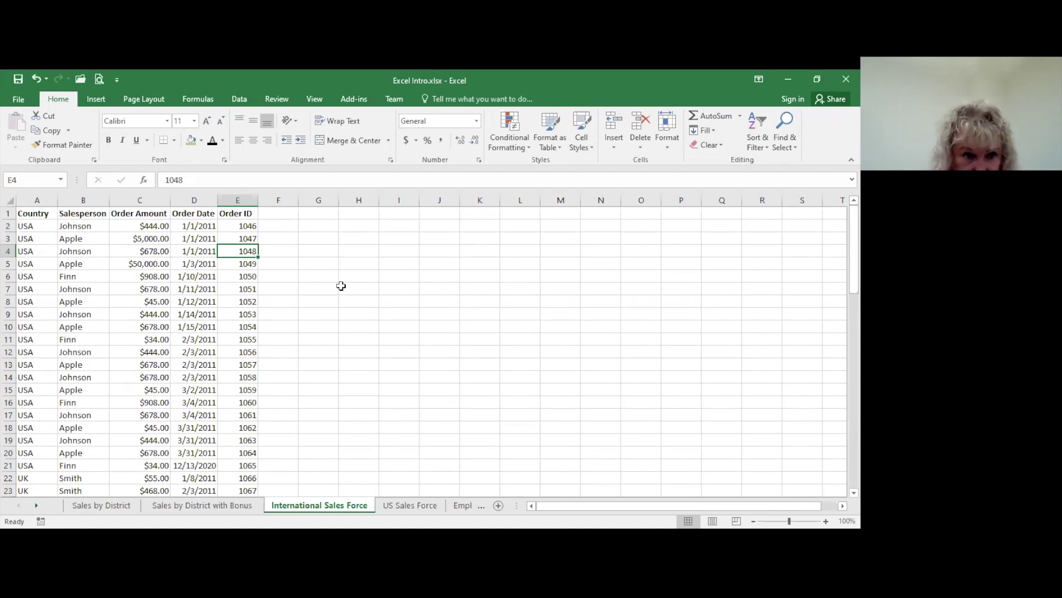
{"action": "scroll", "coordinate": [343, 285], "scroll_direction": "down", "scroll_amount": 10}
{"action": "scroll", "coordinate": [316, 294], "scroll_direction": "down", "scroll_amount": 18}
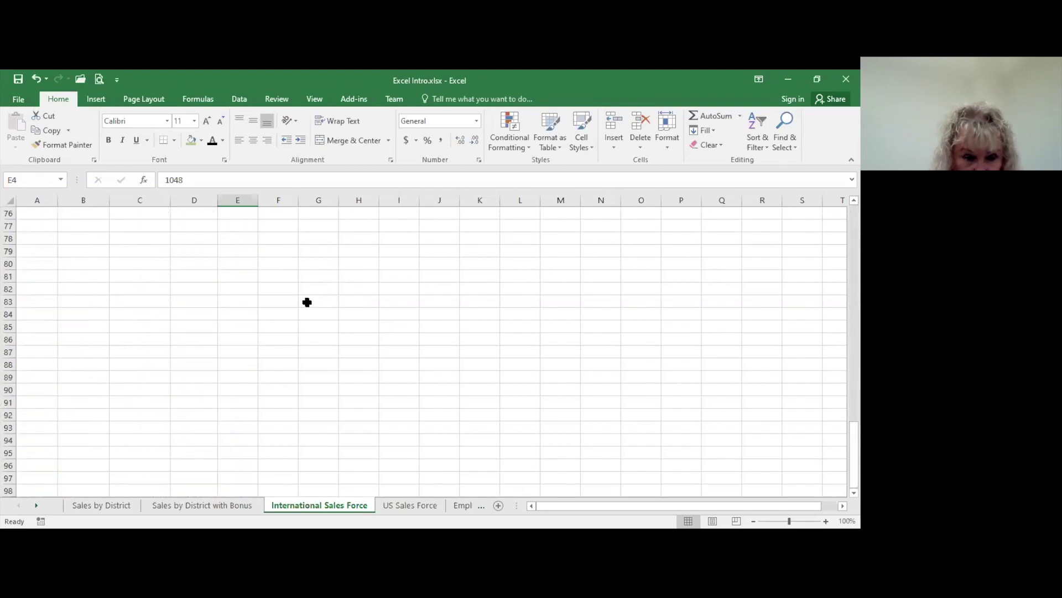
{"action": "scroll", "coordinate": [306, 301], "scroll_direction": "up", "scroll_amount": 11}
{"action": "scroll", "coordinate": [301, 310], "scroll_direction": "up", "scroll_amount": 11}
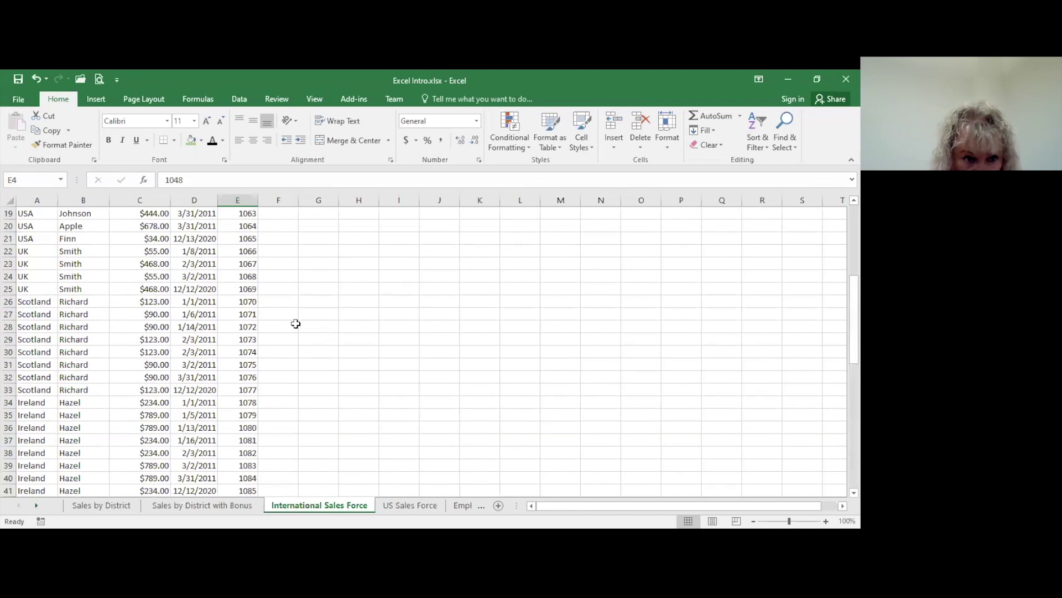
{"action": "scroll", "coordinate": [295, 322], "scroll_direction": "up", "scroll_amount": 1}
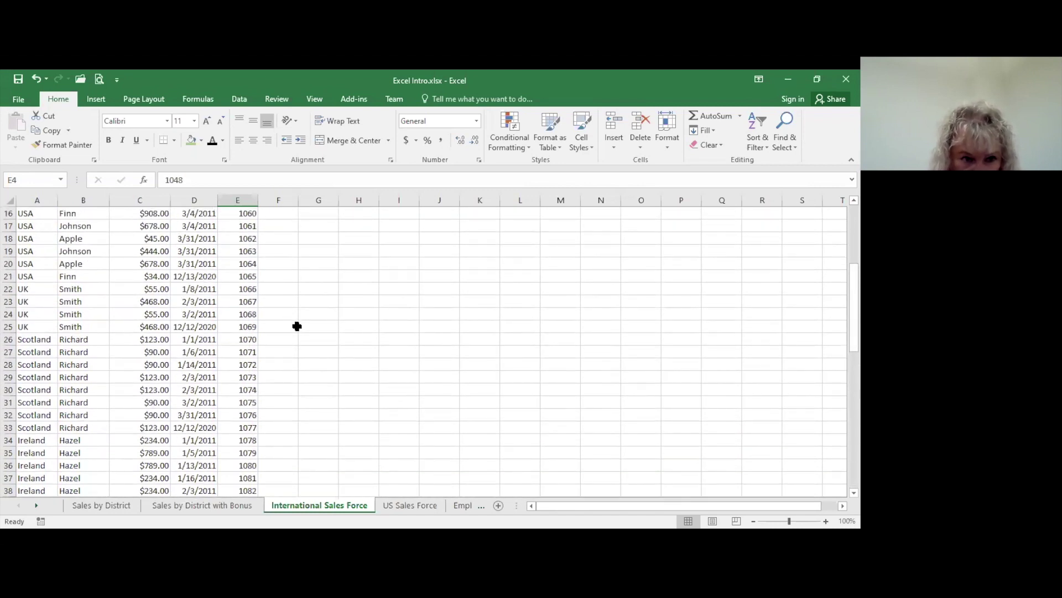
{"action": "scroll", "coordinate": [296, 326], "scroll_direction": "up", "scroll_amount": 3}
{"action": "scroll", "coordinate": [298, 333], "scroll_direction": "up", "scroll_amount": 2}
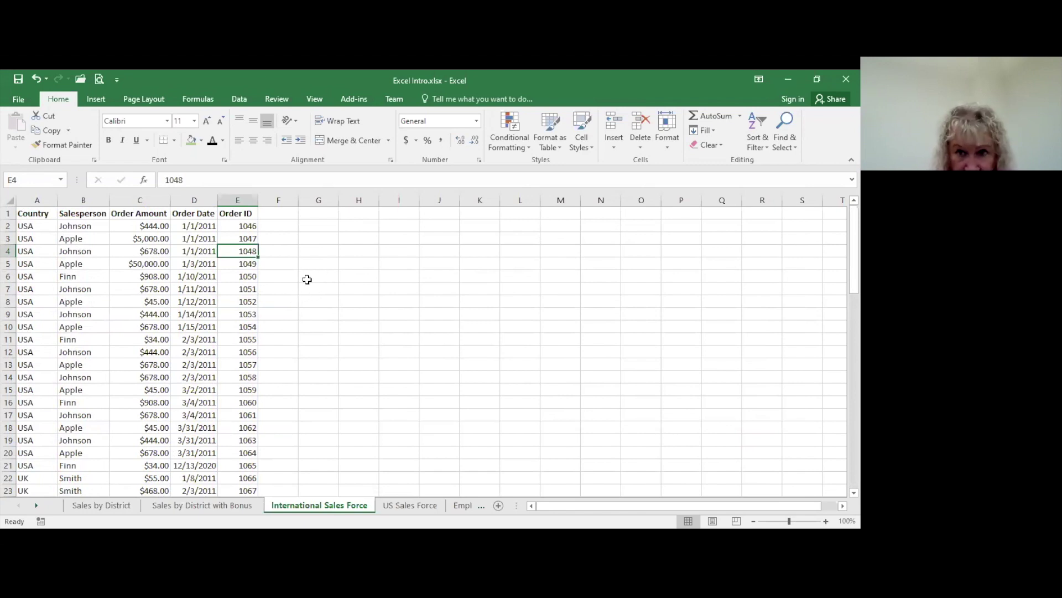
- Set up a custom sort of the whole International Sales Force sheet by Country values in Z to A order
{"action": "left_click", "coordinate": [8, 198]}
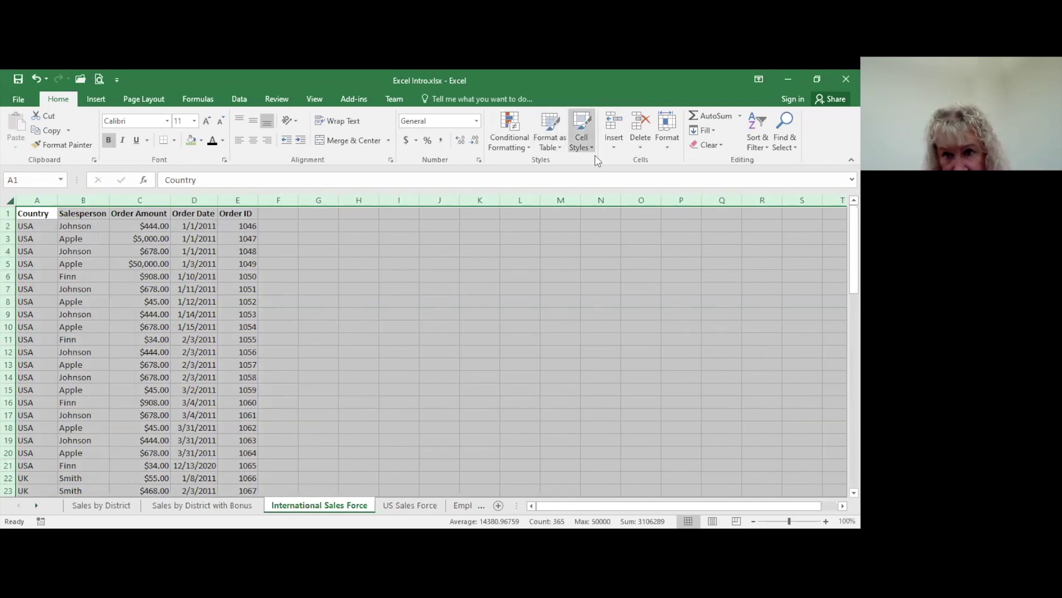
{"action": "left_click", "coordinate": [768, 145]}
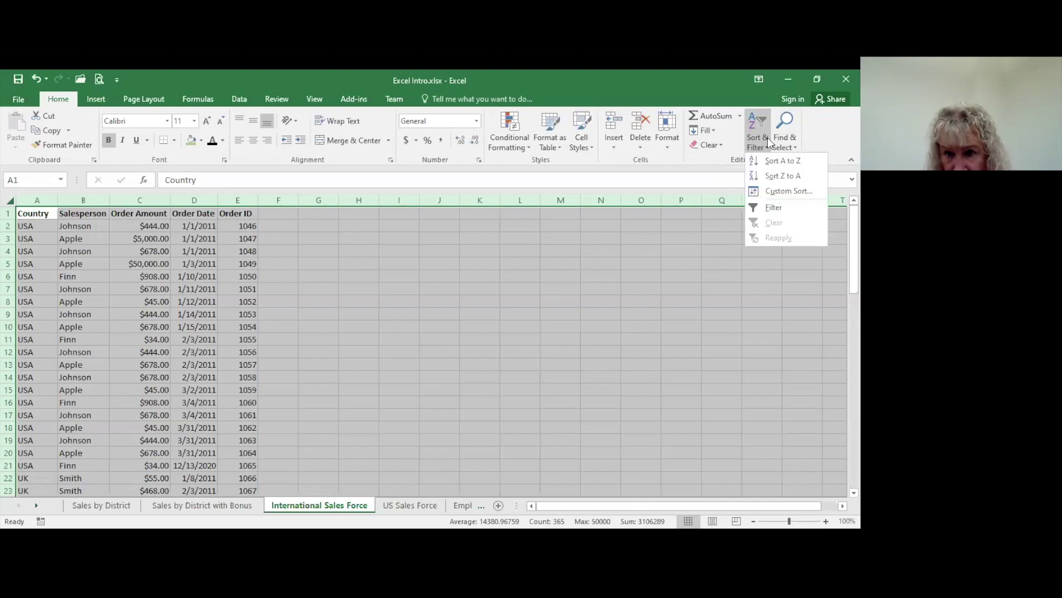
{"action": "left_click", "coordinate": [782, 193]}
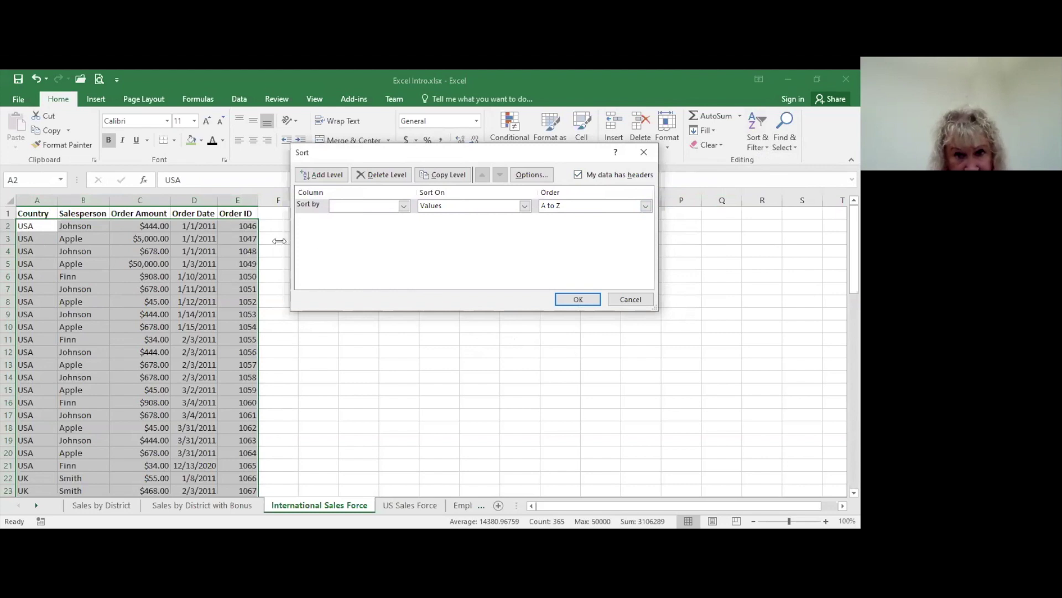
{"action": "left_click", "coordinate": [404, 207]}
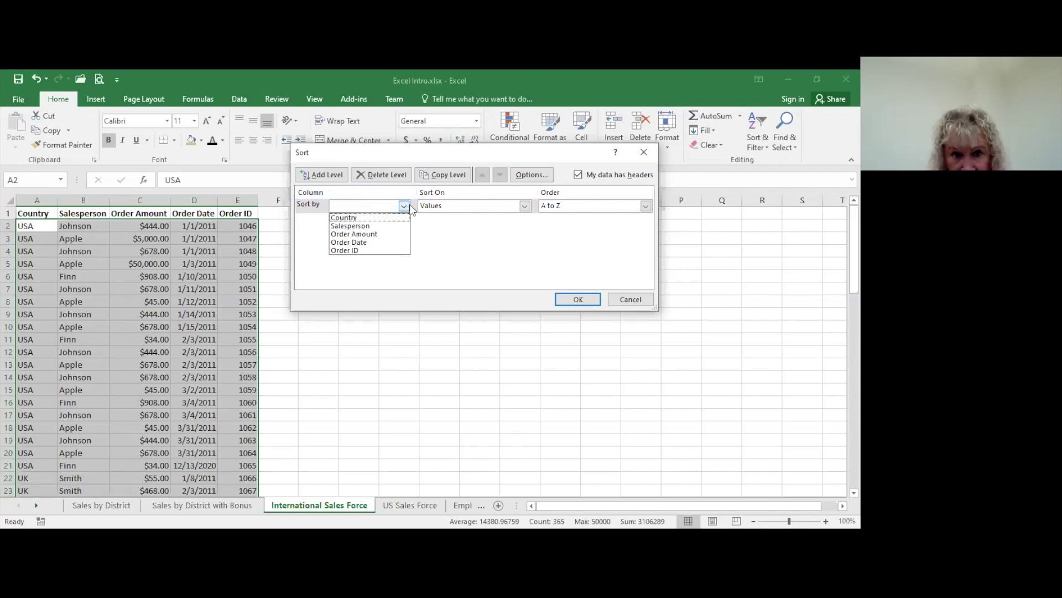
{"action": "left_click", "coordinate": [345, 218]}
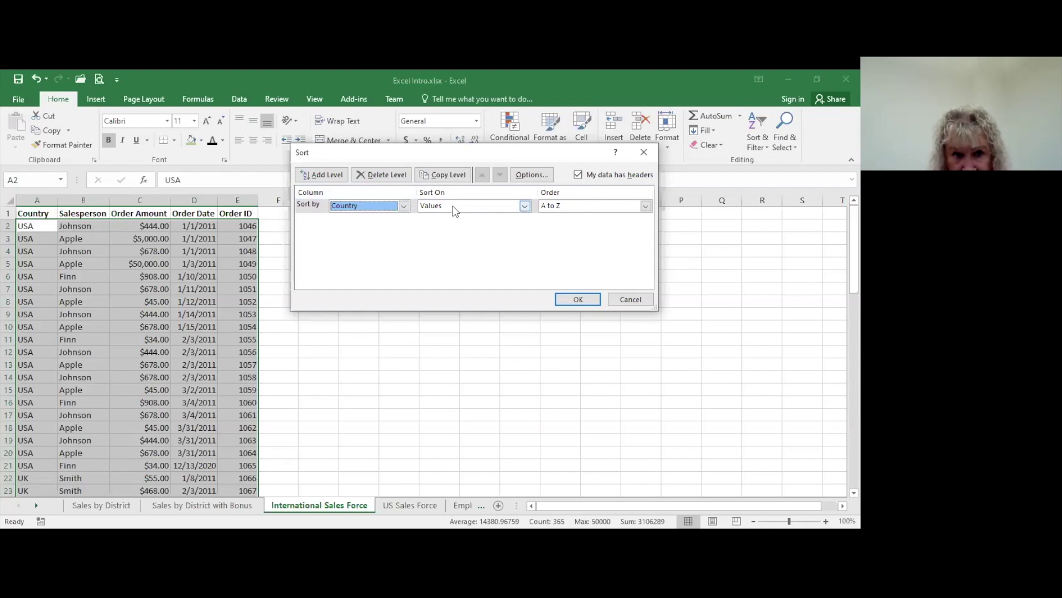
{"action": "left_click", "coordinate": [646, 205]}
{"action": "left_click", "coordinate": [556, 222]}
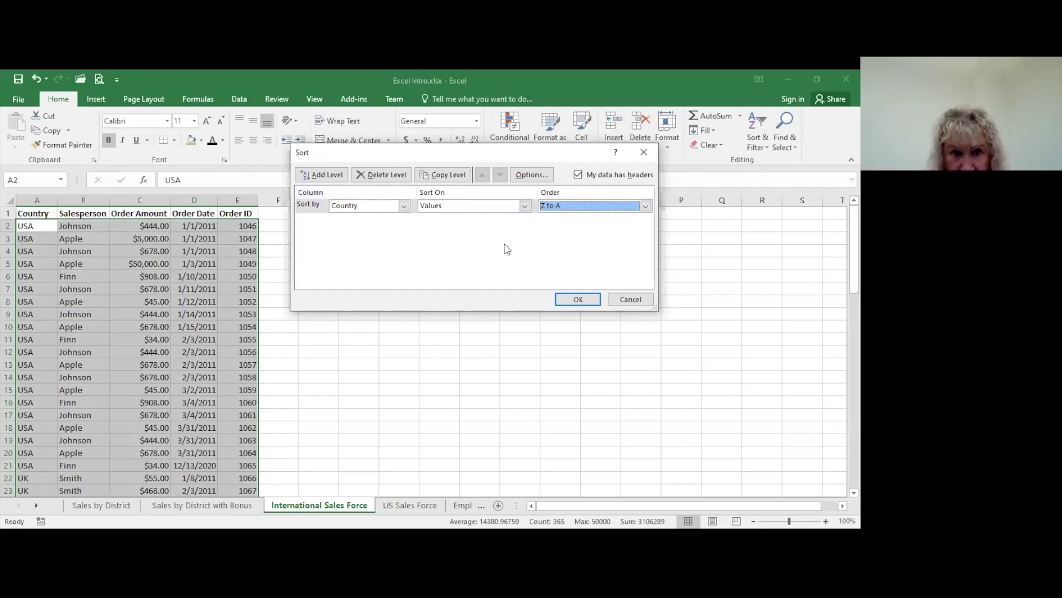
- Add a second sort level by Salesperson values in A to Z order
{"action": "left_click", "coordinate": [321, 177]}
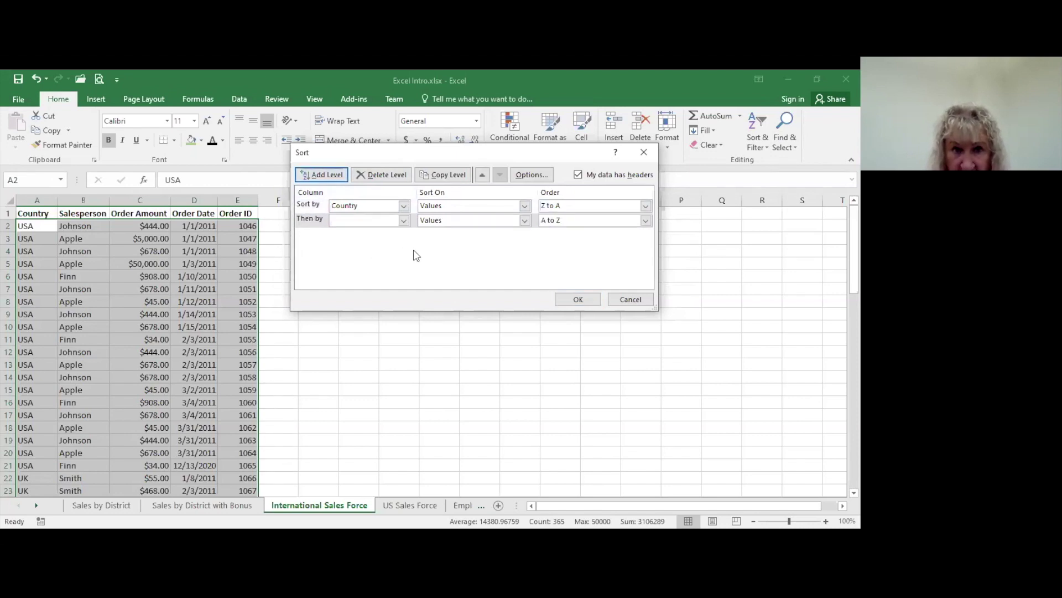
{"action": "left_click", "coordinate": [403, 220]}
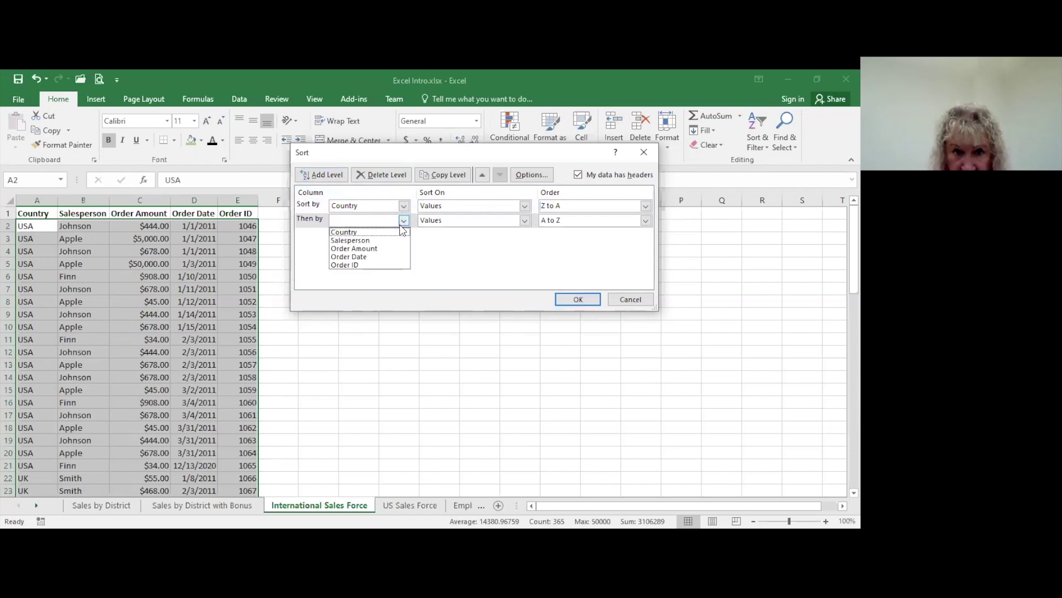
{"action": "left_click", "coordinate": [377, 241]}
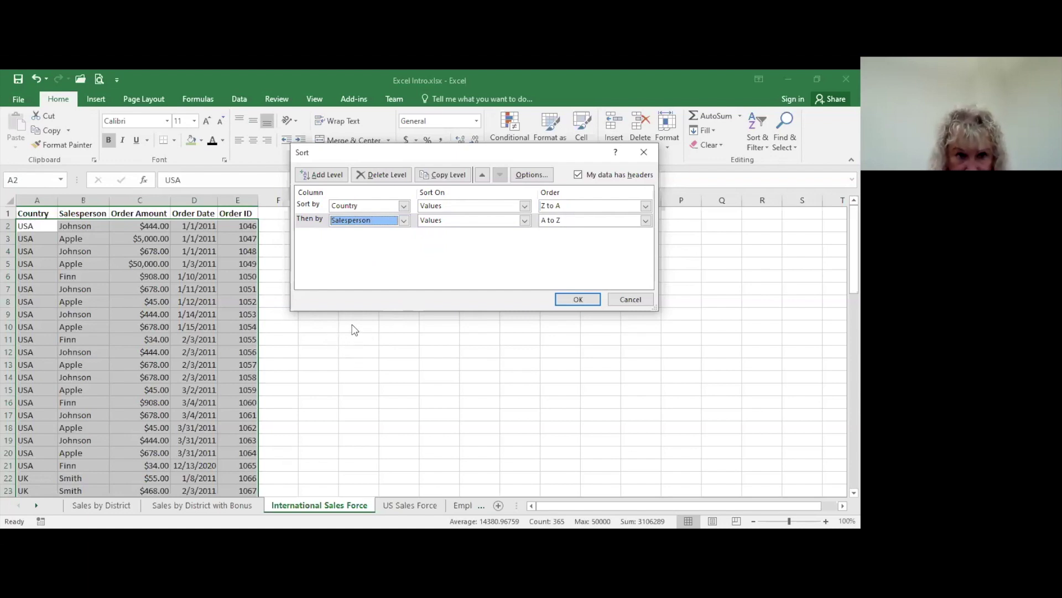
- Add a third sort level by Order Amount values, Smallest to Largest, and apply the multi-level sort
{"action": "left_click", "coordinate": [332, 183]}
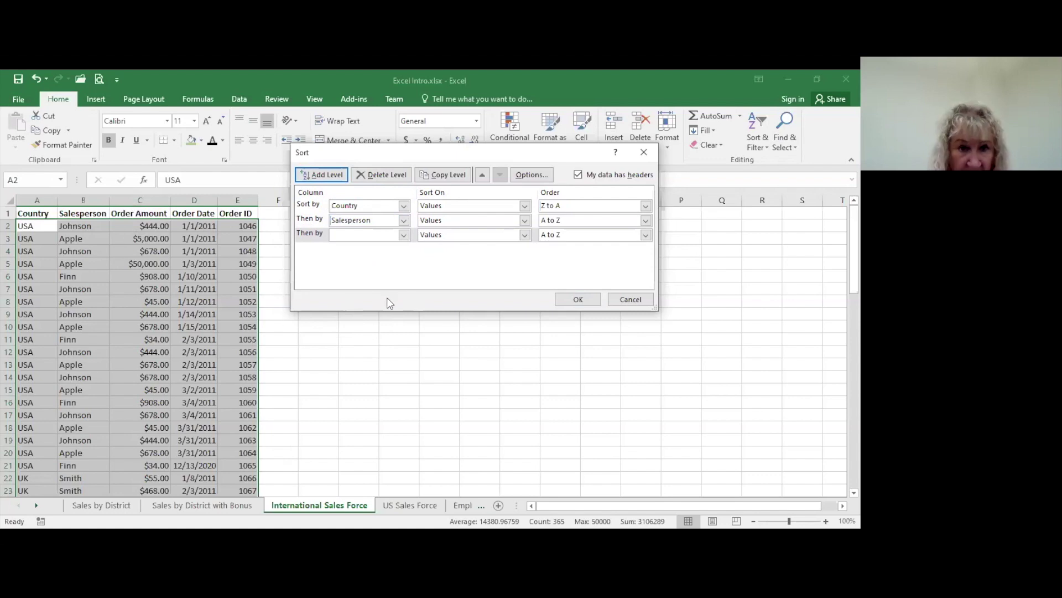
{"action": "left_click", "coordinate": [403, 235]}
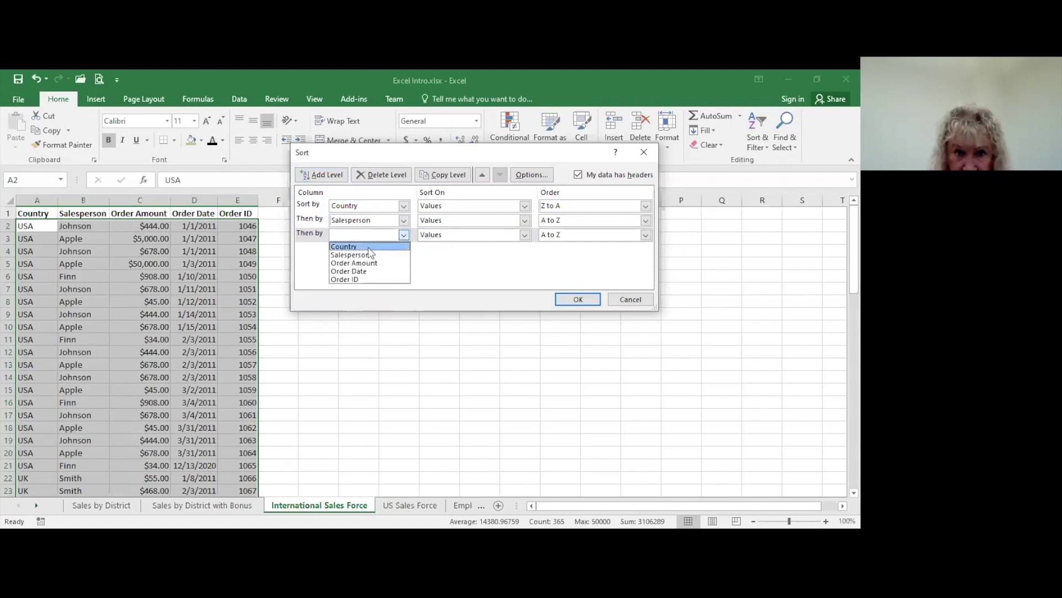
{"action": "left_click", "coordinate": [370, 263]}
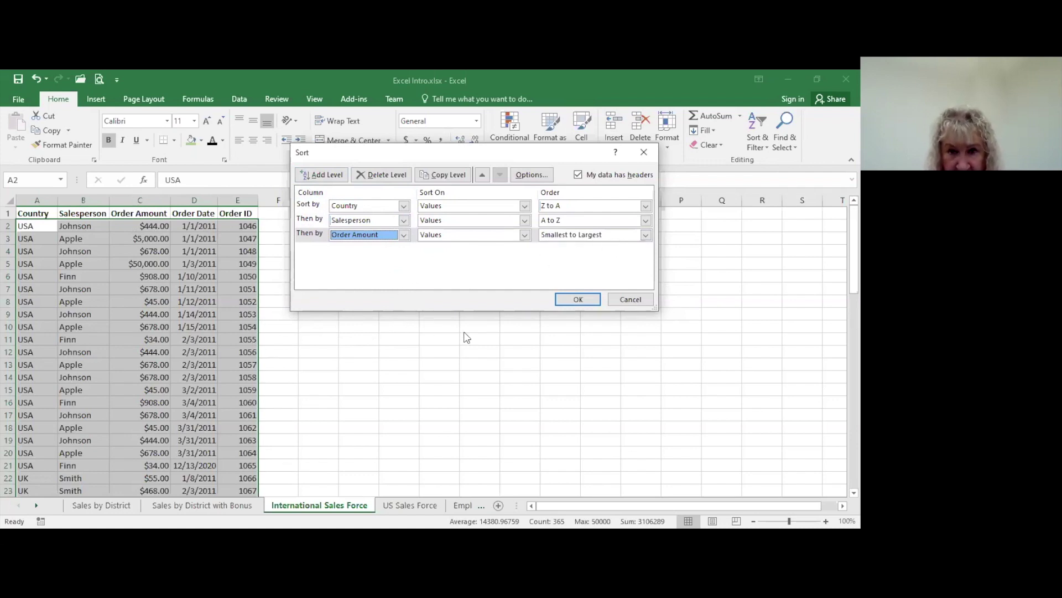
{"action": "left_click", "coordinate": [579, 299]}
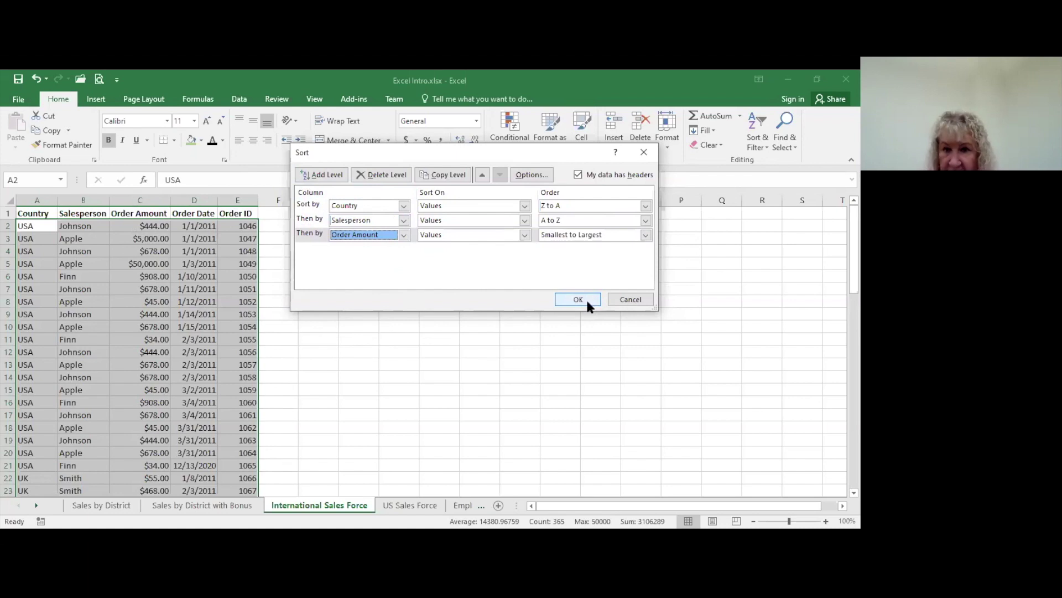
{"action": "left_click", "coordinate": [583, 304]}
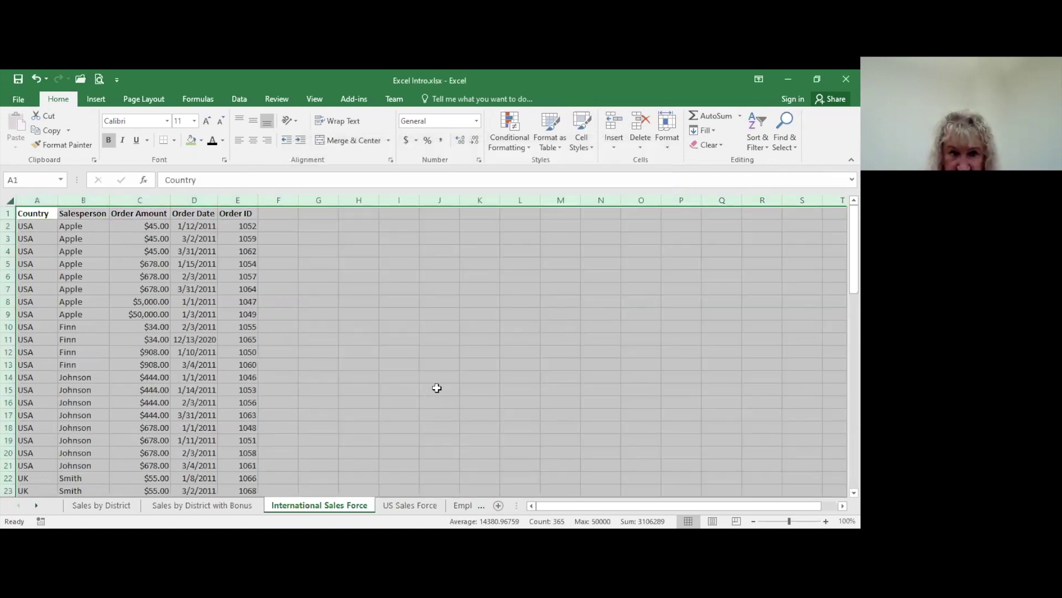
- Examine the sales rows on the International Sales Force and US Sales Force sheets
{"action": "scroll", "coordinate": [442, 386], "scroll_direction": "down", "scroll_amount": 17}
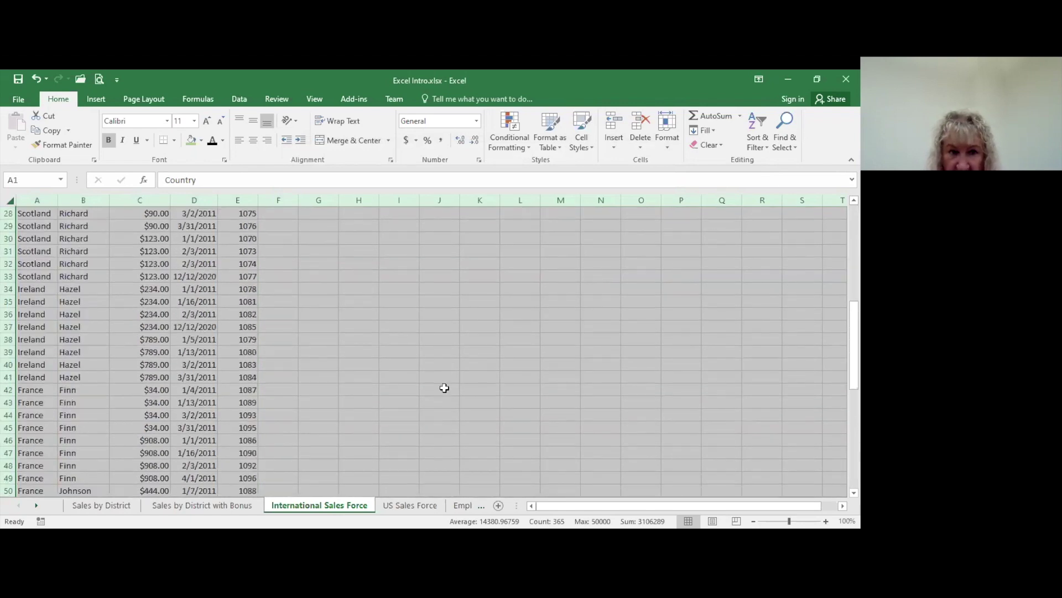
{"action": "scroll", "coordinate": [449, 391], "scroll_direction": "down", "scroll_amount": 4}
{"action": "scroll", "coordinate": [447, 393], "scroll_direction": "up", "scroll_amount": 10}
{"action": "scroll", "coordinate": [446, 400], "scroll_direction": "up", "scroll_amount": 11}
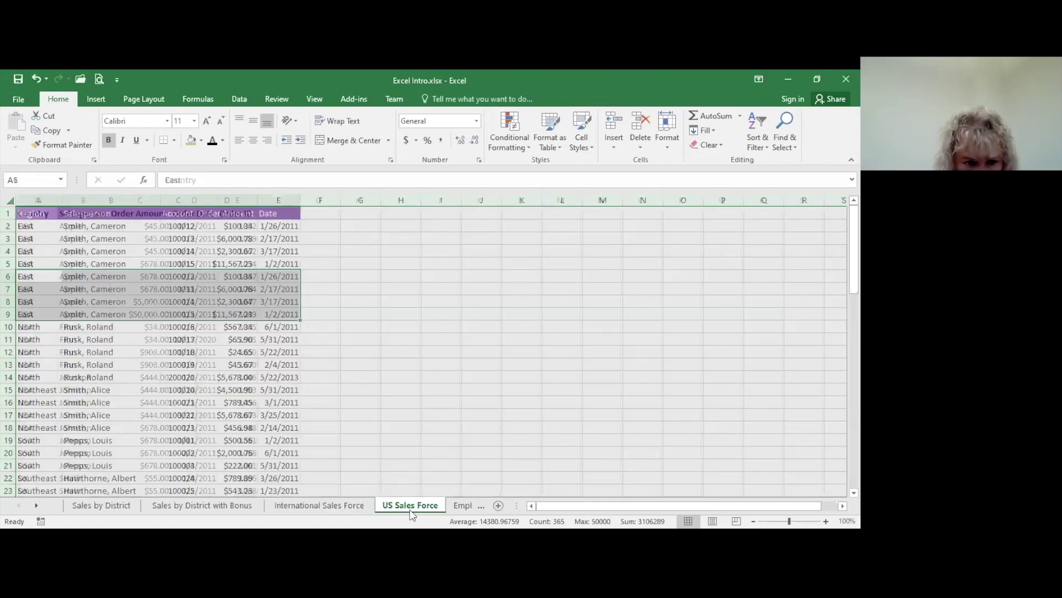
{"action": "left_click", "coordinate": [413, 508]}
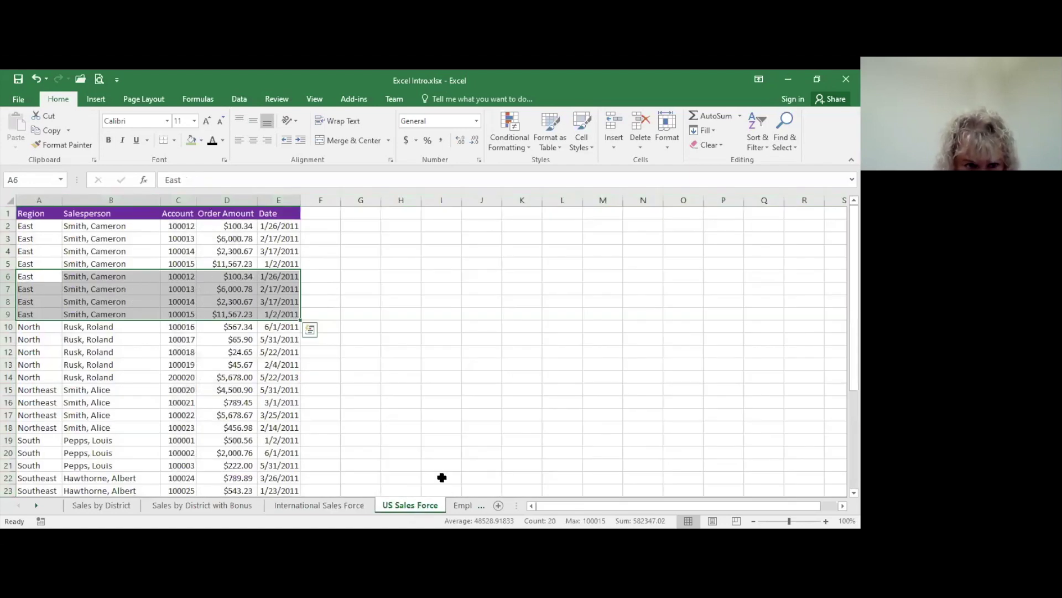
{"action": "left_click", "coordinate": [365, 243]}
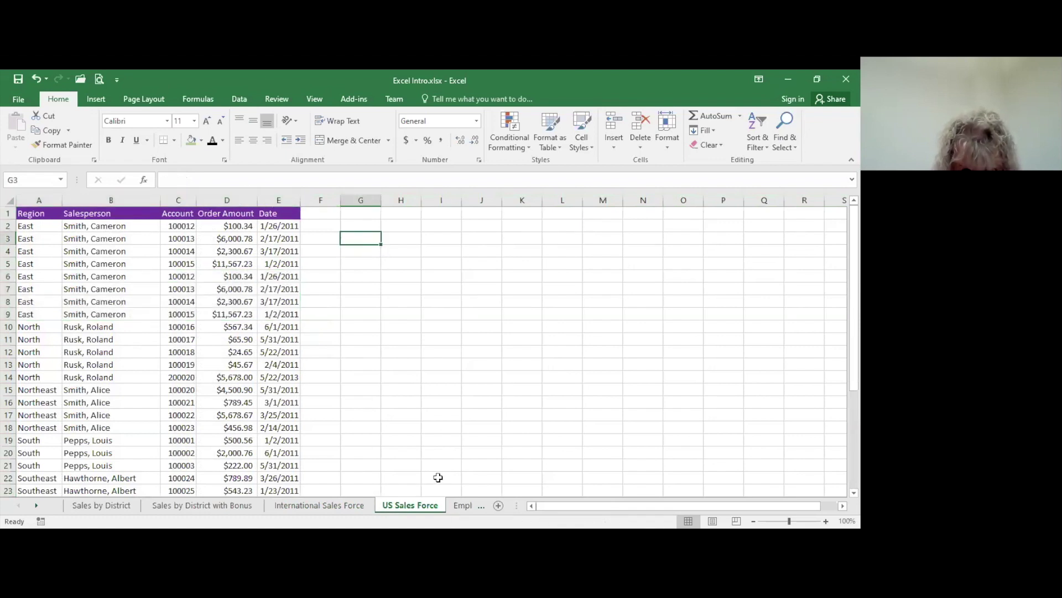
{"action": "scroll", "coordinate": [381, 446], "scroll_direction": "down", "scroll_amount": 10}
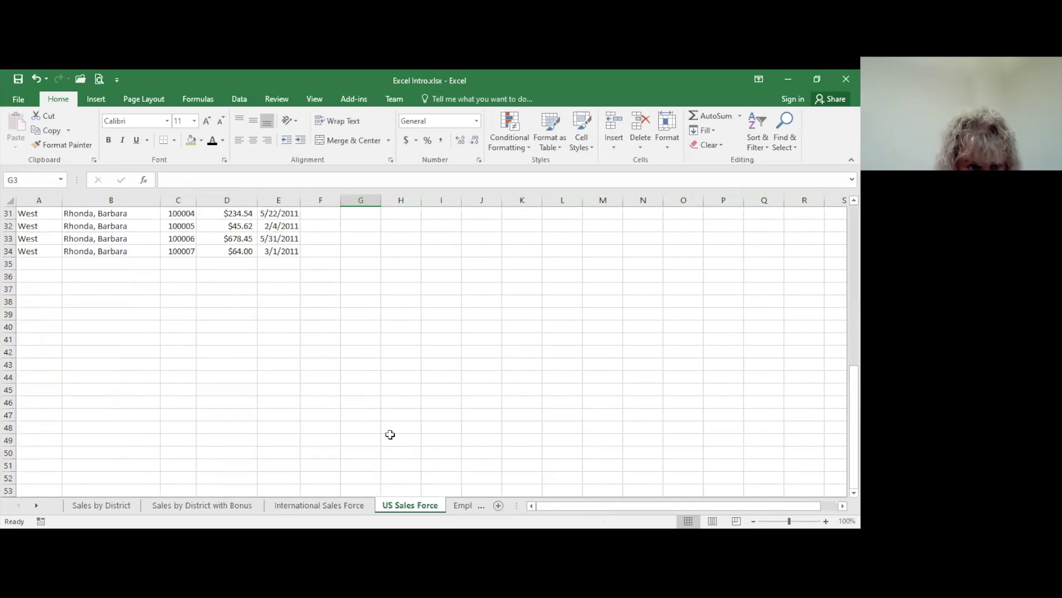
{"action": "scroll", "coordinate": [390, 435], "scroll_direction": "up", "scroll_amount": 10}
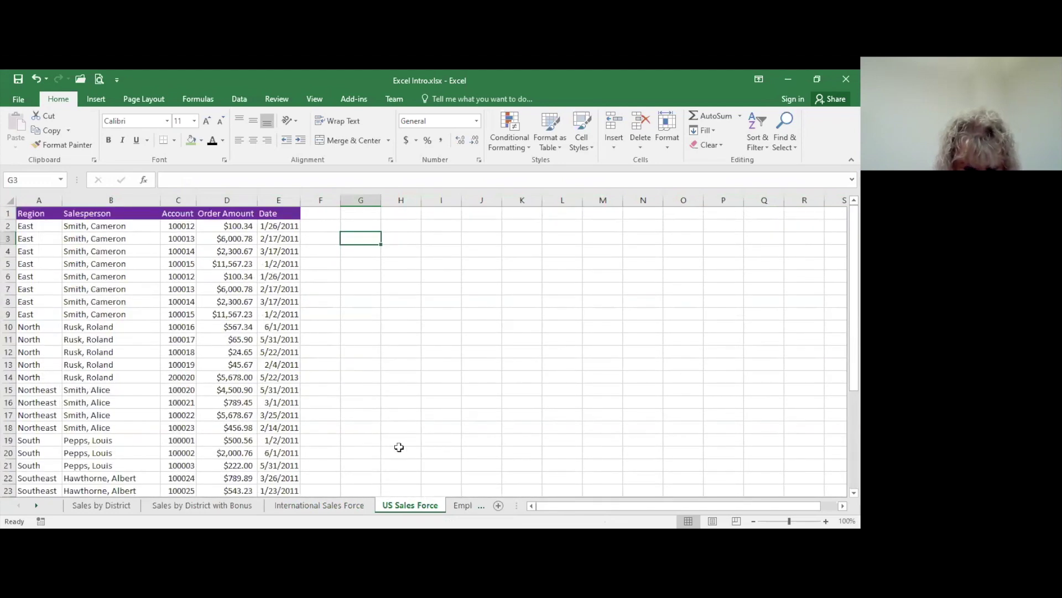
- Return to the International Sales Force sheet, clear the whole-sheet selection, and look through its rows down to the last record
{"action": "left_click", "coordinate": [314, 506]}
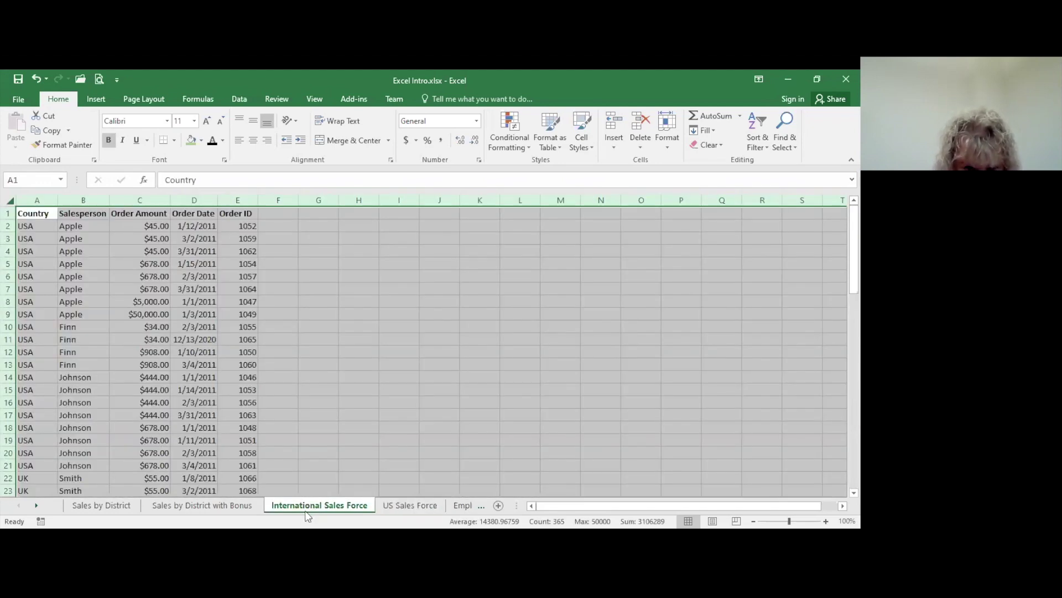
{"action": "scroll", "coordinate": [370, 415], "scroll_direction": "down", "scroll_amount": 10}
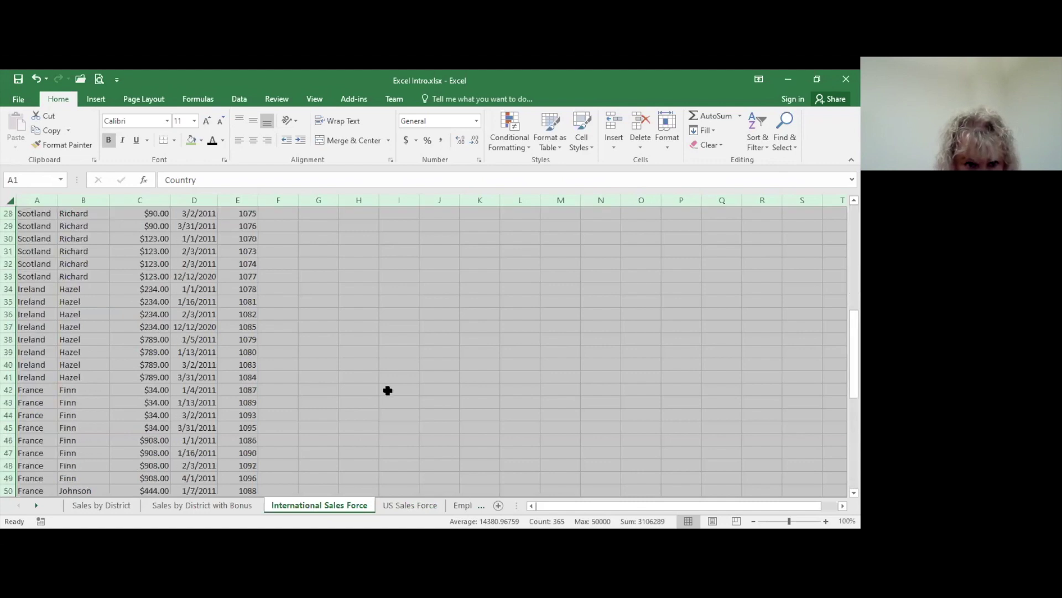
{"action": "scroll", "coordinate": [387, 391], "scroll_direction": "up", "scroll_amount": 10}
{"action": "left_click", "coordinate": [293, 218]}
{"action": "scroll", "coordinate": [332, 277], "scroll_direction": "down", "scroll_amount": 18}
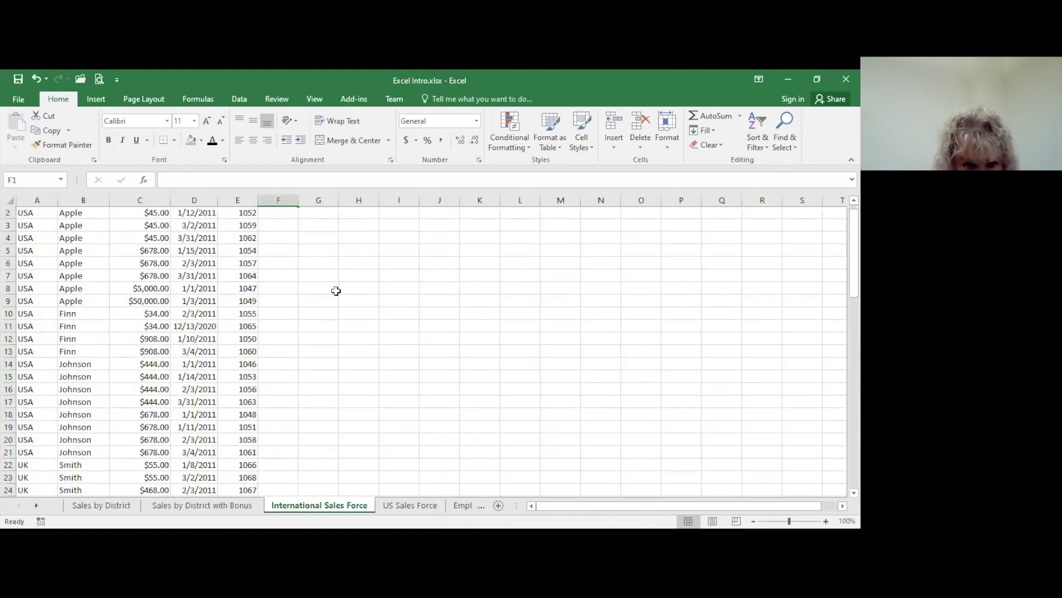
{"action": "scroll", "coordinate": [332, 276], "scroll_direction": "down", "scroll_amount": 6}
{"action": "scroll", "coordinate": [332, 277], "scroll_direction": "up", "scroll_amount": 5}
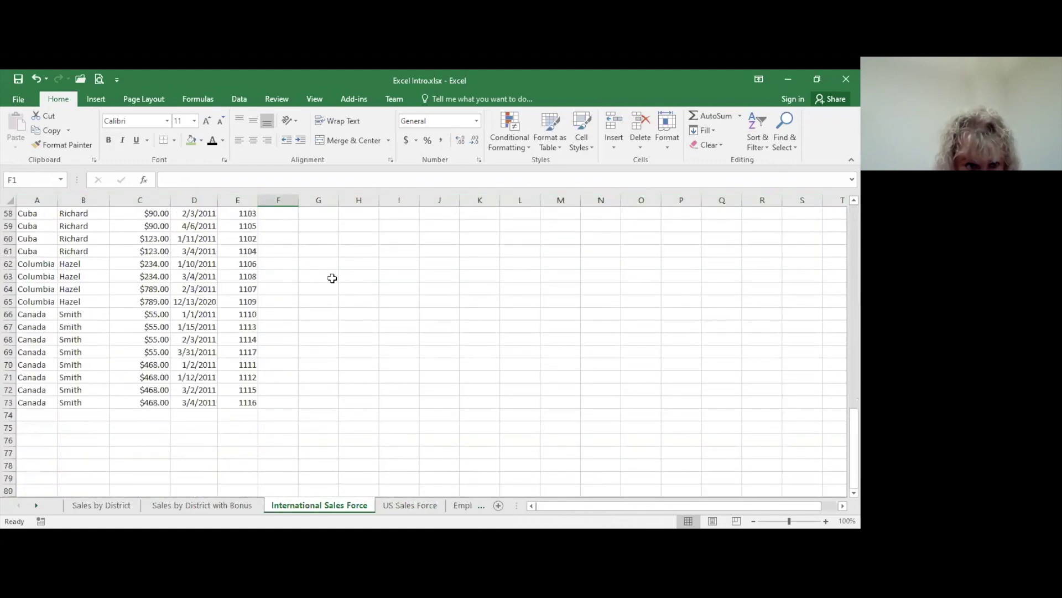
{"action": "scroll", "coordinate": [328, 283], "scroll_direction": "up", "scroll_amount": 1}
{"action": "scroll", "coordinate": [329, 284], "scroll_direction": "up", "scroll_amount": 19}
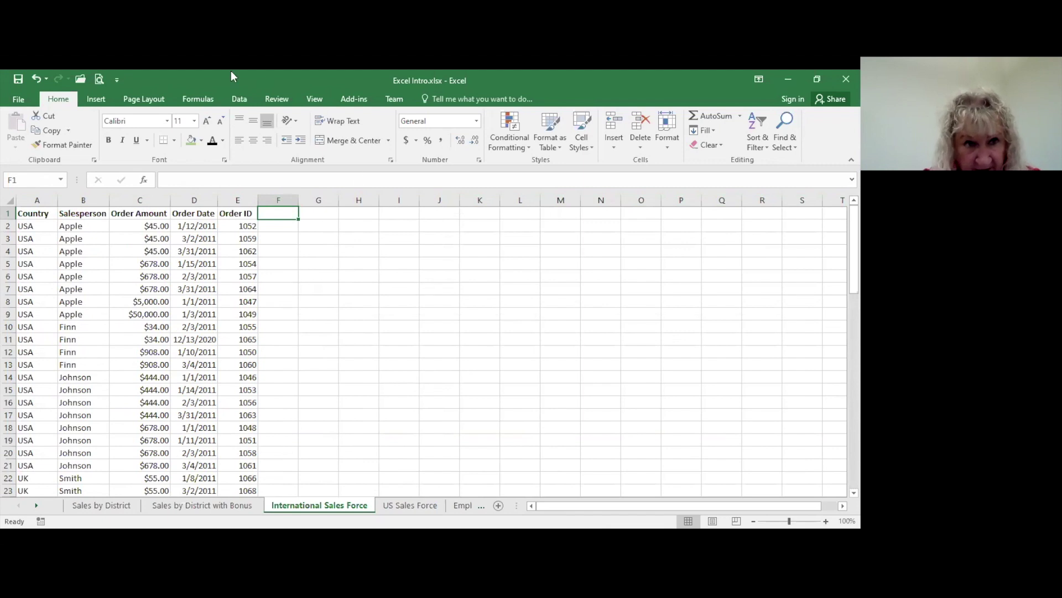
- Preview both printed pages of the International Sales Force sheet and return to the worksheet
{"action": "left_click", "coordinate": [99, 81]}
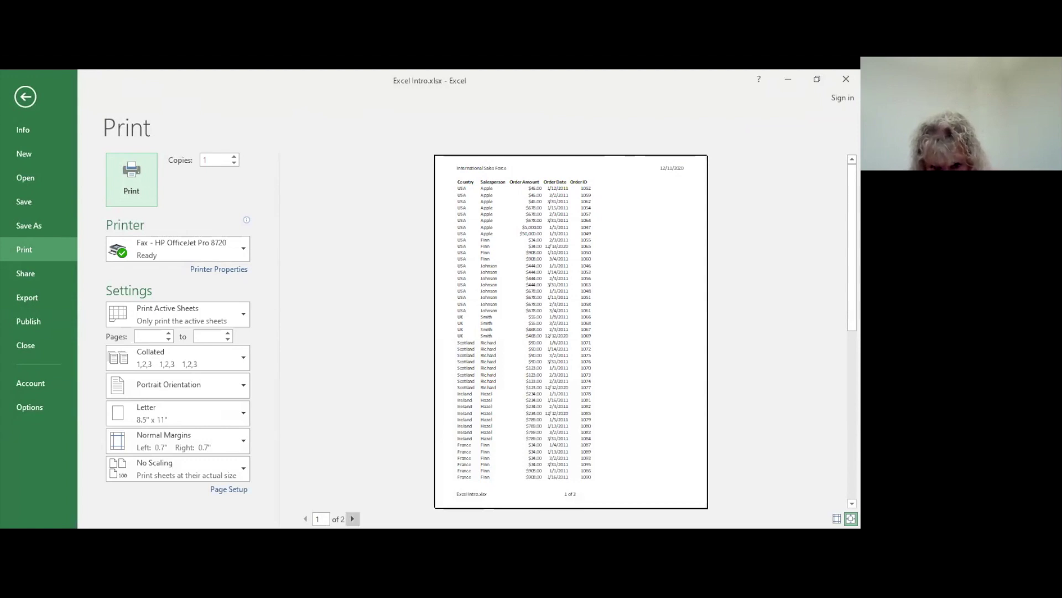
{"action": "left_click", "coordinate": [352, 519]}
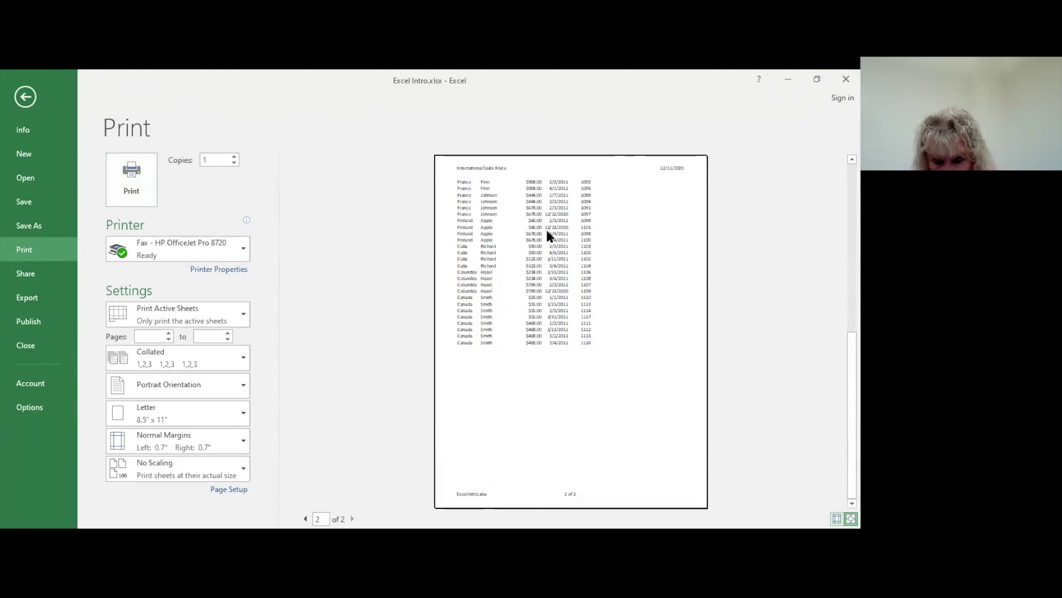
{"action": "left_click", "coordinate": [25, 98]}
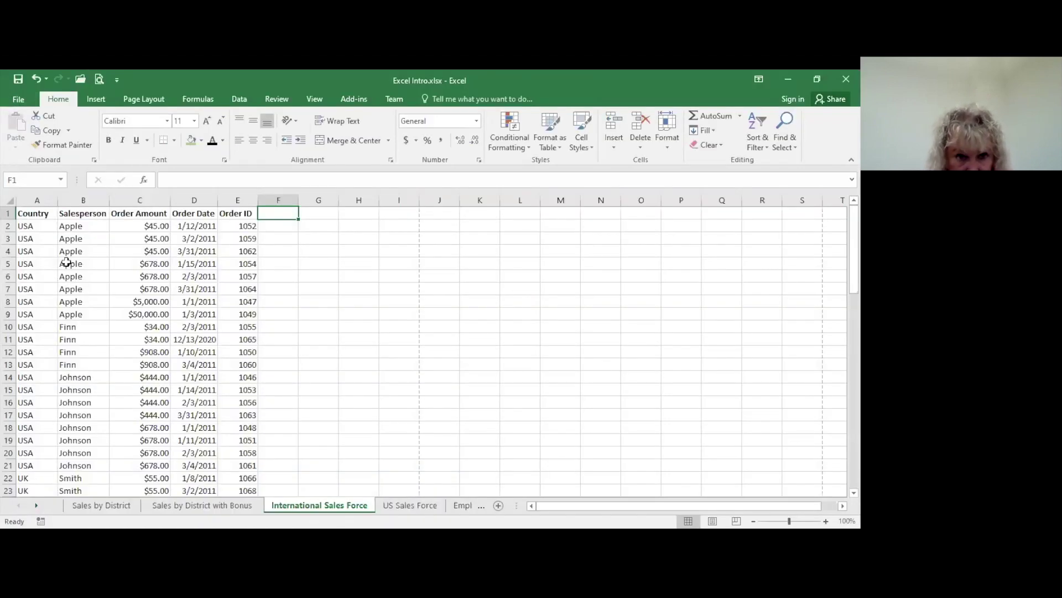
- Open the margin settings in Page Setup for the International Sales Force sheet
{"action": "left_click", "coordinate": [145, 100]}
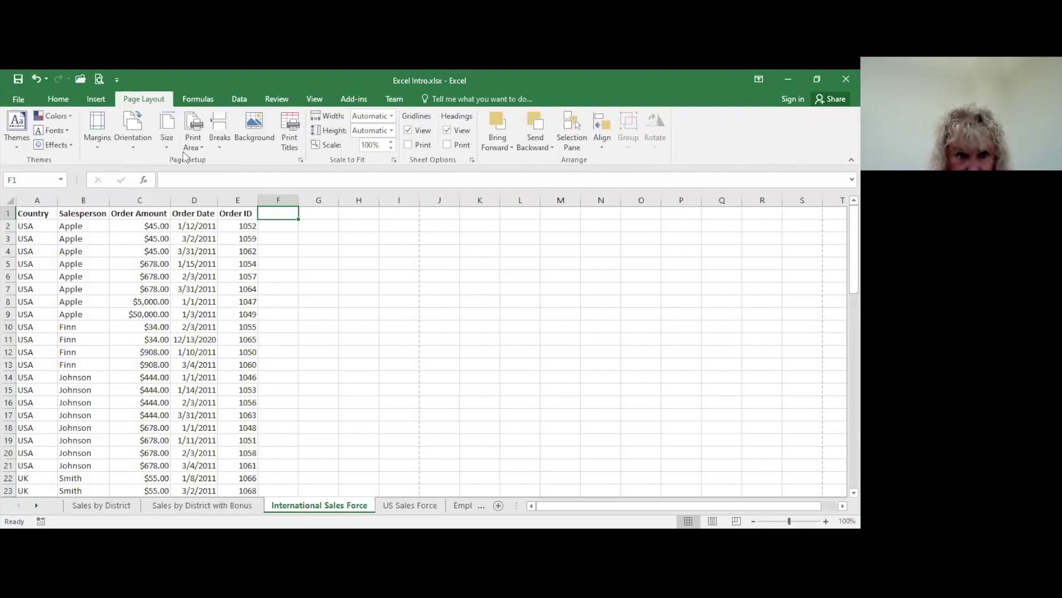
{"action": "left_click", "coordinate": [299, 160]}
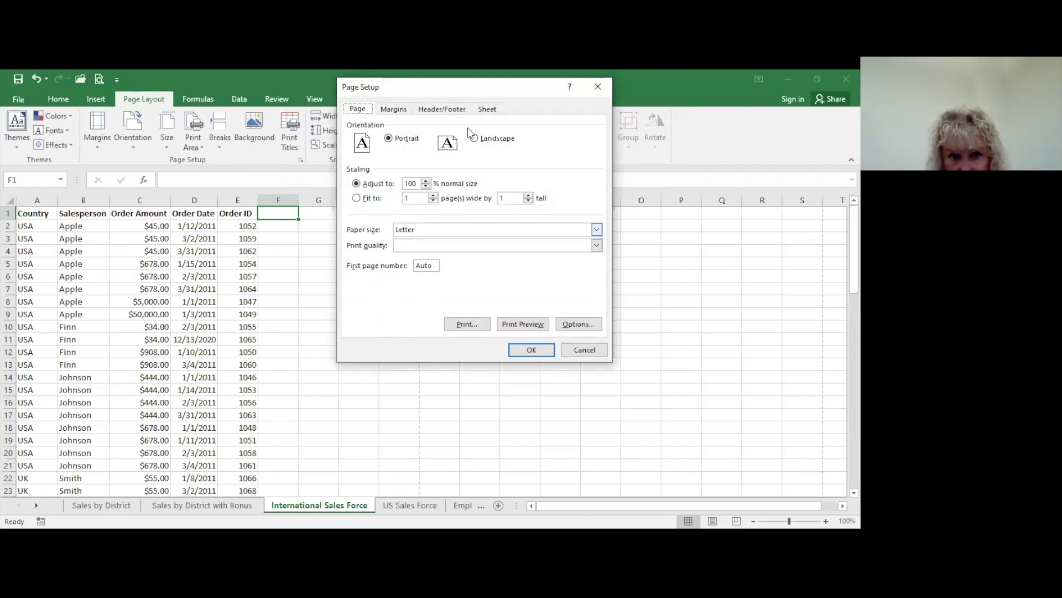
{"action": "key", "text": "Right"}
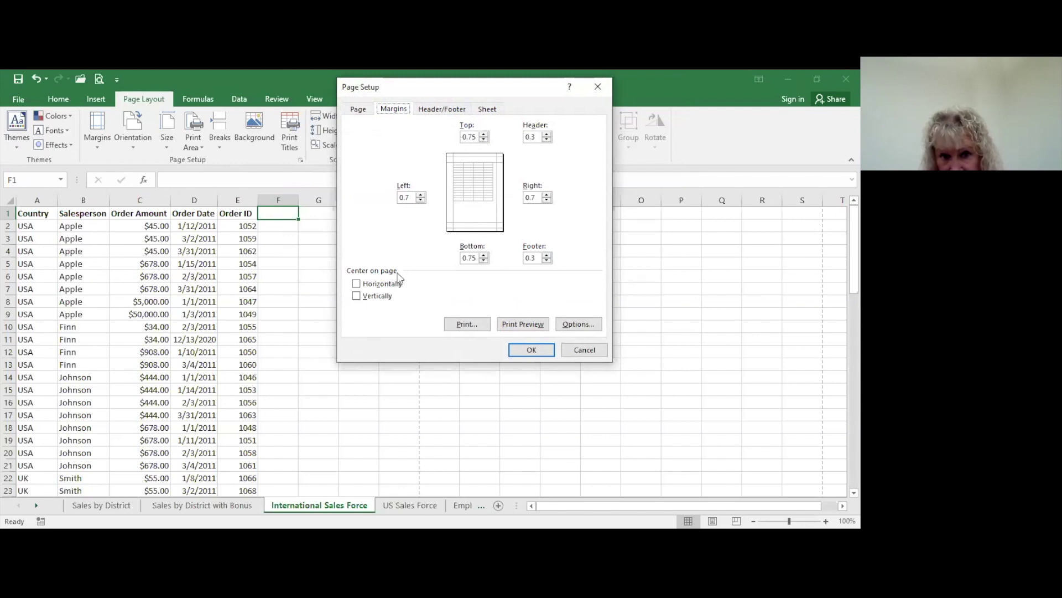
- Try centering the printout horizontally and then vertically on the page, clearing each option again
{"action": "left_click", "coordinate": [356, 284]}
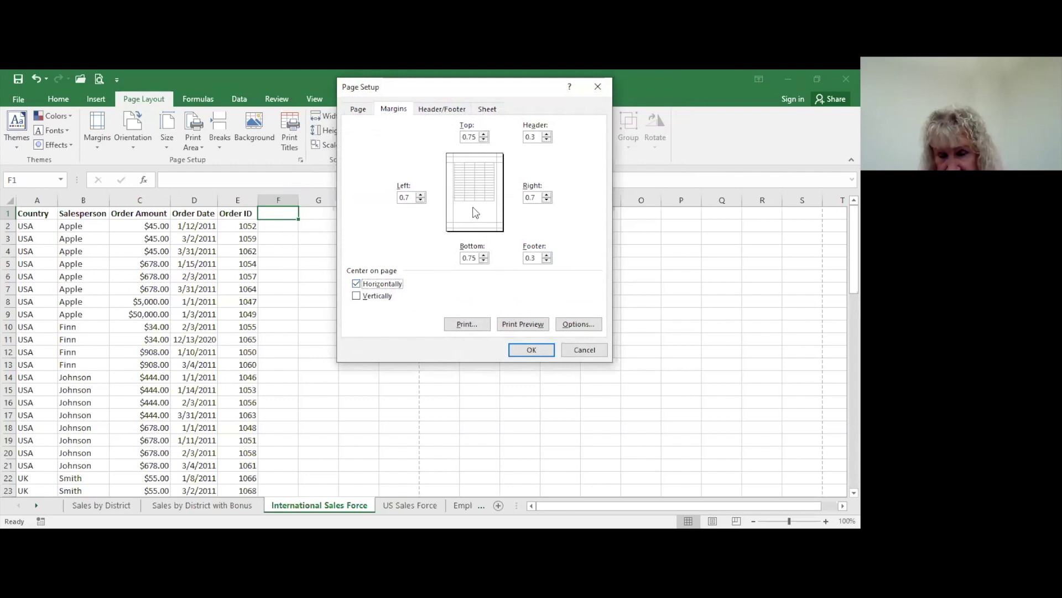
{"action": "left_click", "coordinate": [356, 283]}
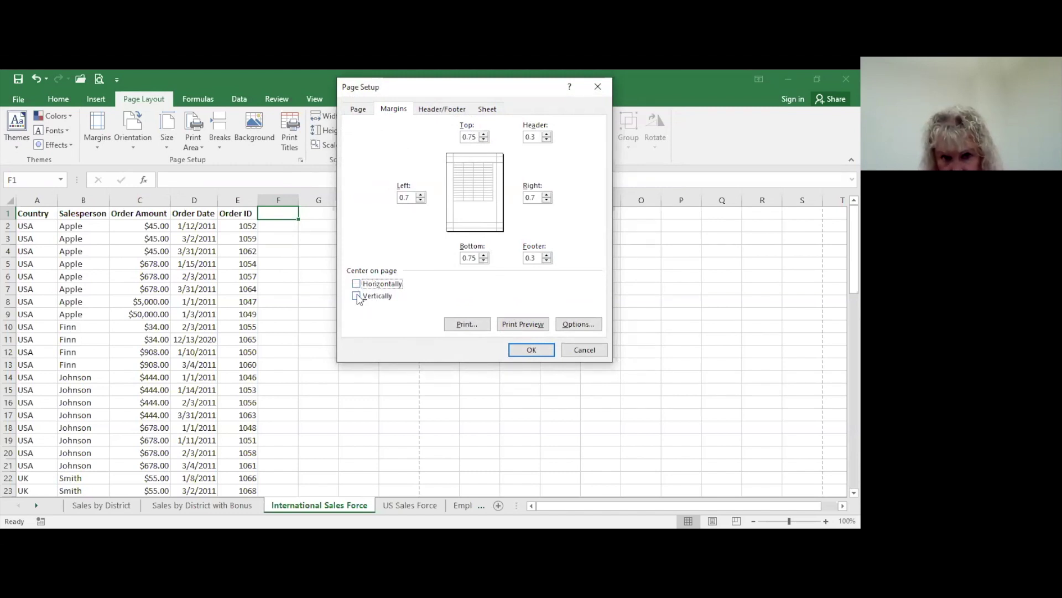
{"action": "left_click", "coordinate": [356, 296]}
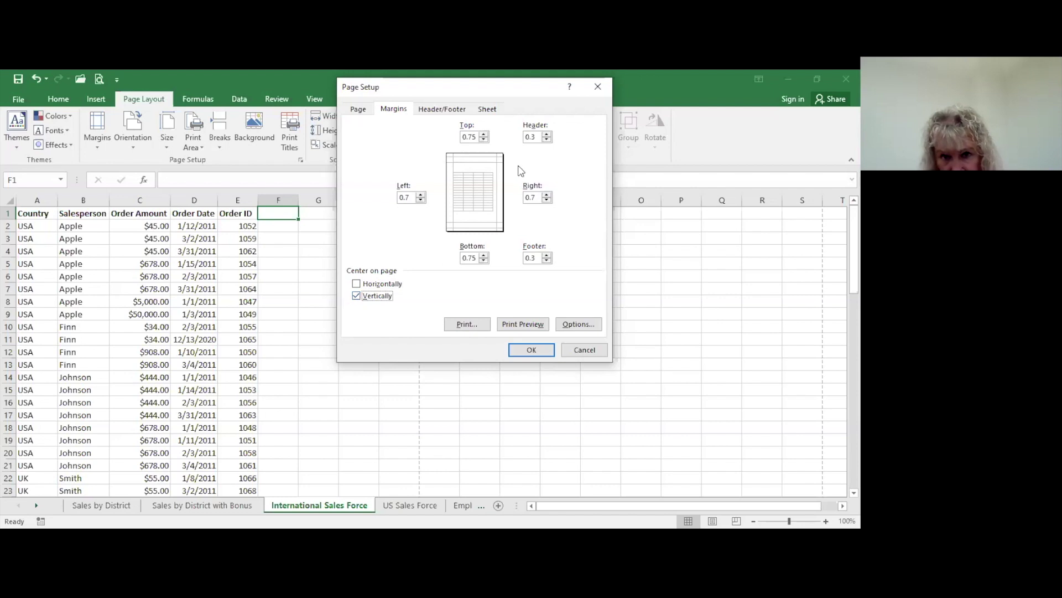
{"action": "left_click", "coordinate": [363, 297]}
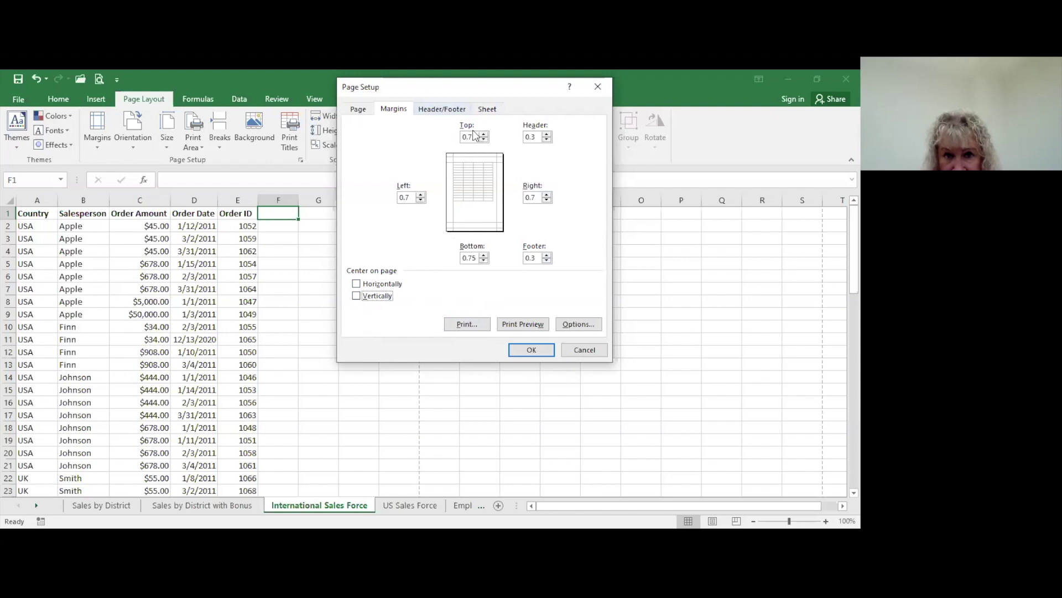
- Show the header and footer settings in Page Setup
{"action": "key", "text": "ctrl+Tab"}
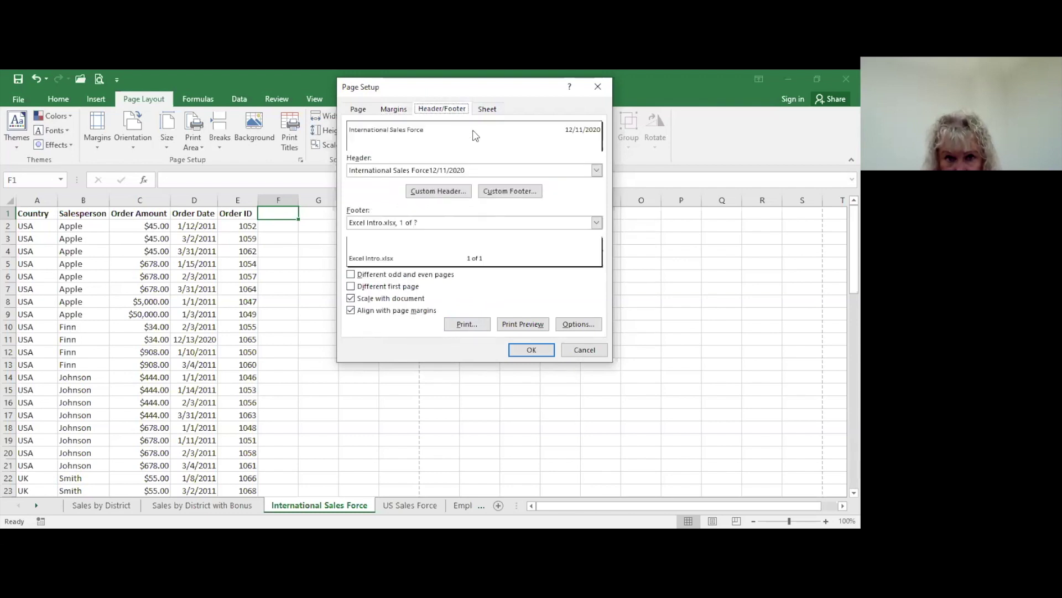
{"action": "left_click", "coordinate": [434, 191]}
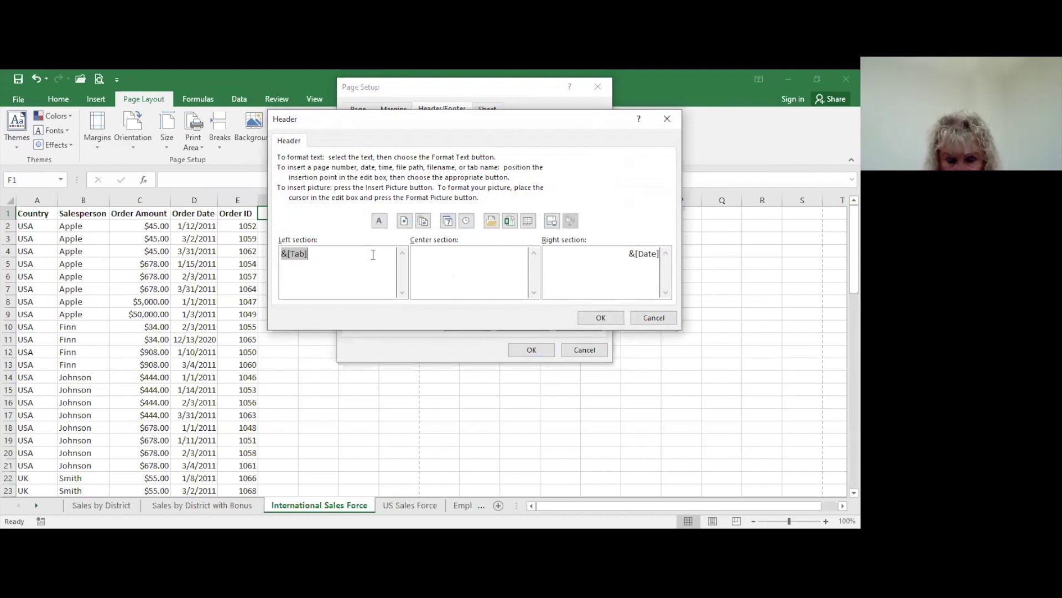
{"action": "key", "text": "Delete"}
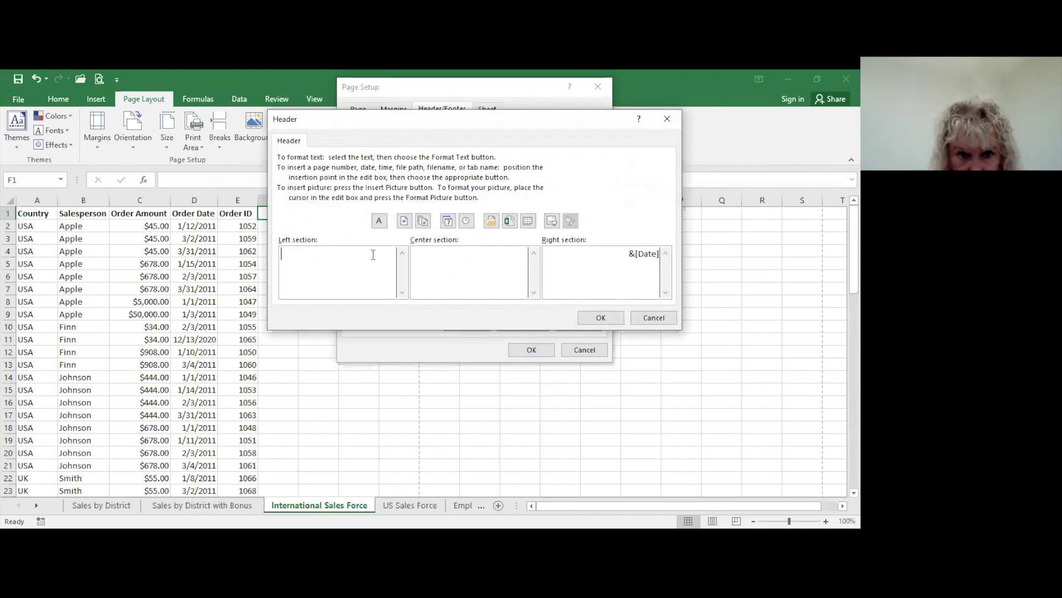
{"action": "left_click", "coordinate": [629, 254]}
{"action": "key", "text": "Delete"}
{"action": "key", "text": "BackSpace"}
{"action": "key", "text": "BackSpace"}
{"action": "key", "text": "BackSpace"}
{"action": "key", "text": "BackSpace"}
{"action": "key", "text": "BackSpace"}
{"action": "key", "text": "BackSpace"}
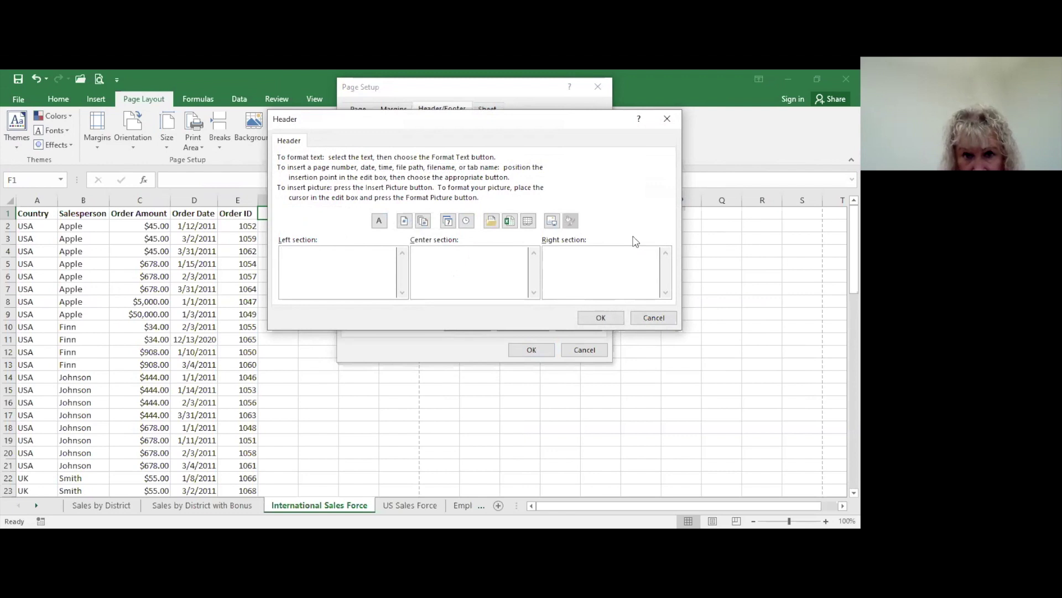
{"action": "left_click", "coordinate": [654, 318]}
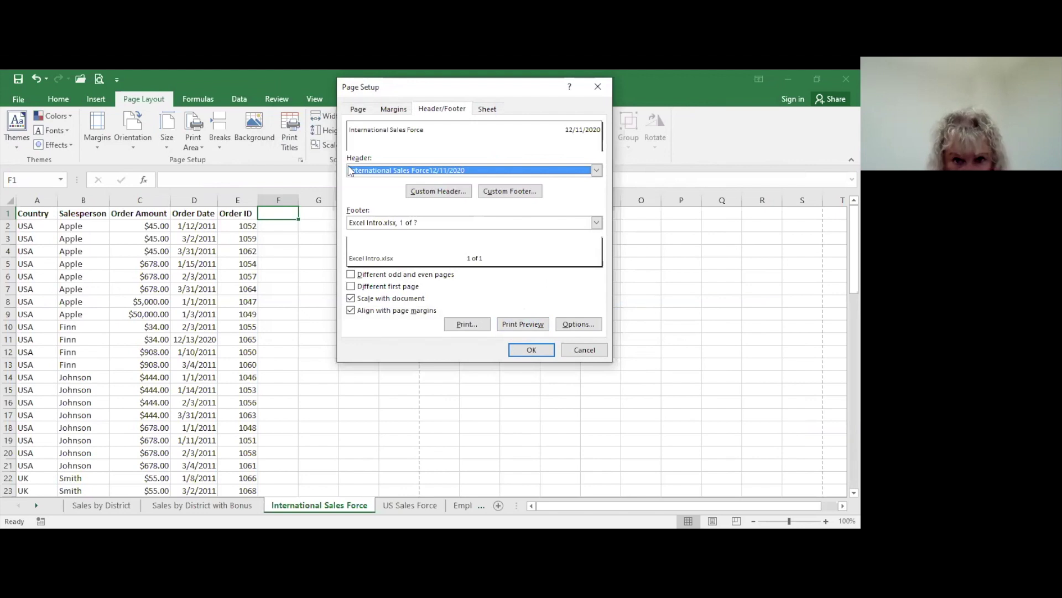
- Open the custom header and delete the sheet name from its left section and the date from its right section
{"action": "left_click", "coordinate": [447, 191]}
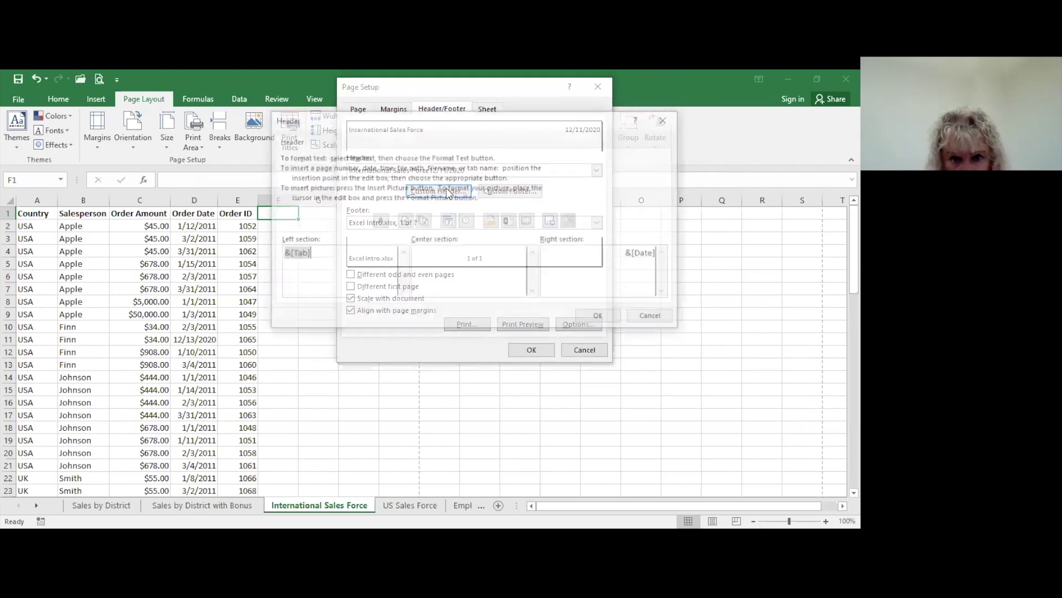
{"action": "key", "text": "Delete"}
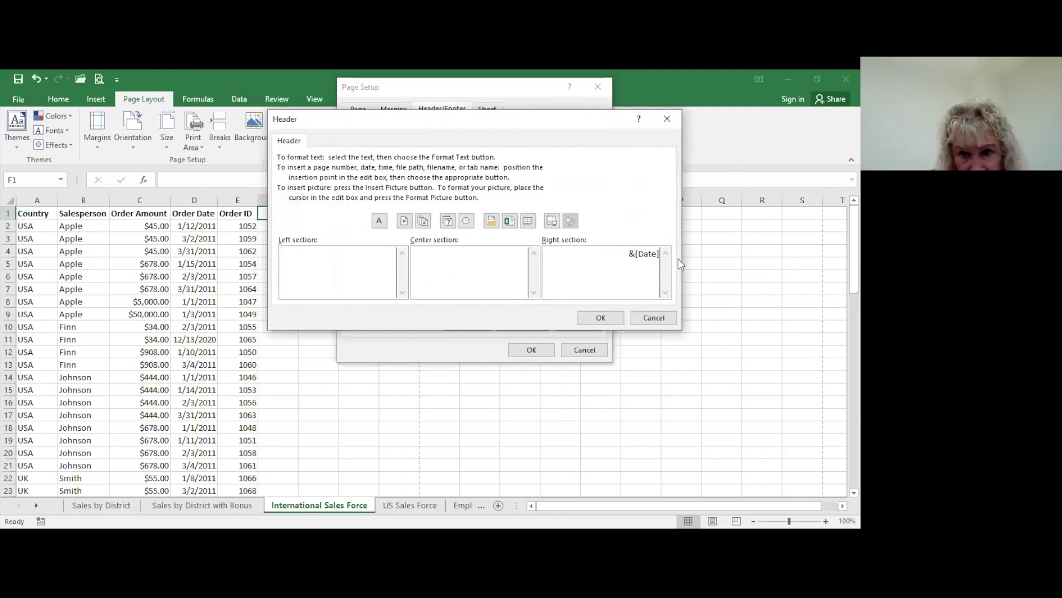
{"action": "left_click_drag", "start_coordinate": [629, 253], "coordinate": [657, 240]}
{"action": "key", "text": "Delete"}
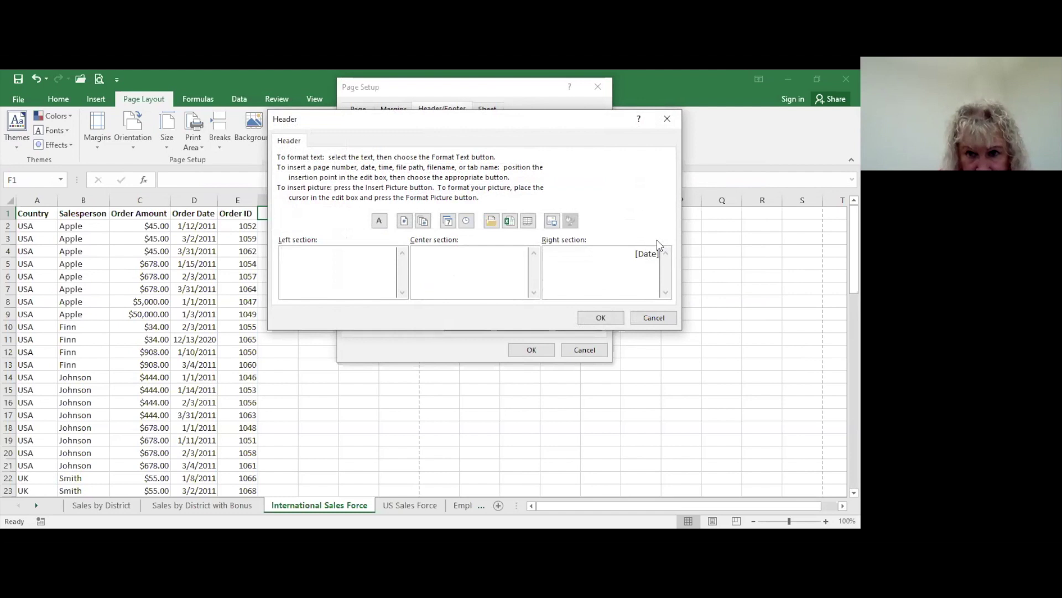
{"action": "key", "text": "Delete"}
{"action": "key", "text": "Delete"}
{"action": "key", "text": "Delete"}
{"action": "key", "text": "Delete"}
{"action": "key", "text": "Delete"}
{"action": "key", "text": "Delete"}
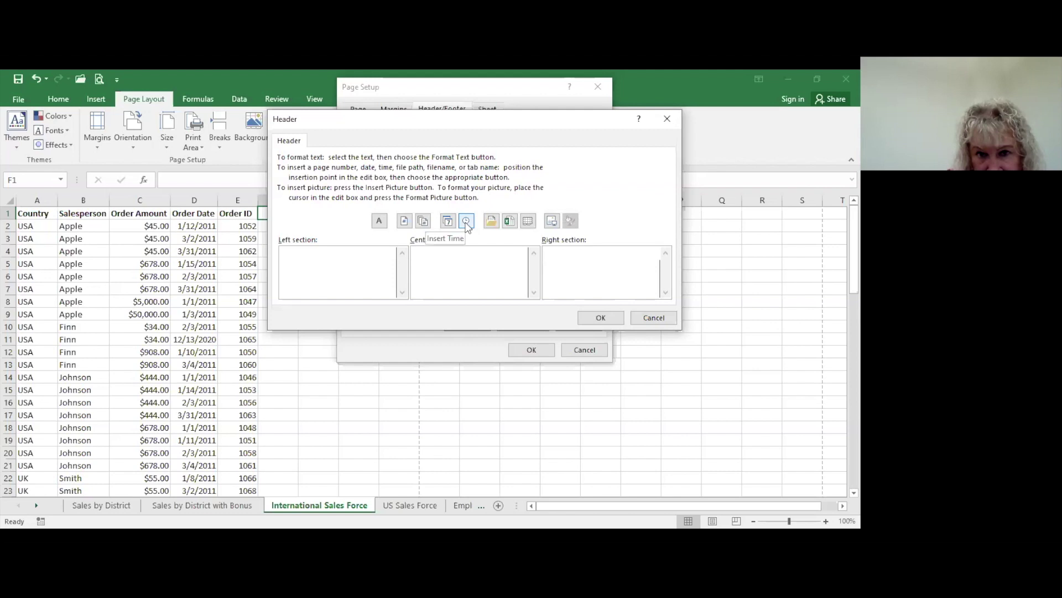
{"action": "left_click", "coordinate": [527, 221]}
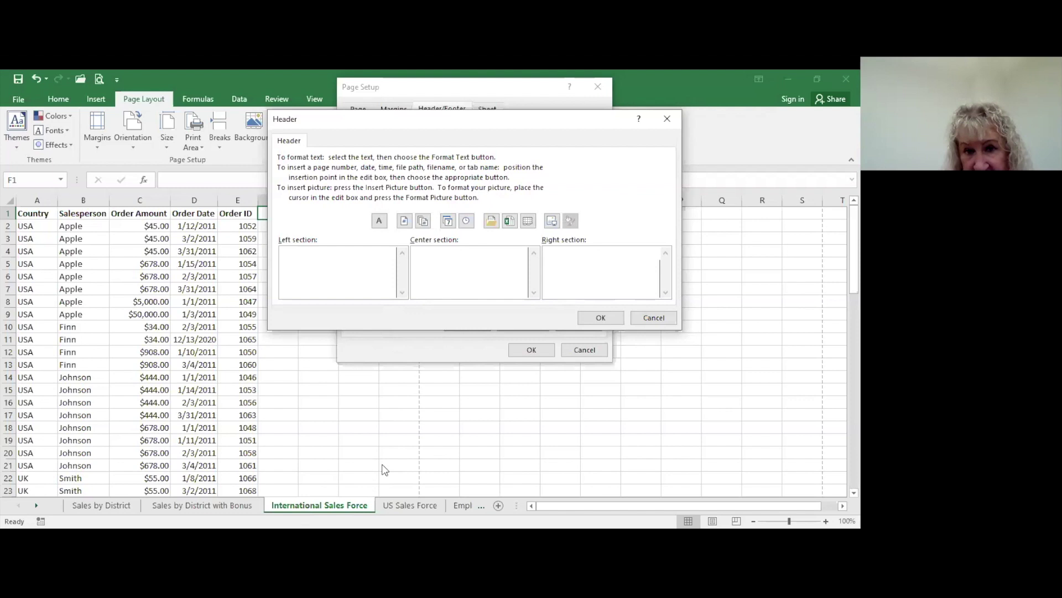
{"action": "left_click", "coordinate": [524, 222]}
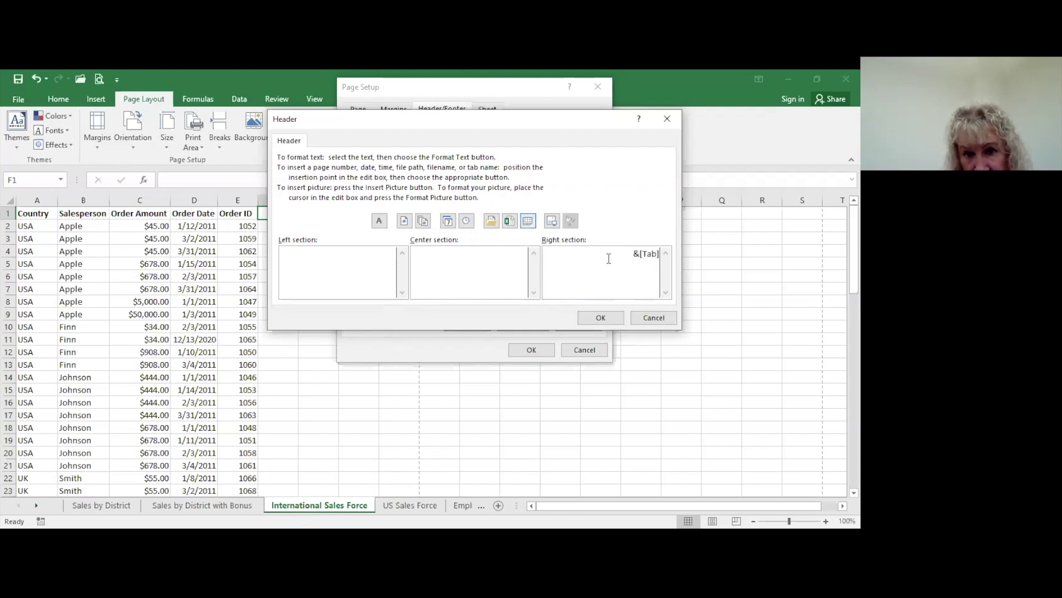
{"action": "left_click_drag", "start_coordinate": [634, 254], "coordinate": [675, 252]}
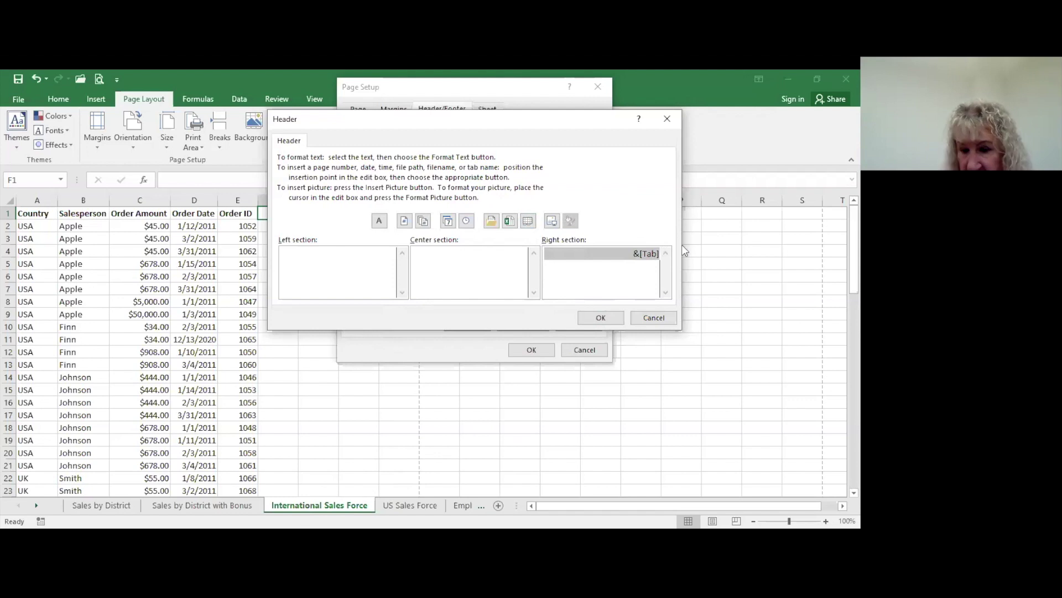
{"action": "key", "text": "Delete"}
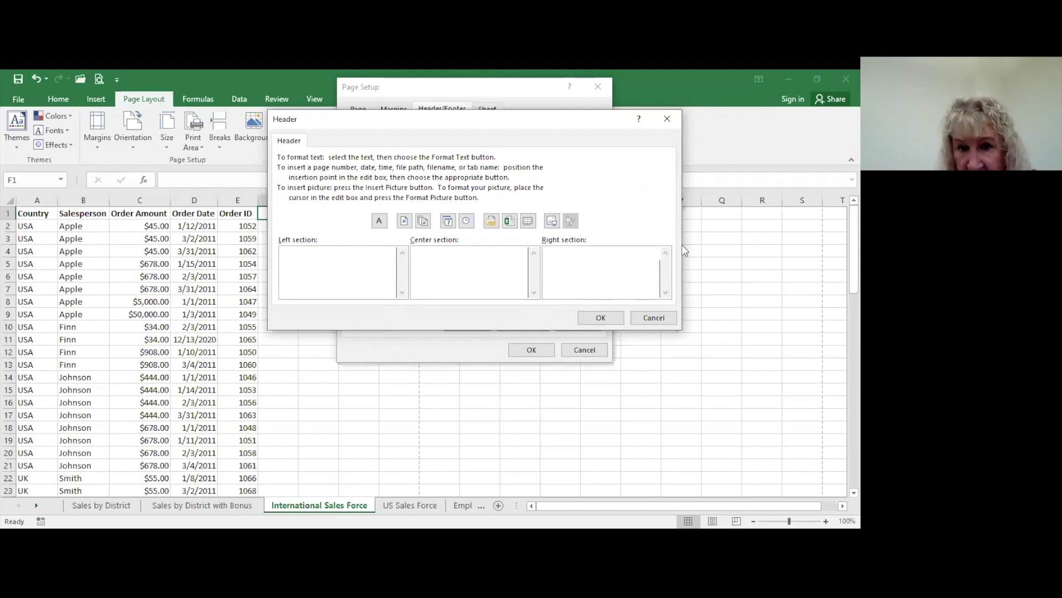
- Insert the sheet name in the header's left section and the date in its right section, and accept the custom header
{"action": "left_click", "coordinate": [290, 258]}
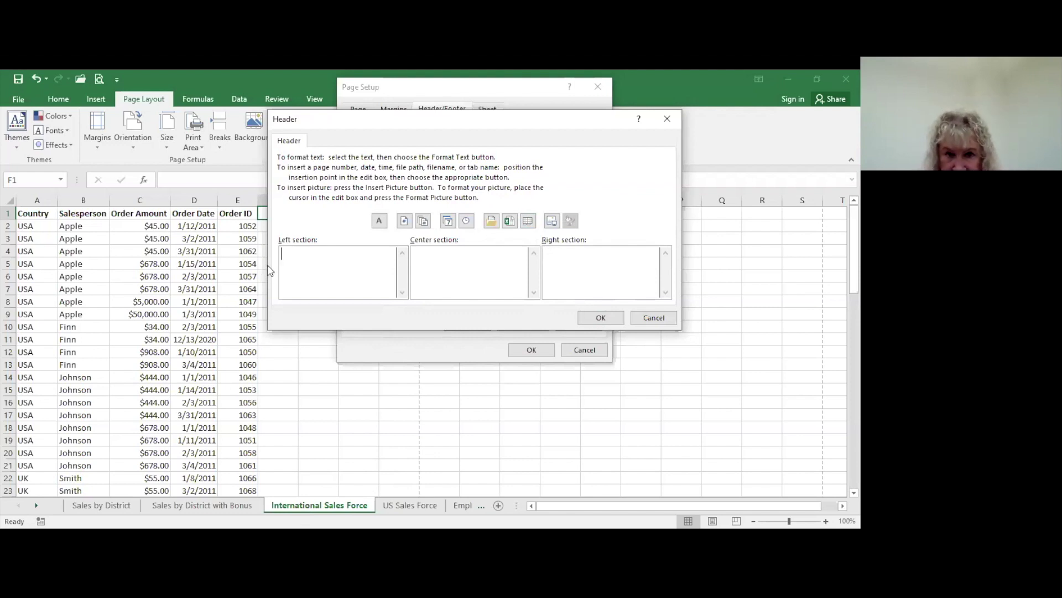
{"action": "left_click", "coordinate": [529, 222]}
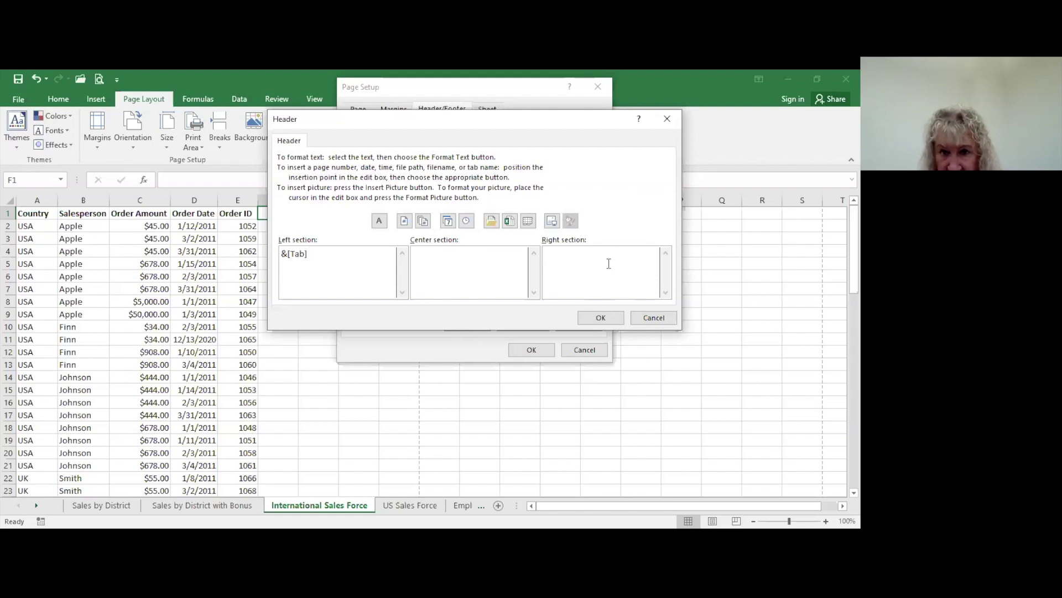
{"action": "left_click", "coordinate": [447, 221]}
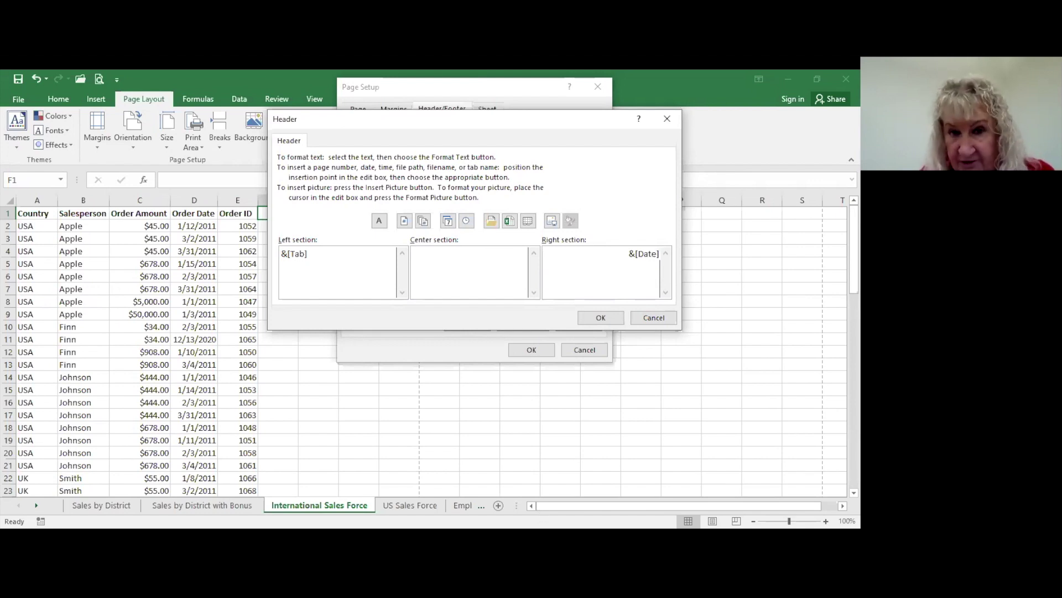
{"action": "left_click", "coordinate": [601, 318]}
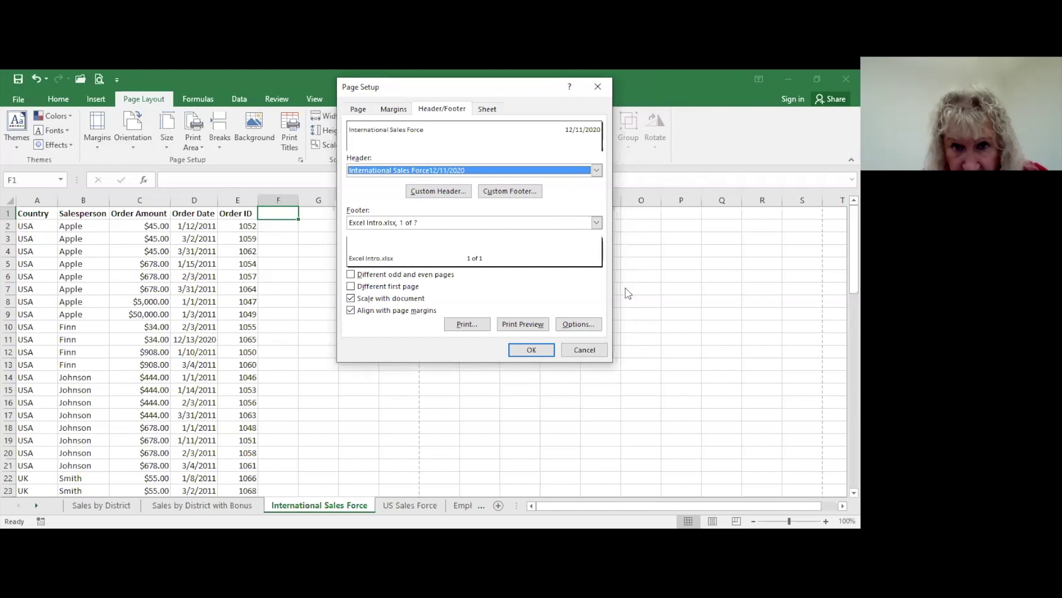
- Open the custom footer and delete the file name from its left section and the page numbering from its center section
{"action": "left_click", "coordinate": [520, 192]}
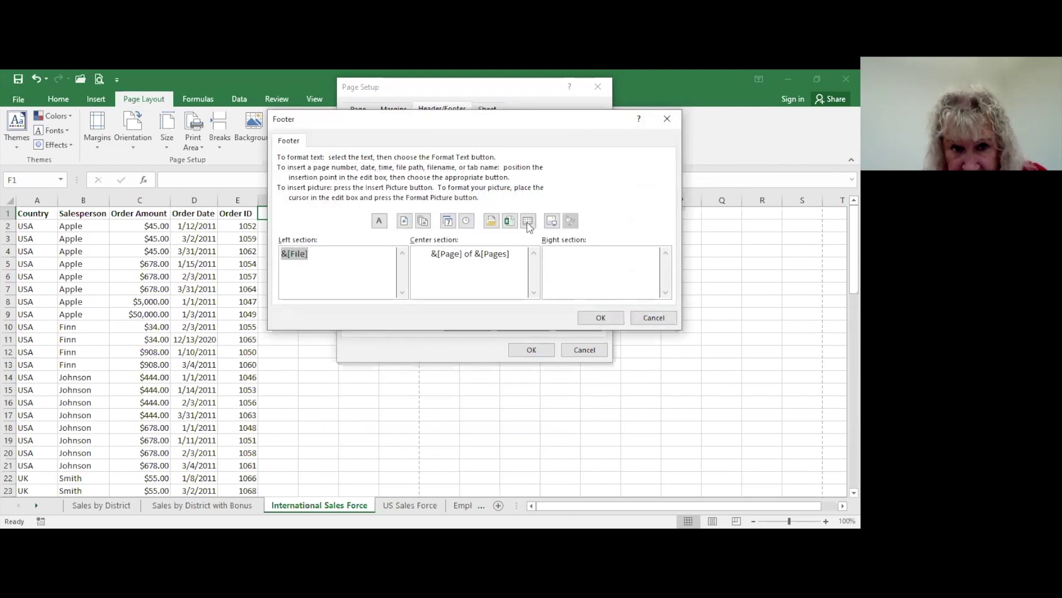
{"action": "key", "text": "Delete"}
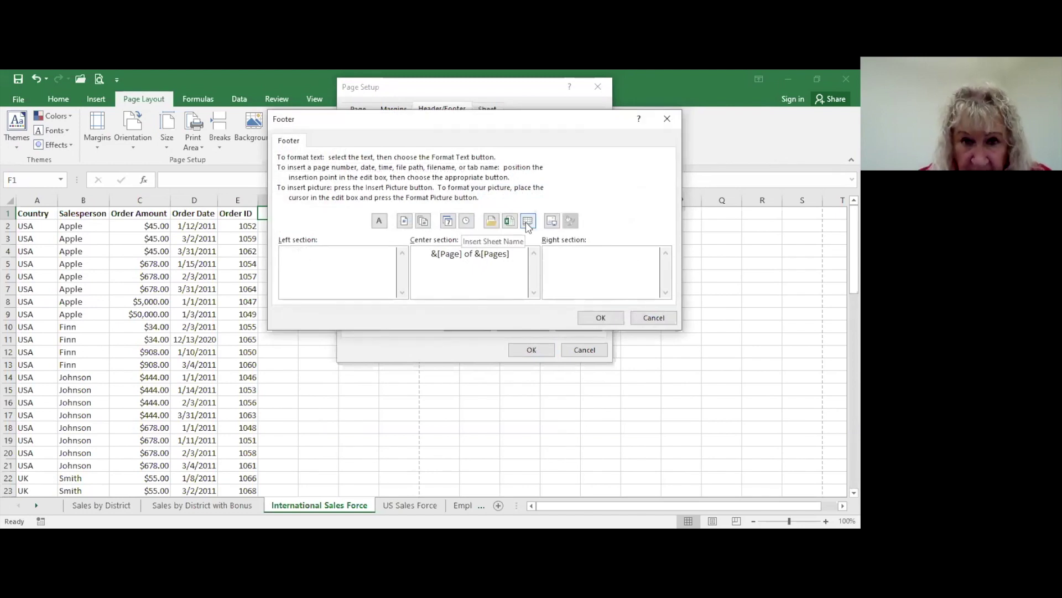
{"action": "left_click_drag", "start_coordinate": [416, 255], "coordinate": [546, 258]}
{"action": "key", "text": "Delete"}
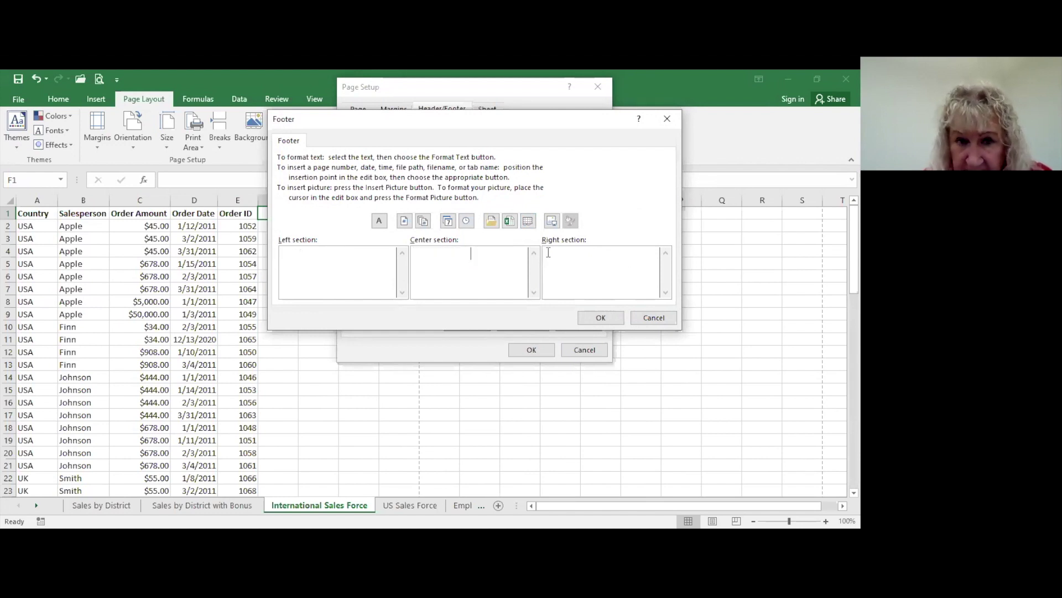
- Insert the file name in the footer's left section and "&[Page] of &[Pages]" in its center section, and accept the footer
{"action": "left_click", "coordinate": [285, 257]}
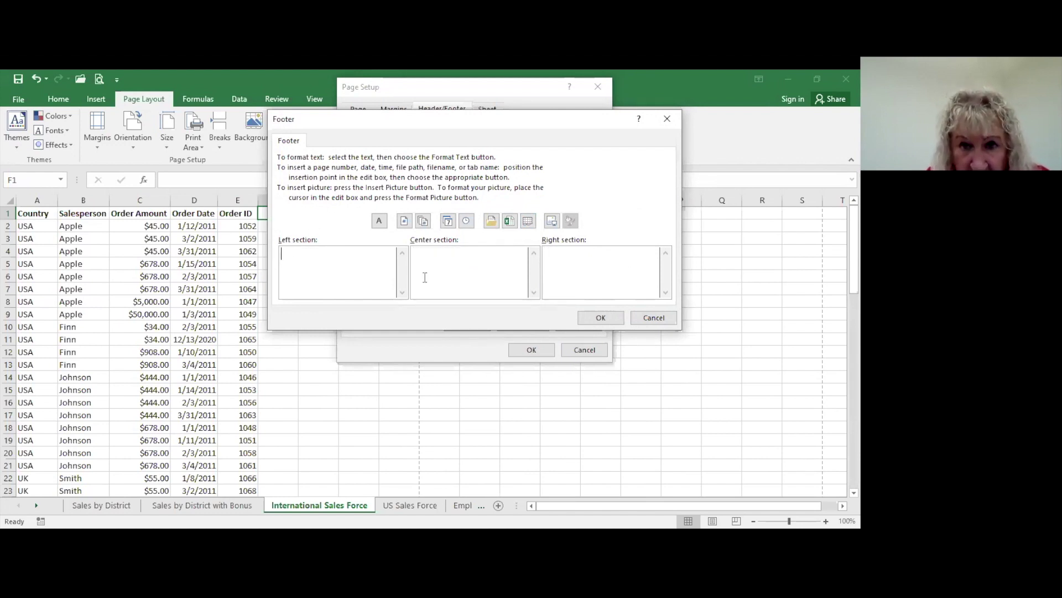
{"action": "left_click", "coordinate": [509, 223]}
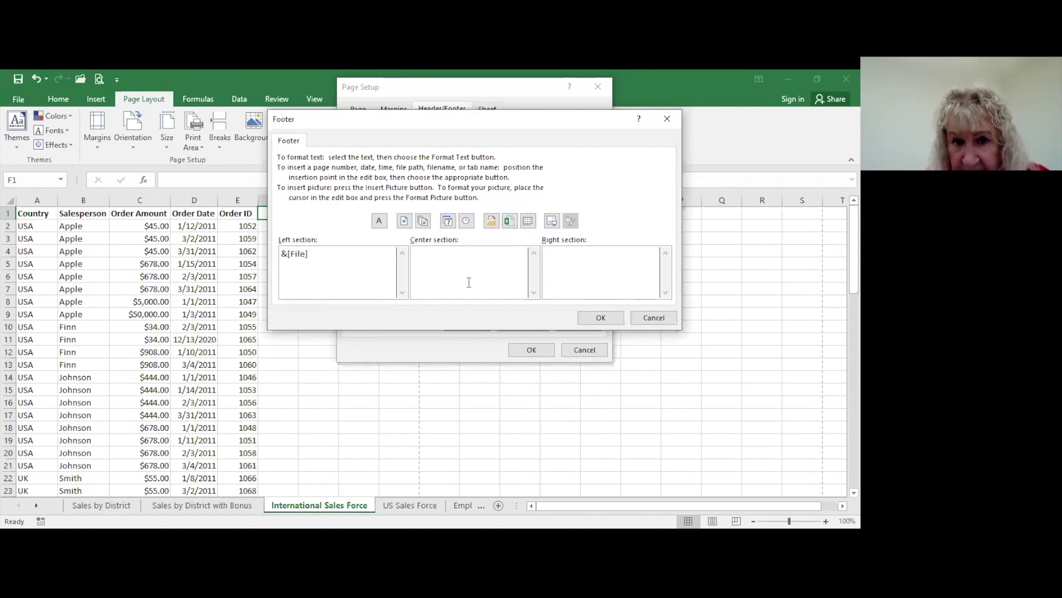
{"action": "left_click", "coordinate": [404, 220]}
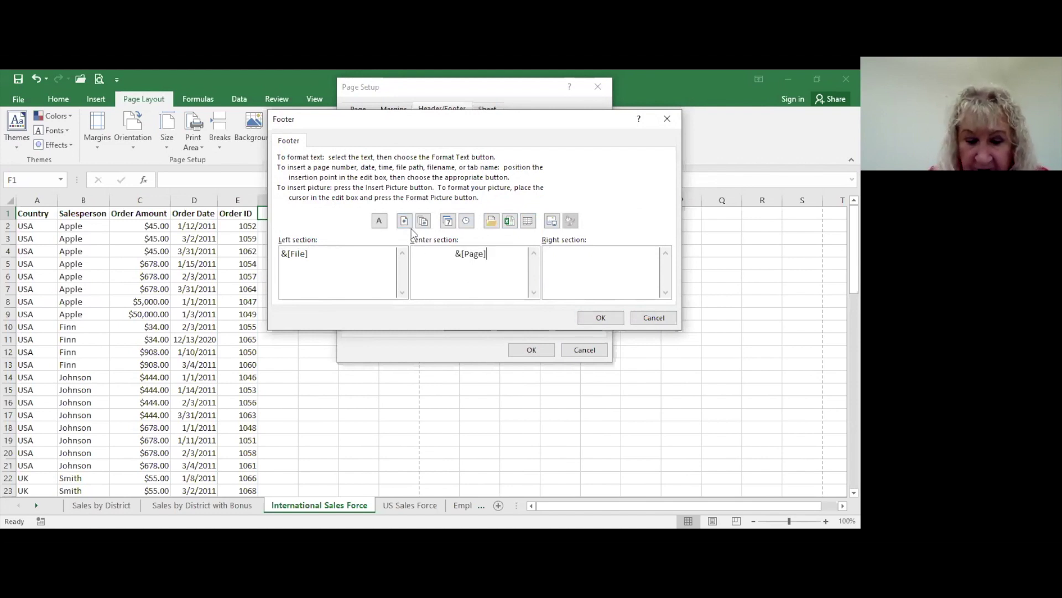
{"action": "type", "text": "of"}
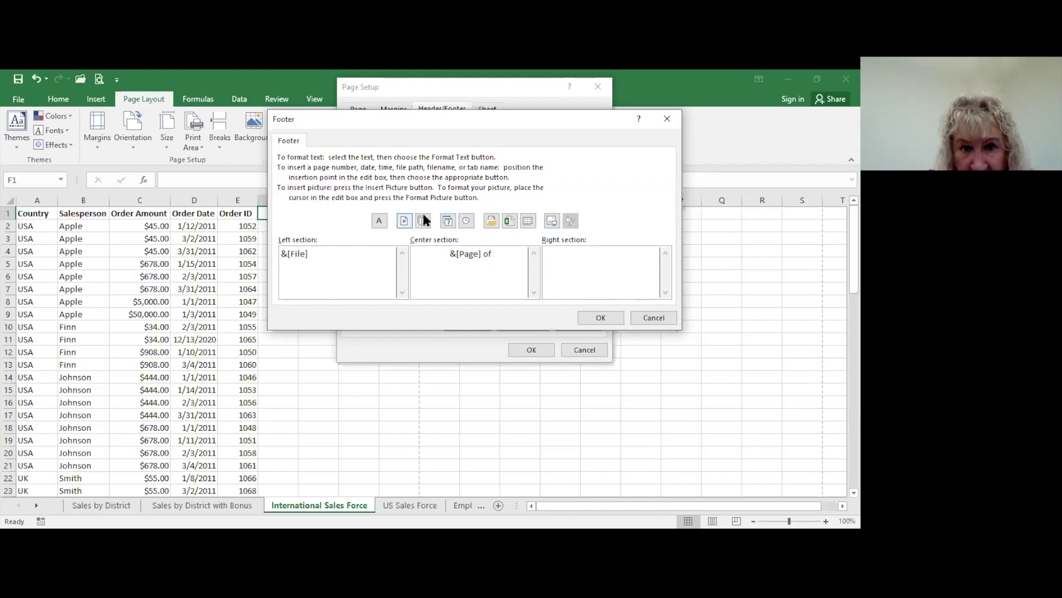
{"action": "left_click", "coordinate": [423, 222]}
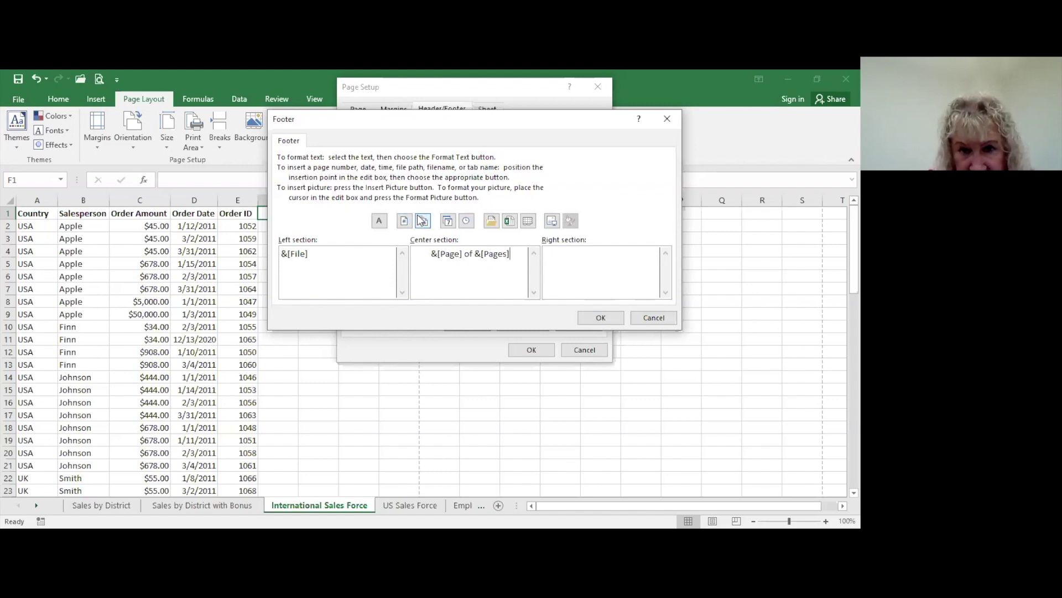
{"action": "left_click", "coordinate": [600, 317]}
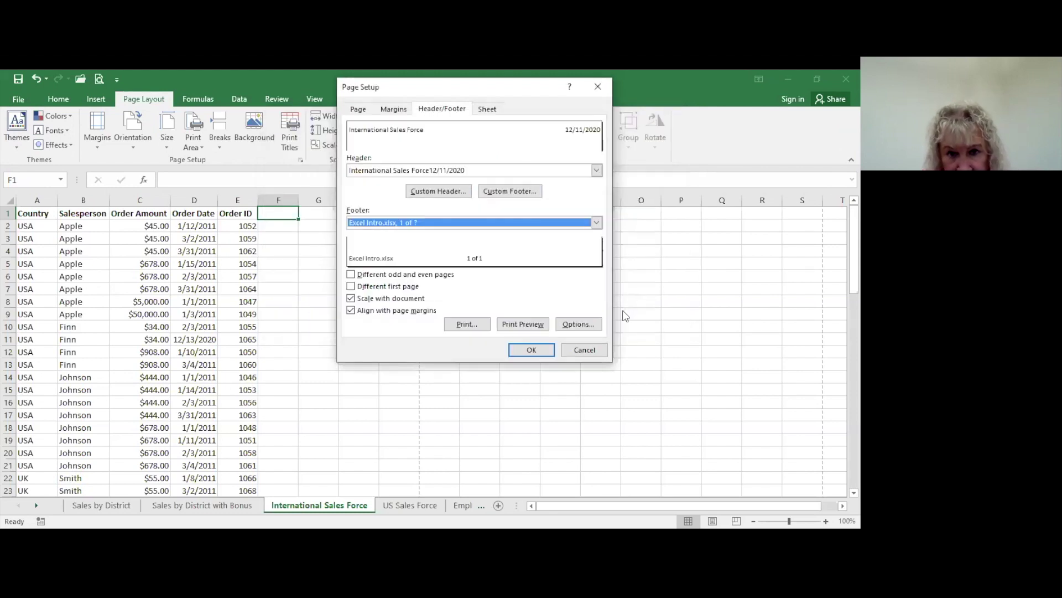
- Check the header and footer on both pages in the print preview, and return to the sheet
{"action": "left_click", "coordinate": [525, 325]}
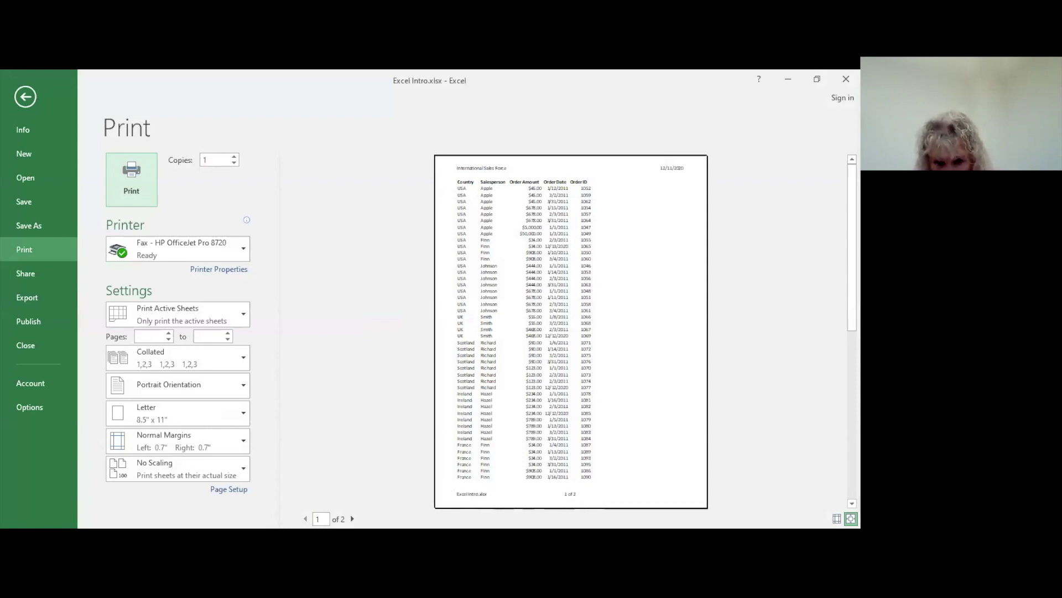
{"action": "left_click", "coordinate": [351, 518]}
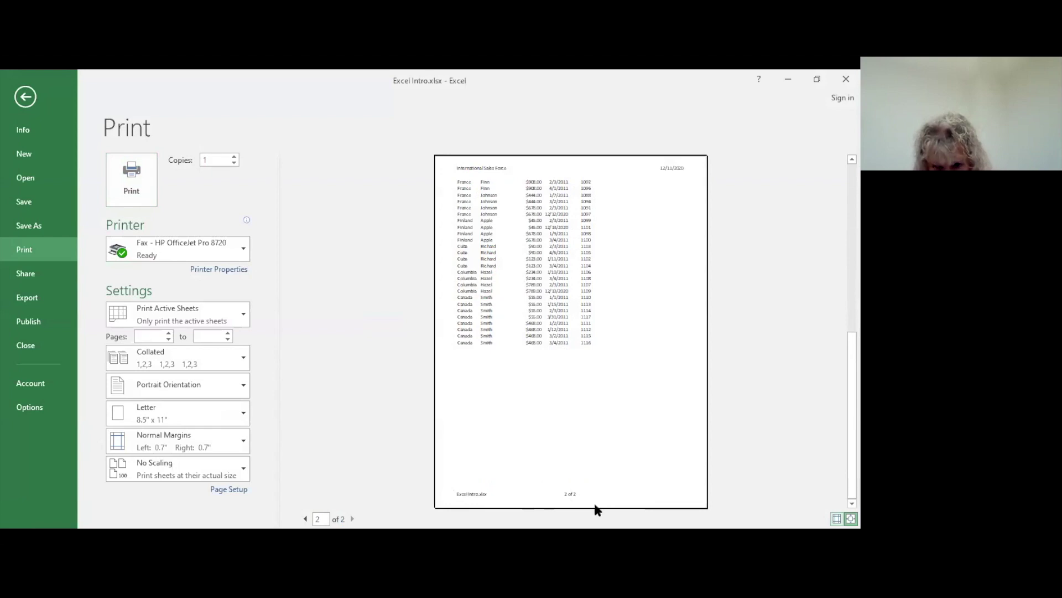
{"action": "scroll", "coordinate": [667, 430], "scroll_direction": "up", "scroll_amount": 3}
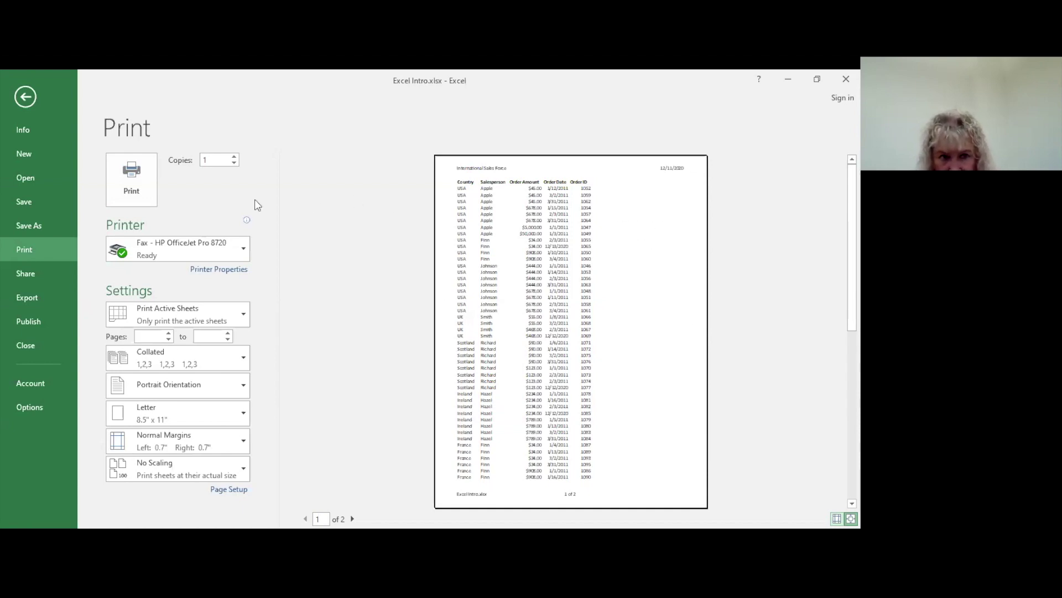
{"action": "left_click", "coordinate": [24, 100]}
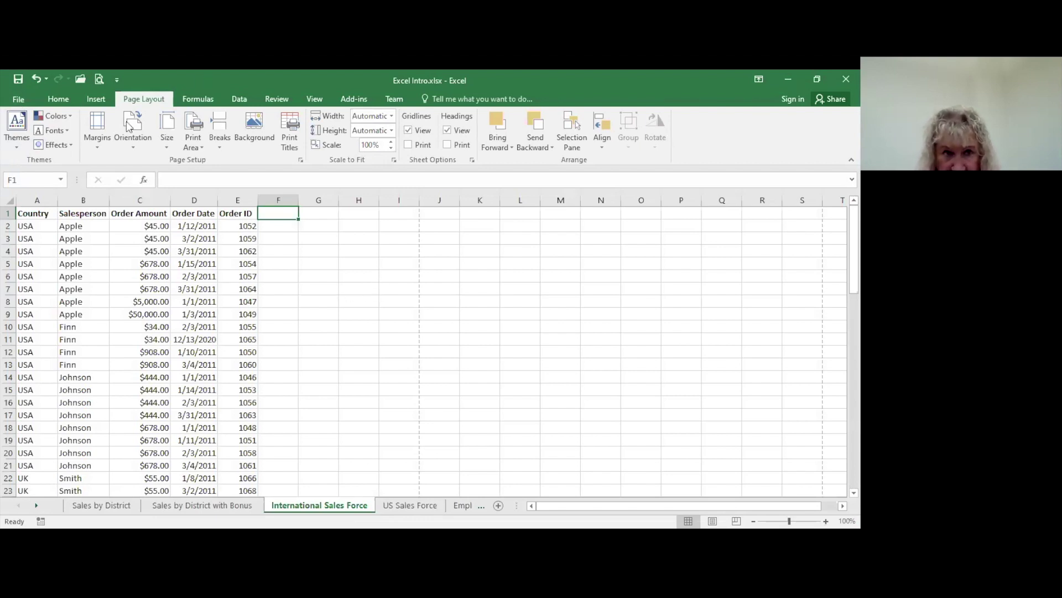
- In Page Setup, set row 1 ($1:$1) as the row to repeat at the top of every printed page
{"action": "left_click", "coordinate": [301, 160]}
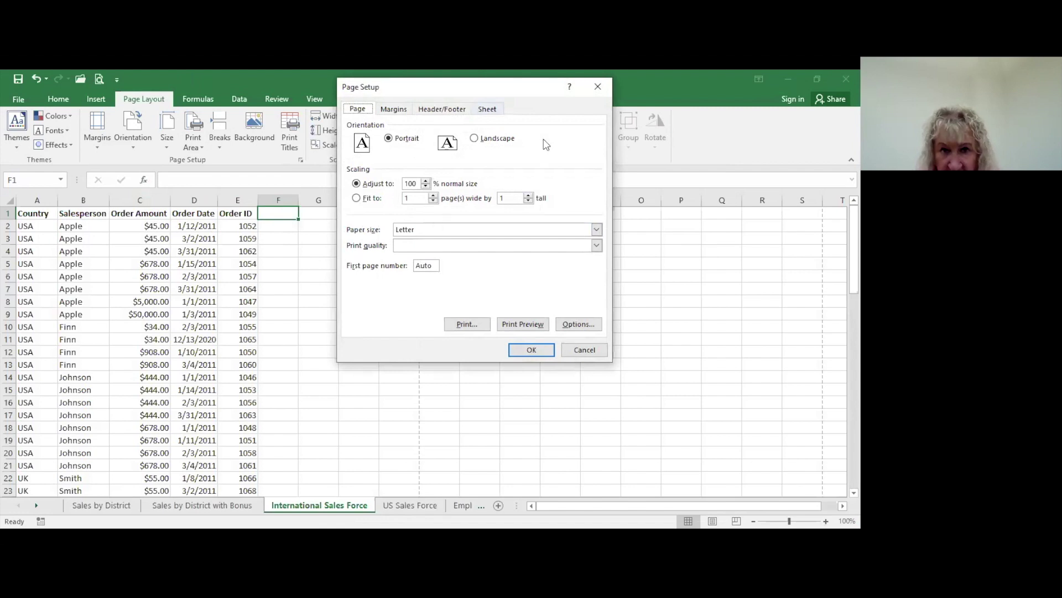
{"action": "left_click", "coordinate": [488, 109]}
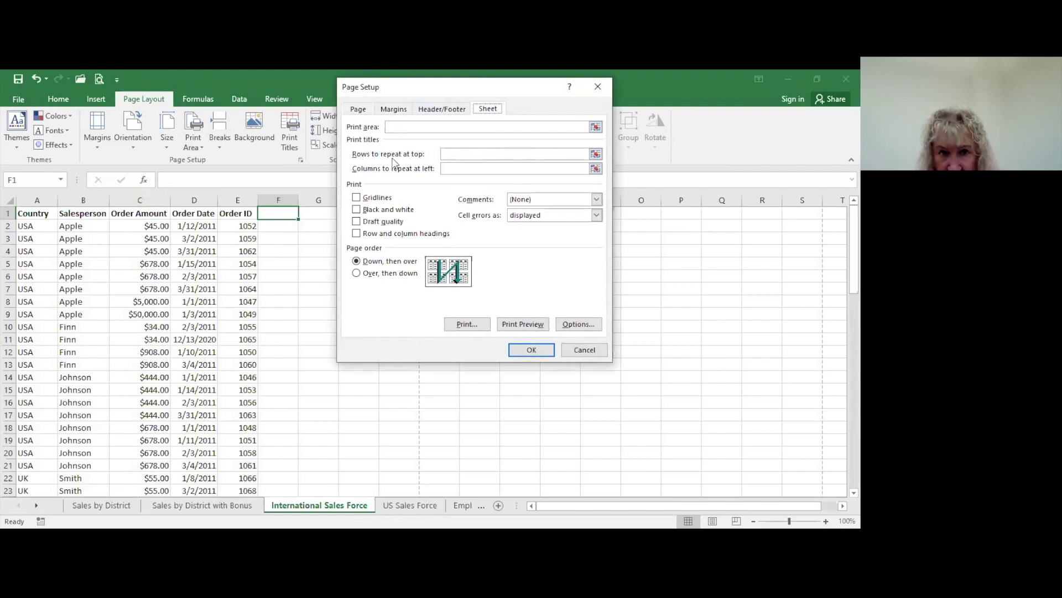
{"action": "left_click", "coordinate": [470, 153]}
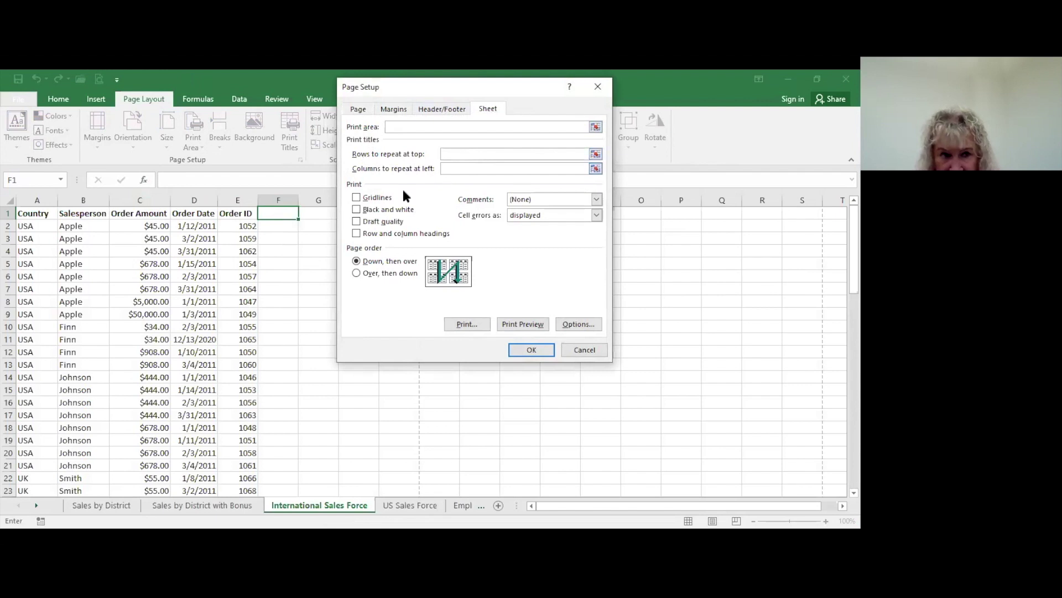
{"action": "left_click", "coordinate": [10, 213]}
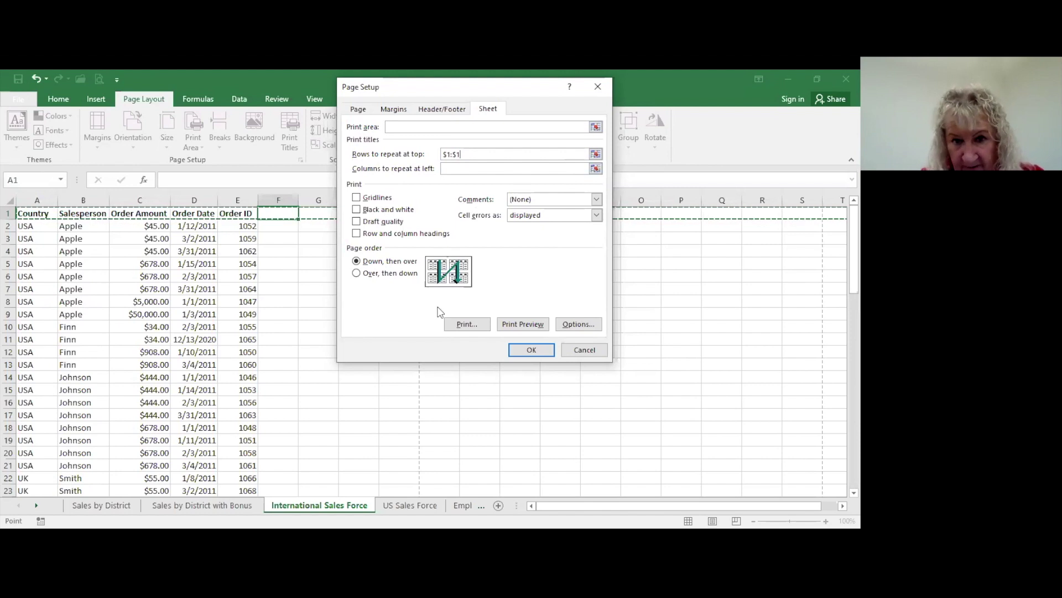
- Check the repeated heading row on the second page of the print preview, and return to the sheet
{"action": "left_click", "coordinate": [531, 325]}
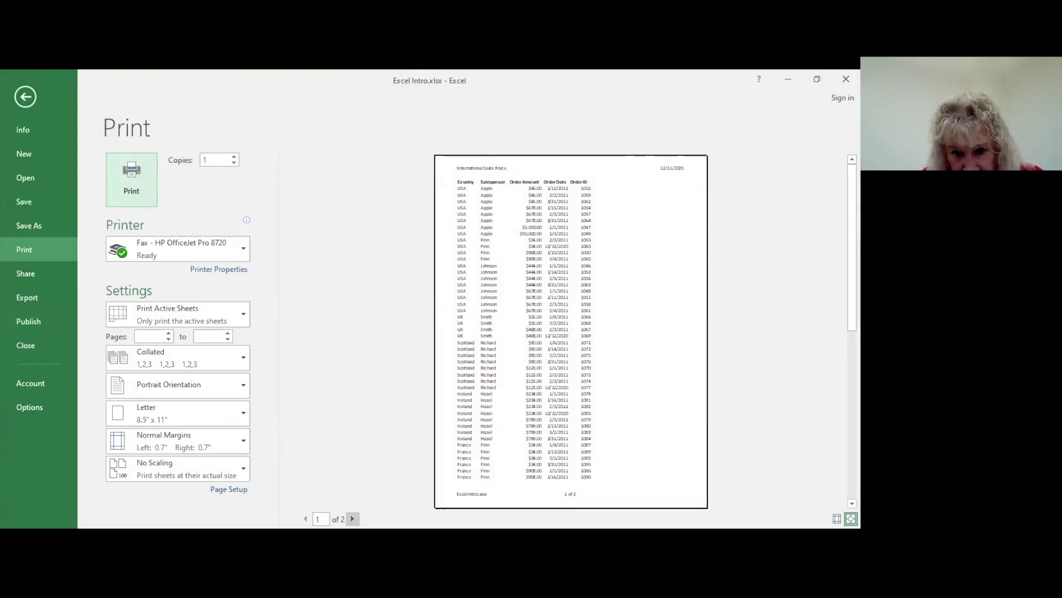
{"action": "left_click", "coordinate": [352, 519]}
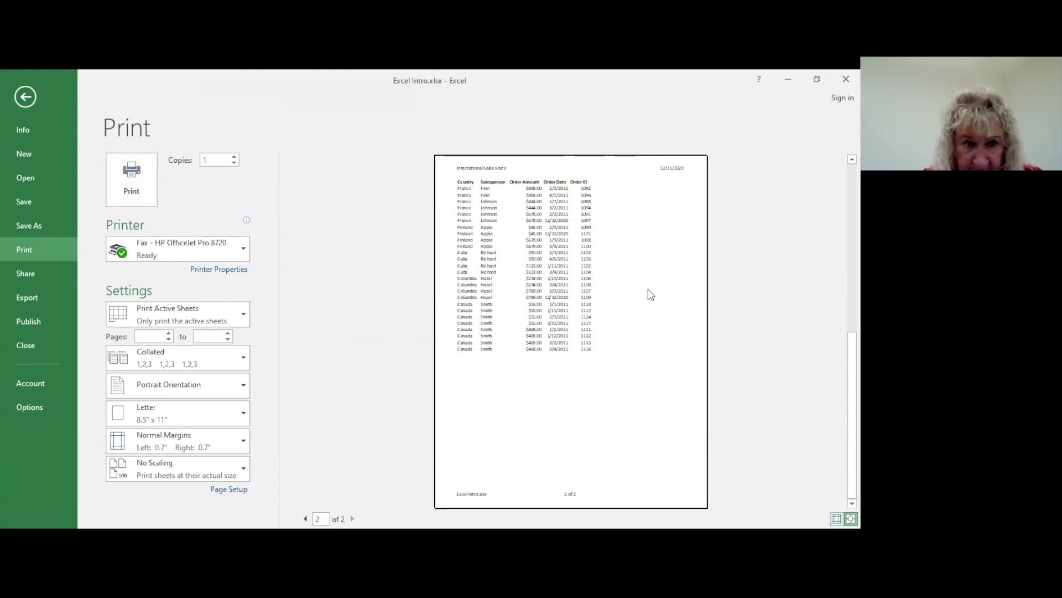
{"action": "left_click", "coordinate": [25, 97]}
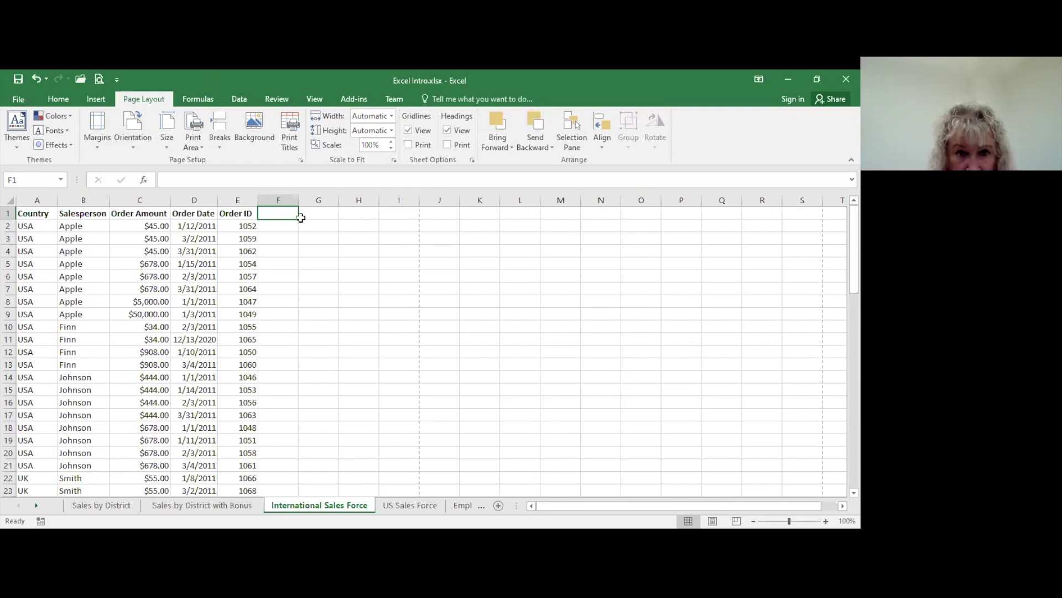
- Scale the International Sales Force printout to fit 1 page wide by 2 pages tall
{"action": "left_click", "coordinate": [301, 160]}
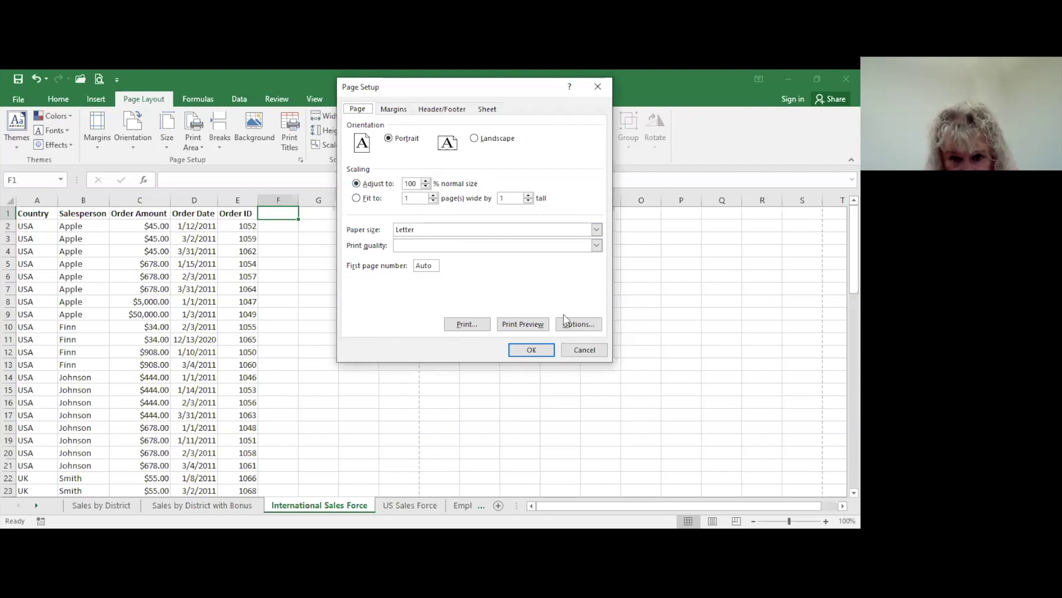
{"action": "left_click", "coordinate": [356, 199]}
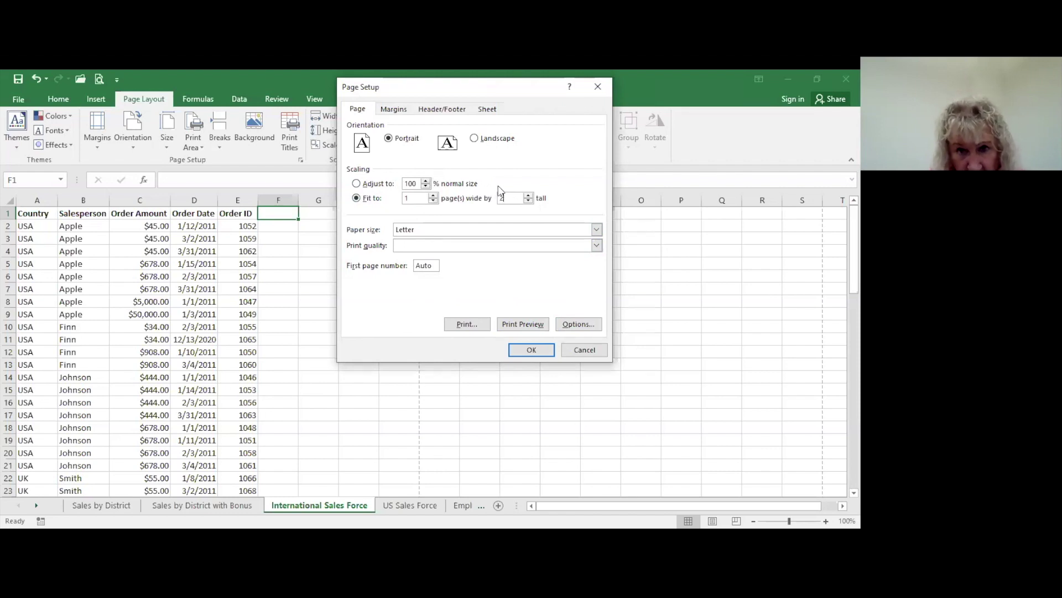
{"action": "left_click", "coordinate": [530, 351]}
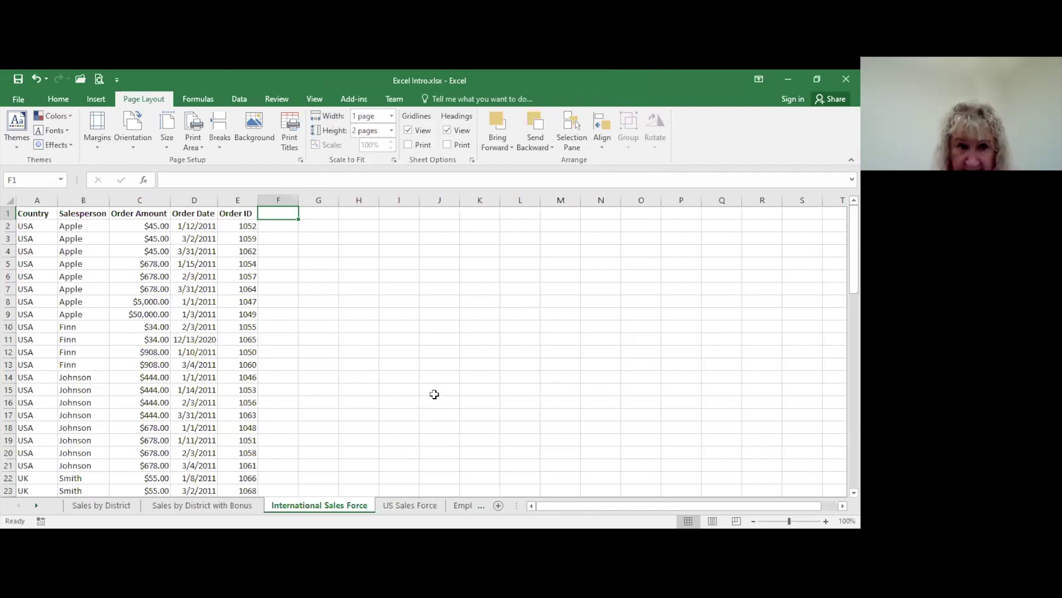
- Set the print scaling in Page Setup to adjust to 95% of normal size
{"action": "left_click", "coordinate": [300, 159]}
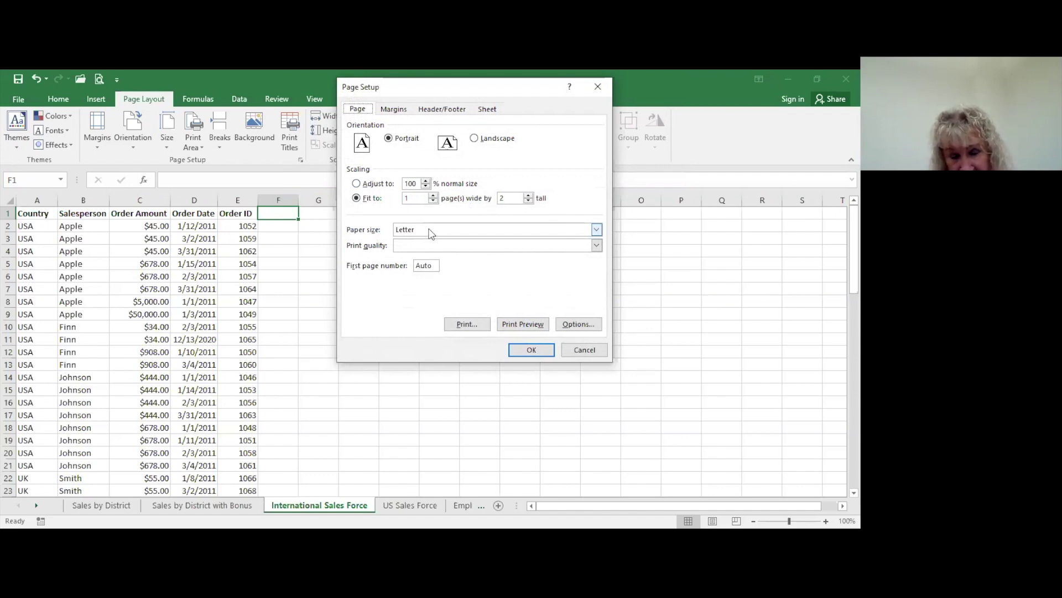
{"action": "left_click", "coordinate": [356, 184]}
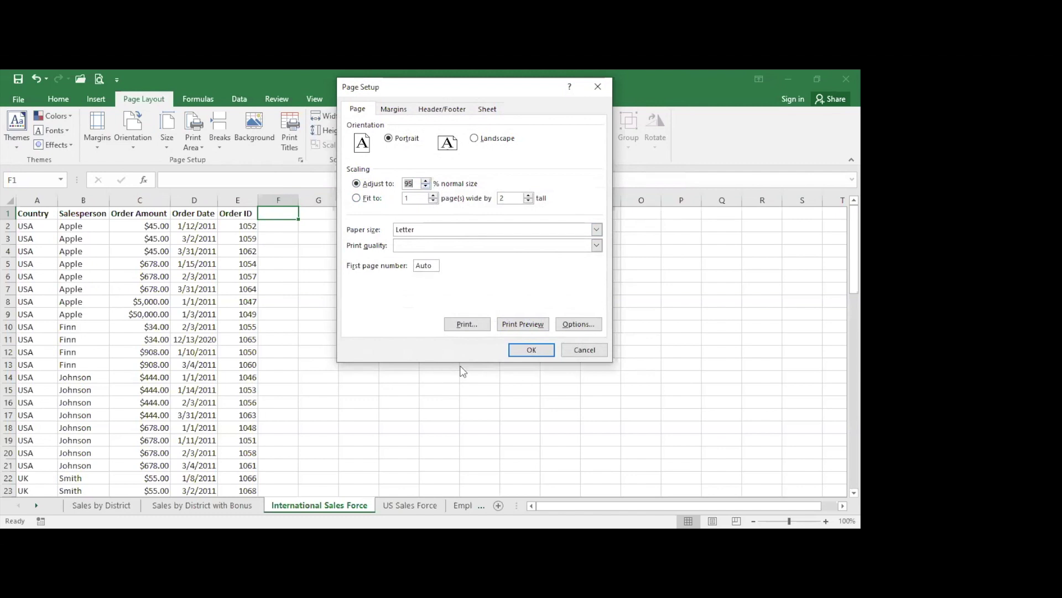
{"action": "left_click", "coordinate": [541, 350]}
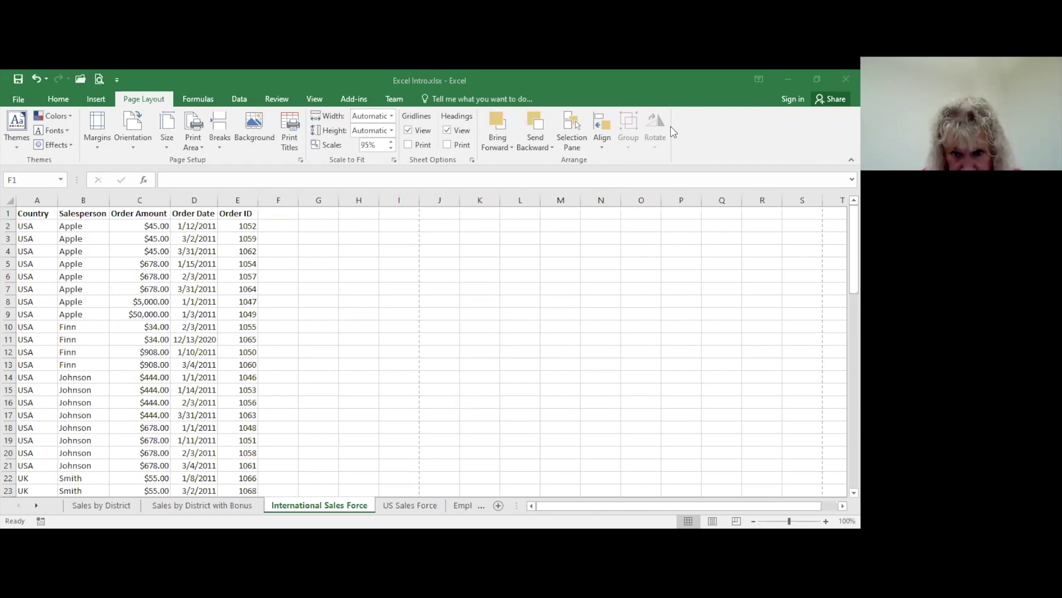
- Switch to the Book2 workbook and delete the contents of cells A1 to D1
{"action": "left_click", "coordinate": [699, 477]}
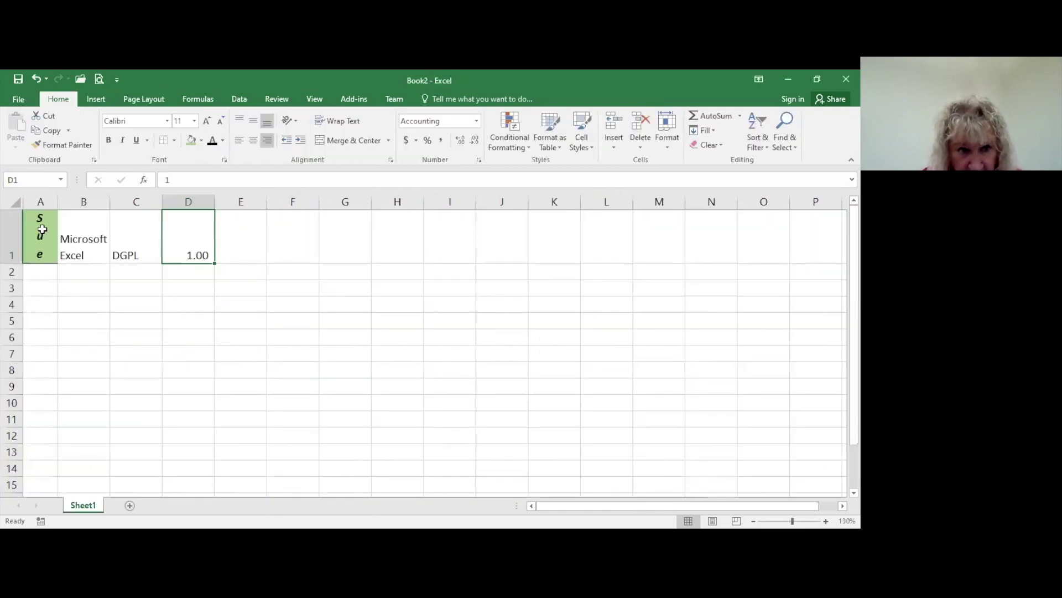
{"action": "left_click_drag", "start_coordinate": [32, 230], "coordinate": [206, 214]}
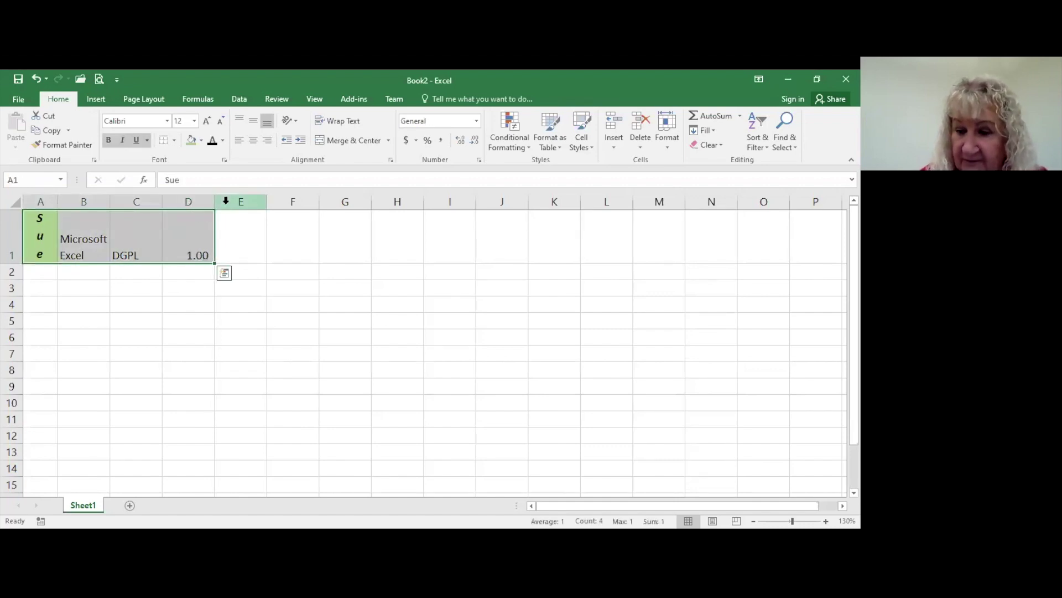
{"action": "key", "text": "Delete"}
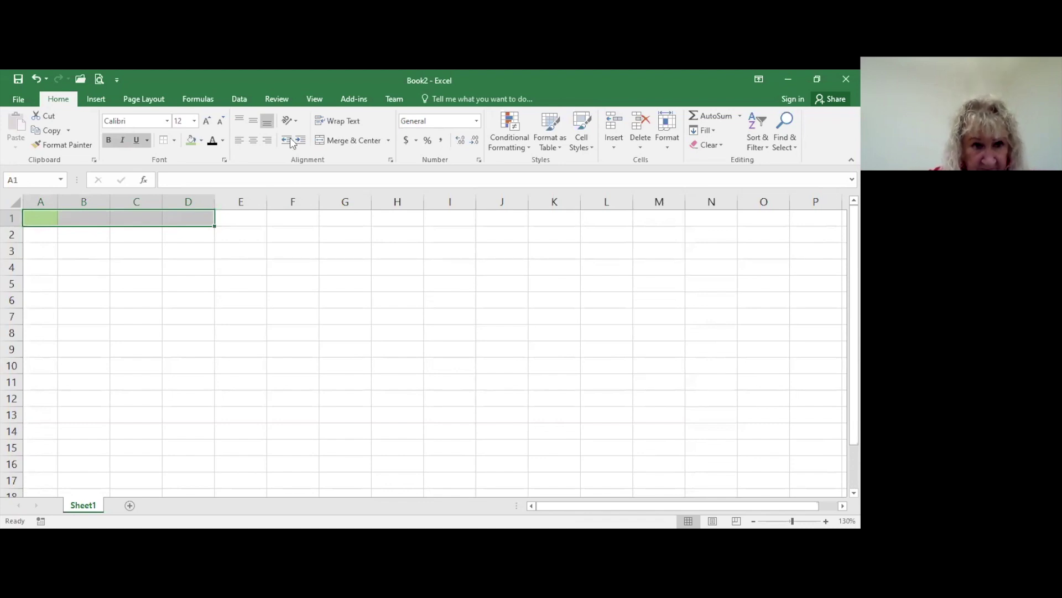
- Remove the green fill from cell A1 by setting it to No Fill
{"action": "left_click", "coordinate": [32, 219]}
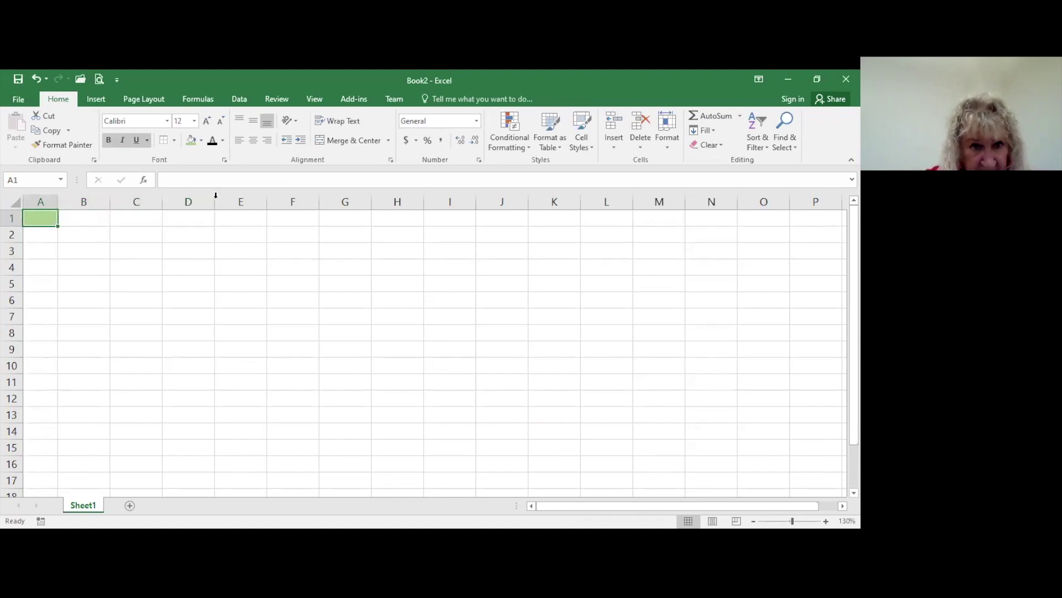
{"action": "left_click", "coordinate": [201, 140]}
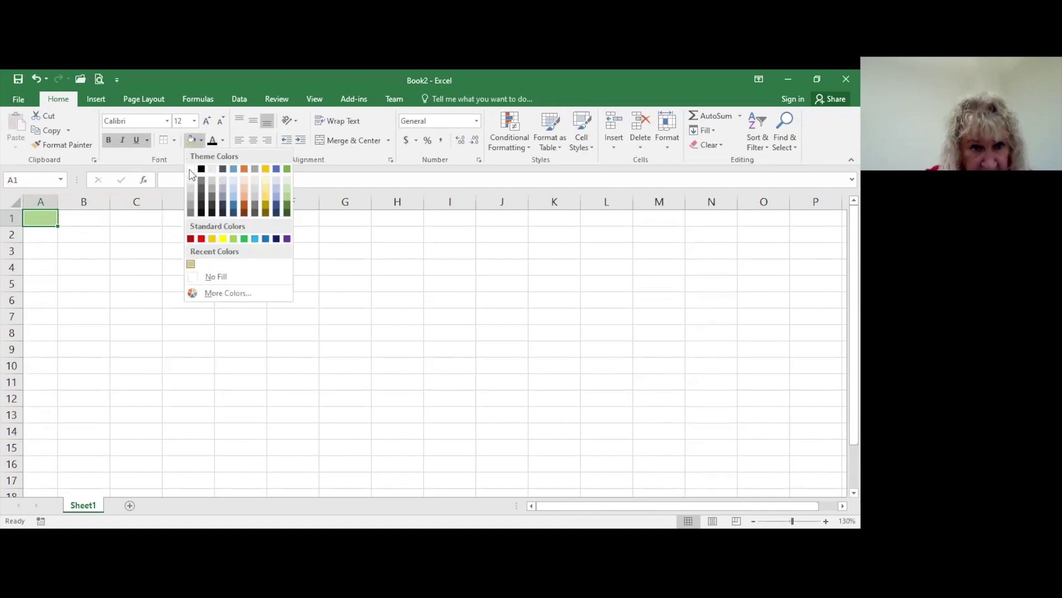
{"action": "left_click", "coordinate": [214, 278]}
{"action": "left_click", "coordinate": [208, 285]}
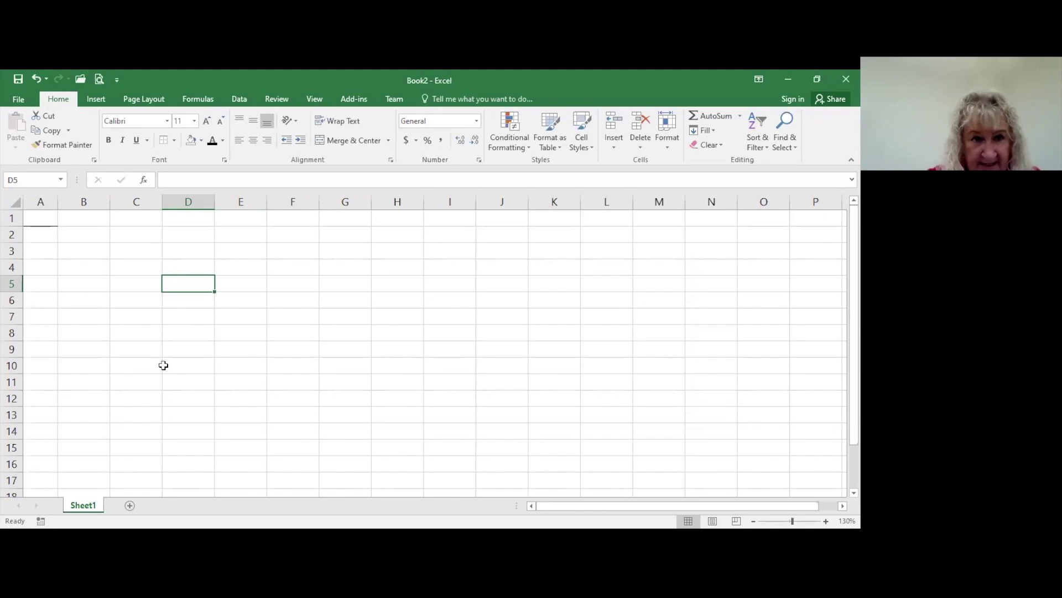
- Widen column A slightly and enter the formula =2+2 in cell A1
{"action": "left_click", "coordinate": [39, 219]}
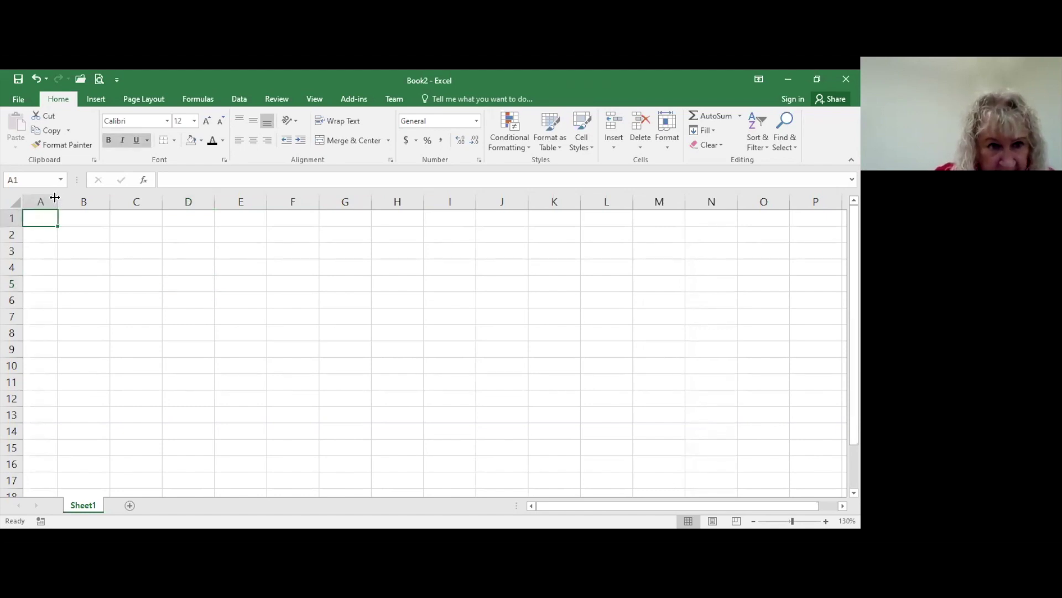
{"action": "left_click_drag", "start_coordinate": [55, 198], "coordinate": [67, 198]}
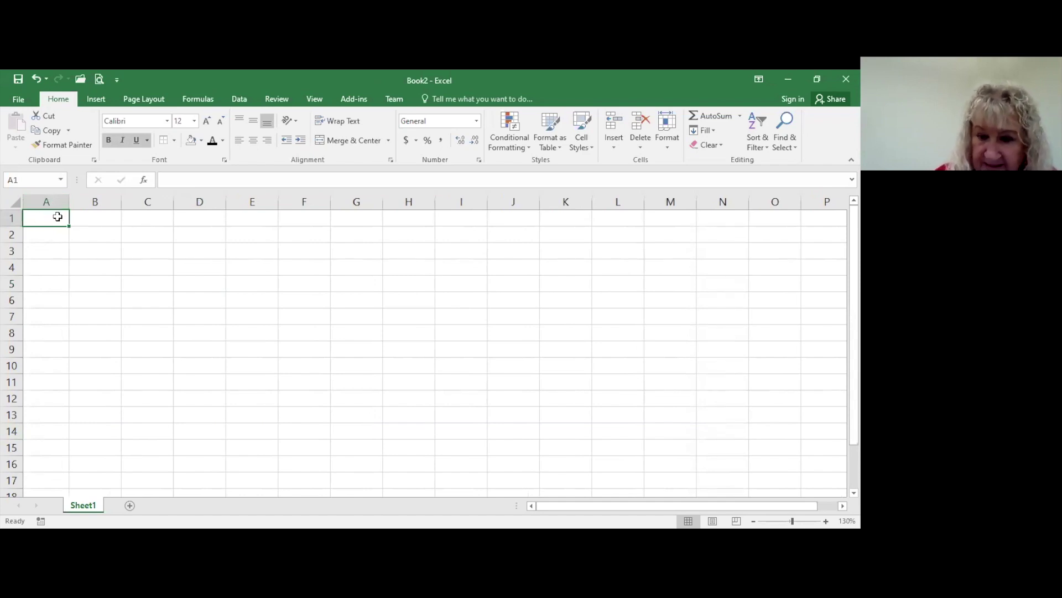
{"action": "type", "text": "="}
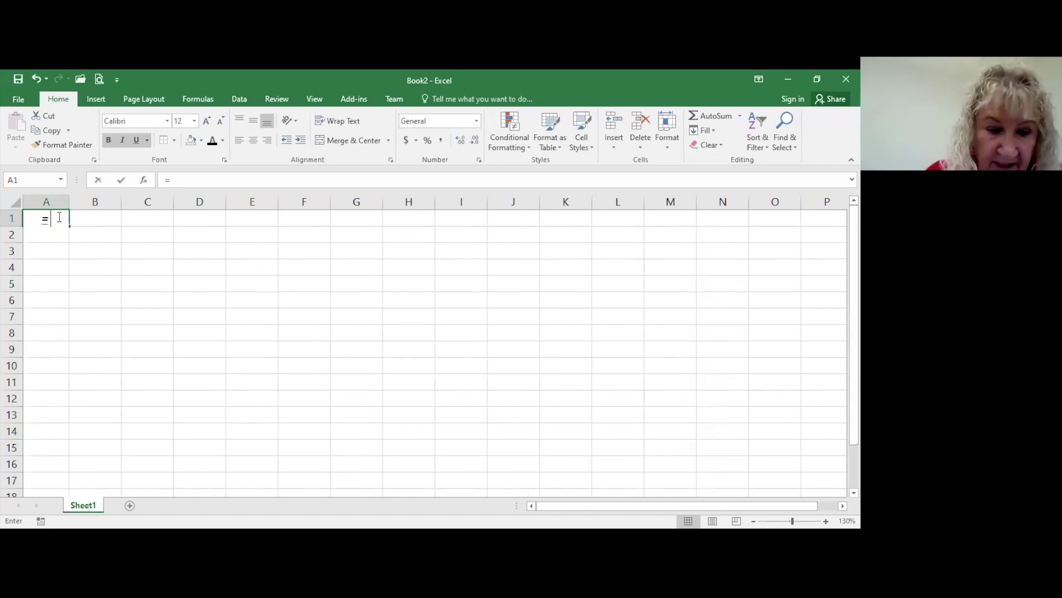
{"action": "type", "text": "2"}
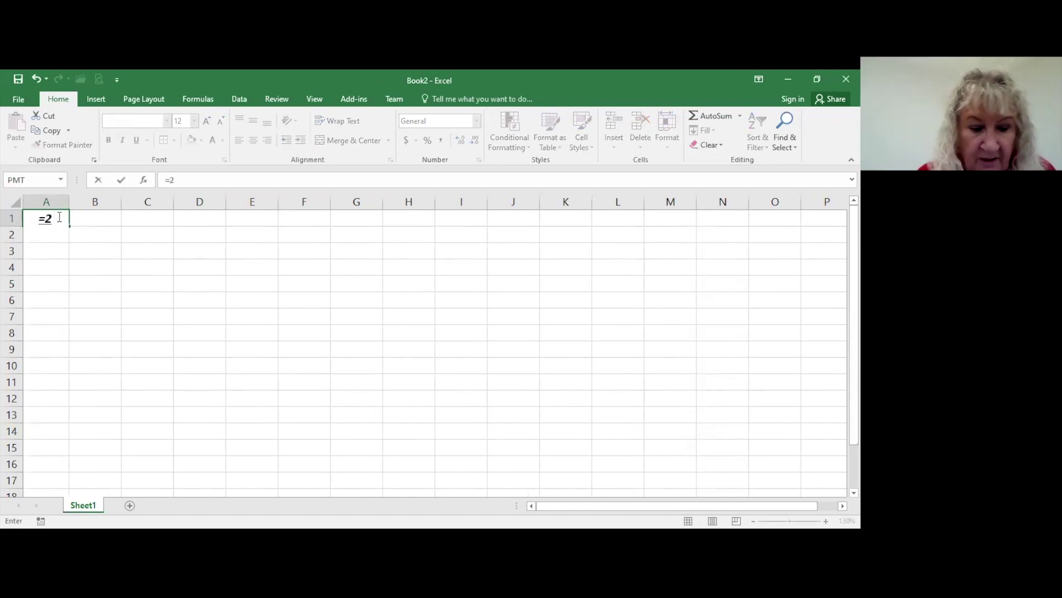
{"action": "type", "text": "+2"}
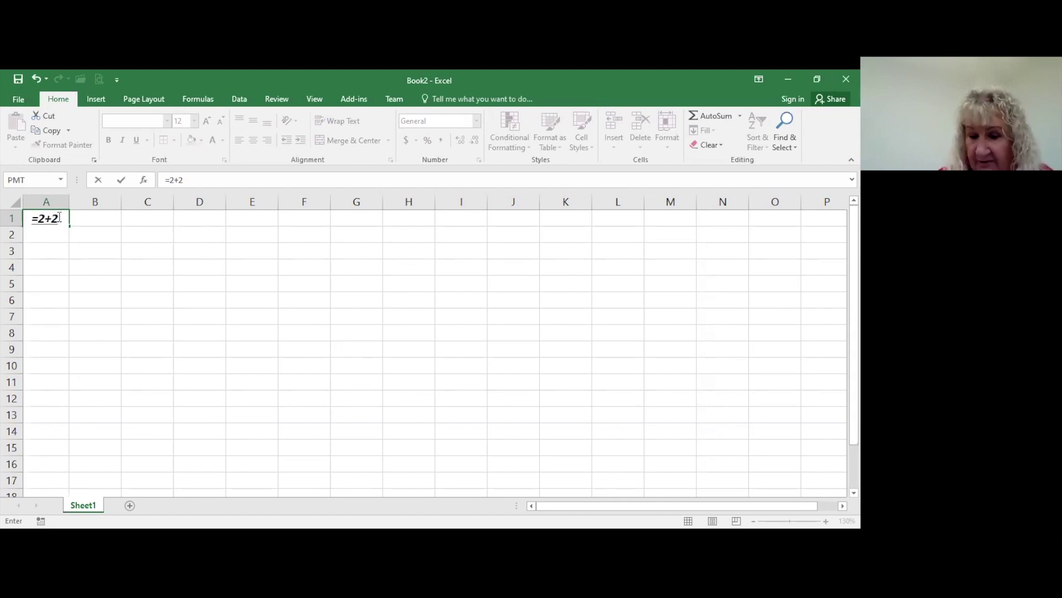
{"action": "key", "text": "Tab"}
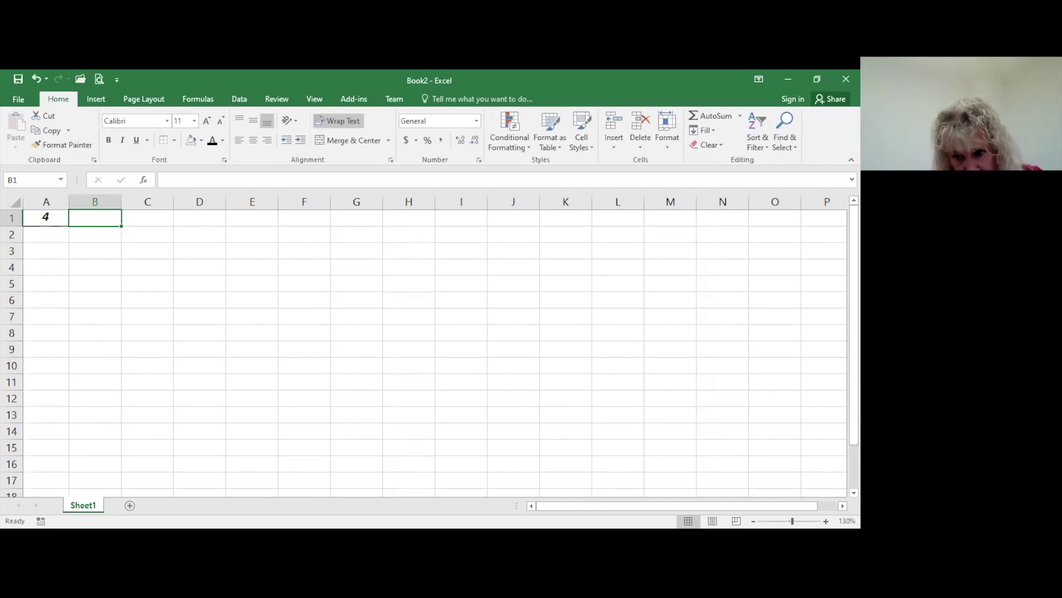
- Enter the formula =2+2*8 in cell A2, multiplying without any parentheses
{"action": "left_click", "coordinate": [45, 232]}
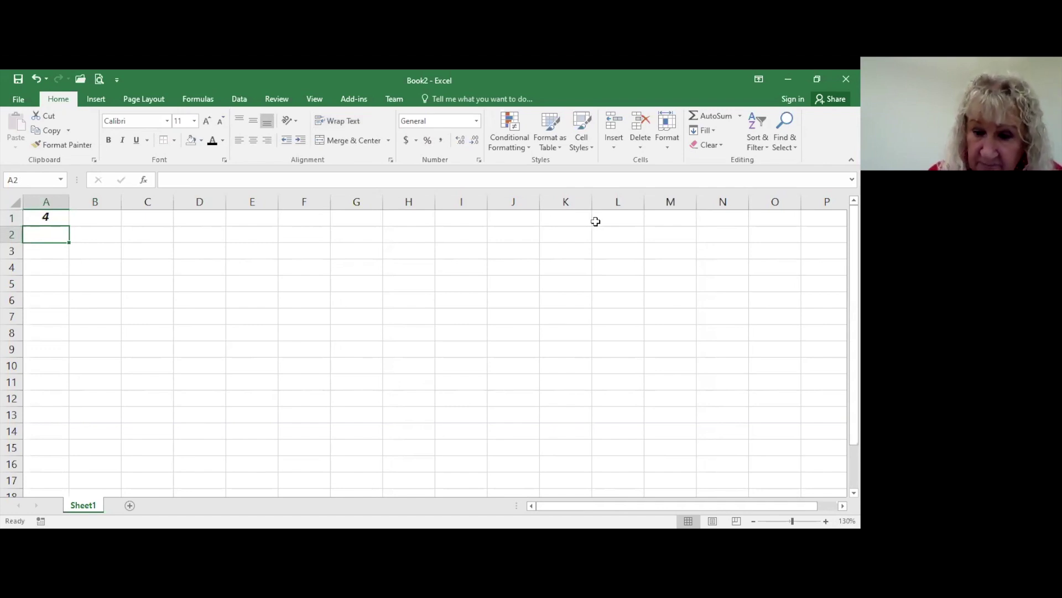
{"action": "type", "text": "="}
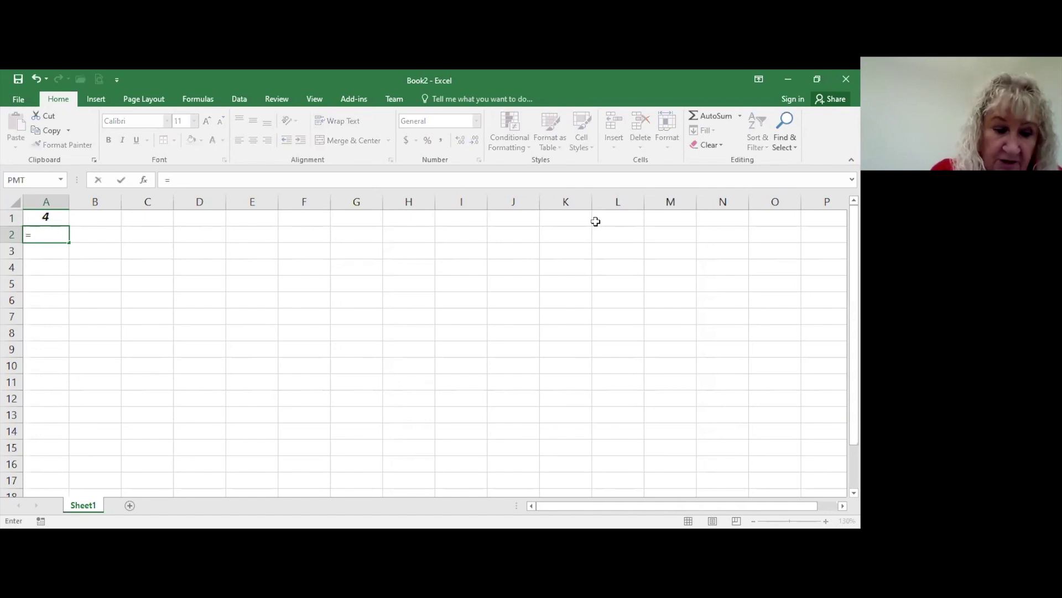
{"action": "type", "text": "2+"}
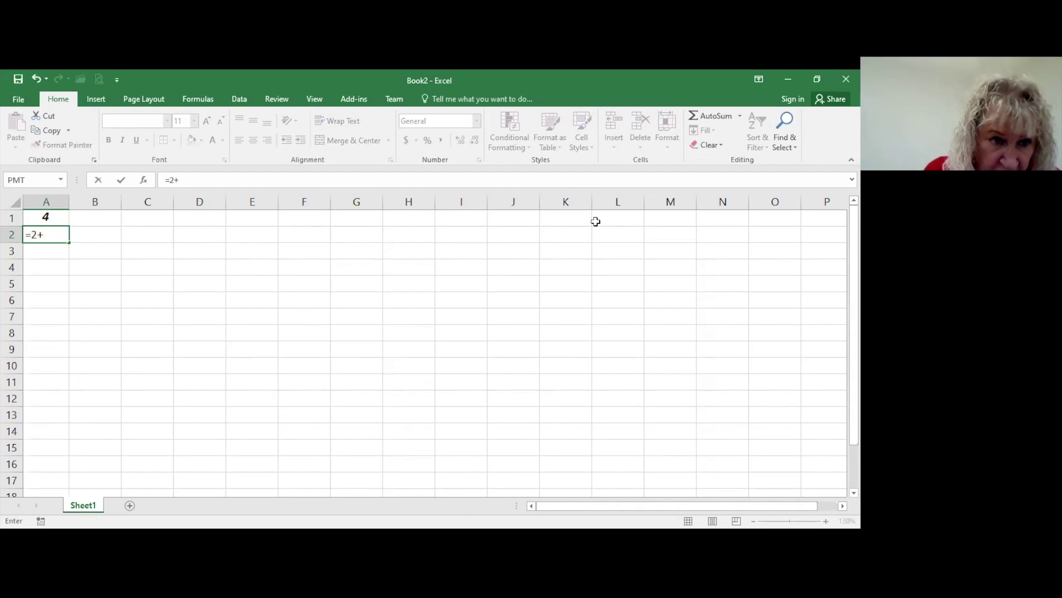
{"action": "type", "text": "@"}
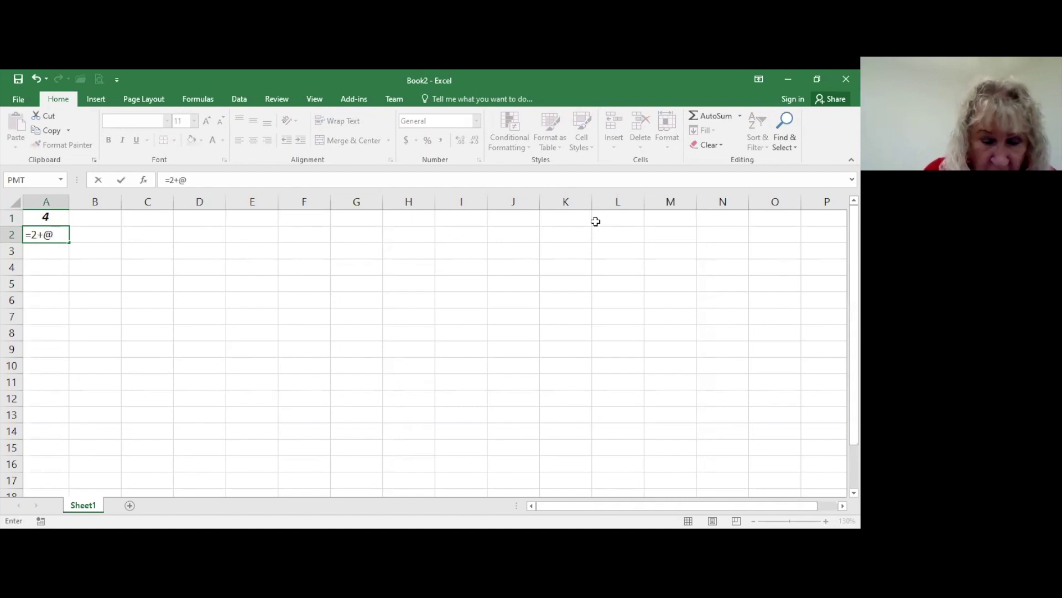
{"action": "key", "text": "BackSpace"}
{"action": "type", "text": "2"}
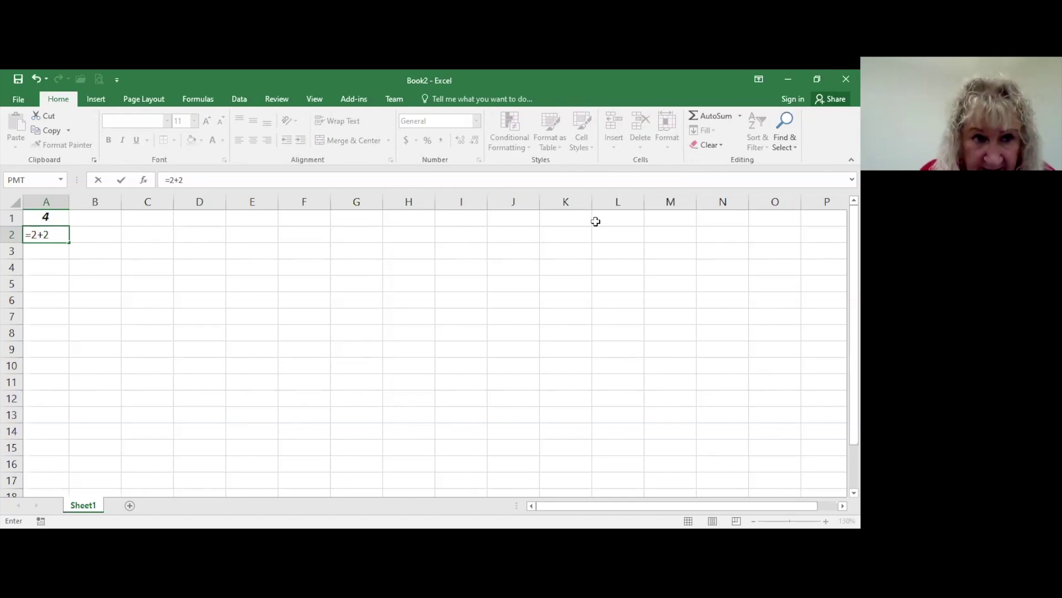
{"action": "type", "text": "*"}
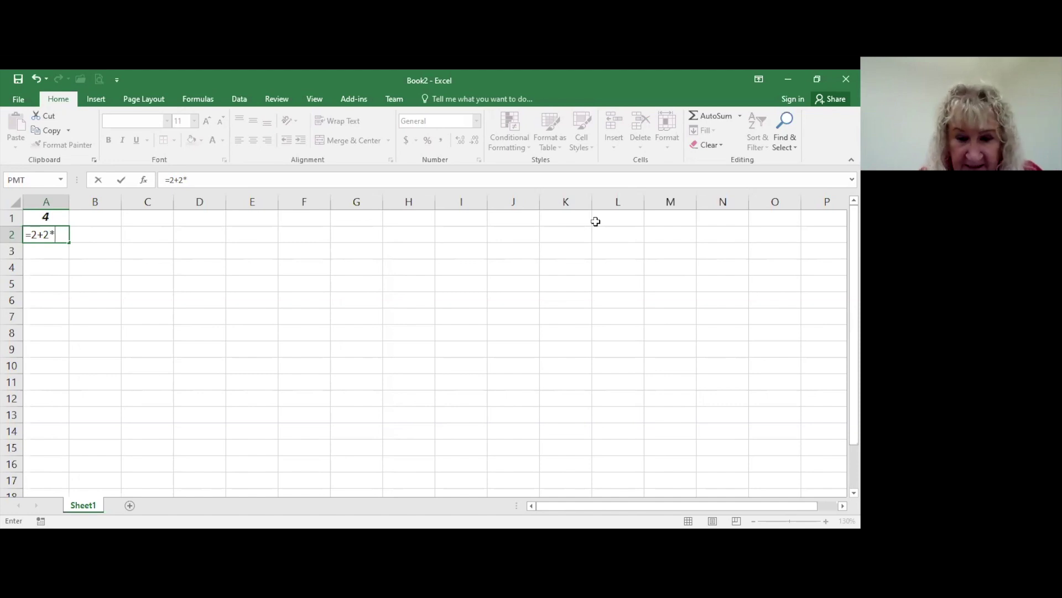
{"action": "type", "text": "8"}
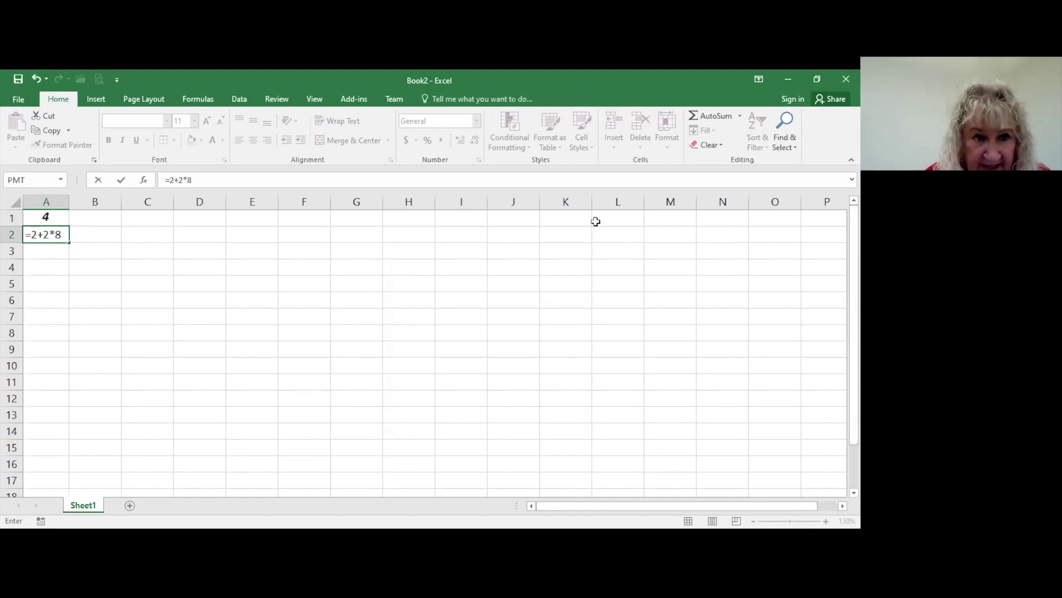
{"action": "key", "text": "Tab"}
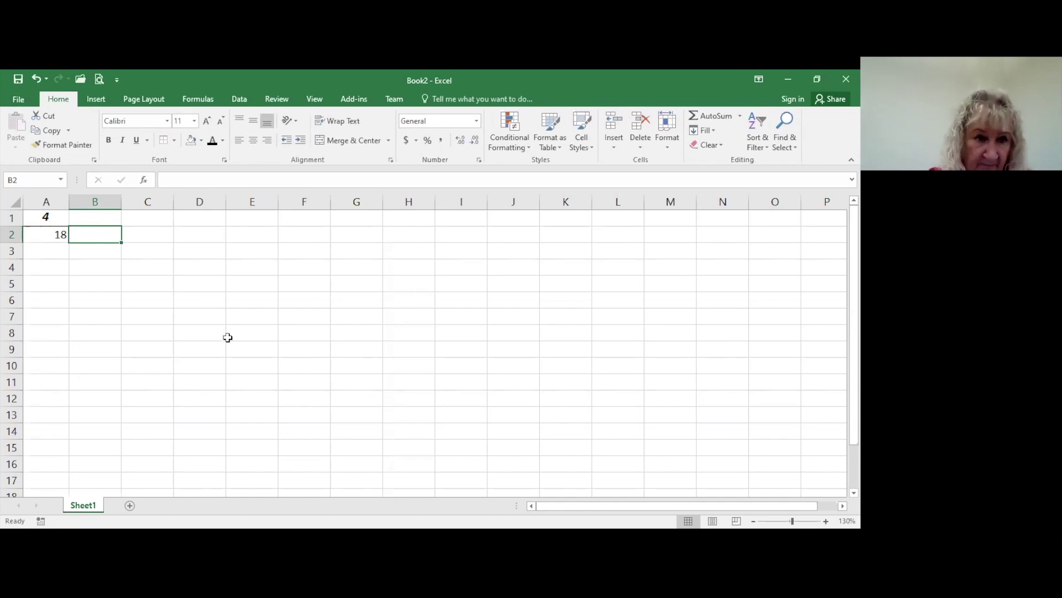
- Add parentheses around the addition in cell A2 so the formula reads =(2+2)*8
{"action": "left_click", "coordinate": [47, 233]}
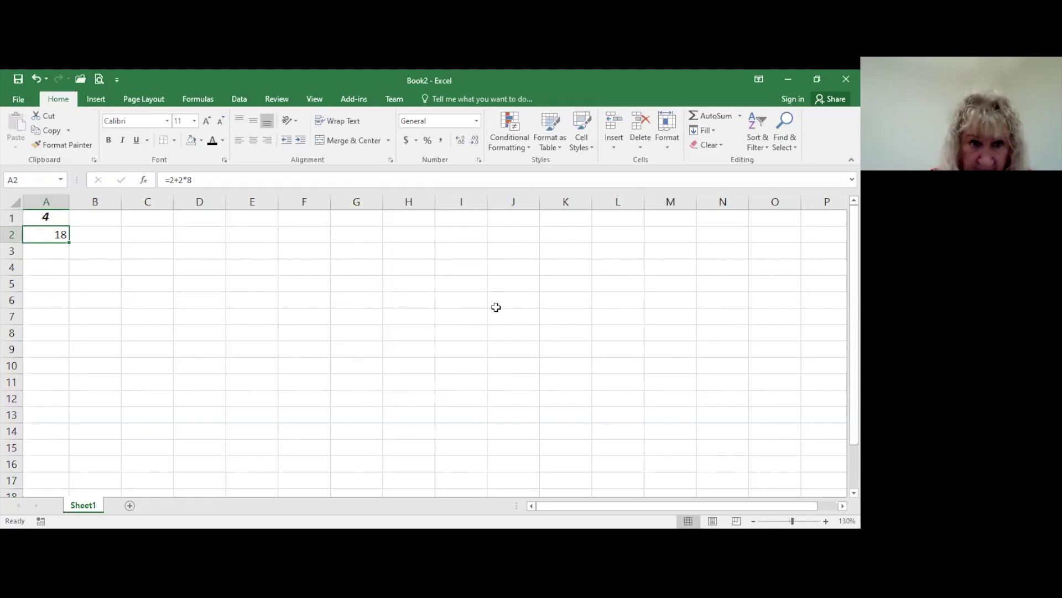
{"action": "left_click", "coordinate": [172, 180]}
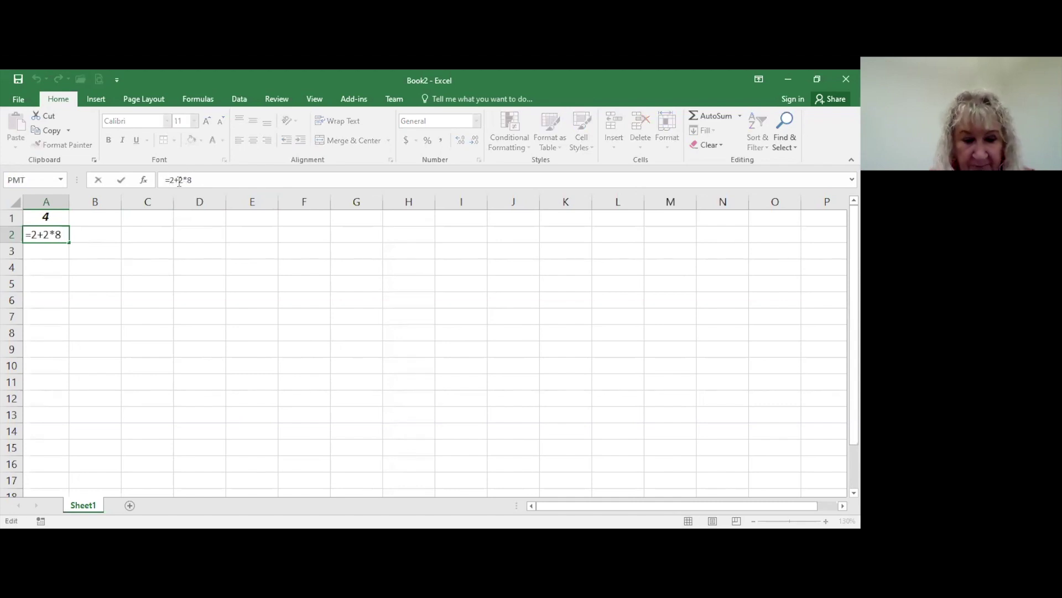
{"action": "type", "text": "("}
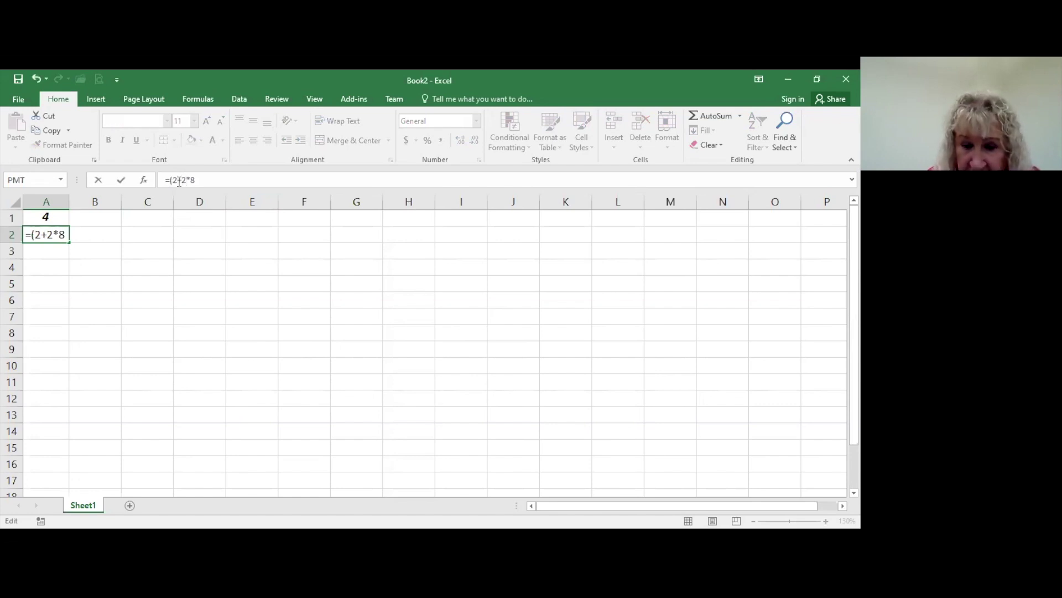
{"action": "type", "text": ")"}
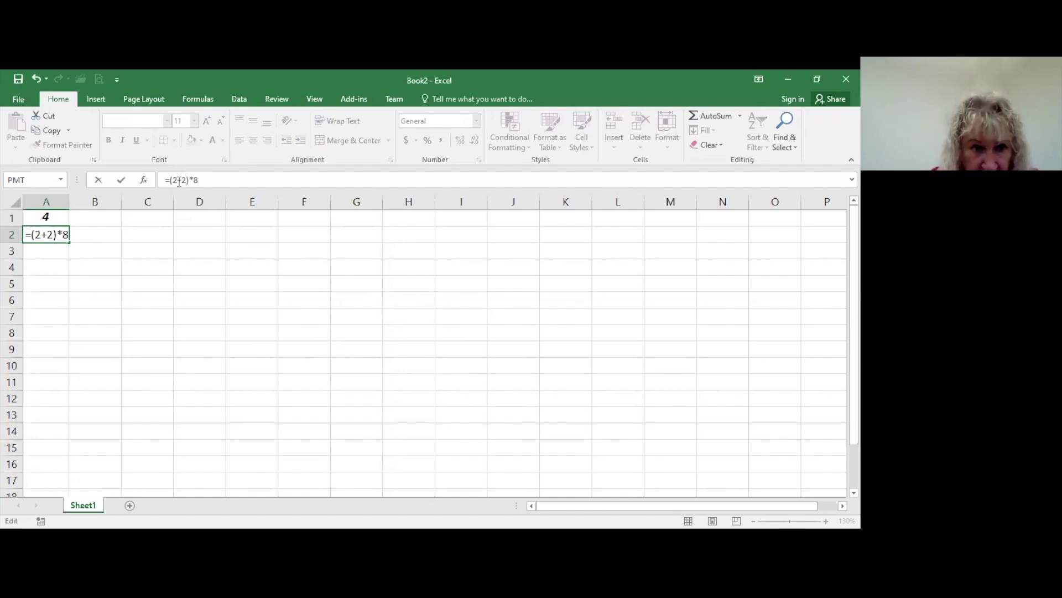
{"action": "key", "text": "Tab"}
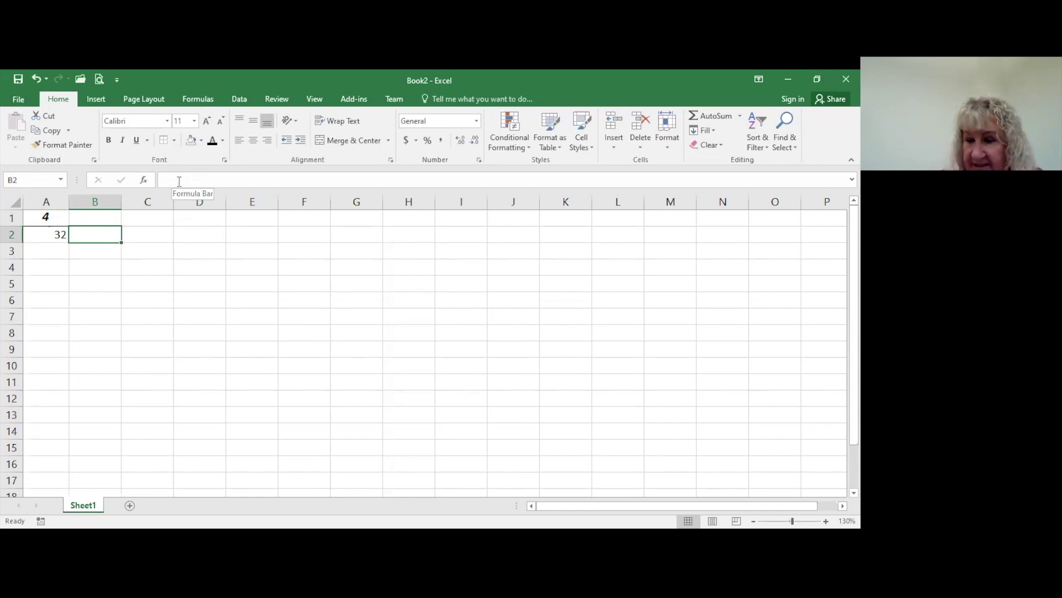
{"action": "left_click", "coordinate": [44, 237]}
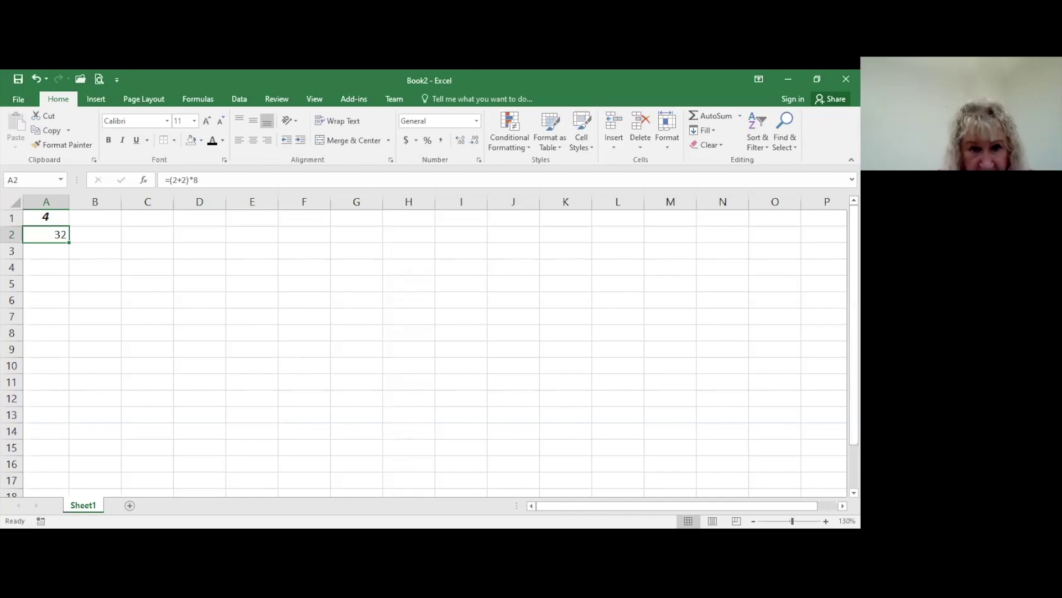
- Add a new worksheet to the workbook and enter the title Loan Analysis in its cell A1
{"action": "left_click", "coordinate": [129, 506]}
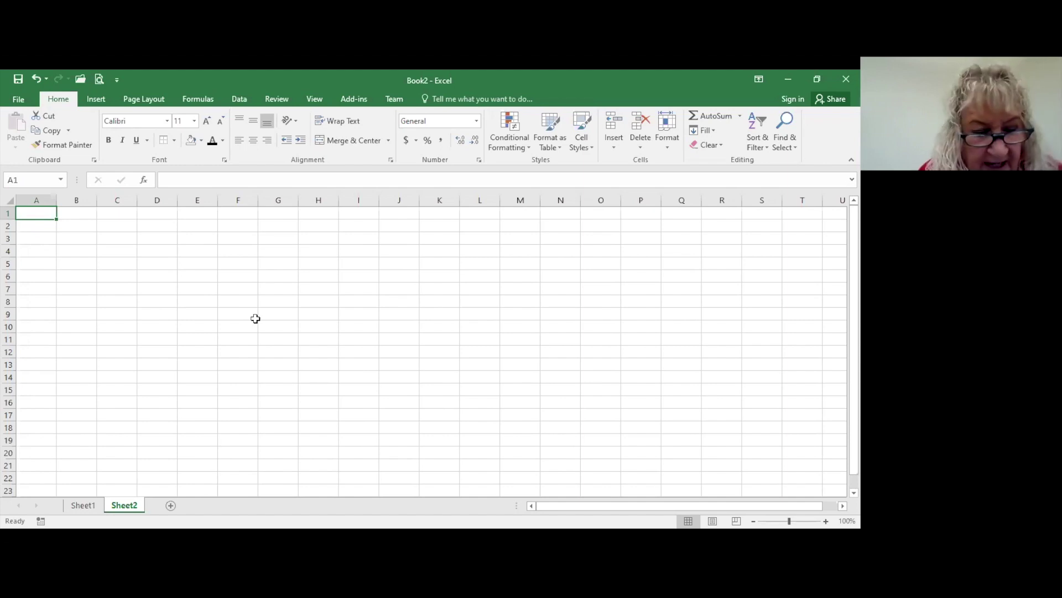
{"action": "type", "text": "Lo"}
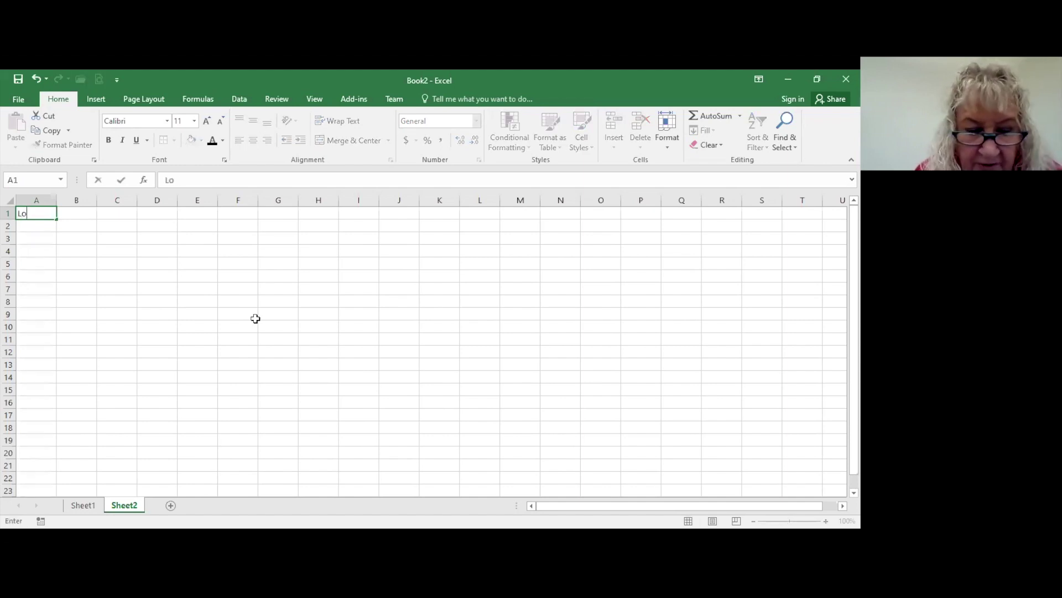
{"action": "type", "text": "an"}
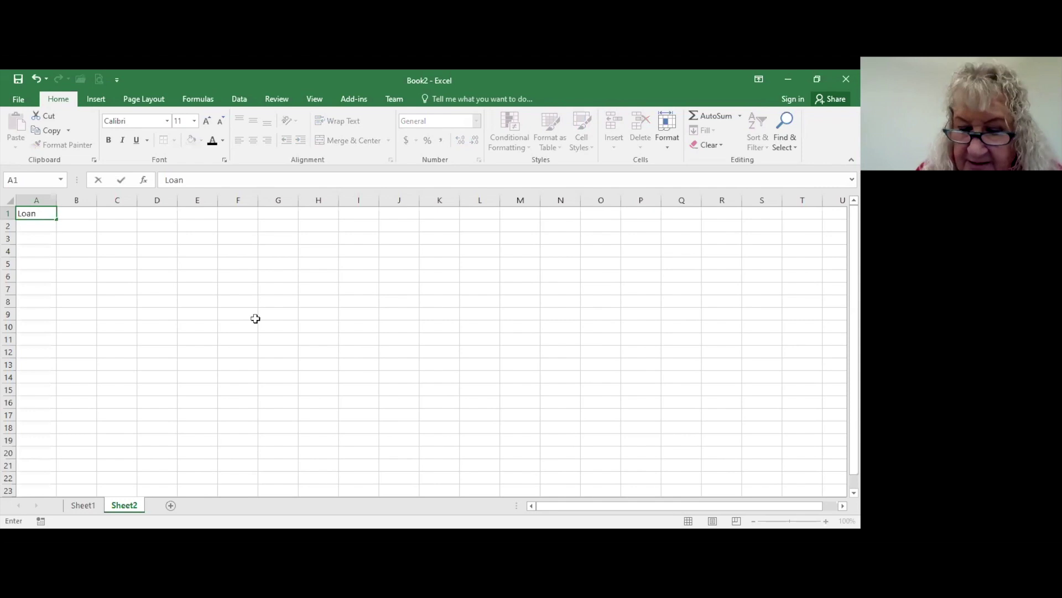
{"action": "type", "text": " Ana"}
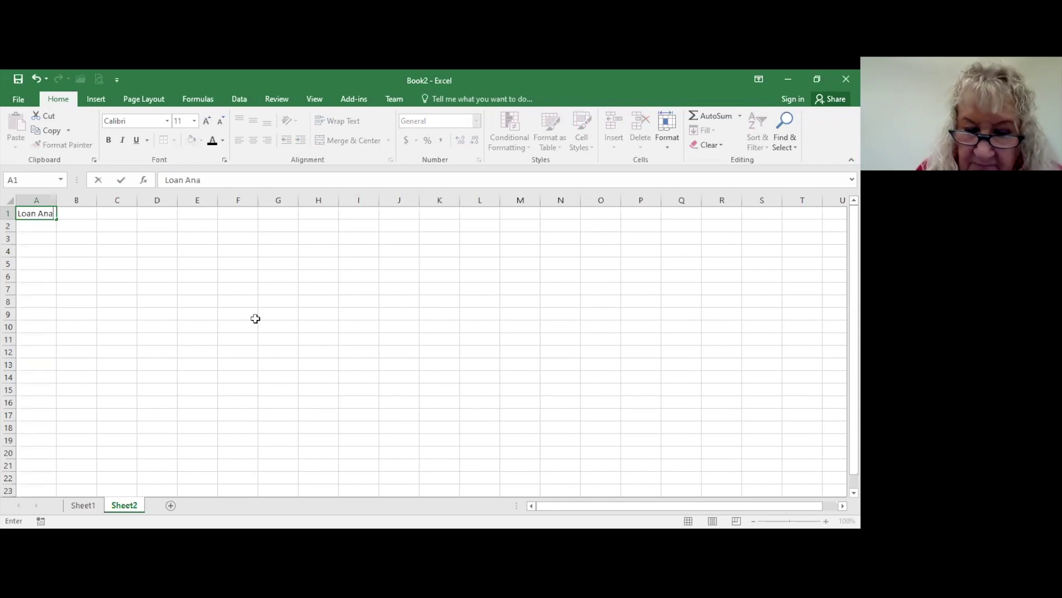
{"action": "type", "text": "lysis"}
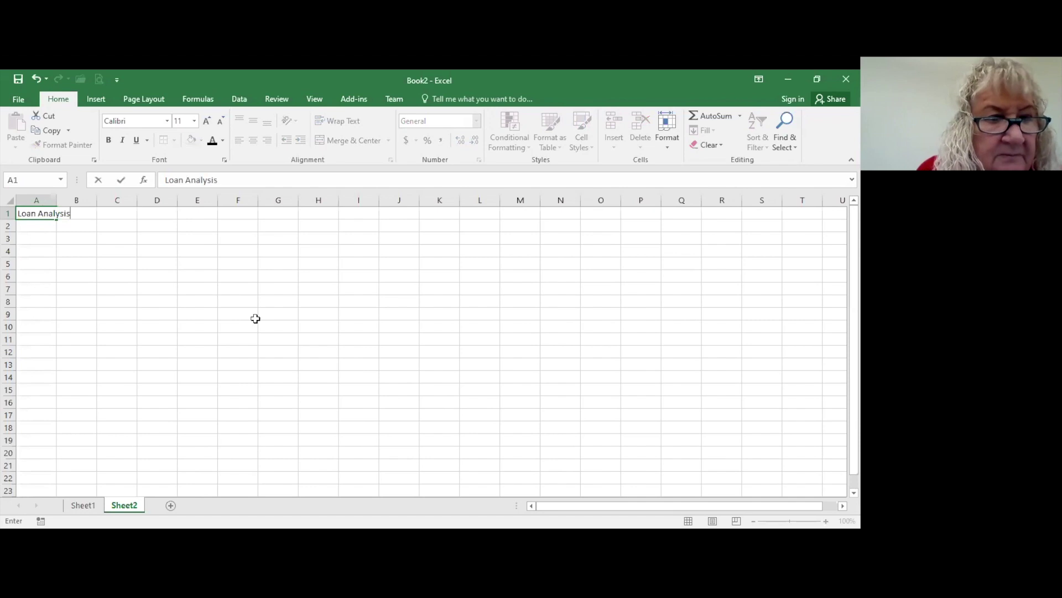
{"action": "key", "text": "Return"}
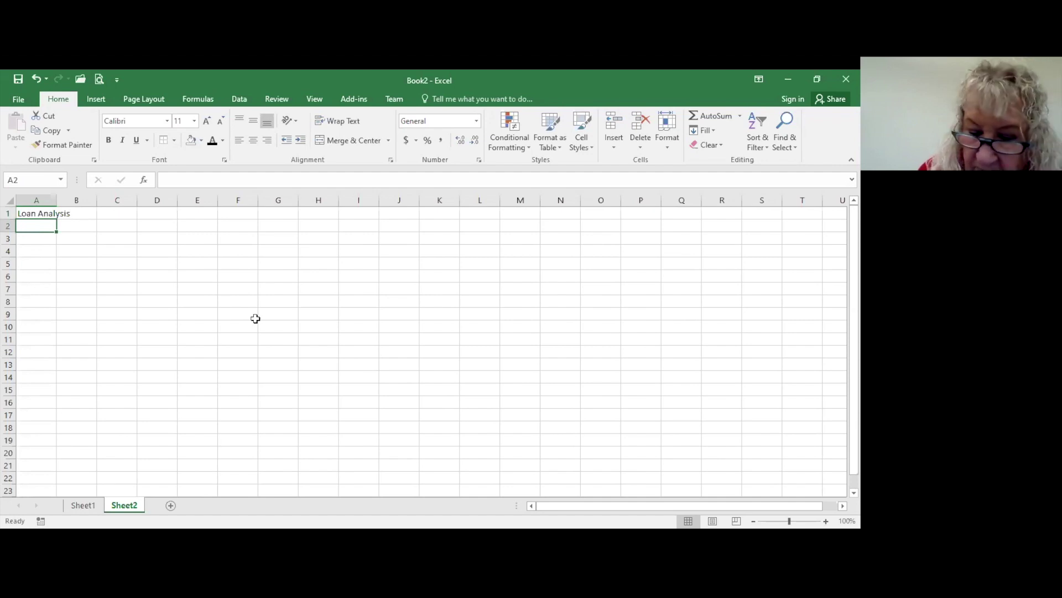
- Enter the row labels Amounty in cell A2 and Term in cell A3 below the Loan Analysis title
{"action": "type", "text": "Amo"}
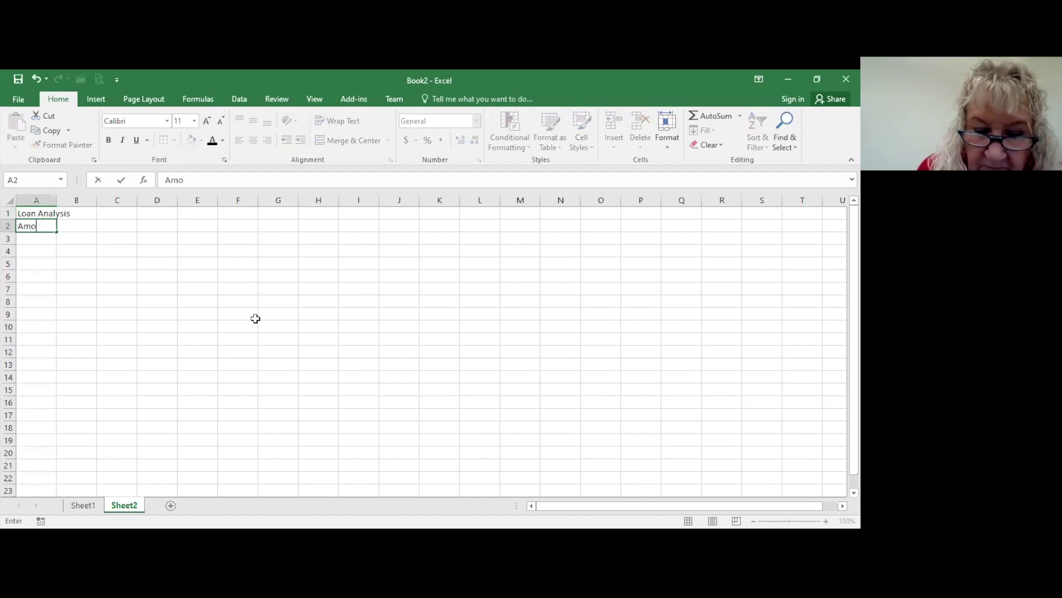
{"action": "type", "text": "unty"}
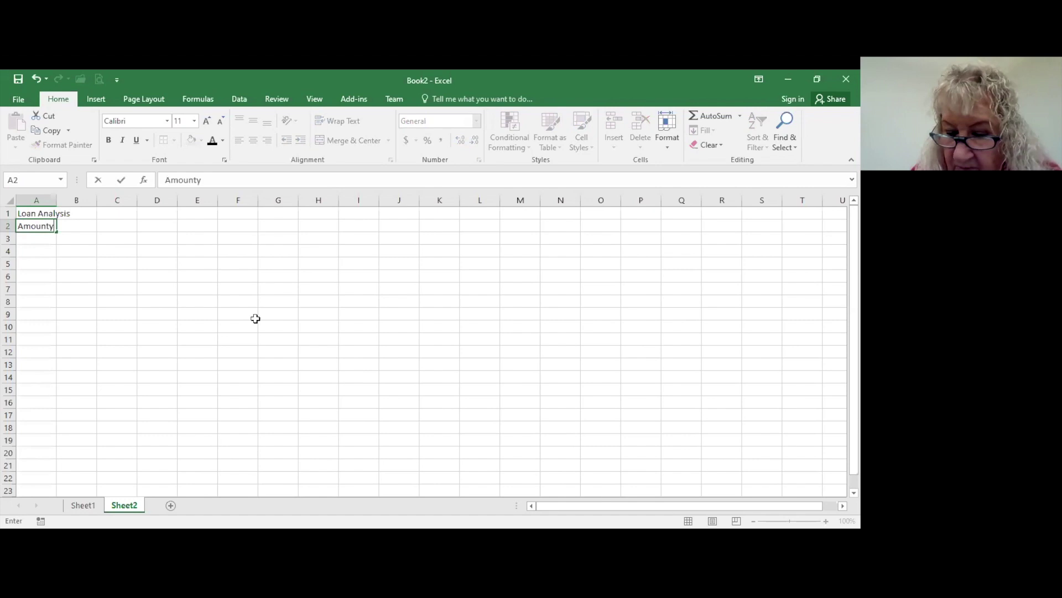
{"action": "key", "text": "Return"}
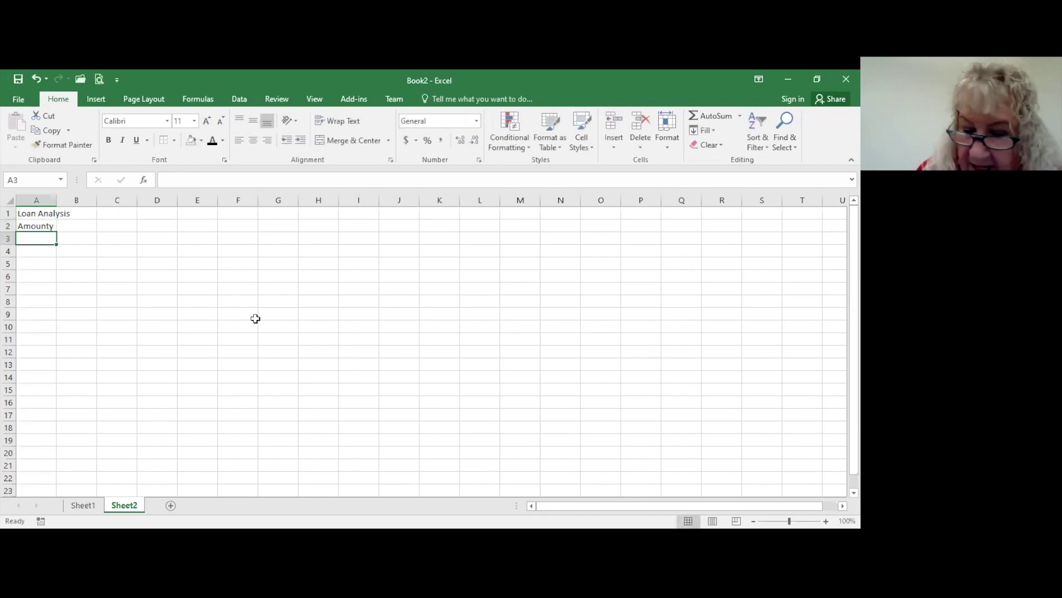
{"action": "type", "text": "Te"}
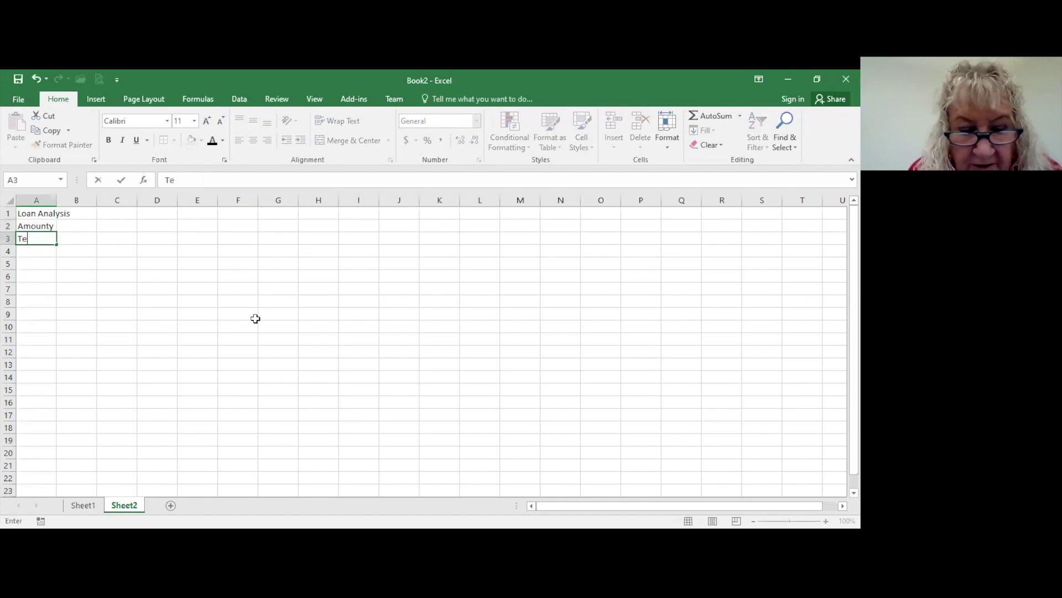
{"action": "type", "text": "rm"}
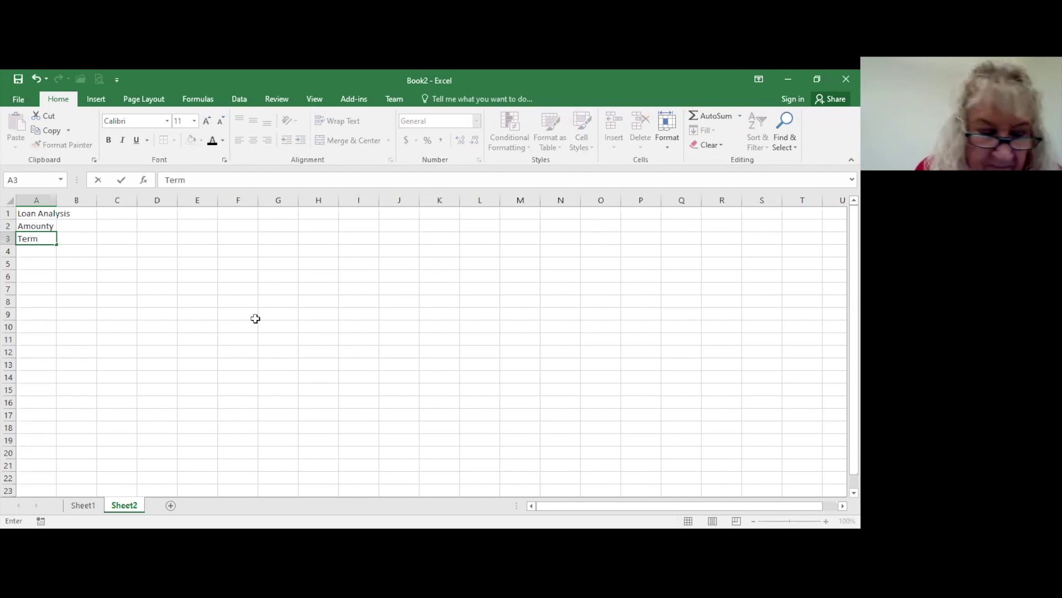
{"action": "key", "text": "Return"}
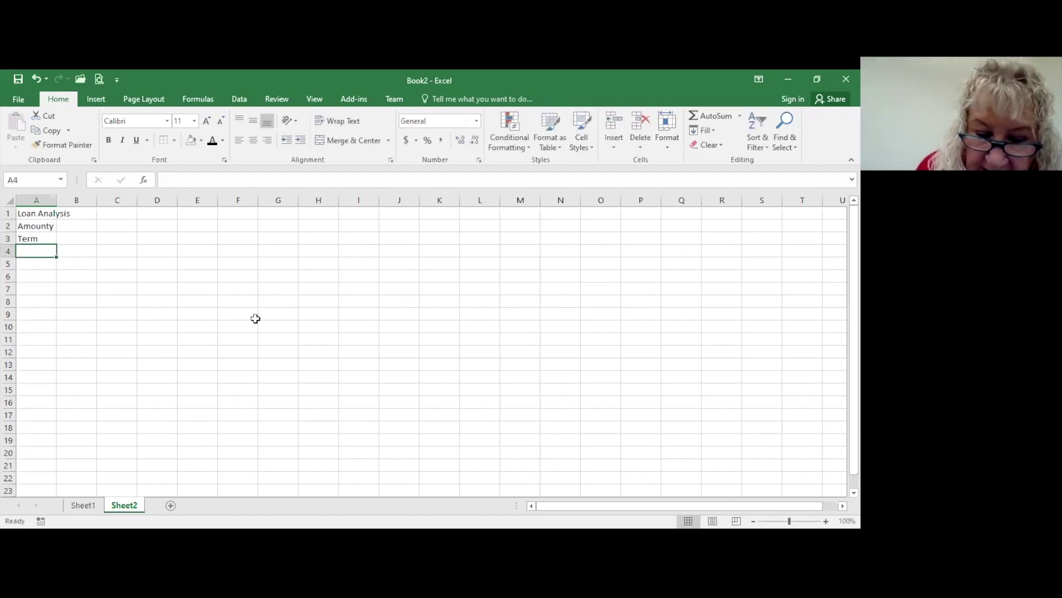
- Enter the row labels Interest in cell A4 and Payment in cell A5
{"action": "type", "text": "Intere"}
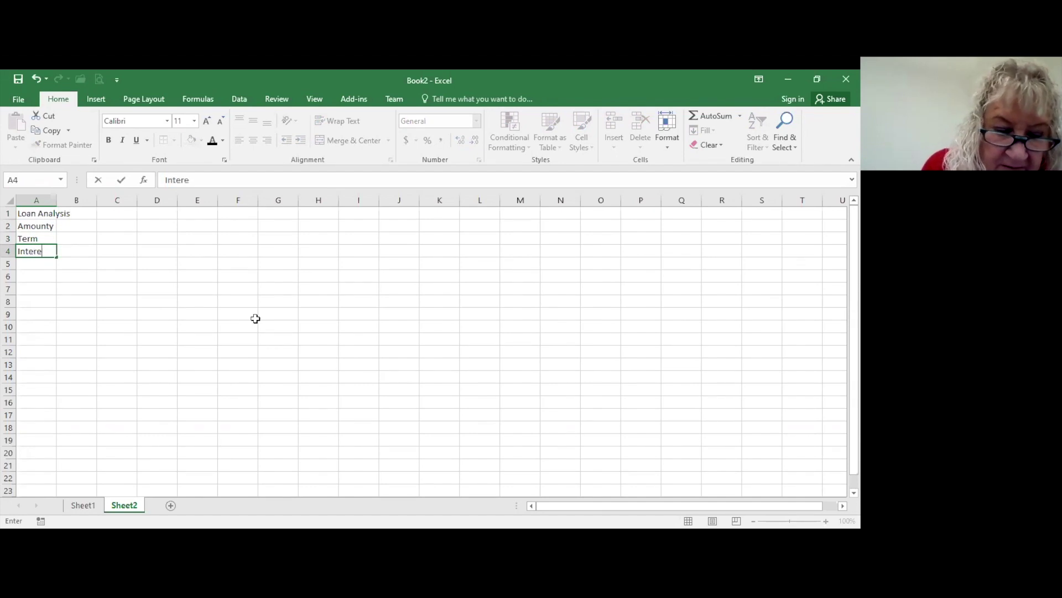
{"action": "type", "text": "st"}
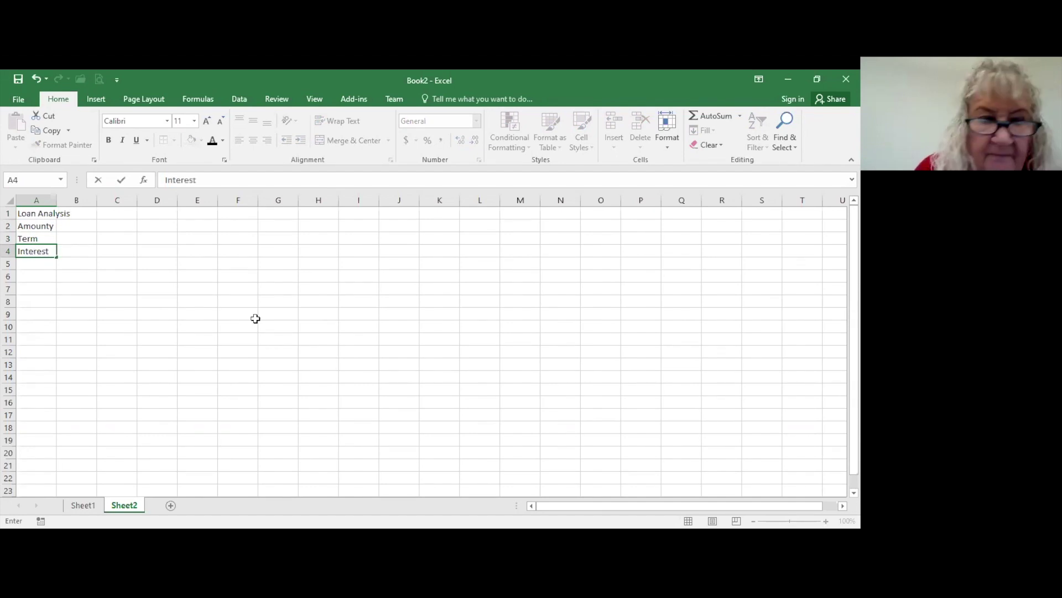
{"action": "key", "text": "Return"}
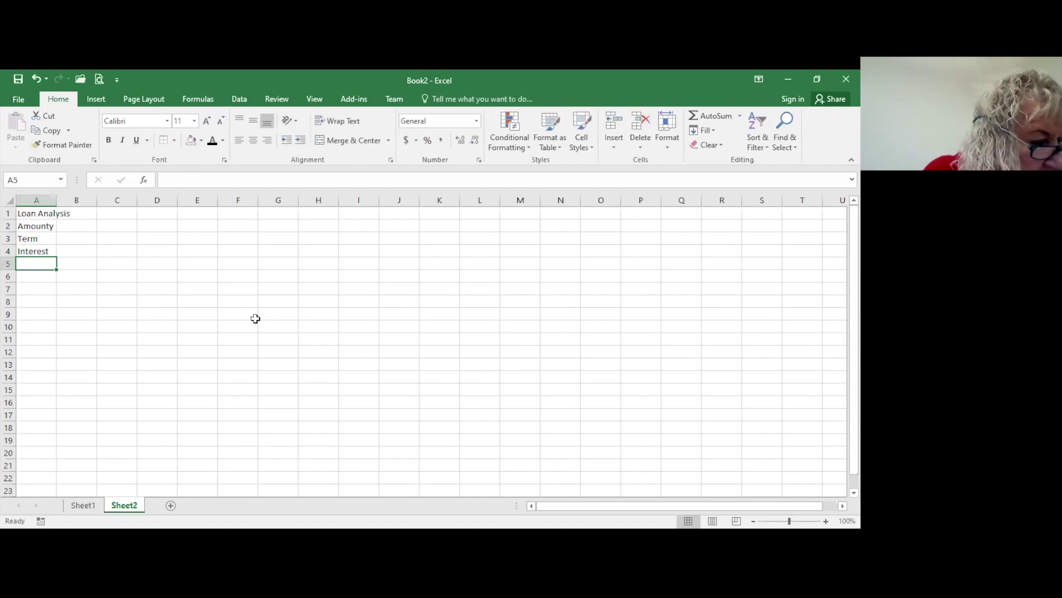
{"action": "type", "text": "Pay"}
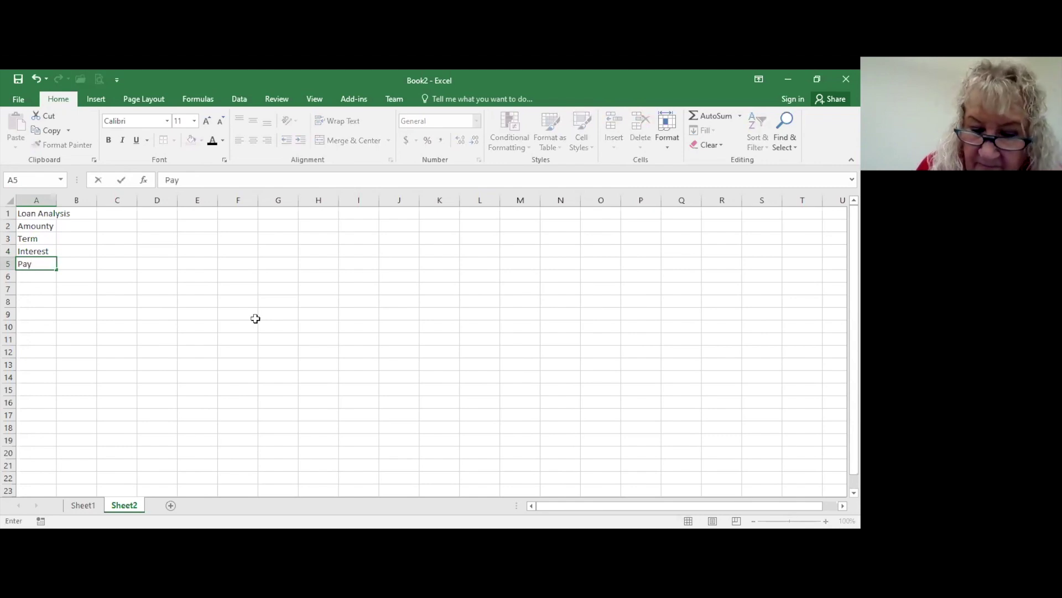
{"action": "type", "text": "ment"}
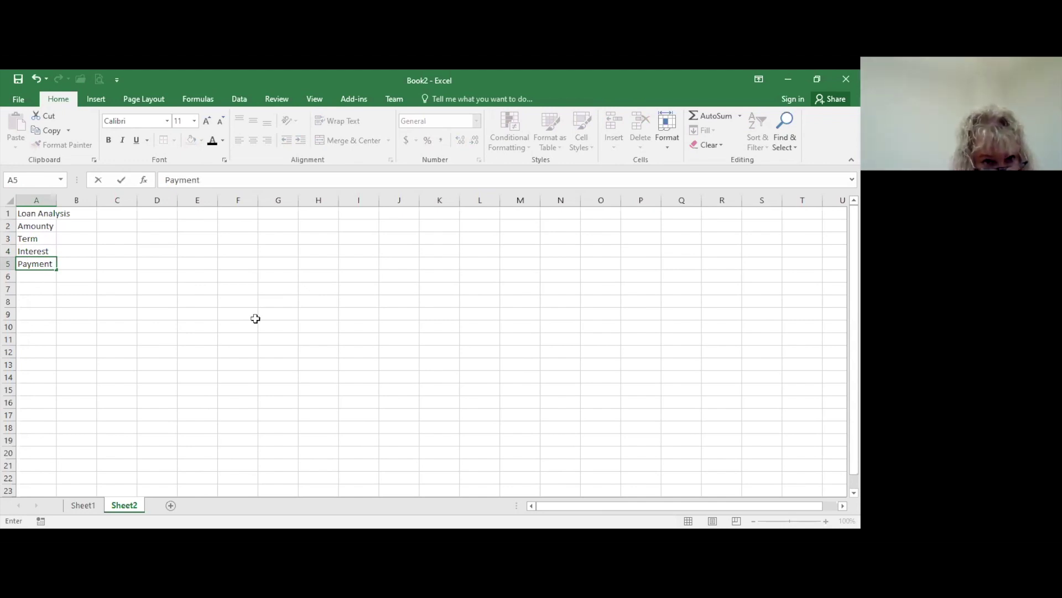
{"action": "left_click", "coordinate": [255, 318]}
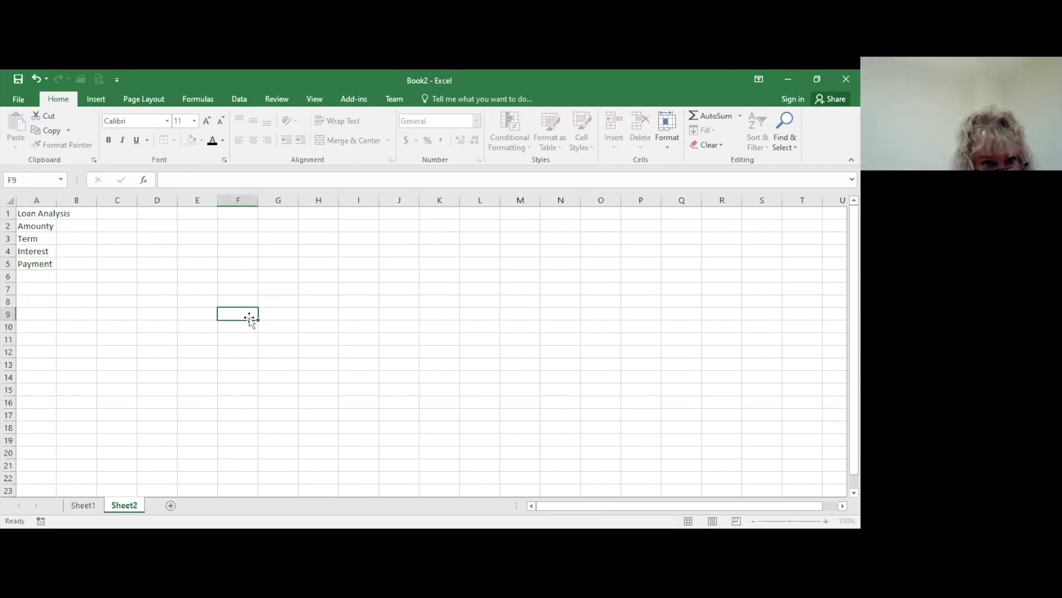
- Correct the misspelled label in cell A2 so it reads Amount
{"action": "left_click", "coordinate": [31, 224]}
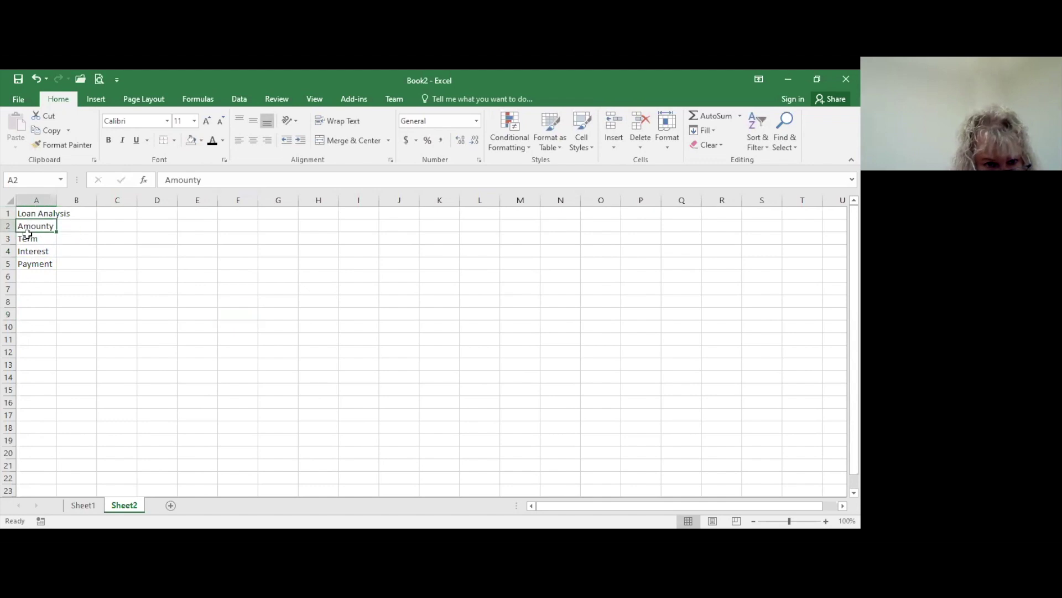
{"action": "left_click", "coordinate": [212, 179]}
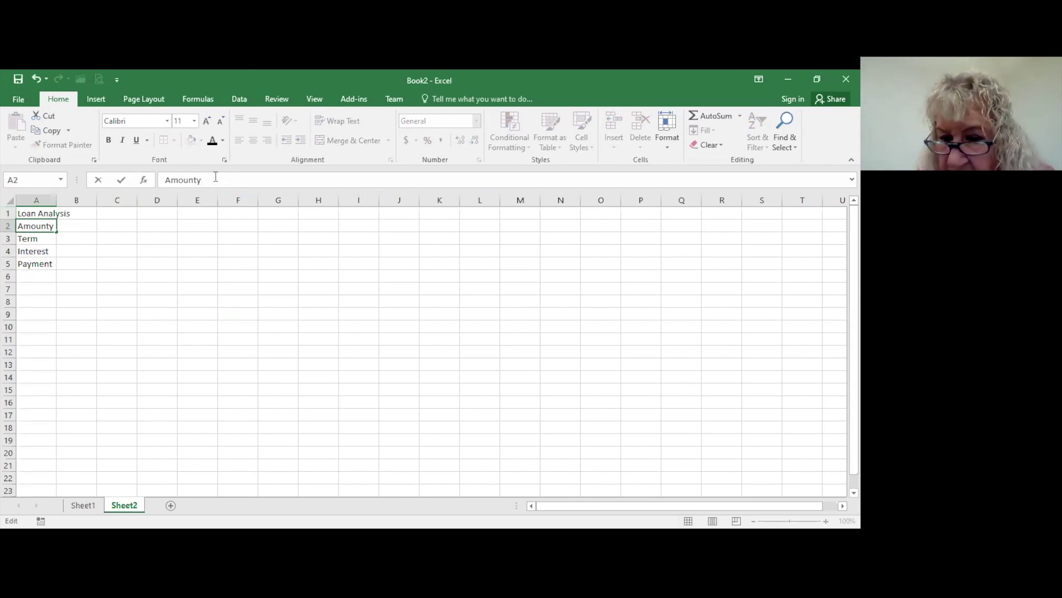
{"action": "key", "text": "BackSpace"}
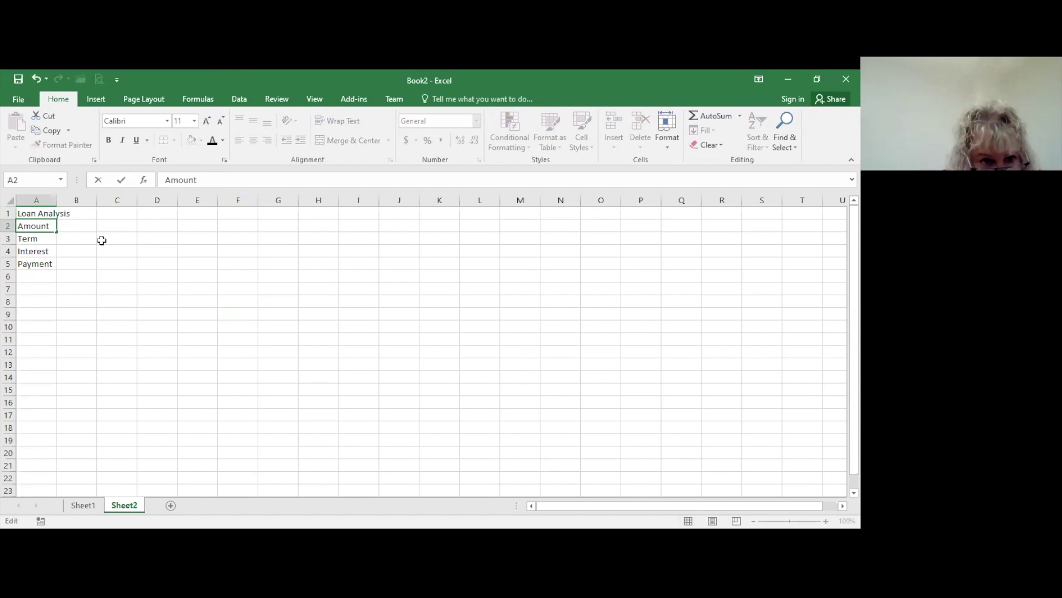
{"action": "left_click", "coordinate": [77, 230]}
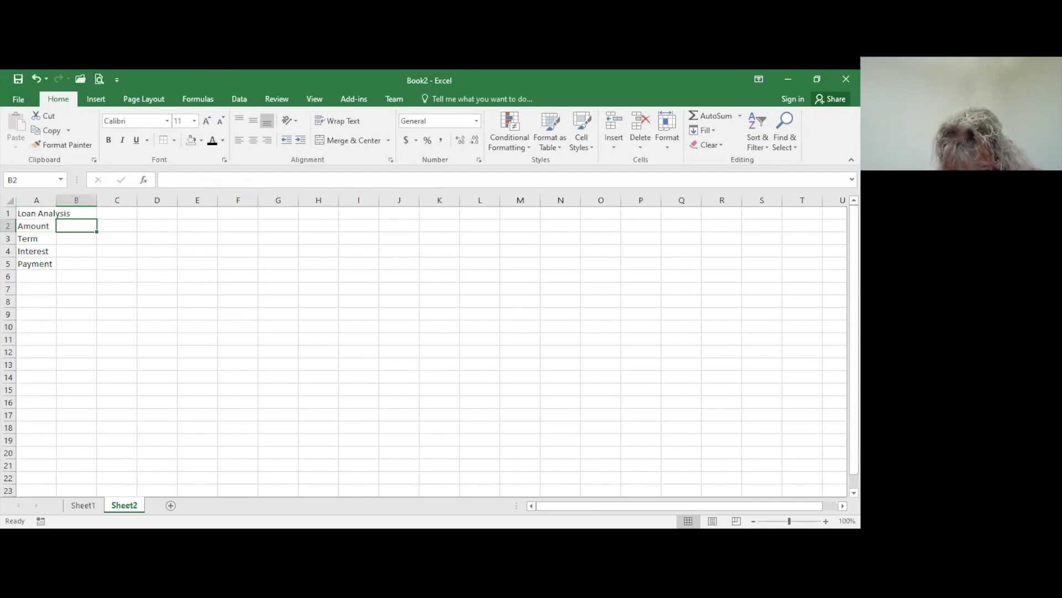
- Enter the loan amount 20000 in cell B2 and the term 60 in cell B3
{"action": "left_click_drag", "start_coordinate": [789, 521], "coordinate": [793, 520]}
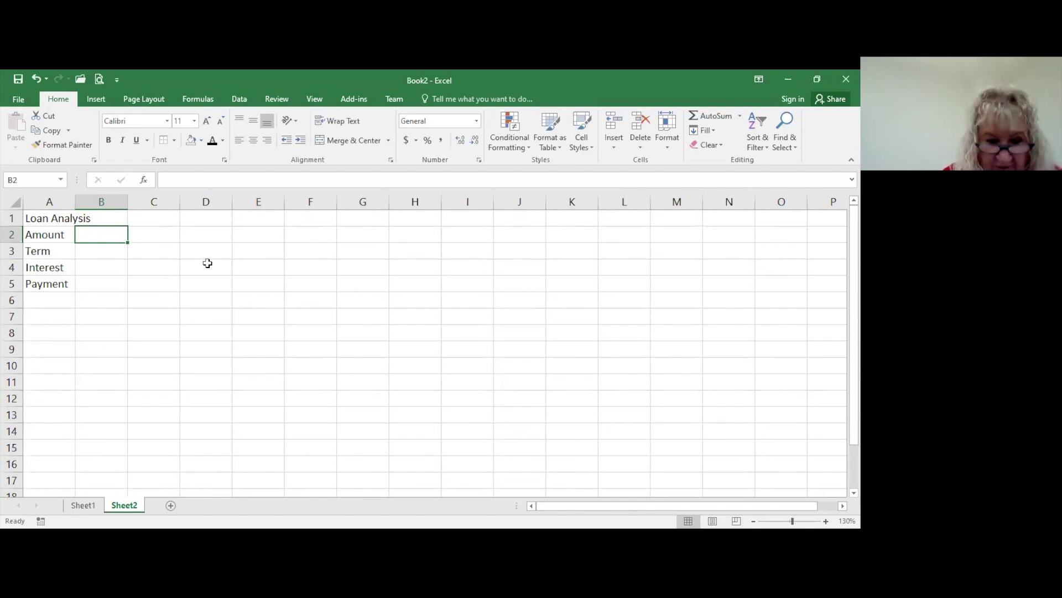
{"action": "type", "text": "20000"}
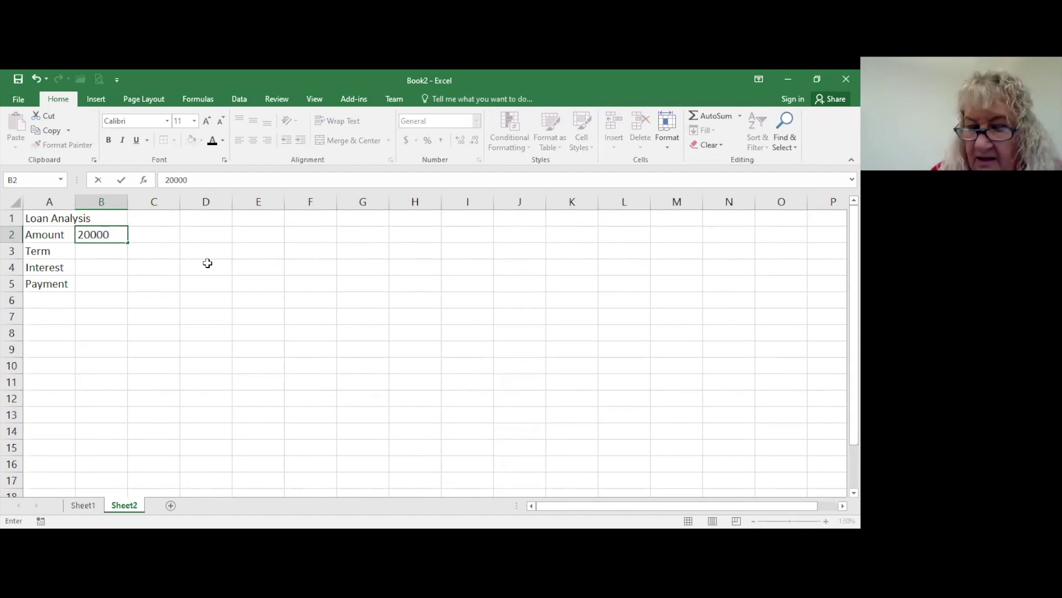
{"action": "key", "text": "Return"}
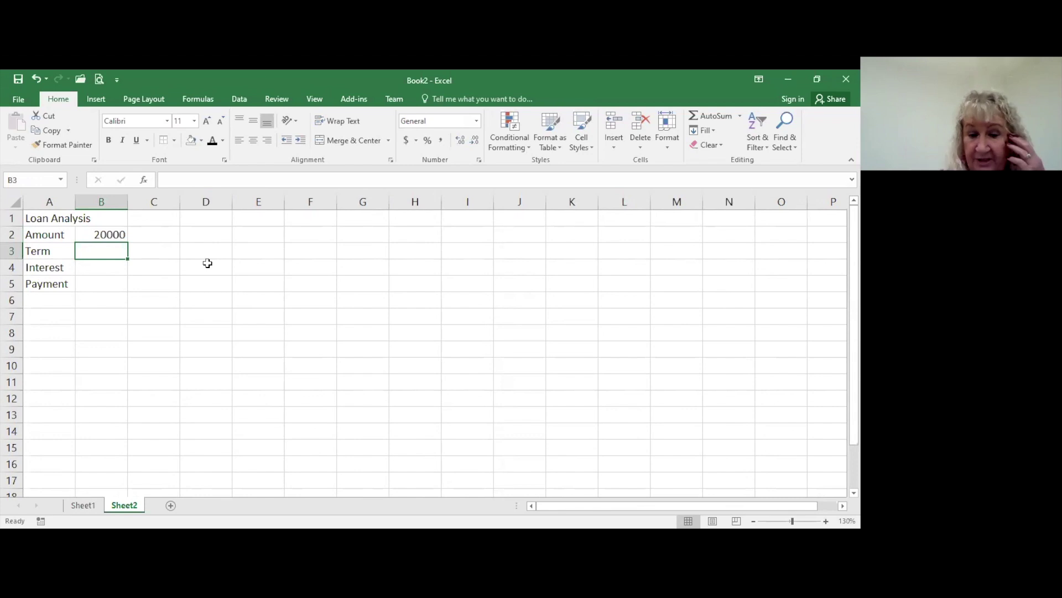
{"action": "type", "text": "6"}
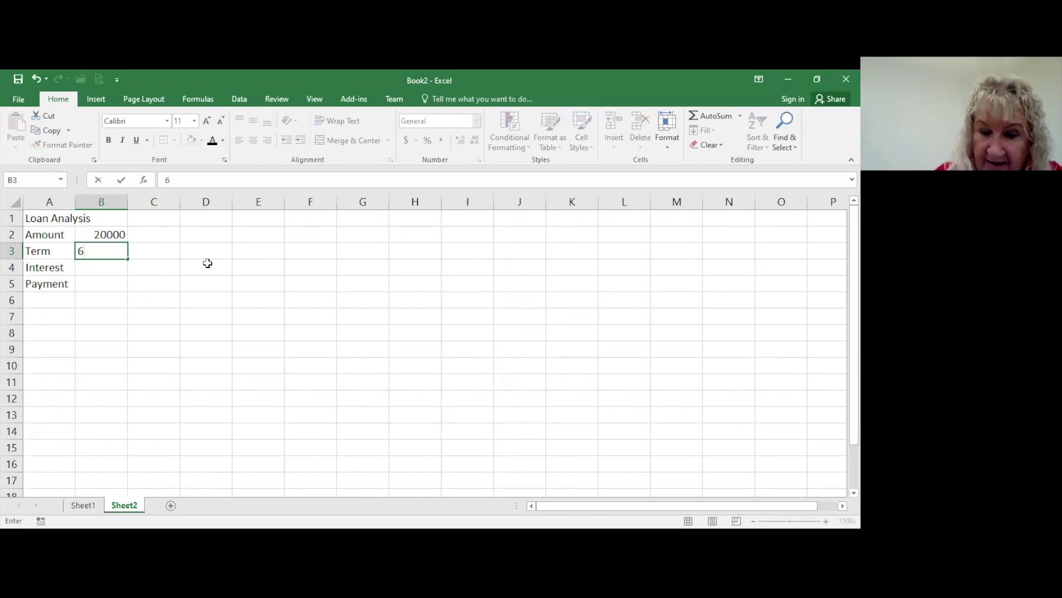
{"action": "type", "text": "0"}
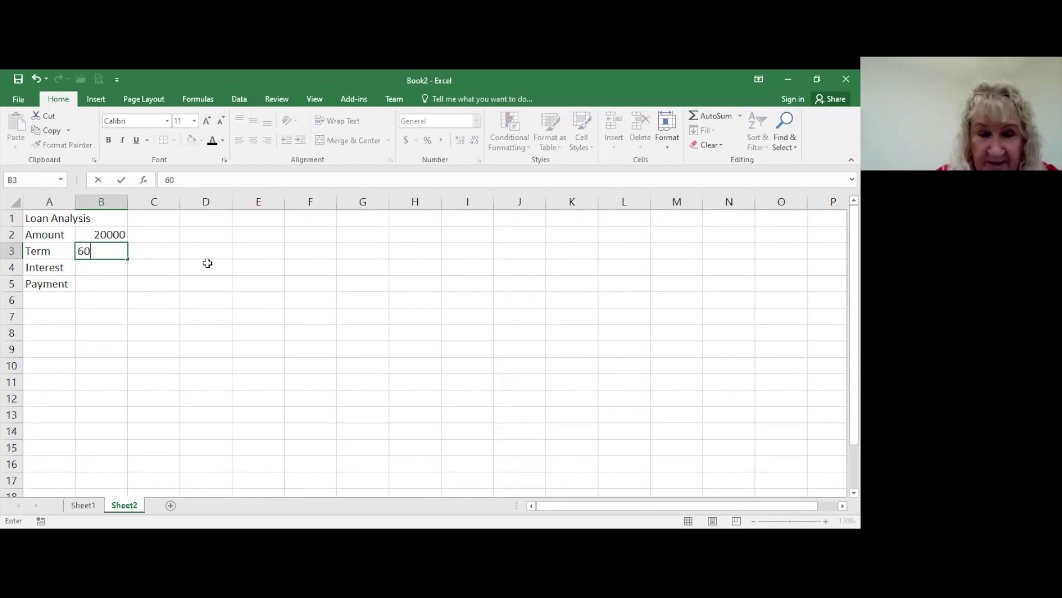
{"action": "key", "text": "Return"}
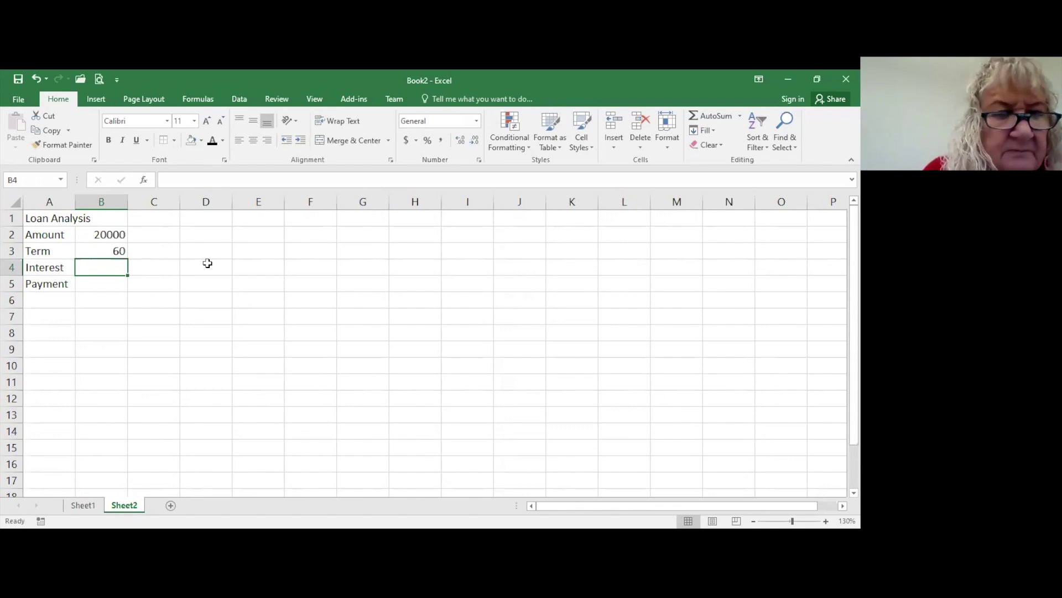
- Enter the interest rate .07 in cell B4 beside the Interest label
{"action": "type", "text": "7"}
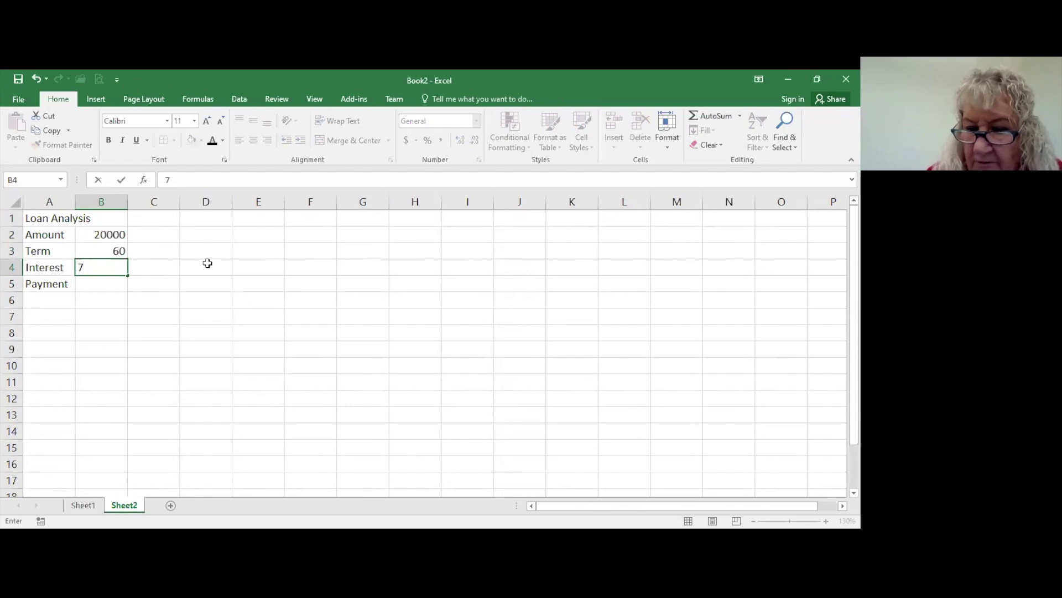
{"action": "key", "text": "BackSpace"}
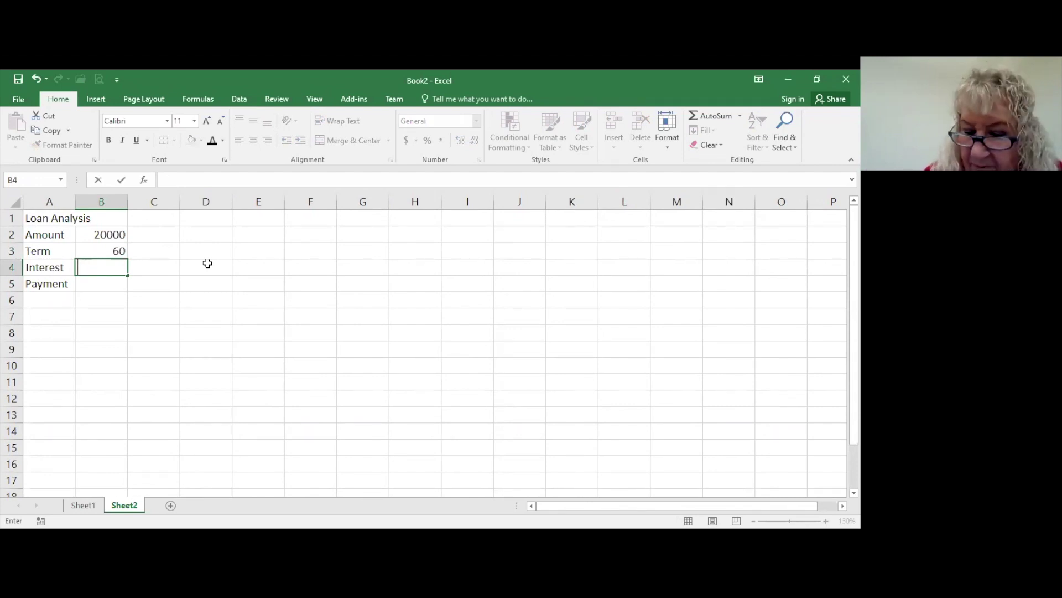
{"action": "type", "text": ".07"}
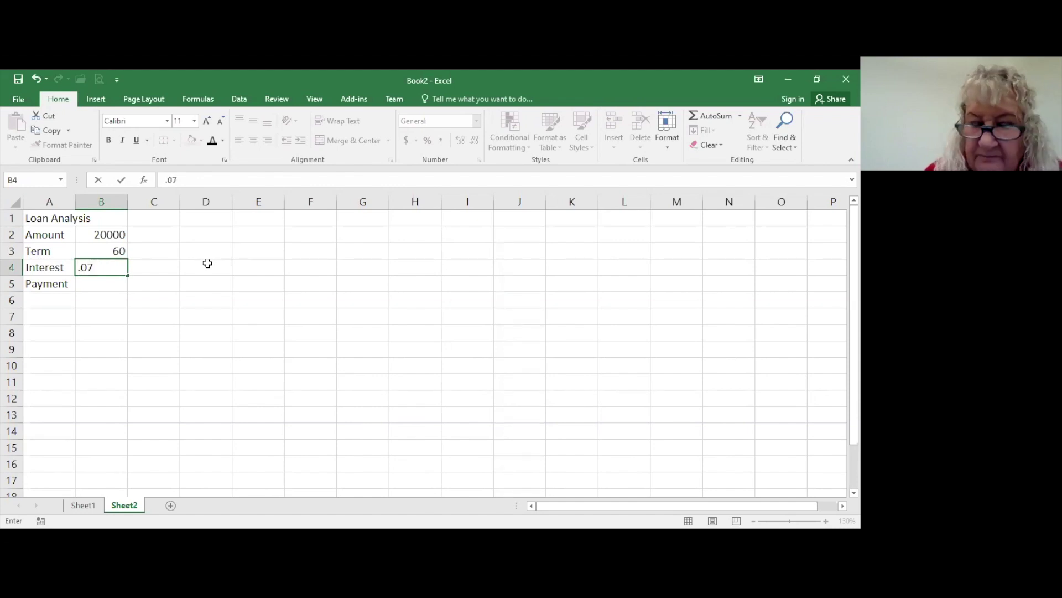
{"action": "key", "text": "Tab"}
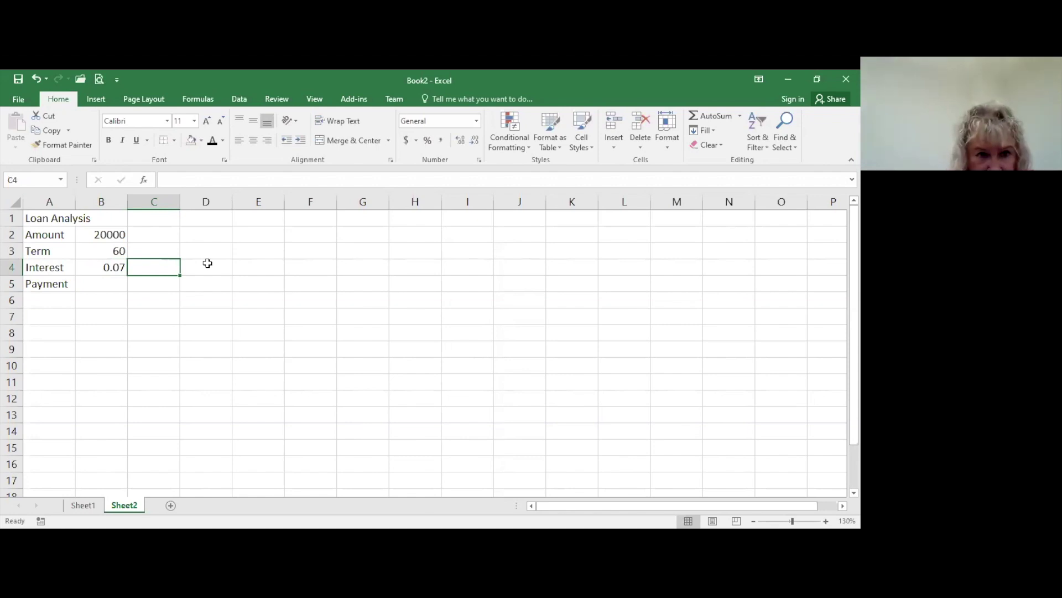
- Apply the Accounting number format to the loan amount in B2 and the Percentage format to the interest rate in B4
{"action": "left_click", "coordinate": [98, 233]}
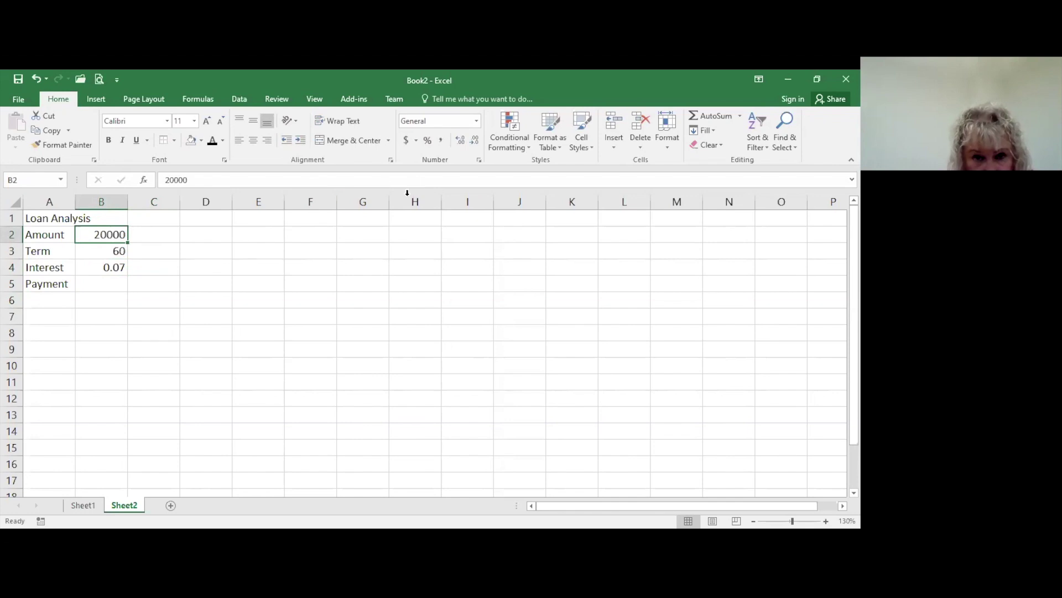
{"action": "left_click", "coordinate": [405, 141]}
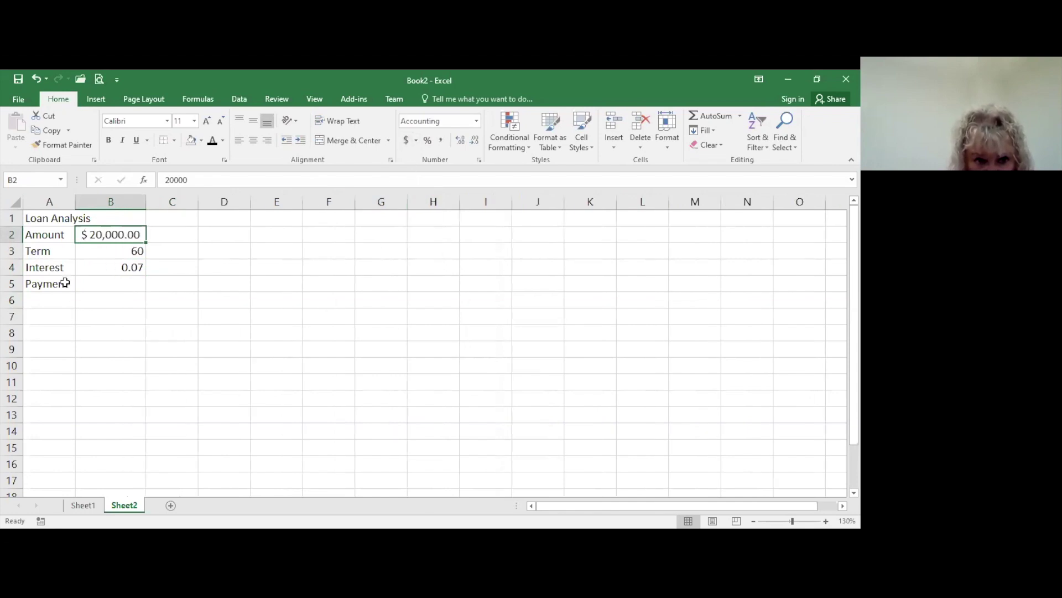
{"action": "left_click", "coordinate": [84, 269]}
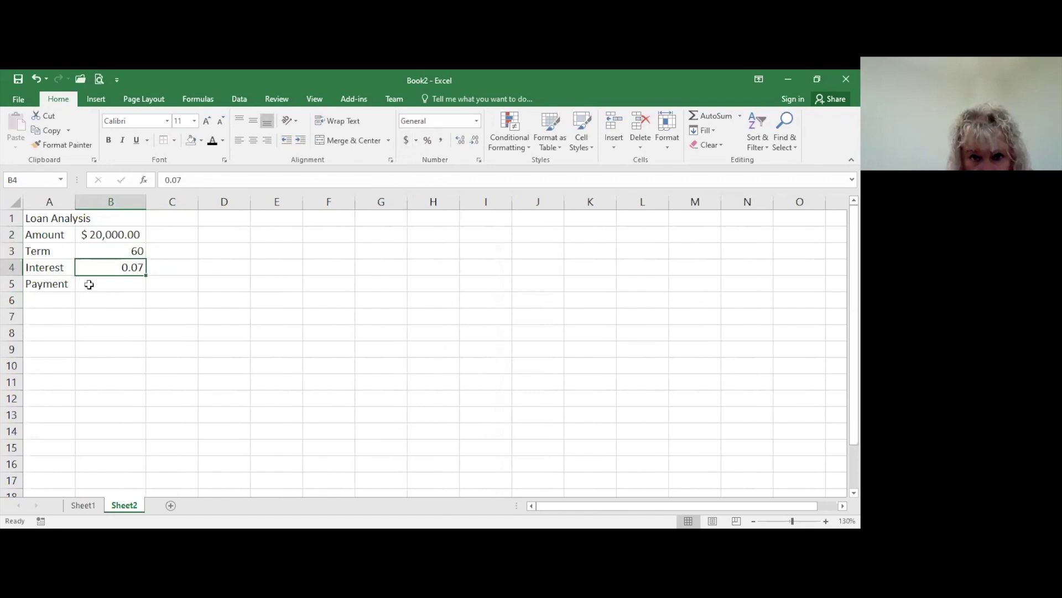
{"action": "left_click", "coordinate": [427, 141]}
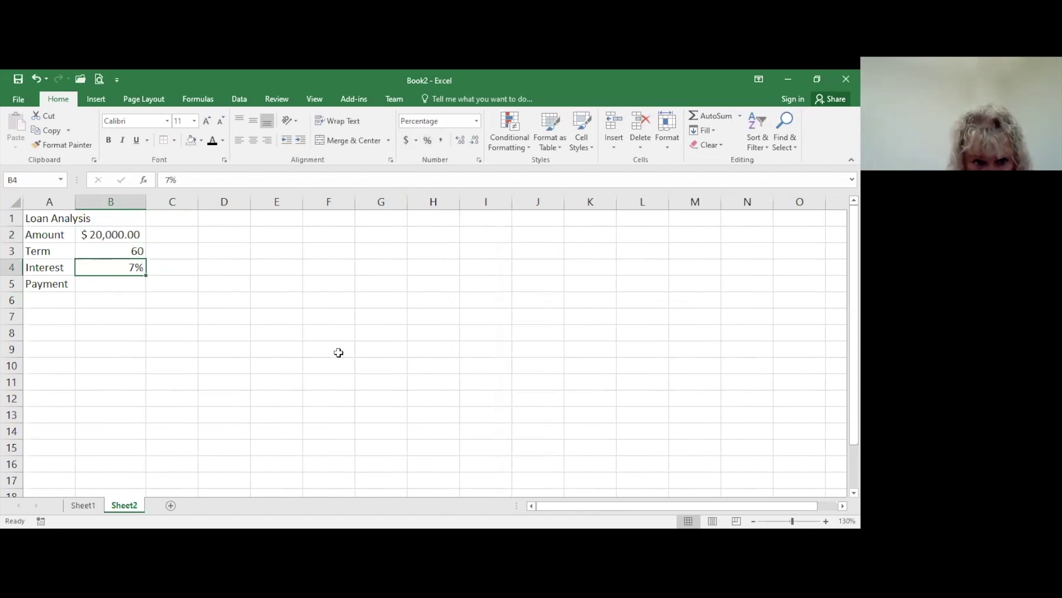
- Copy the formatting of the loan amount in B2 onto the empty payment cell B5 with Format Painter
{"action": "left_click", "coordinate": [112, 283]}
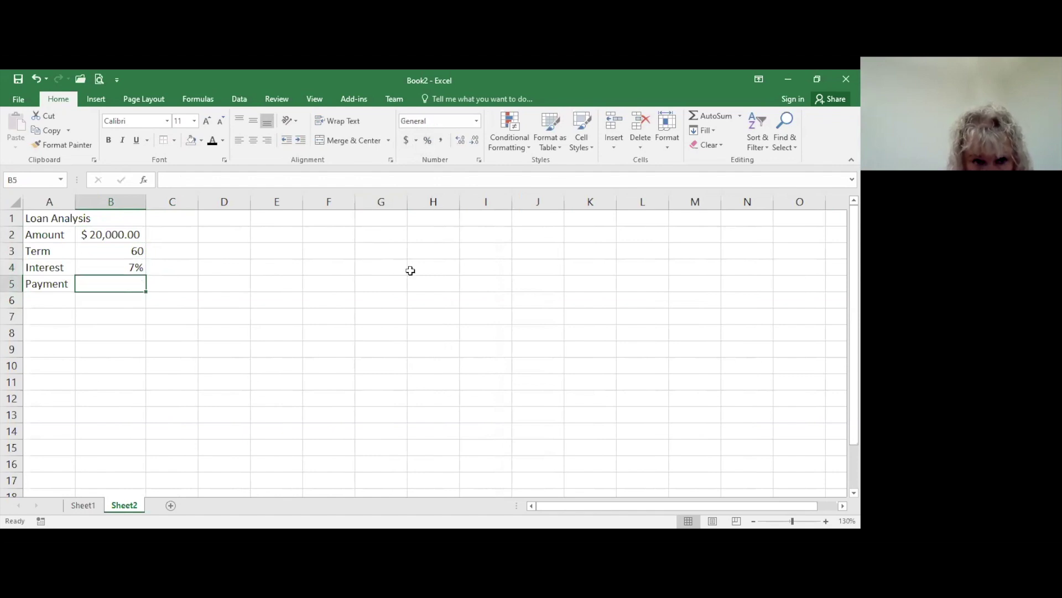
{"action": "left_click", "coordinate": [111, 233]}
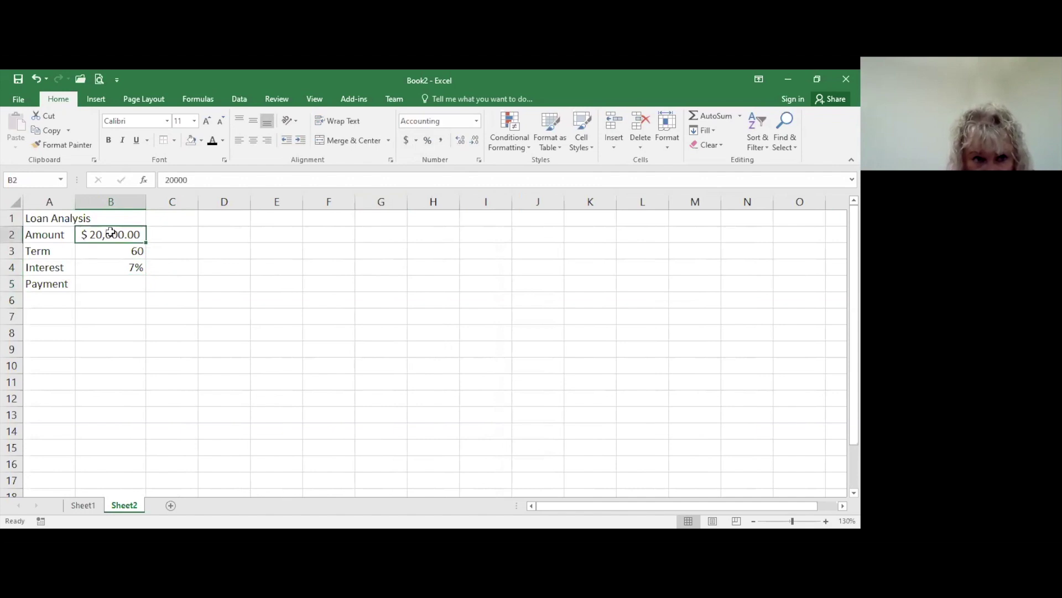
{"action": "left_click", "coordinate": [63, 144]}
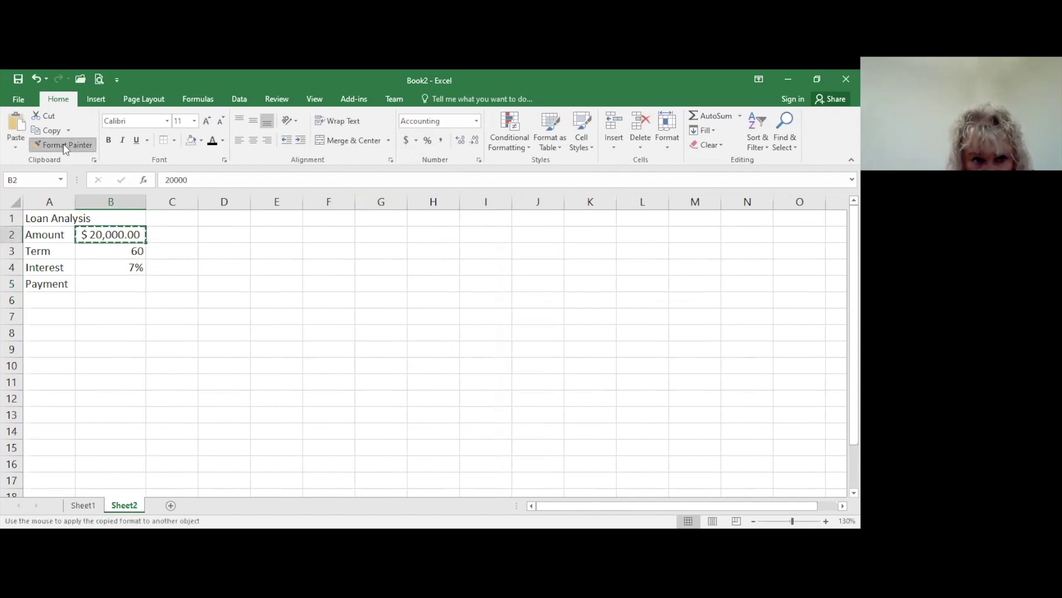
{"action": "left_click", "coordinate": [97, 281]}
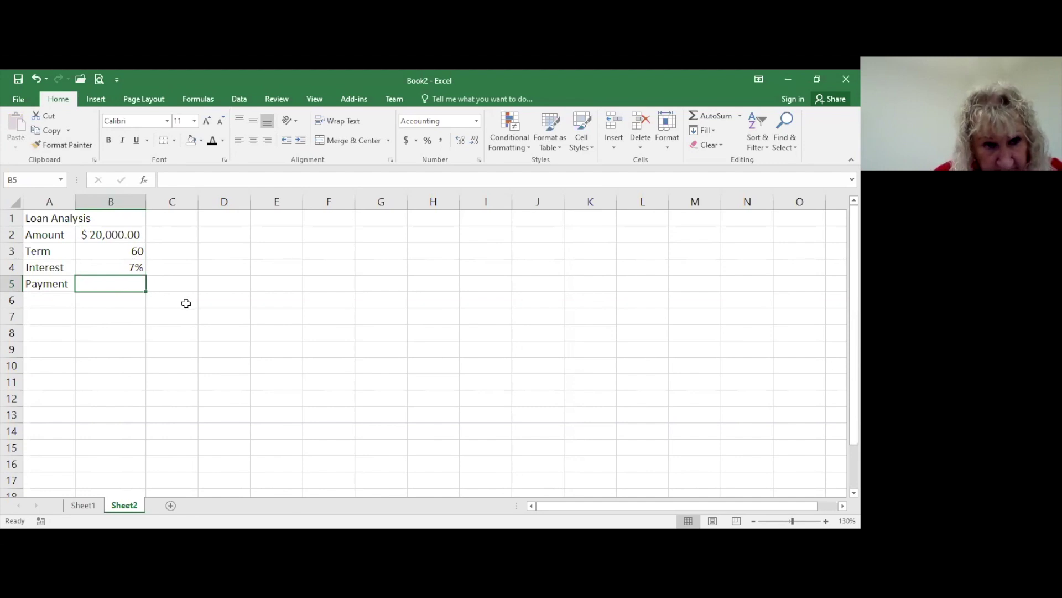
- Search the function list for payment and insert the PMT function in cell B5
{"action": "left_click", "coordinate": [143, 181]}
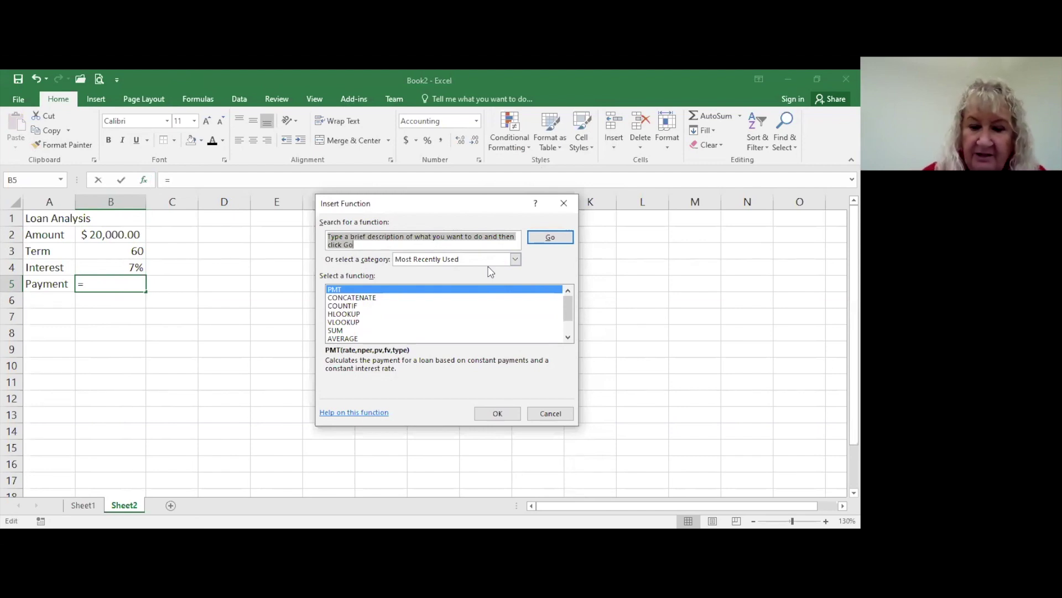
{"action": "type", "text": "payment"}
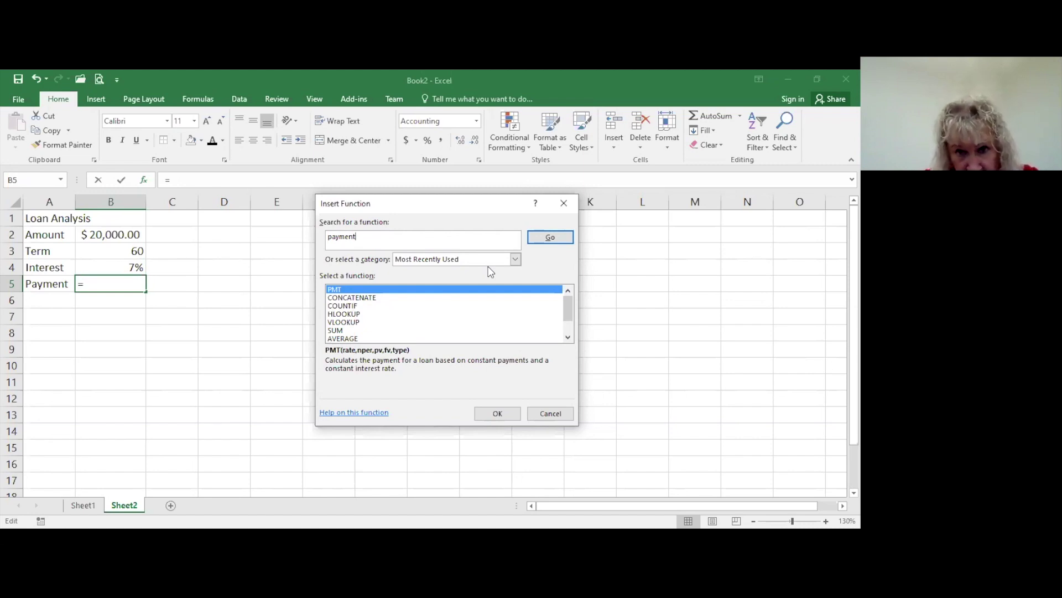
{"action": "left_click", "coordinate": [555, 237]}
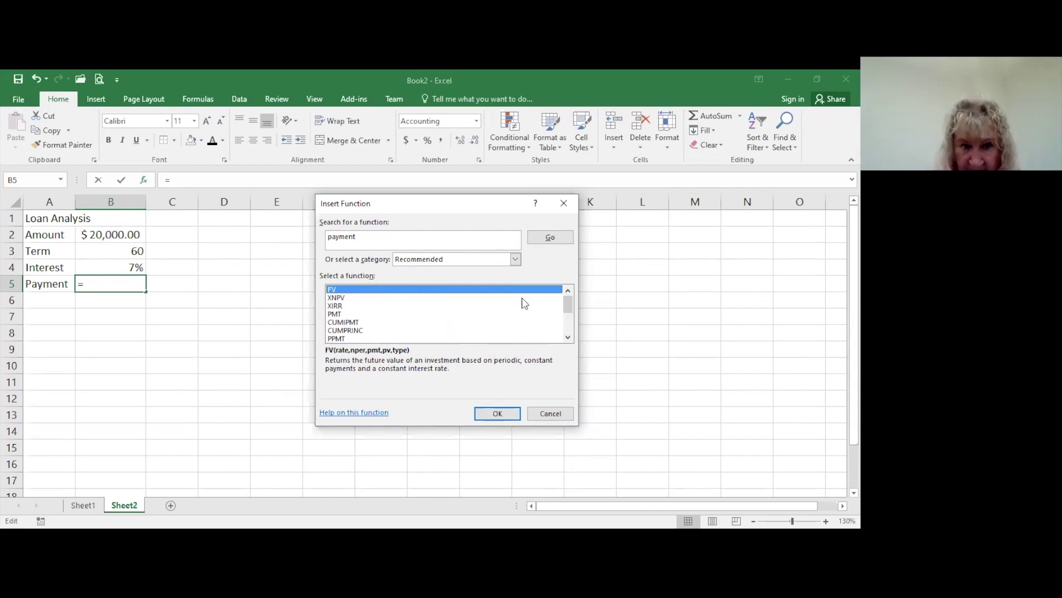
{"action": "left_click", "coordinate": [330, 316]}
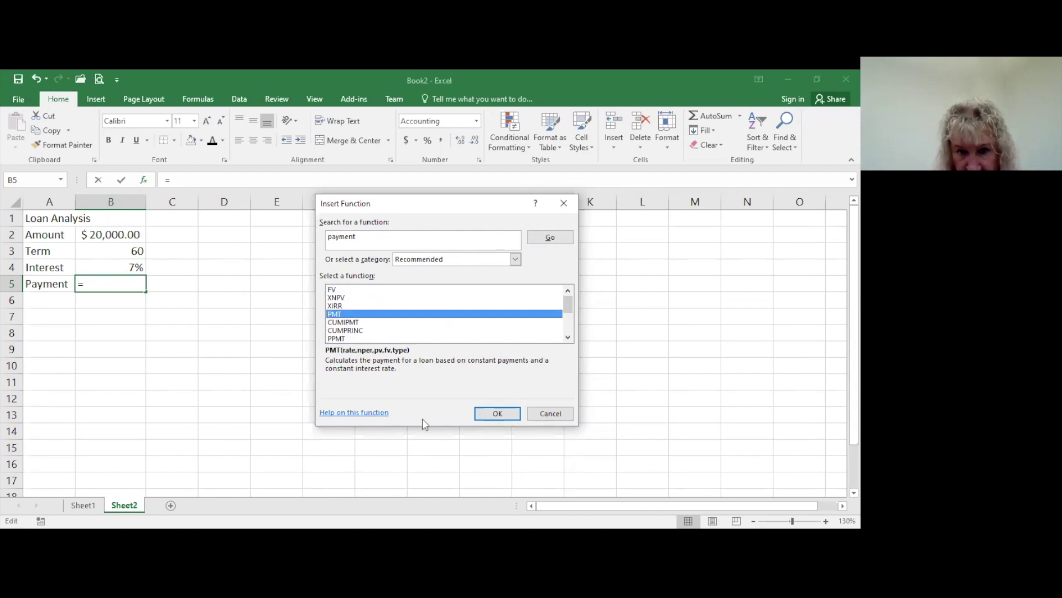
{"action": "left_click", "coordinate": [501, 414]}
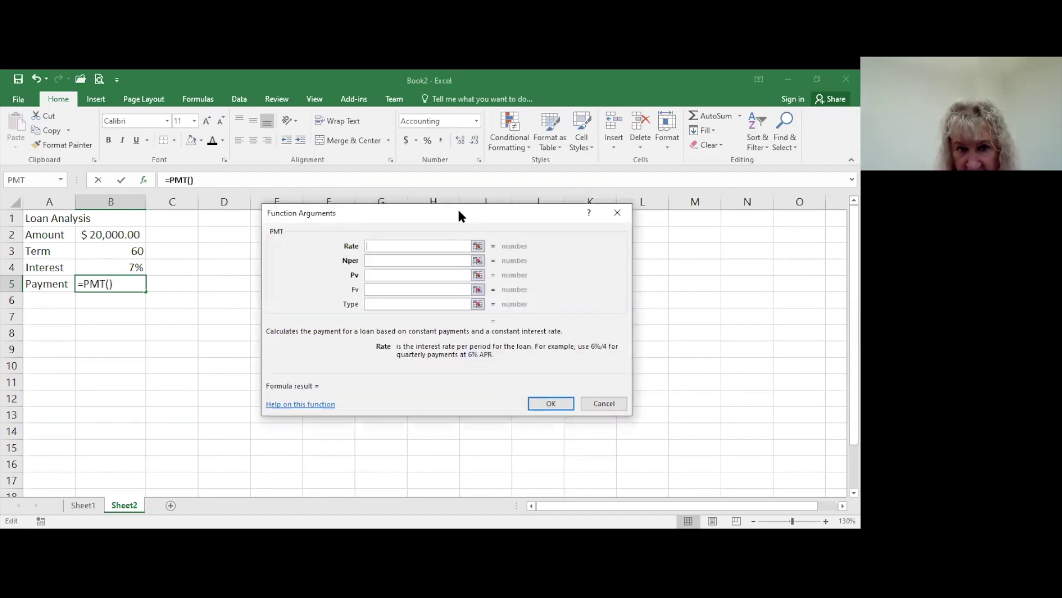
- Set the PMT function's Rate argument to the monthly interest rate B4/12
{"action": "left_click_drag", "start_coordinate": [459, 211], "coordinate": [479, 180]}
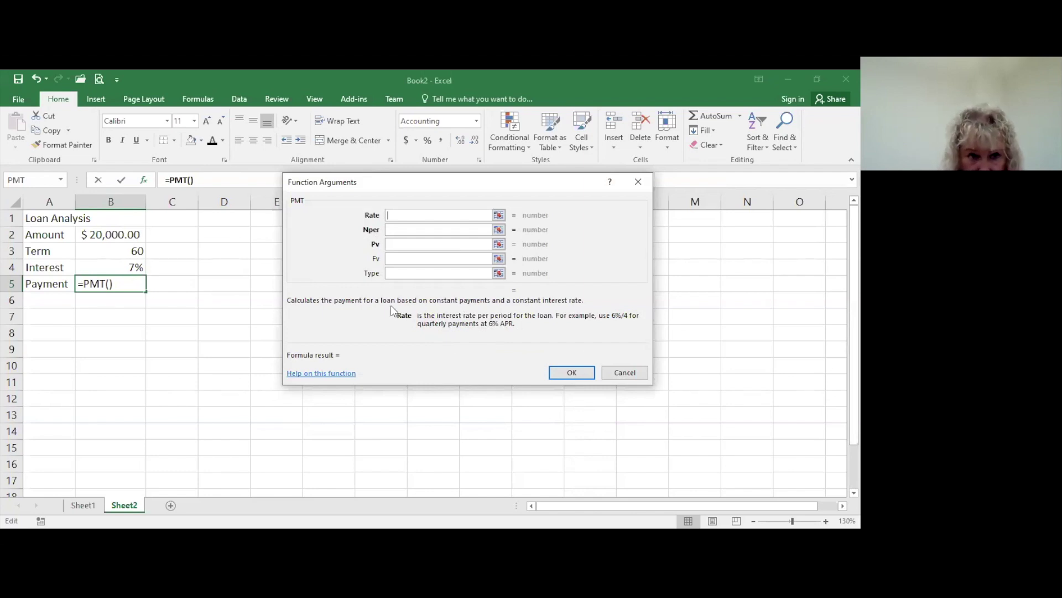
{"action": "left_click", "coordinate": [110, 266]}
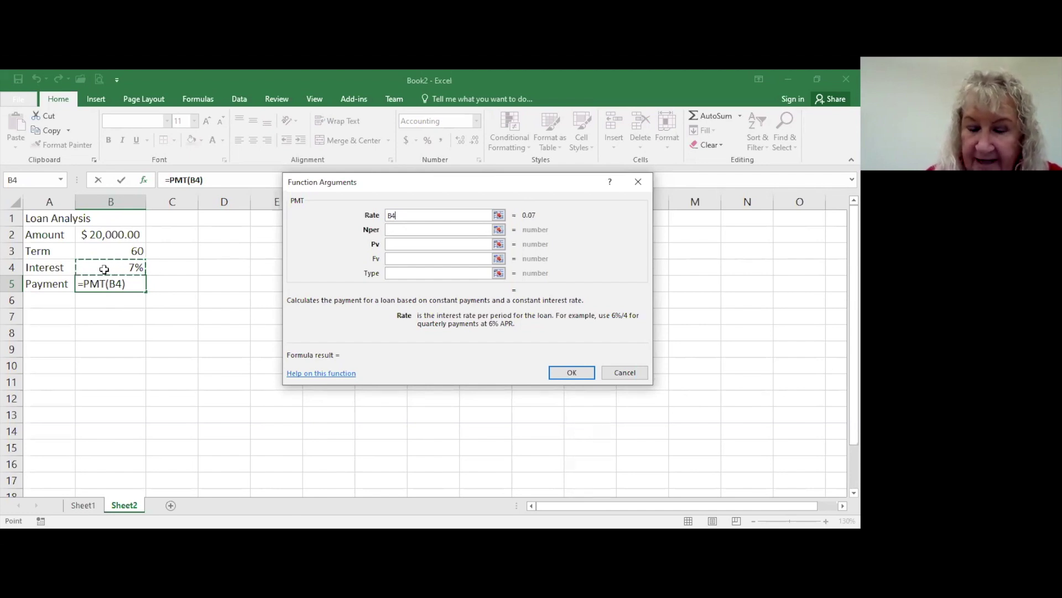
{"action": "type", "text": "/"}
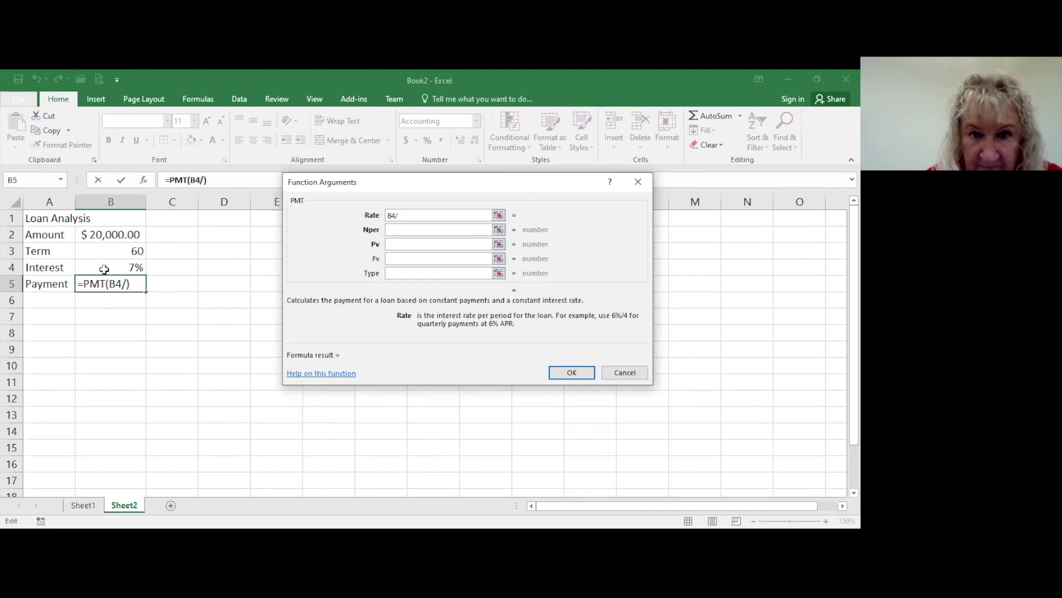
{"action": "type", "text": "12"}
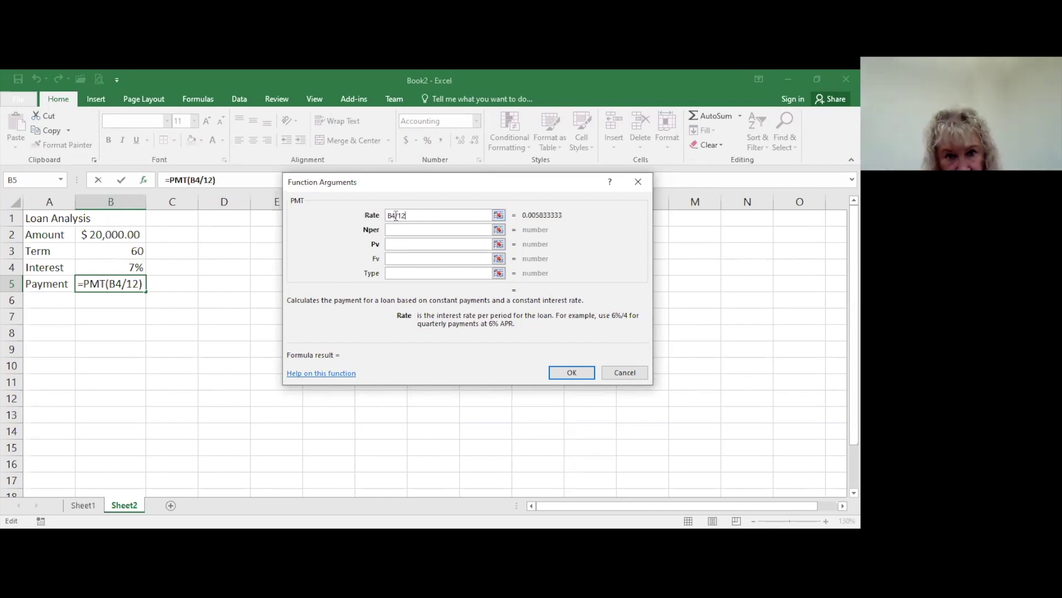
- Set Nper to the term in B3 and Pv to the loan amount in B2, completing the PMT formula in B5
{"action": "left_click", "coordinate": [399, 228]}
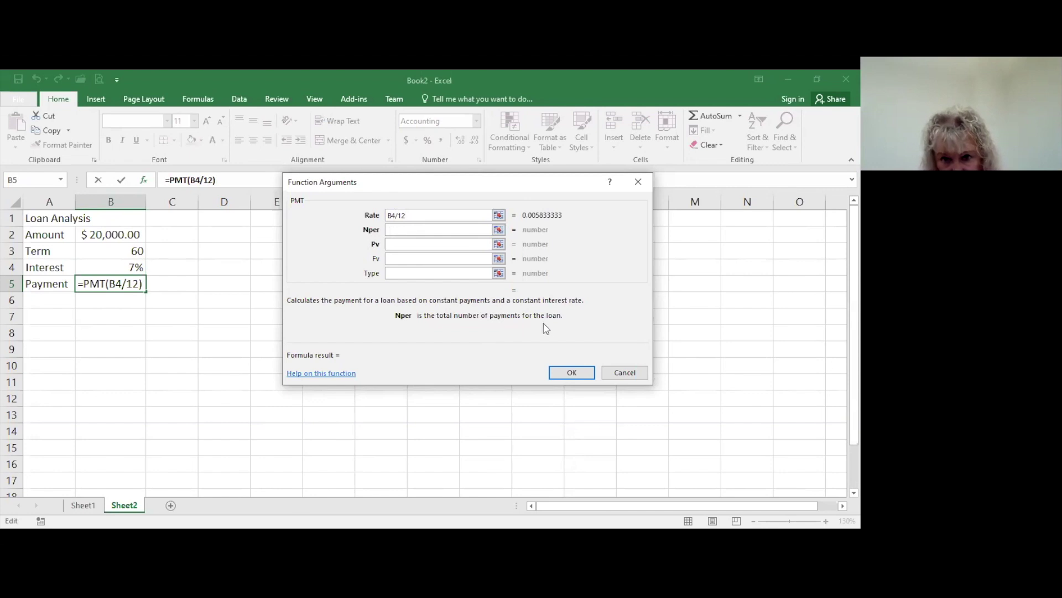
{"action": "left_click", "coordinate": [110, 249]}
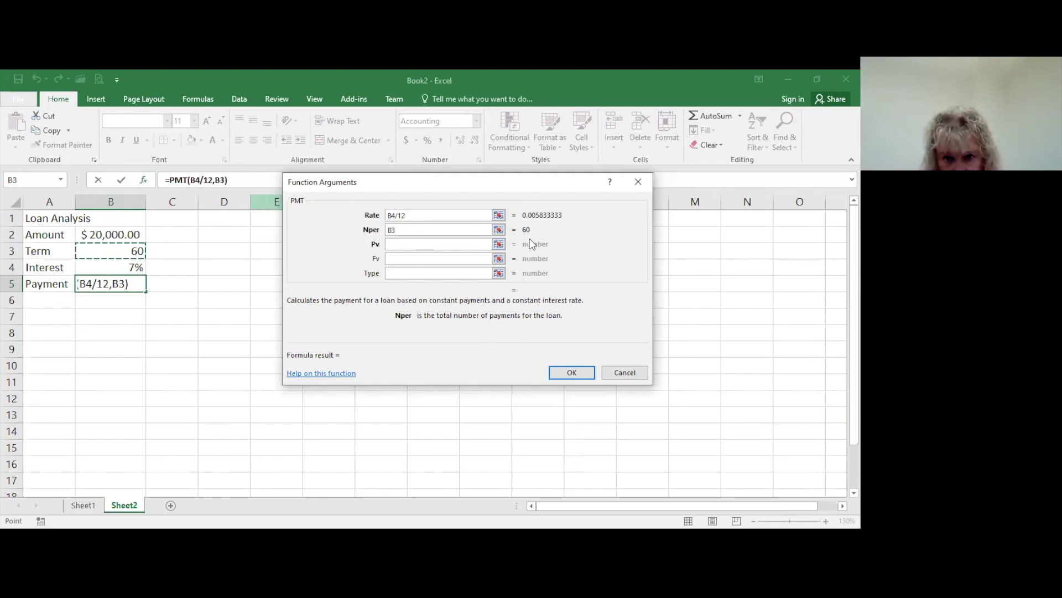
{"action": "left_click", "coordinate": [397, 243]}
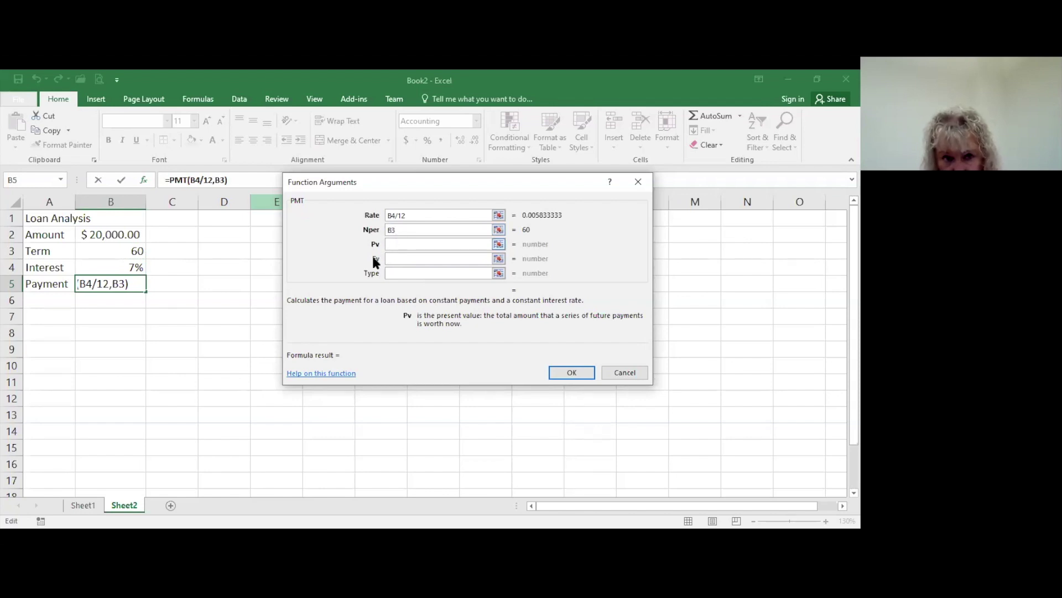
{"action": "left_click", "coordinate": [105, 235]}
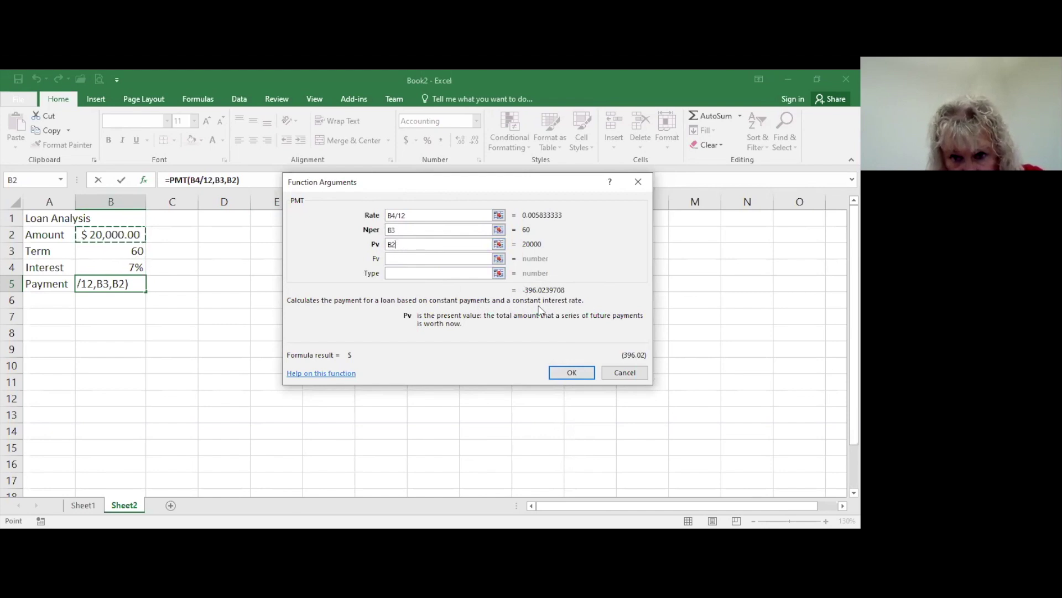
{"action": "left_click", "coordinate": [575, 379]}
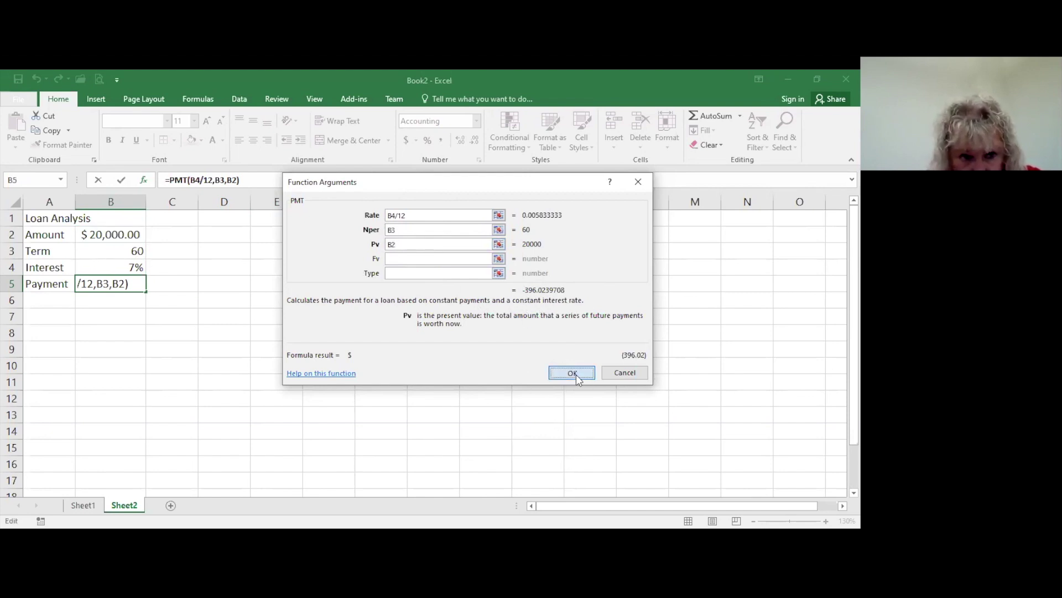
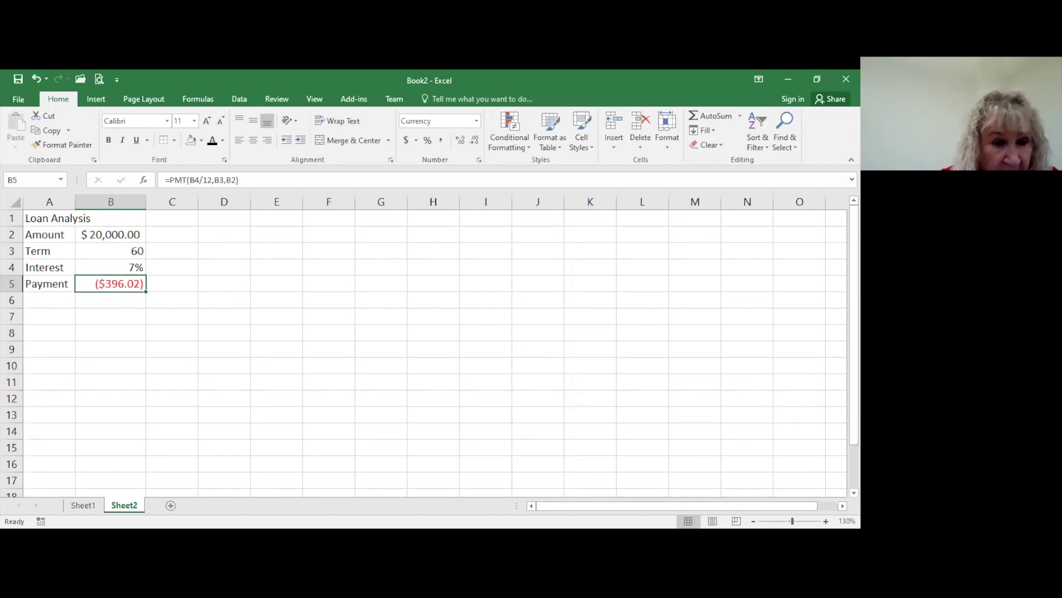
- On a new worksheet, enter January in cell A1 and fill the month series down to A17
{"action": "left_click", "coordinate": [170, 506]}
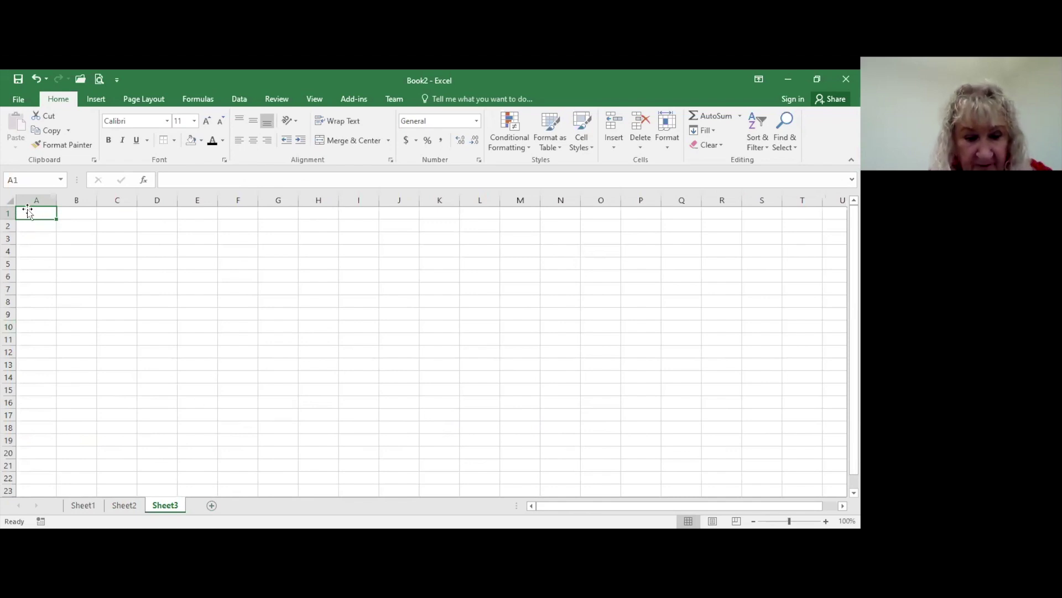
{"action": "type", "text": "J"}
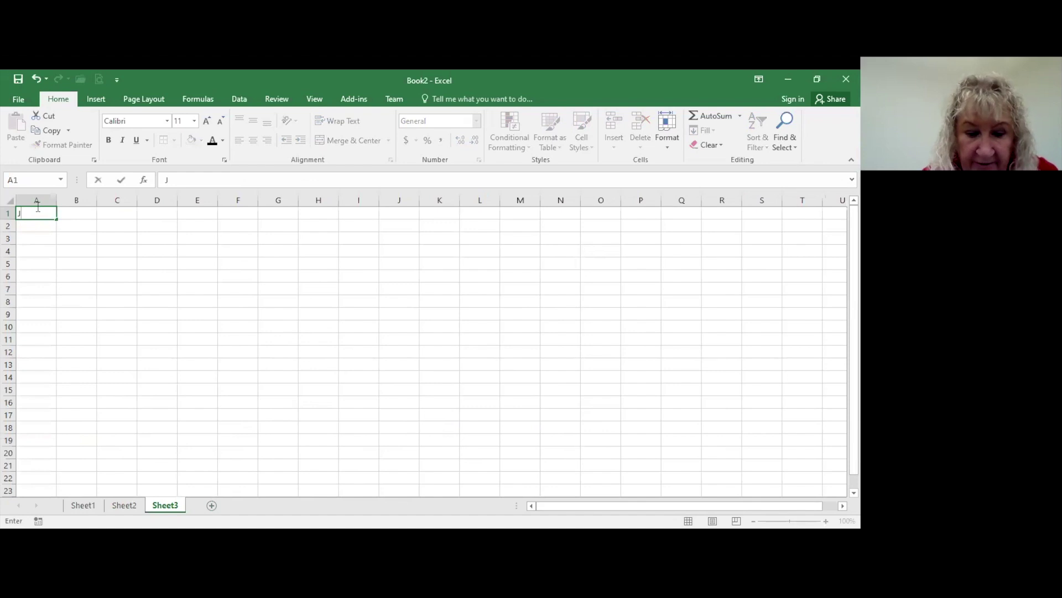
{"action": "type", "text": "anu"}
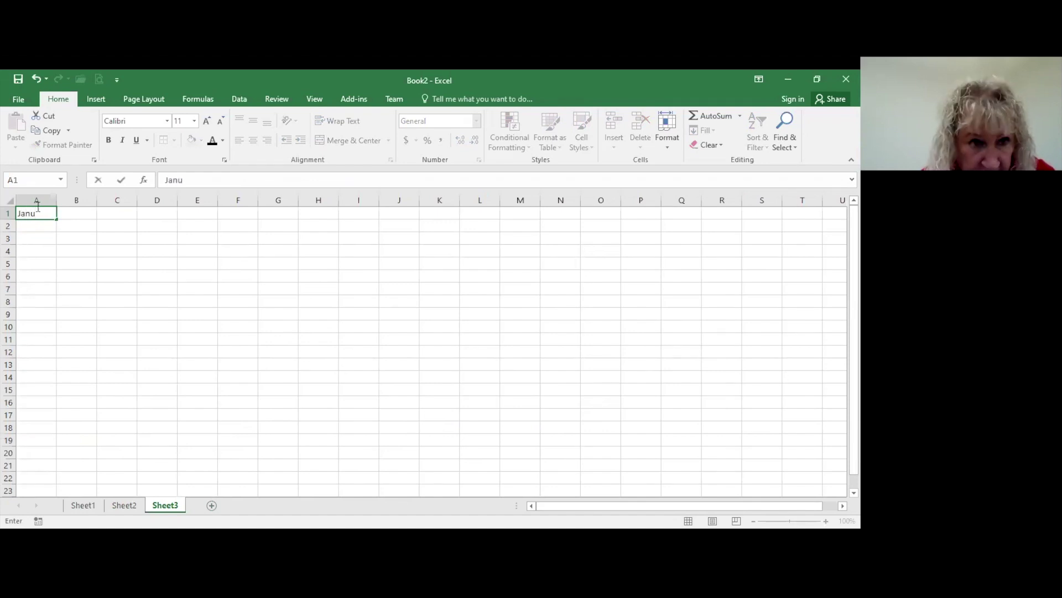
{"action": "type", "text": "ary"}
{"action": "key", "text": "Tab"}
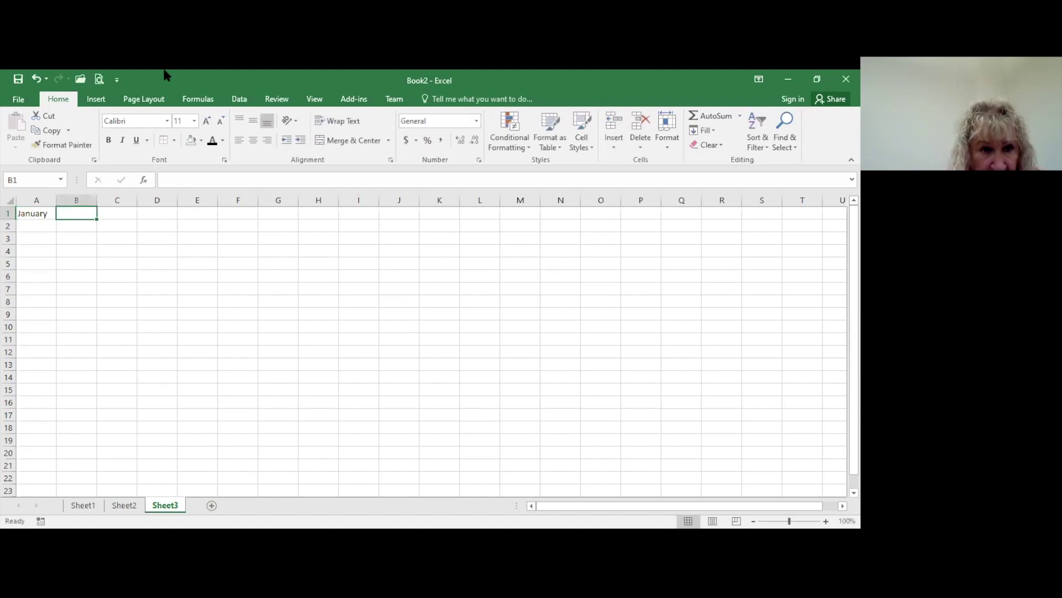
{"action": "left_click", "coordinate": [33, 211]}
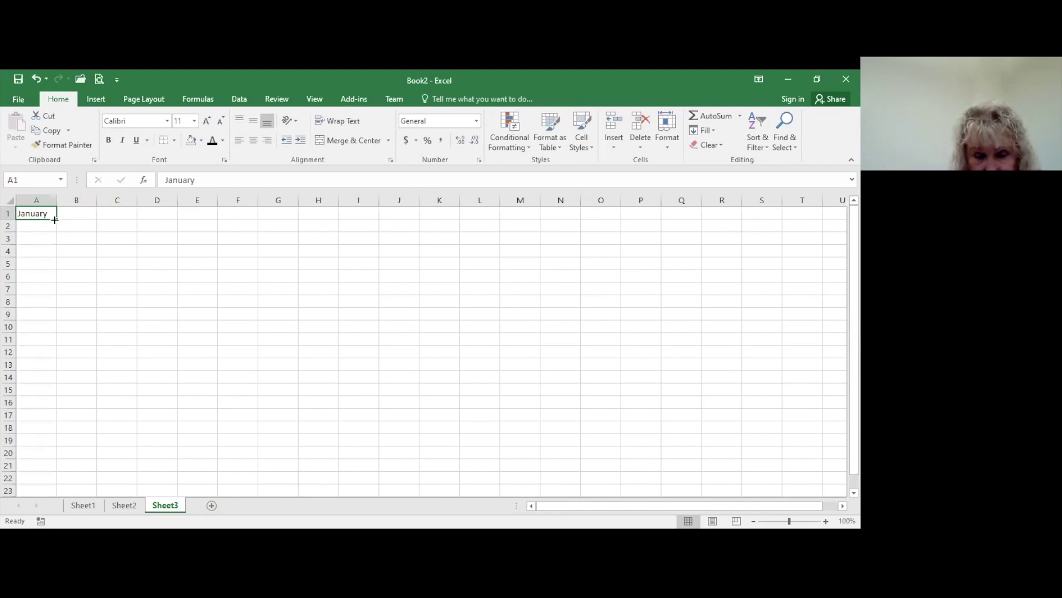
{"action": "left_click_drag", "start_coordinate": [55, 219], "coordinate": [52, 416]}
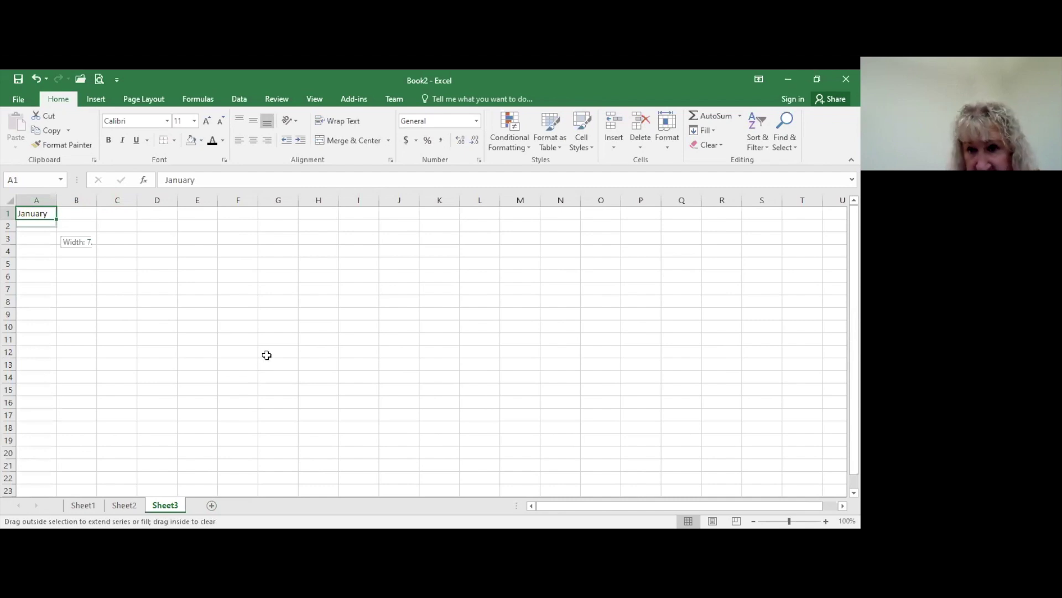
- Enter Jan in cell B1 and fill the abbreviated month series down to B17
{"action": "left_click", "coordinate": [78, 212]}
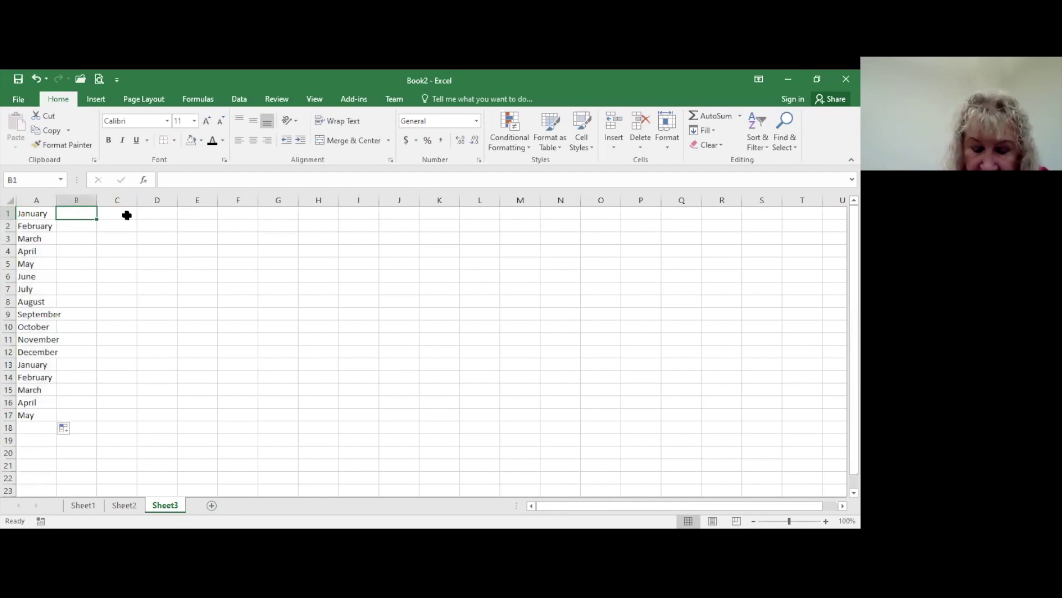
{"action": "type", "text": "Jan"}
{"action": "left_click", "coordinate": [127, 215]}
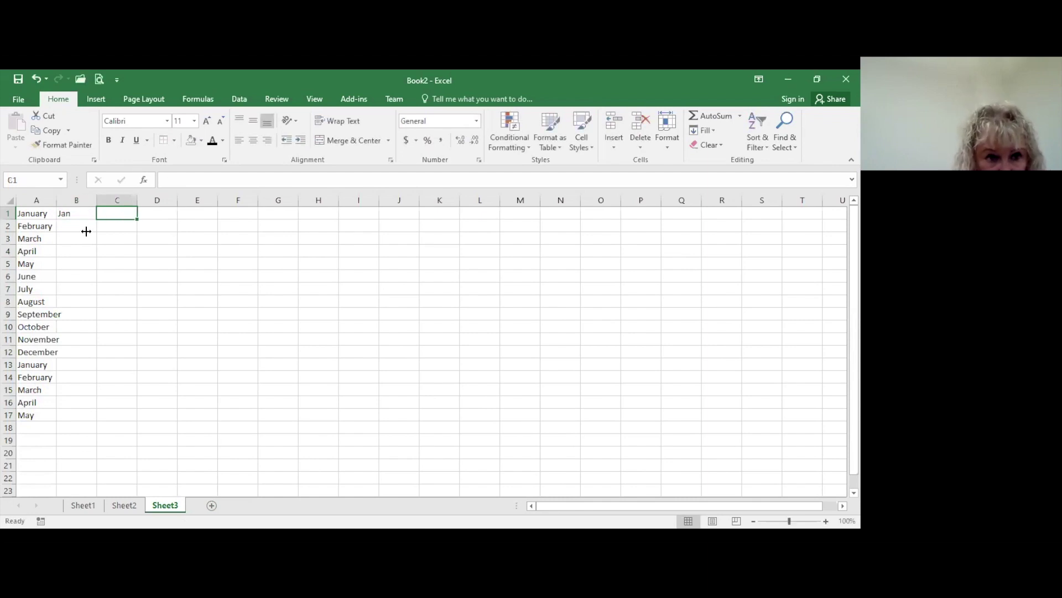
{"action": "left_click", "coordinate": [94, 216]}
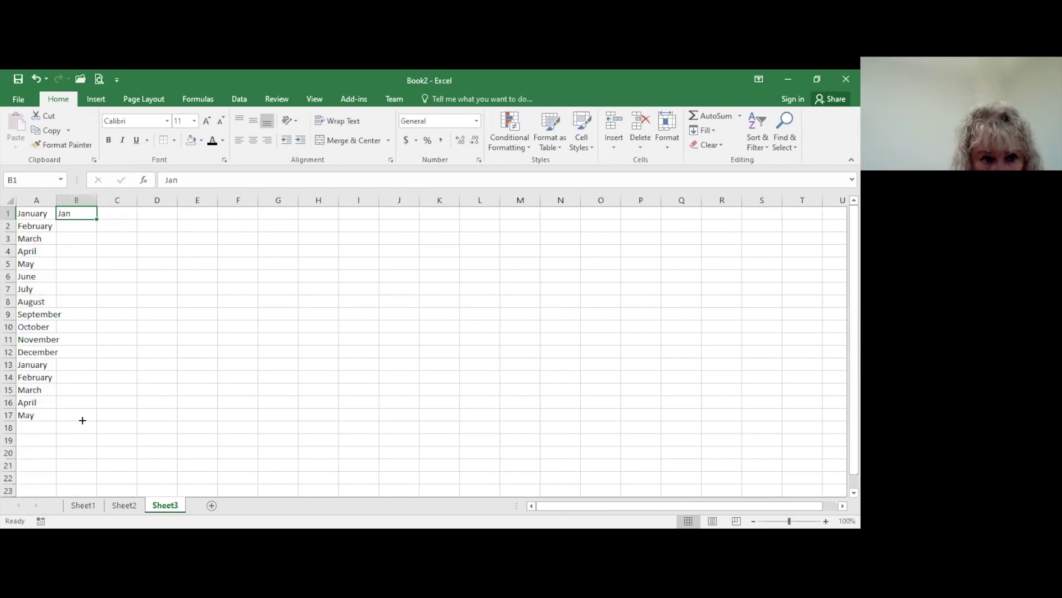
{"action": "left_click_drag", "start_coordinate": [97, 220], "coordinate": [94, 420]}
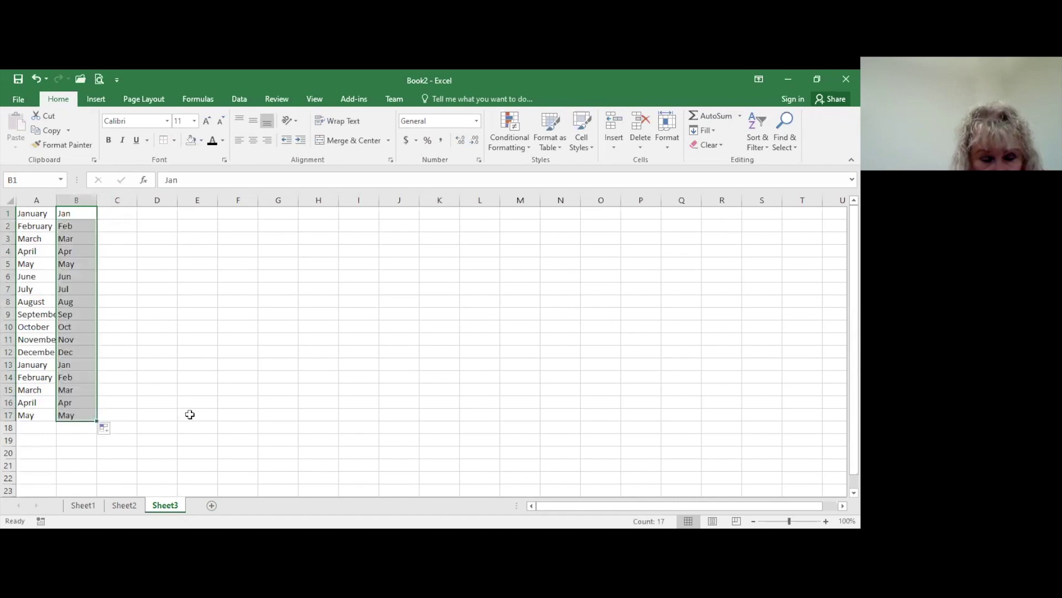
- Enter Monday in cell C1, fill the weekday series down to C17 and autofit the width of column C
{"action": "left_click", "coordinate": [117, 212]}
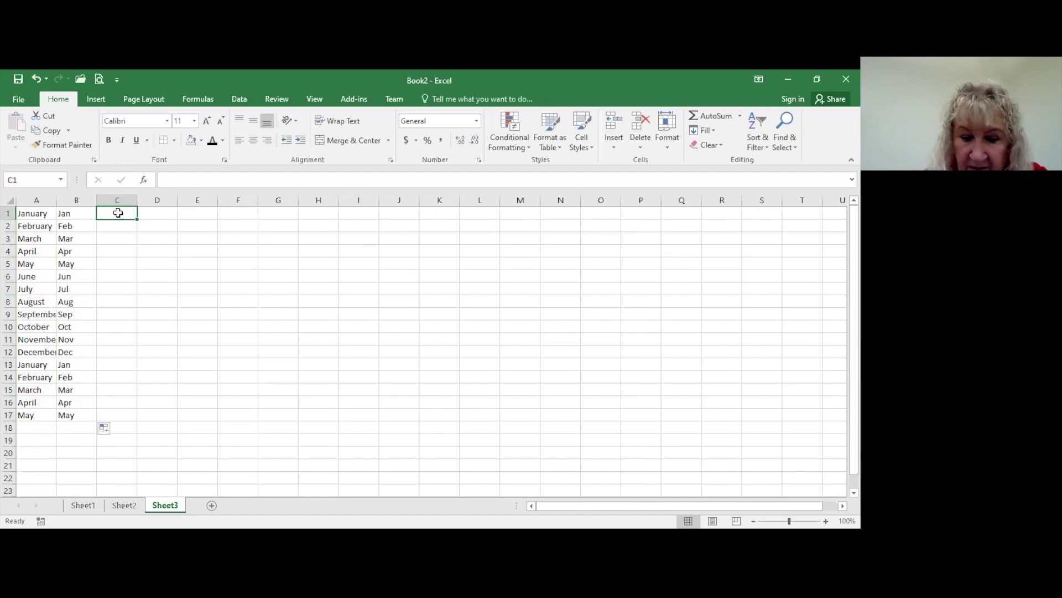
{"action": "type", "text": "Mon"}
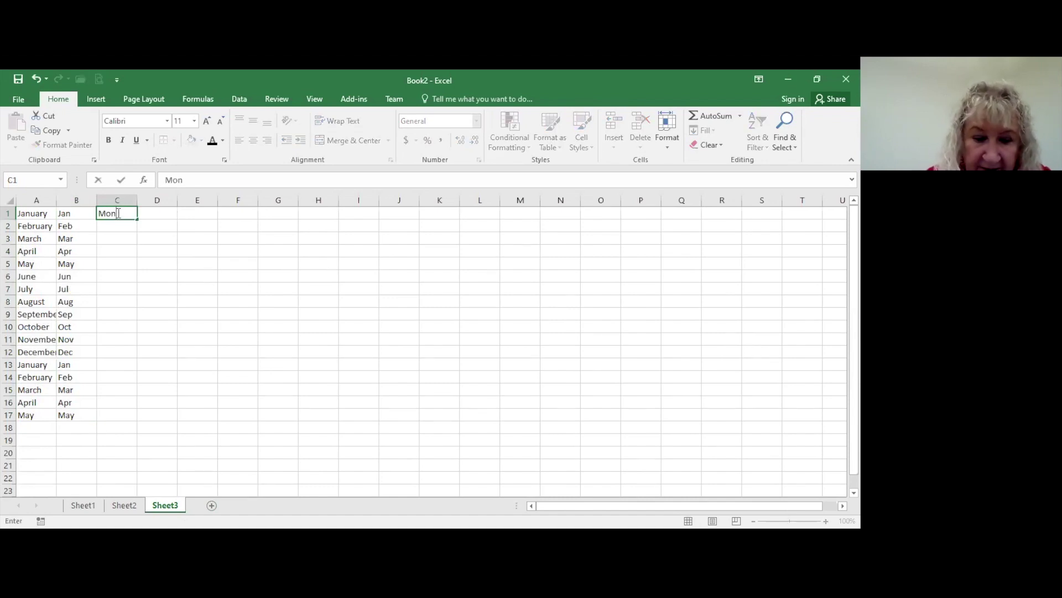
{"action": "type", "text": "day"}
{"action": "key", "text": "Tab"}
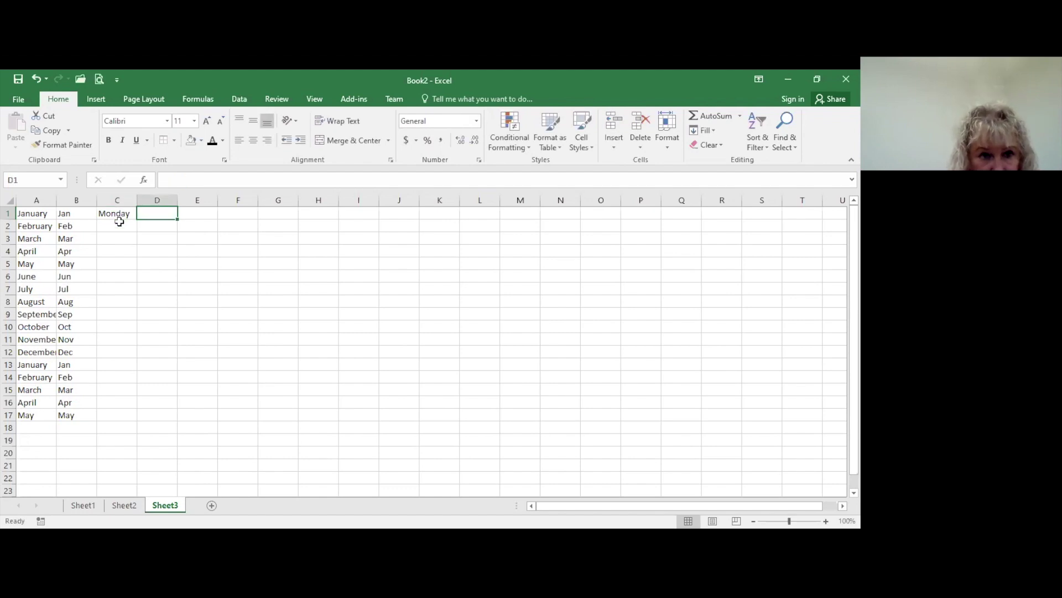
{"action": "left_click", "coordinate": [135, 216]}
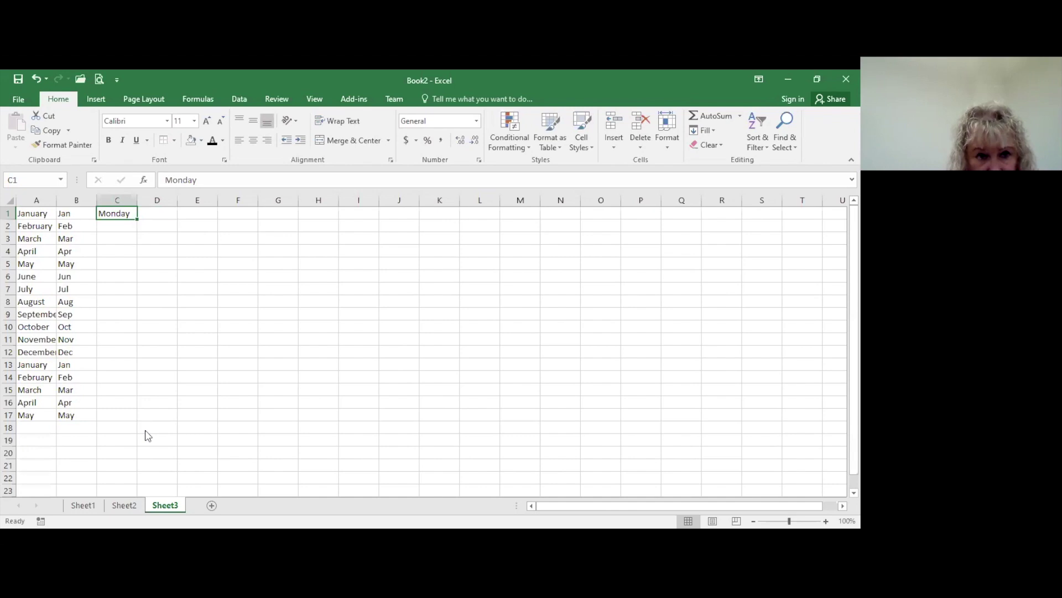
{"action": "double_click", "coordinate": [137, 220]}
{"action": "double_click", "coordinate": [136, 197]}
- Enter the weekday abbreviation Mon in cell D1
{"action": "left_click", "coordinate": [163, 211]}
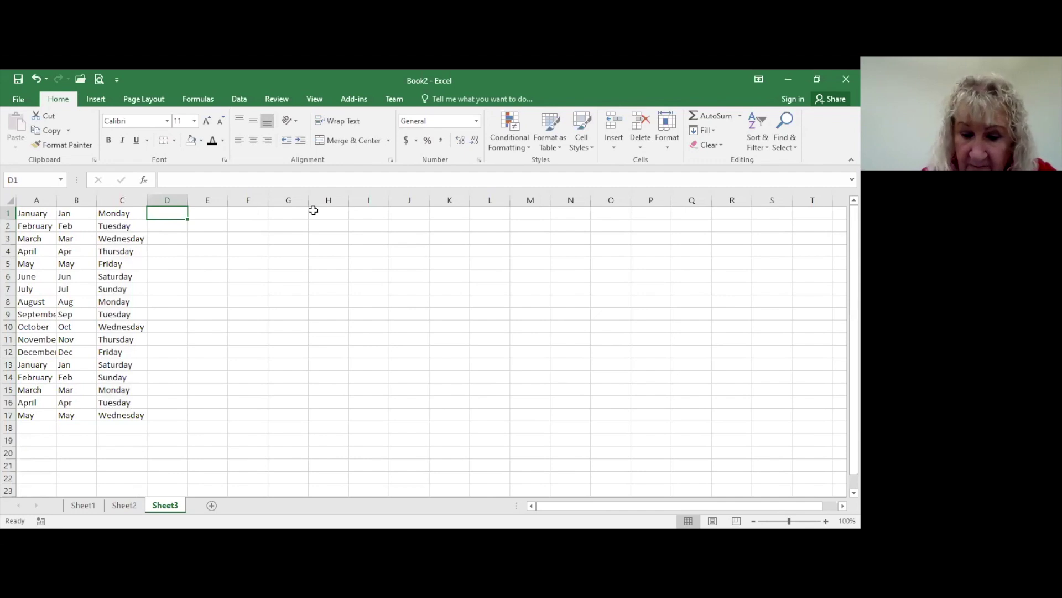
{"action": "type", "text": "M"}
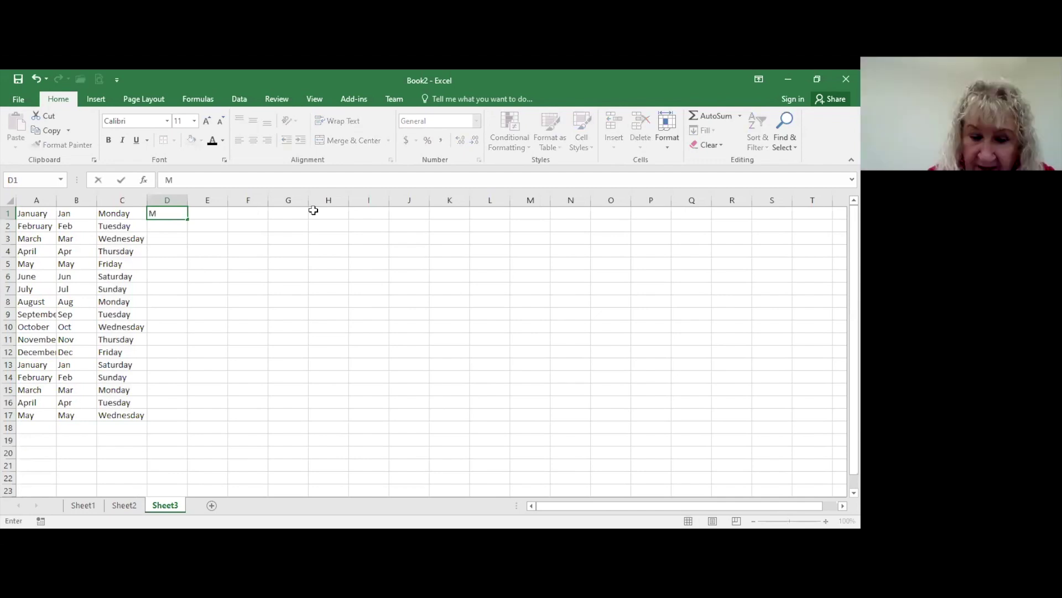
{"action": "type", "text": "on"}
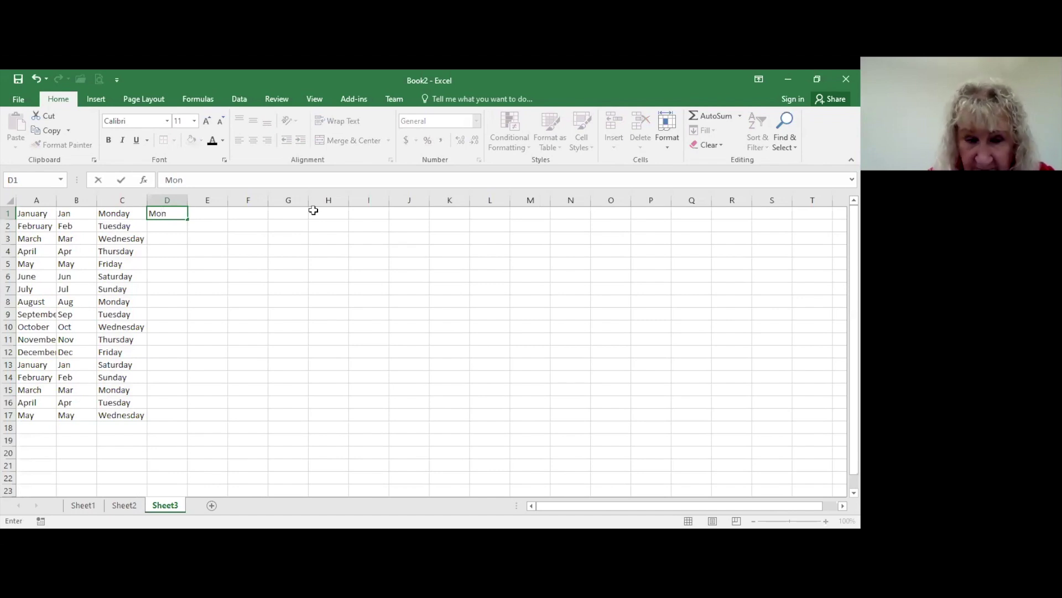
{"action": "key", "text": "Tab"}
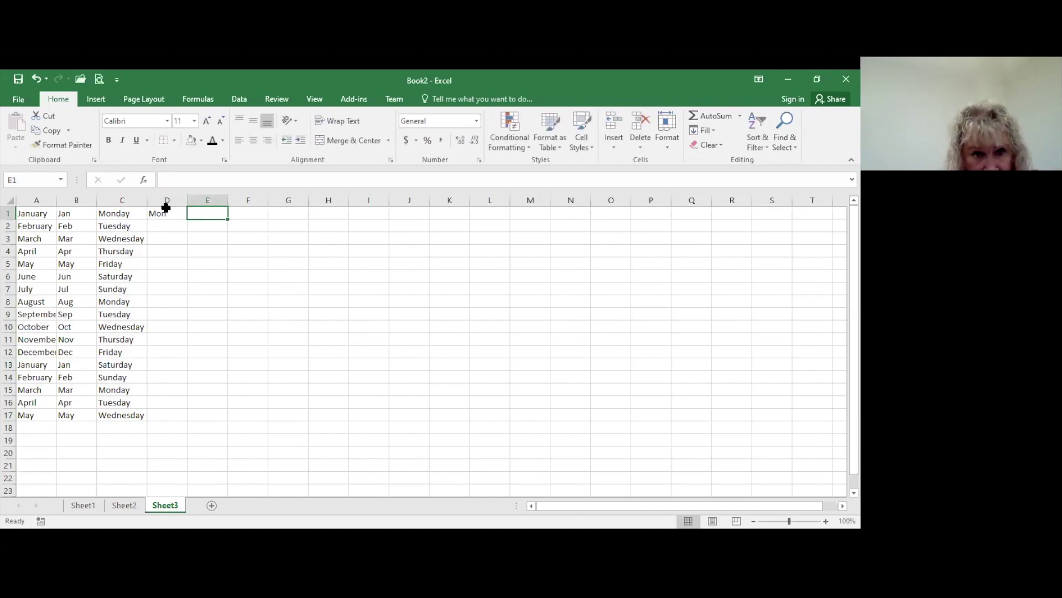
- Fill the abbreviated weekday series from D1 across the row to M1, and undo the fill
{"action": "left_click", "coordinate": [161, 215]}
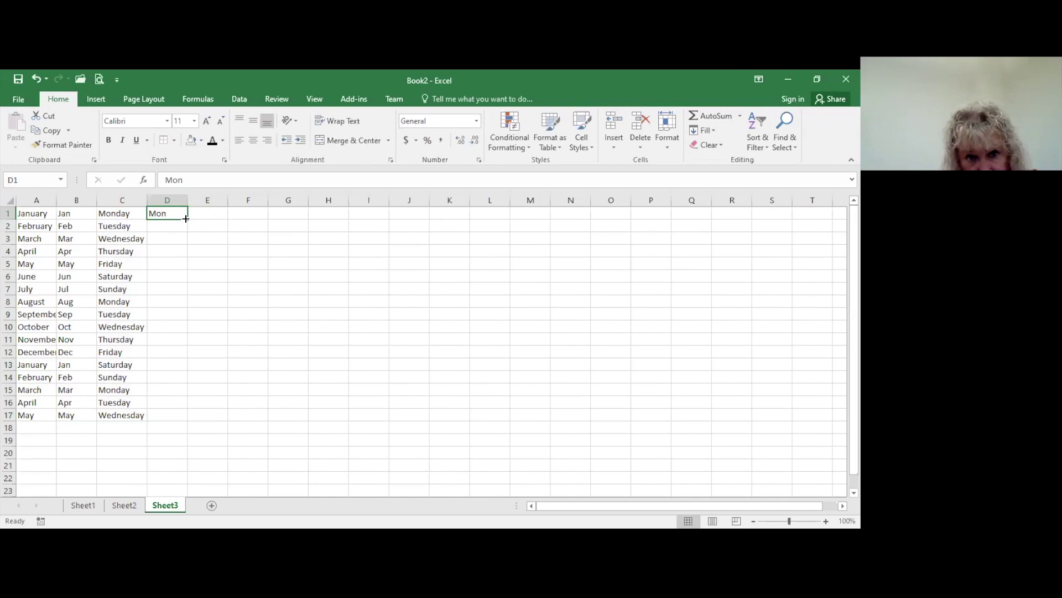
{"action": "left_click_drag", "start_coordinate": [187, 219], "coordinate": [531, 215]}
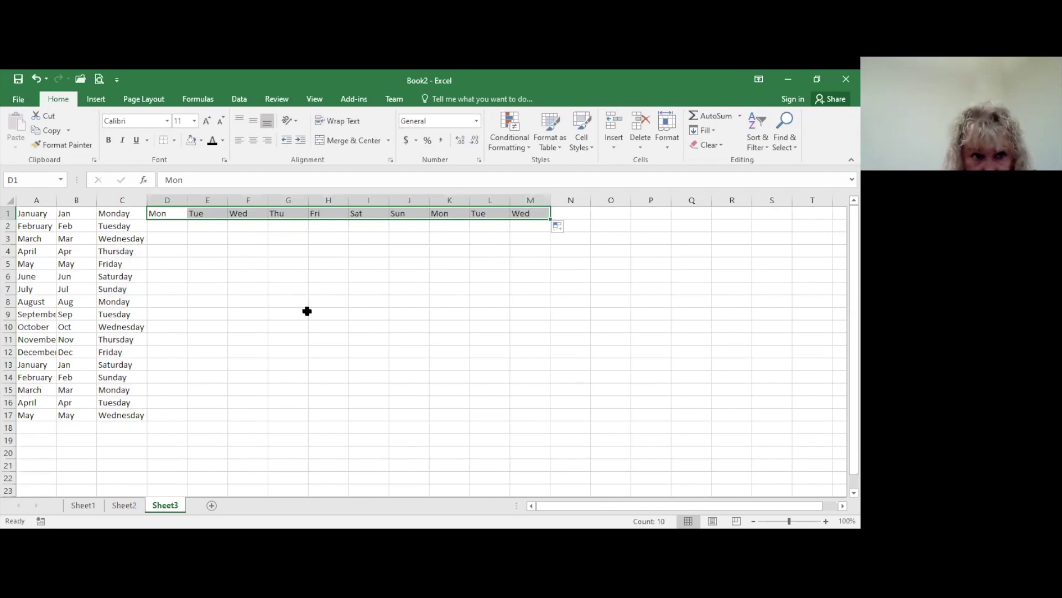
{"action": "left_click", "coordinate": [35, 78]}
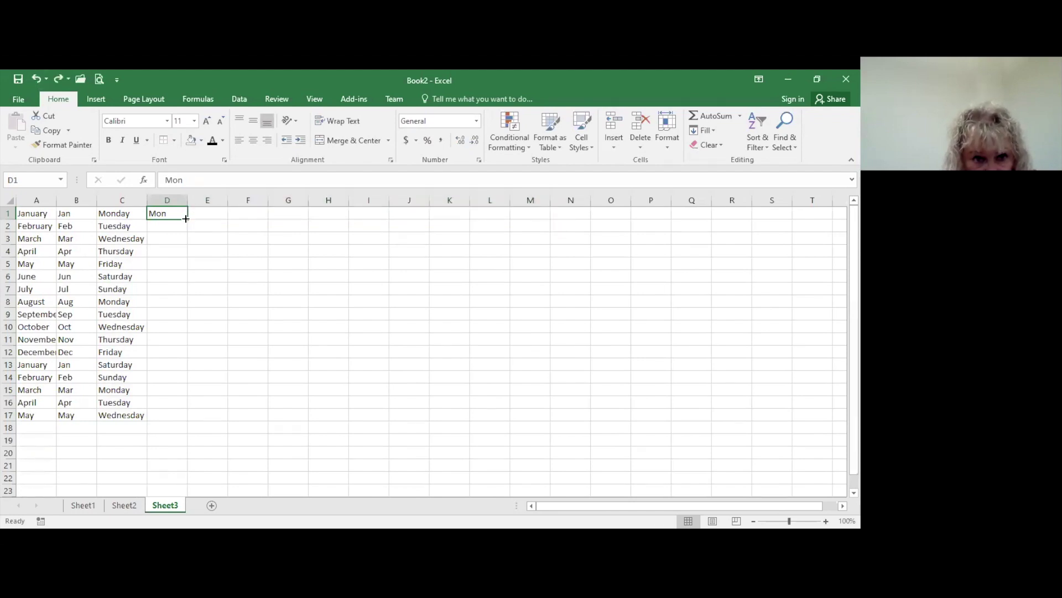
- Enter the number 1 in cell E1
{"action": "key", "text": "Right"}
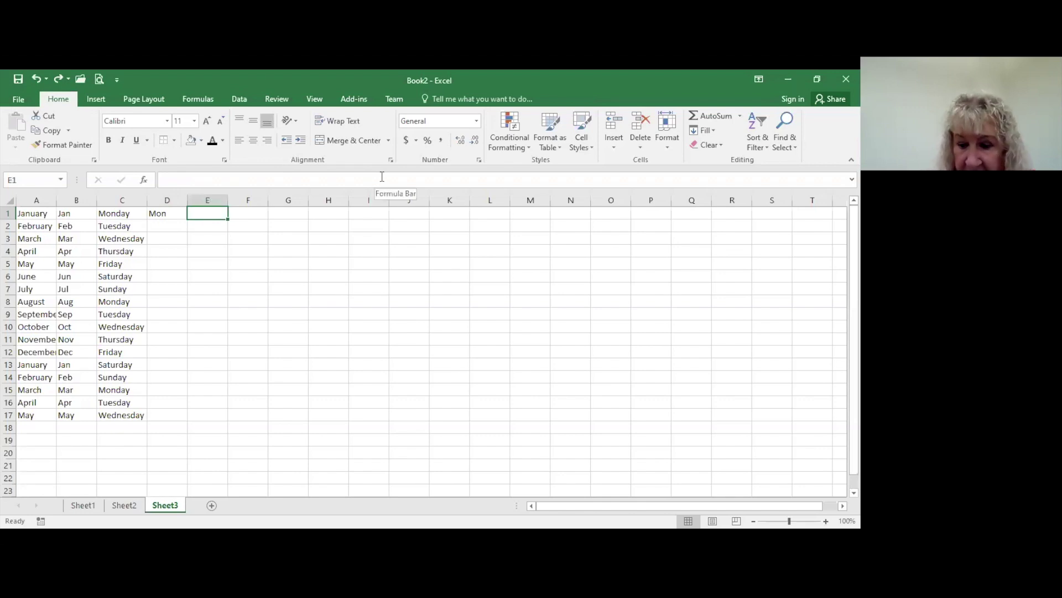
{"action": "type", "text": "1"}
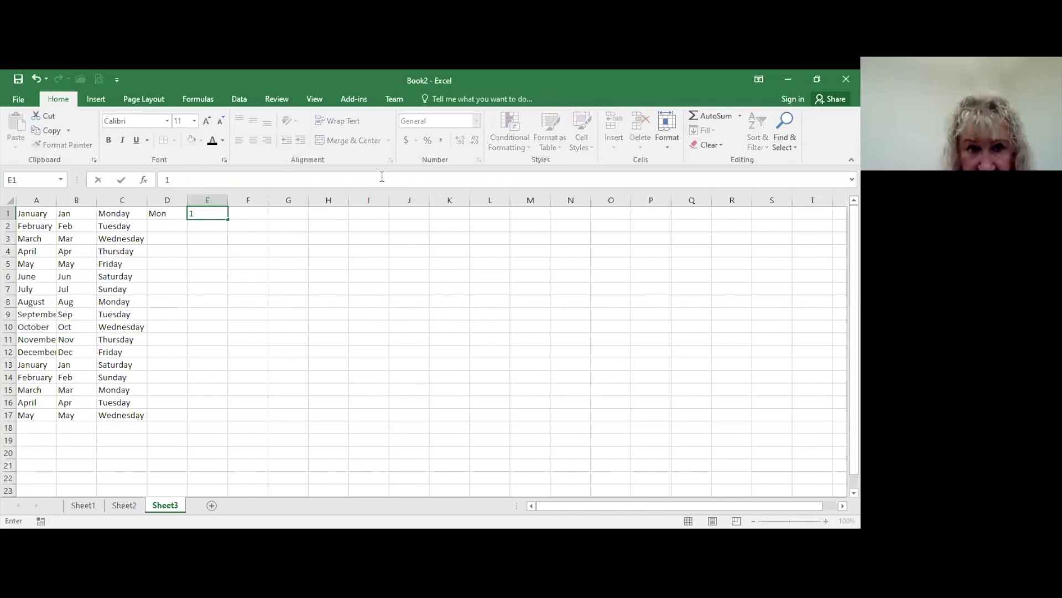
{"action": "key", "text": "Right"}
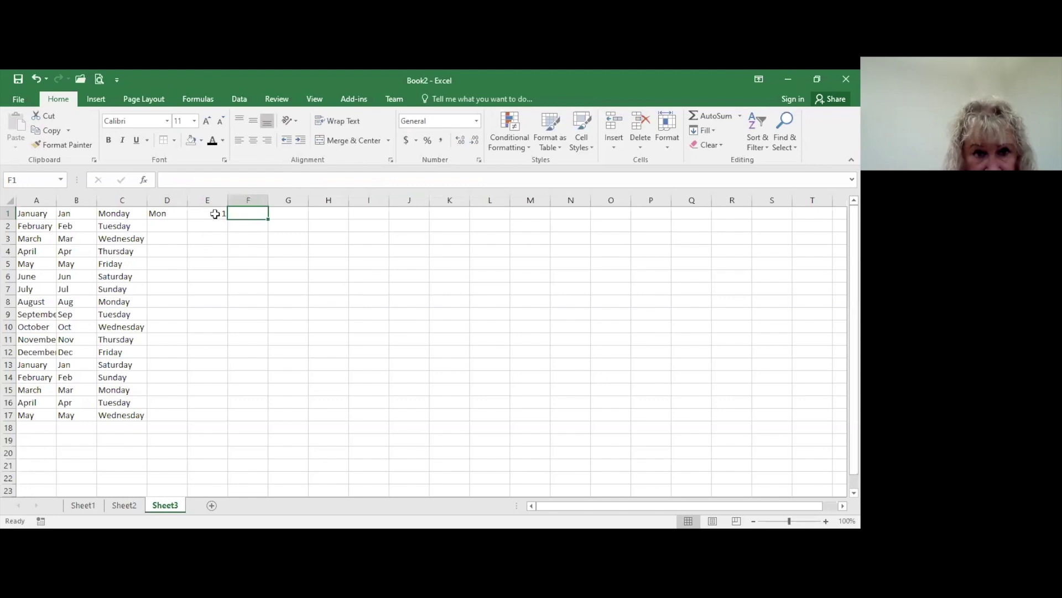
{"action": "key", "text": "Left"}
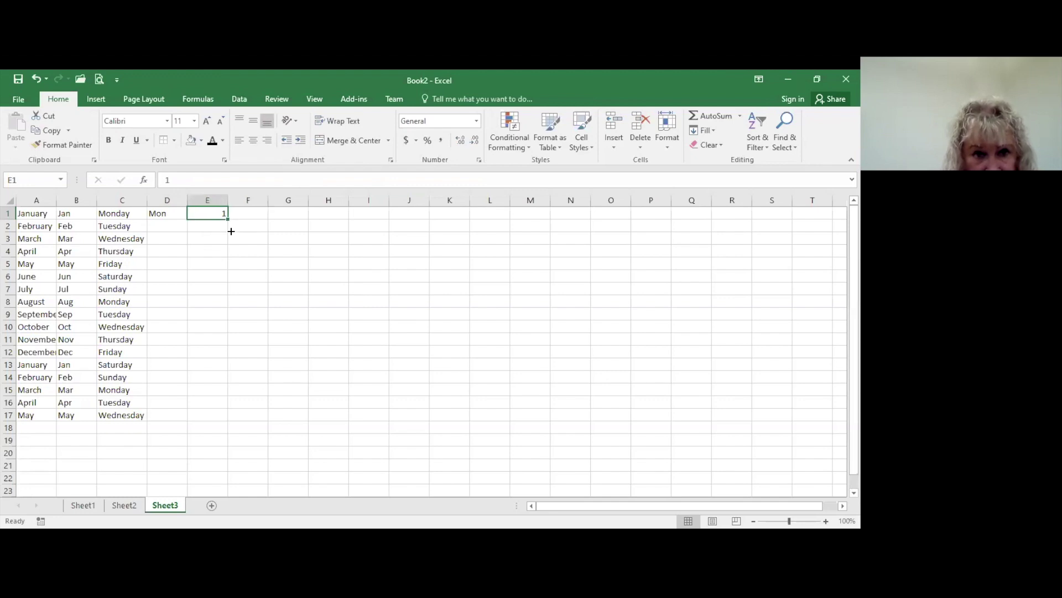
- Fill the 1 from E1 down to E18, and undo the fill
{"action": "left_click_drag", "start_coordinate": [228, 220], "coordinate": [231, 288]}
{"action": "left_click_drag", "start_coordinate": [242, 427], "coordinate": [363, 387]}
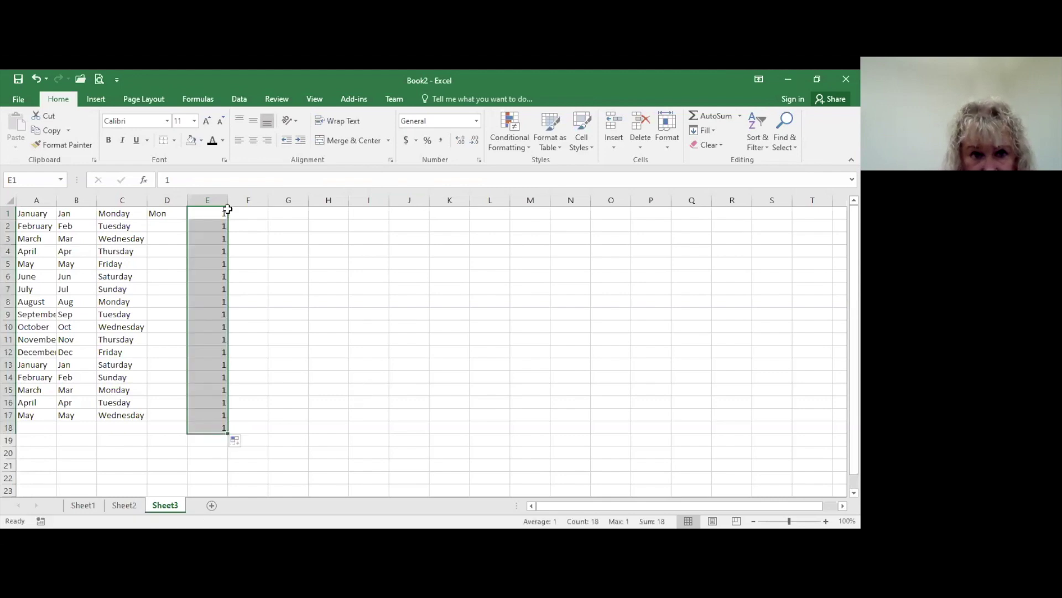
{"action": "left_click", "coordinate": [203, 215]}
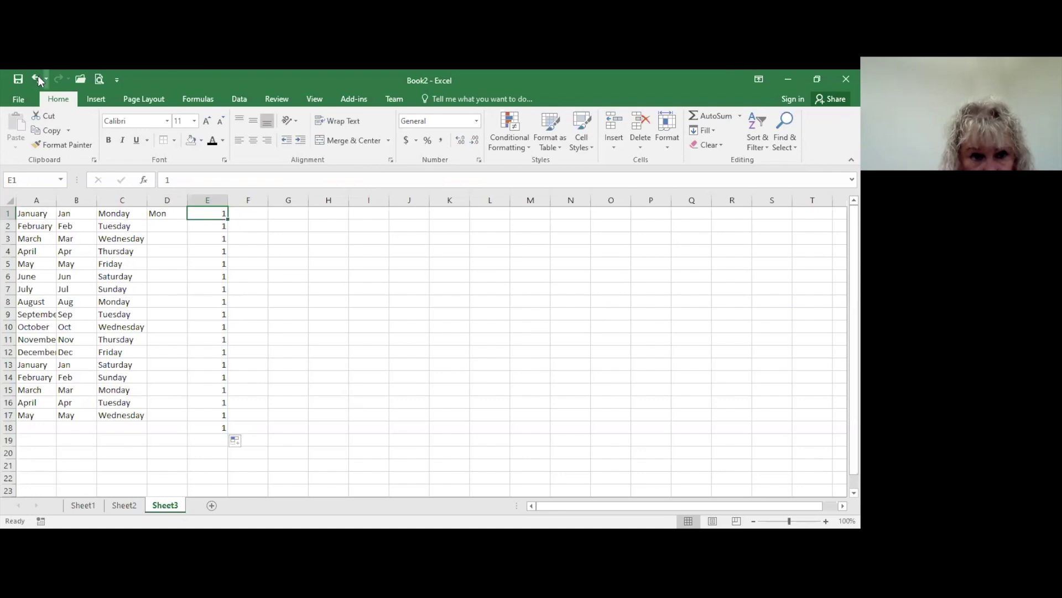
{"action": "key", "text": "ctrl+z"}
- Enter 2 in cell E2 and fill the number series from E1:E2 down to E17
{"action": "key", "text": "Down"}
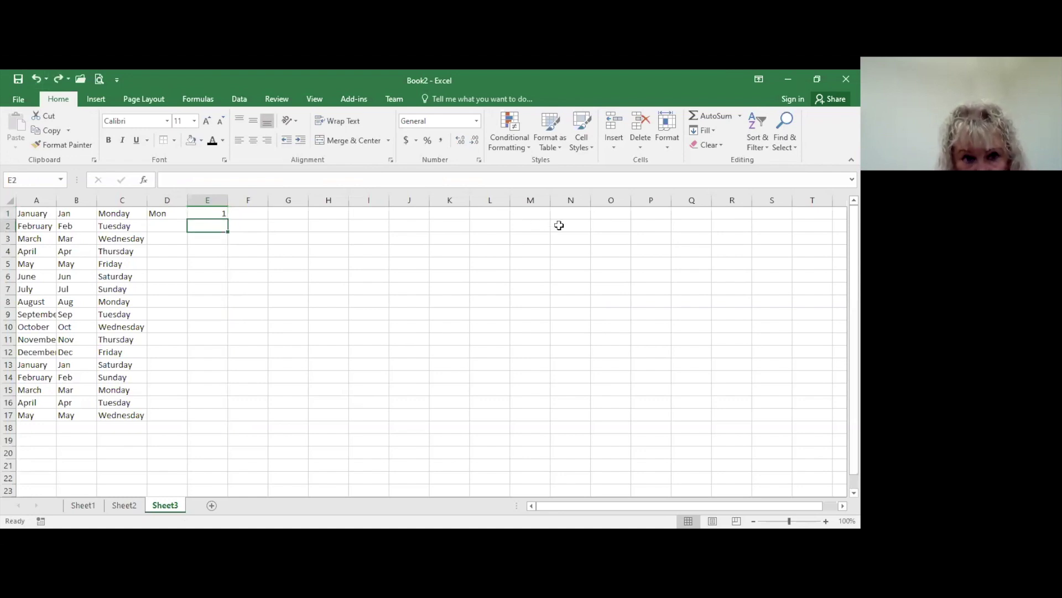
{"action": "type", "text": "2"}
{"action": "key", "text": "Tab"}
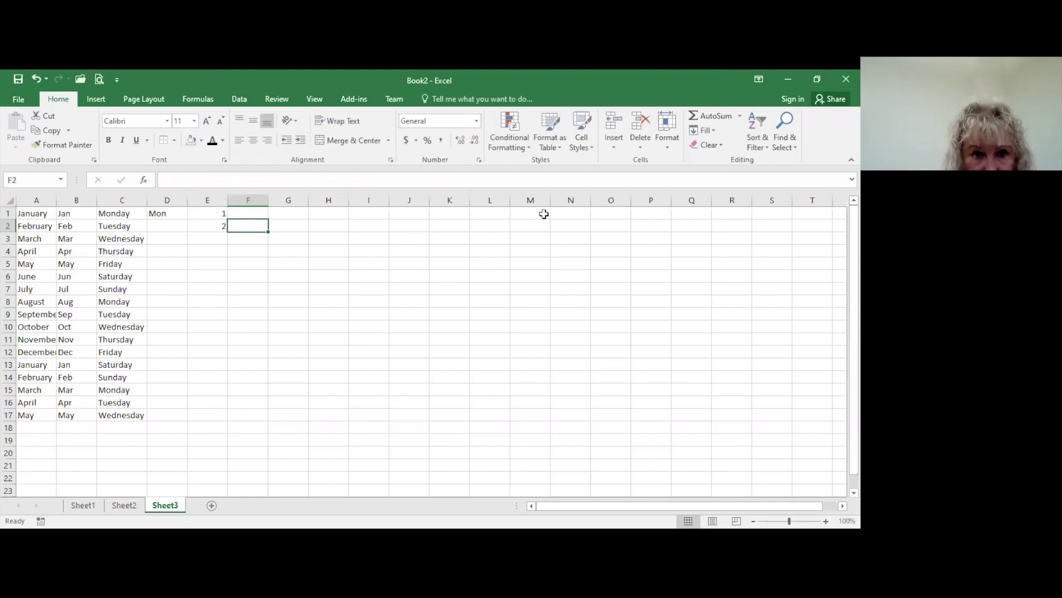
{"action": "left_click_drag", "start_coordinate": [218, 213], "coordinate": [212, 421]}
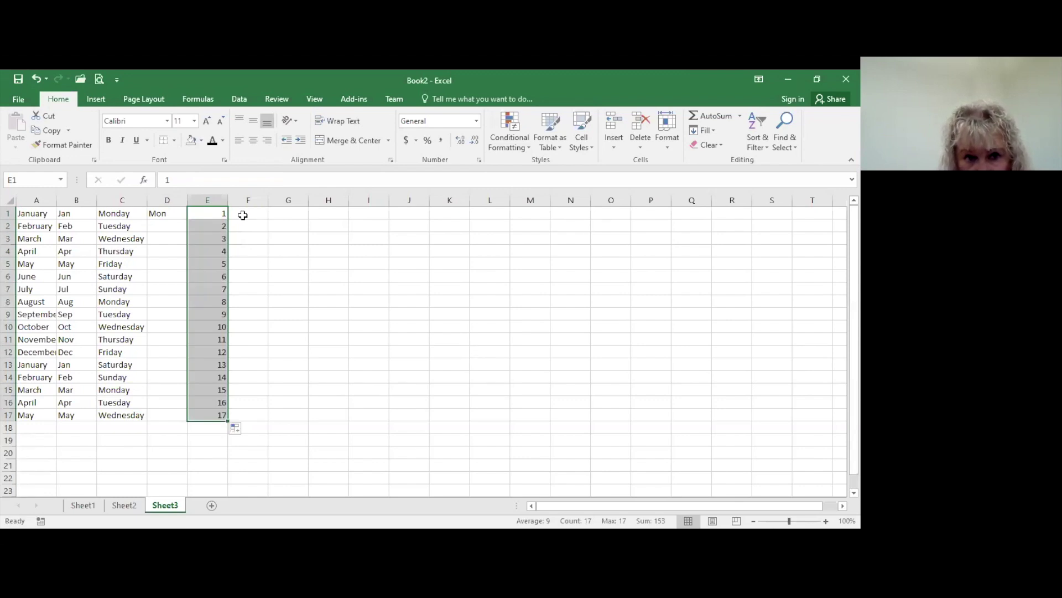
- Enter 100 in cell F1 and 200 in F2, and fill the series down to F17
{"action": "key", "text": "Right"}
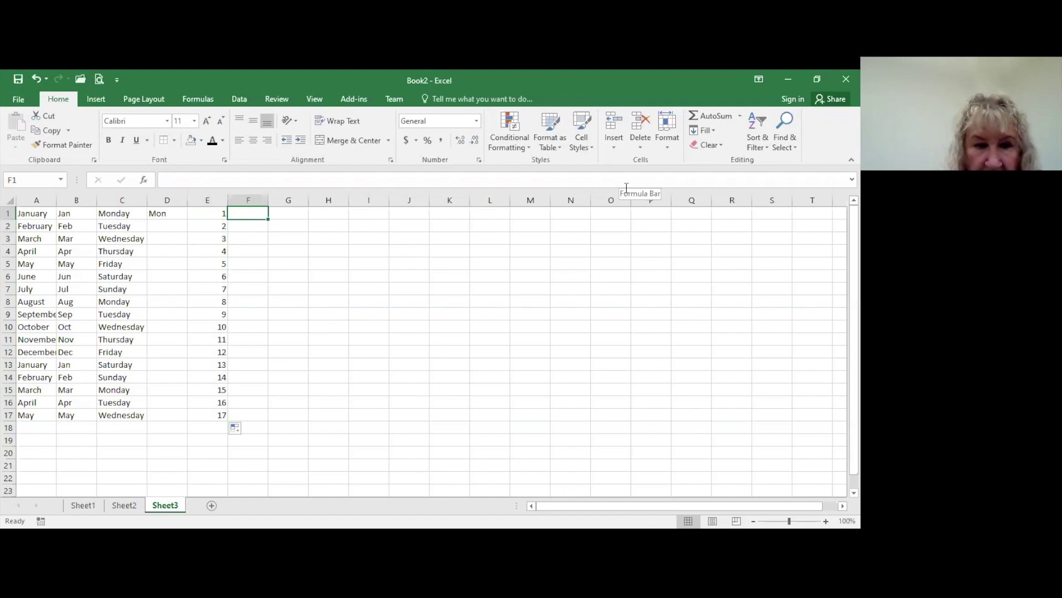
{"action": "type", "text": "100"}
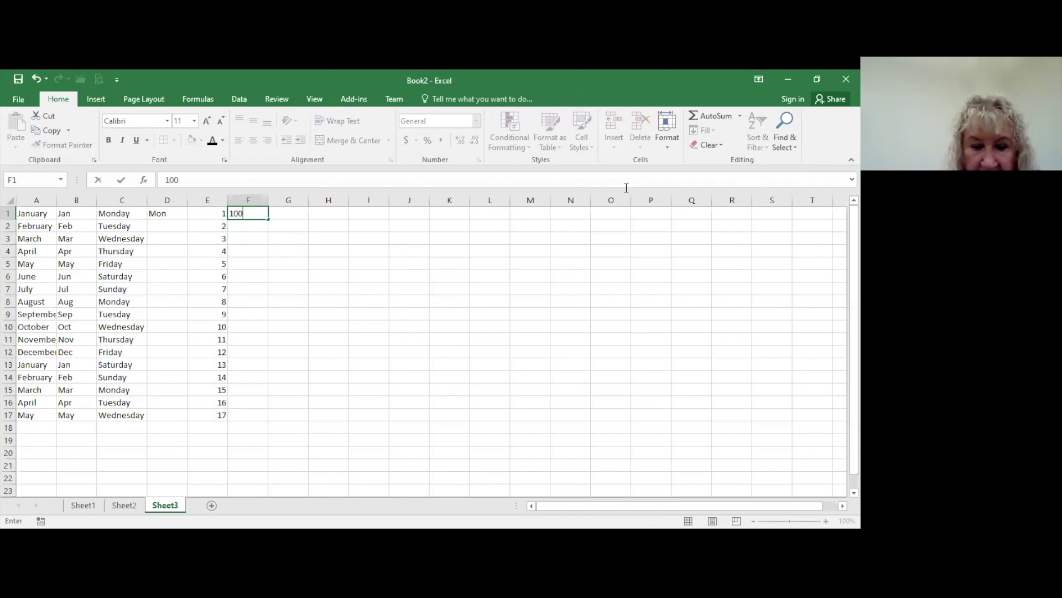
{"action": "key", "text": "Return"}
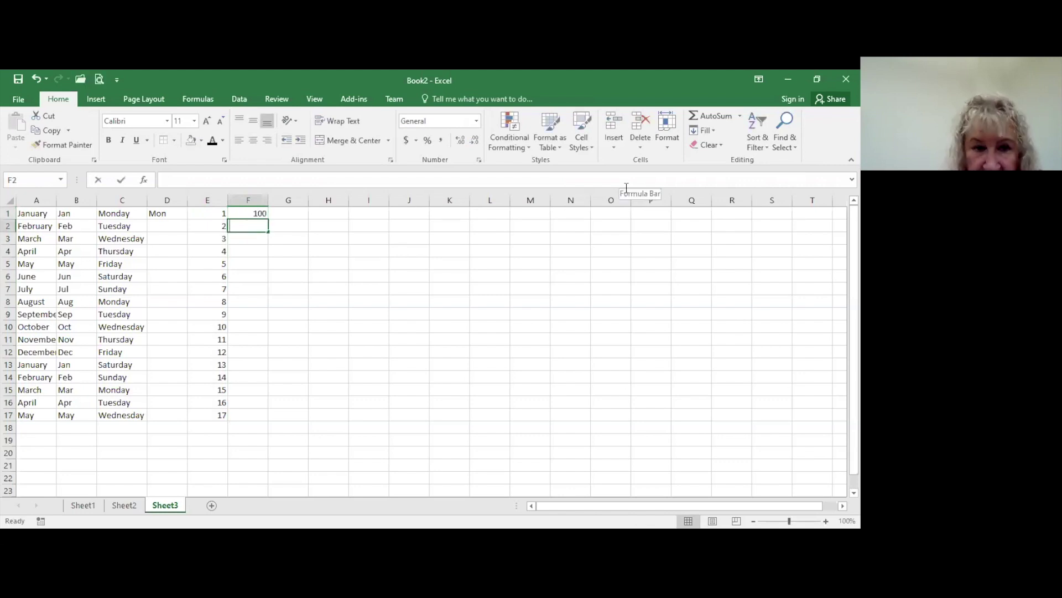
{"action": "type", "text": "200"}
{"action": "key", "text": "Tab"}
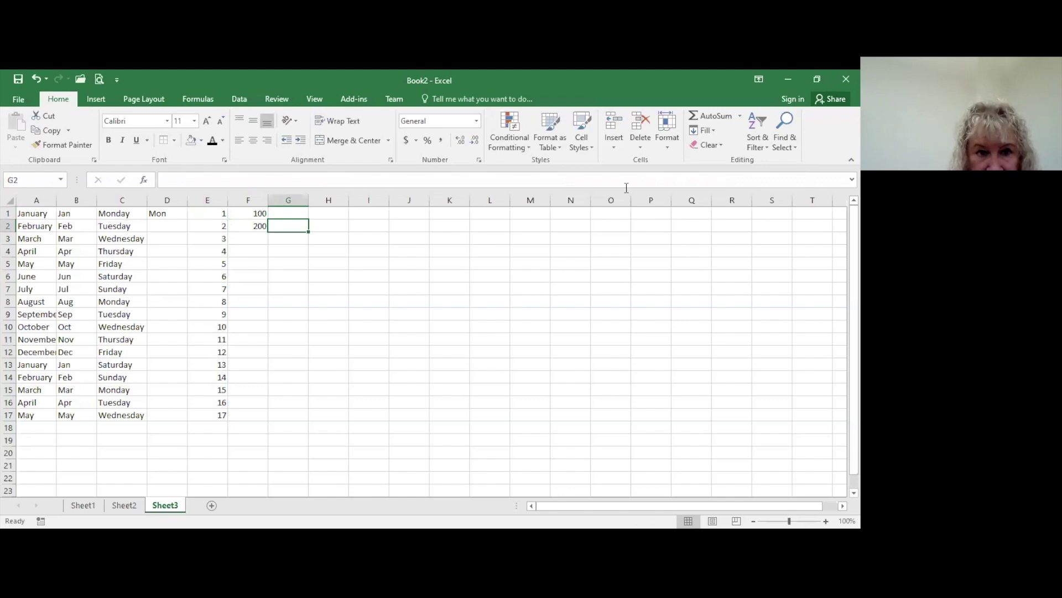
{"action": "left_click_drag", "start_coordinate": [250, 215], "coordinate": [266, 425]}
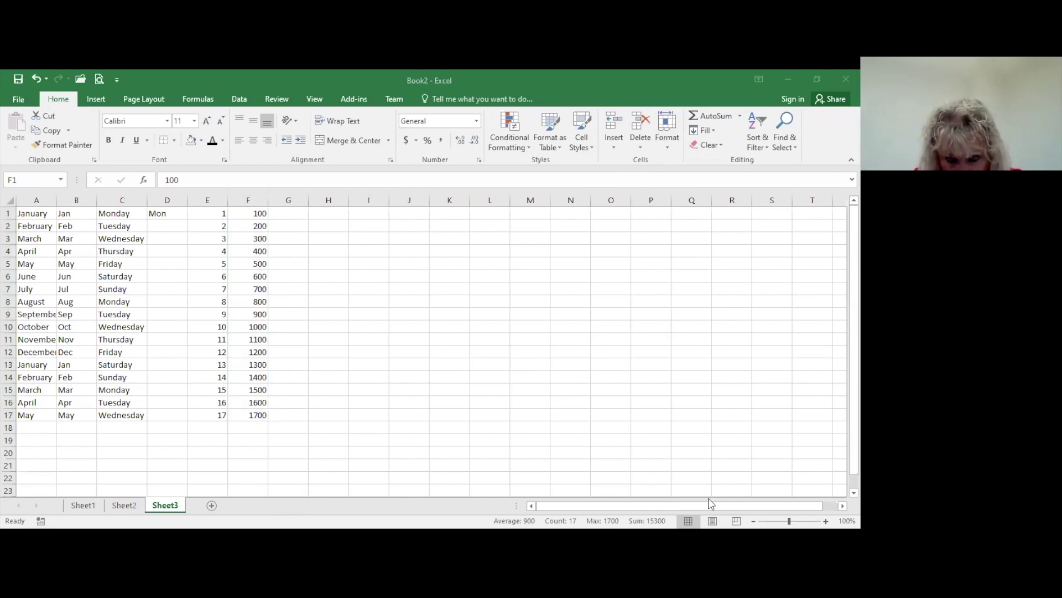
- Switch to the Excel Intro.xlsx workbook and open the Personal Budget sheet
{"action": "left_click", "coordinate": [695, 471]}
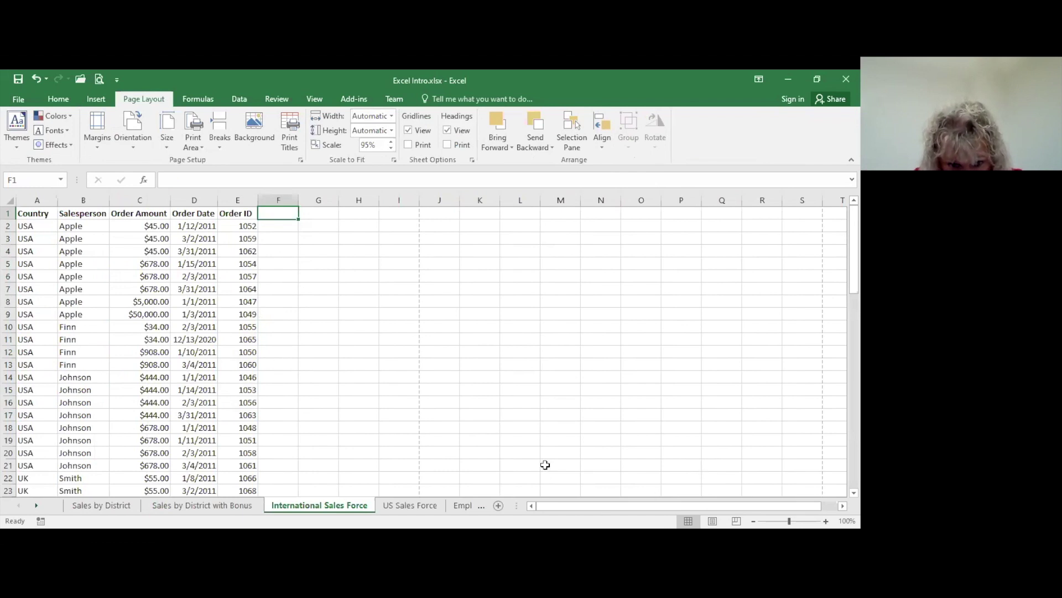
{"action": "left_click", "coordinate": [36, 505]}
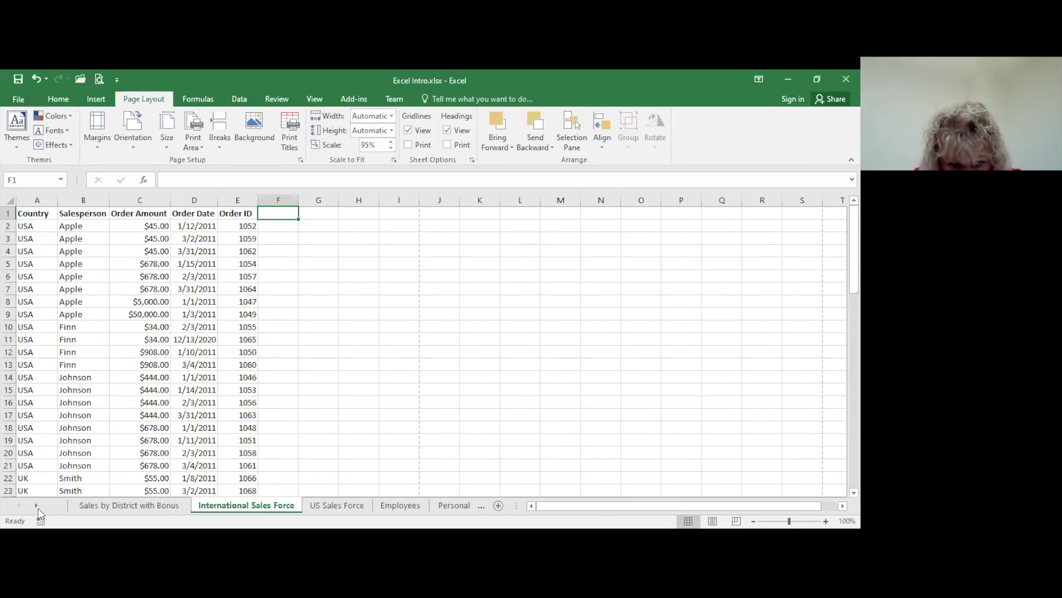
{"action": "left_click", "coordinate": [37, 506]}
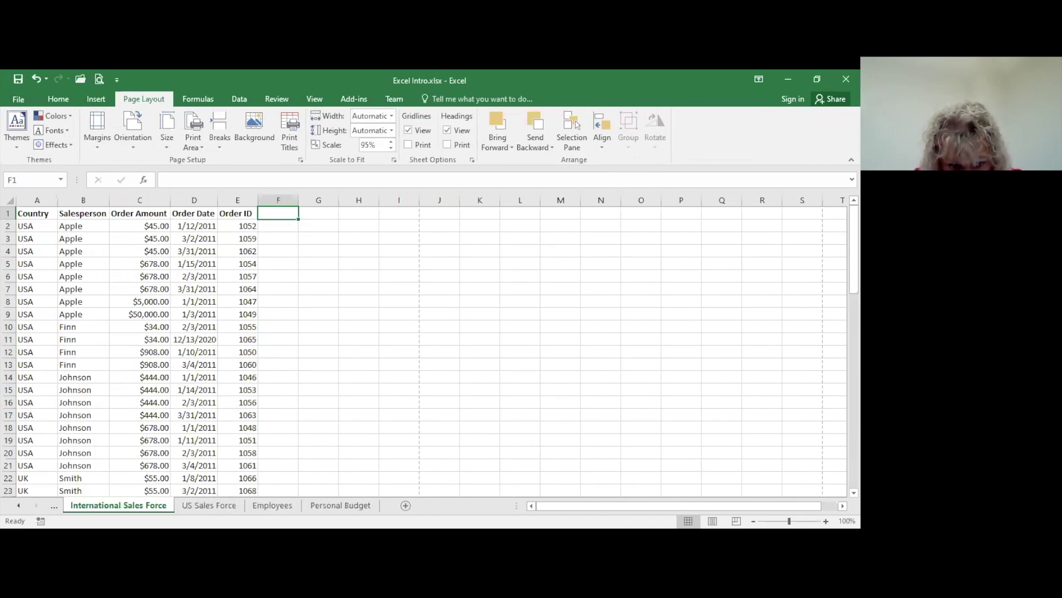
{"action": "left_click", "coordinate": [347, 506]}
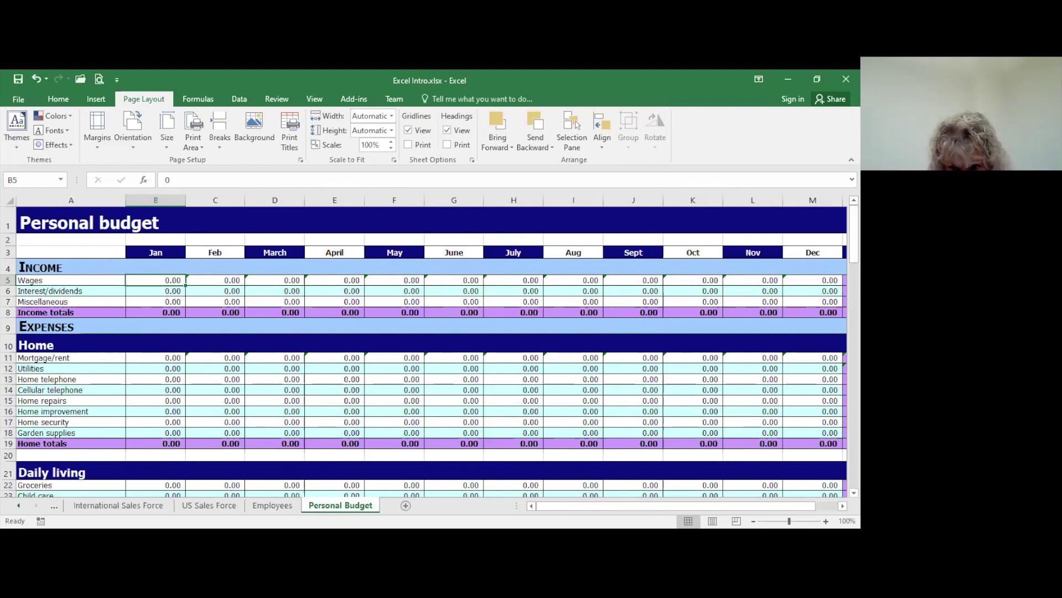
- Freeze the panes of the Personal Budget sheet at cell B5, locking rows 1 to 4 and column A
{"action": "scroll", "coordinate": [829, 343], "scroll_direction": "right", "scroll_amount": 2}
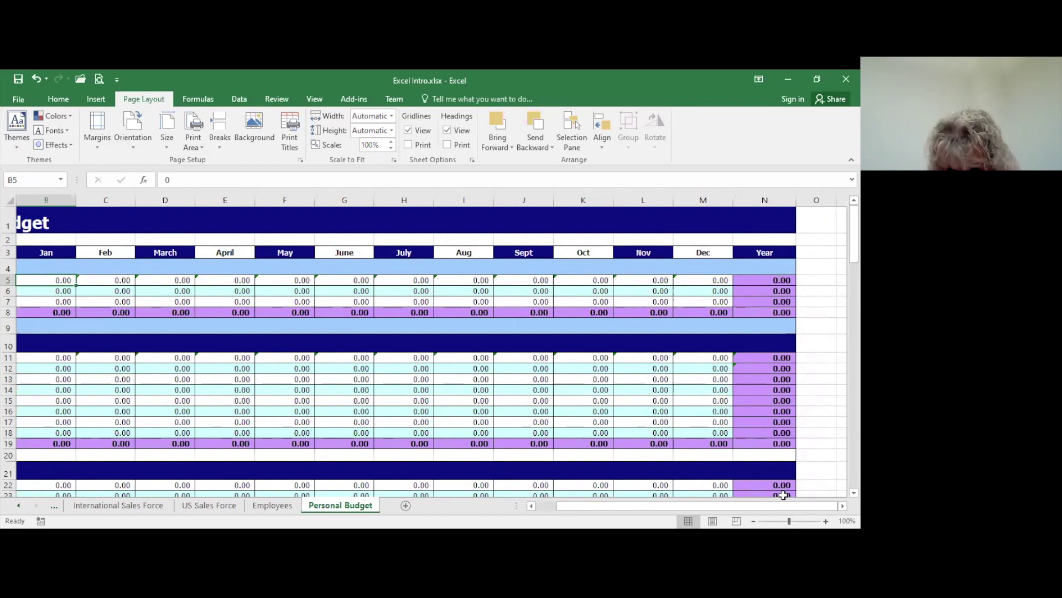
{"action": "left_click_drag", "start_coordinate": [779, 509], "coordinate": [757, 509]}
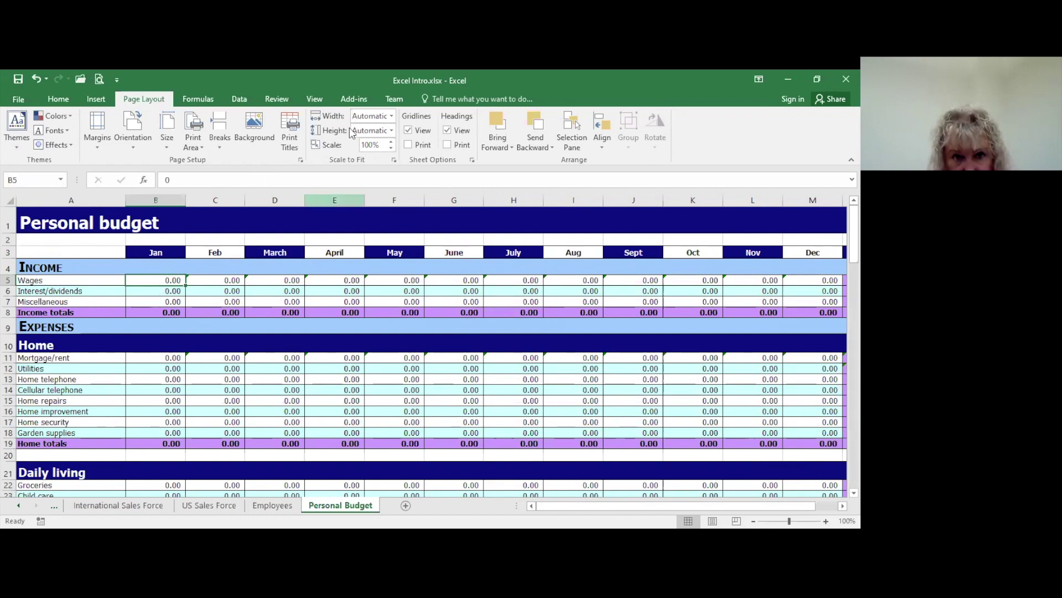
{"action": "left_click", "coordinate": [316, 103]}
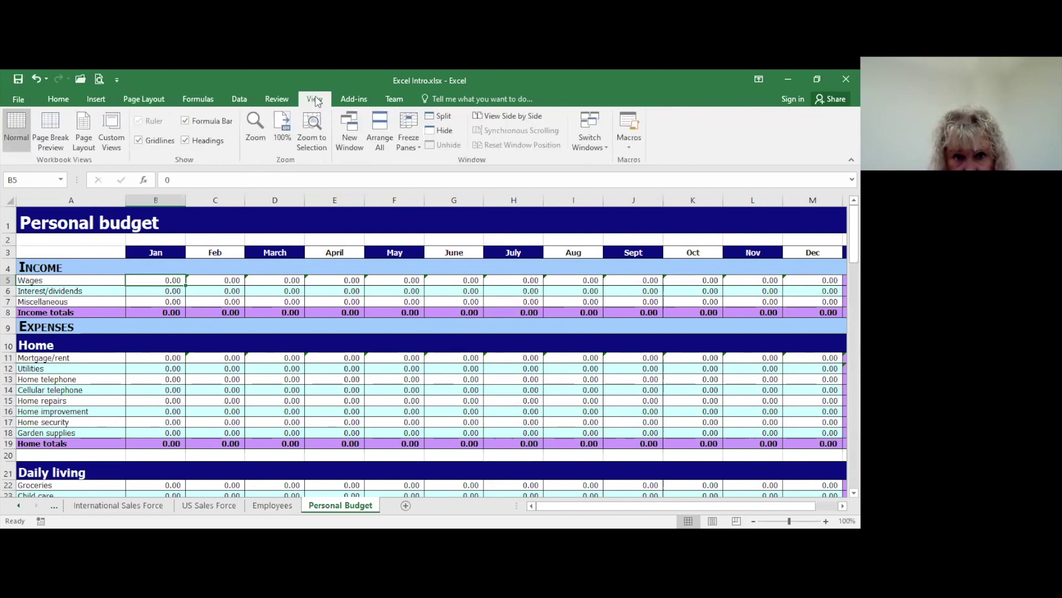
{"action": "left_click", "coordinate": [412, 133]}
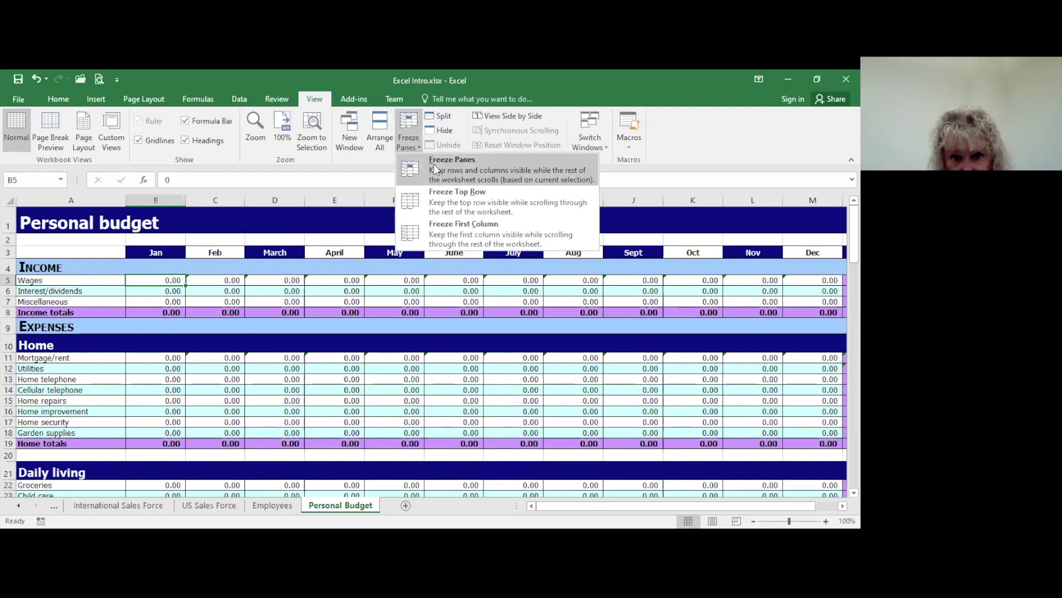
{"action": "left_click", "coordinate": [523, 165]}
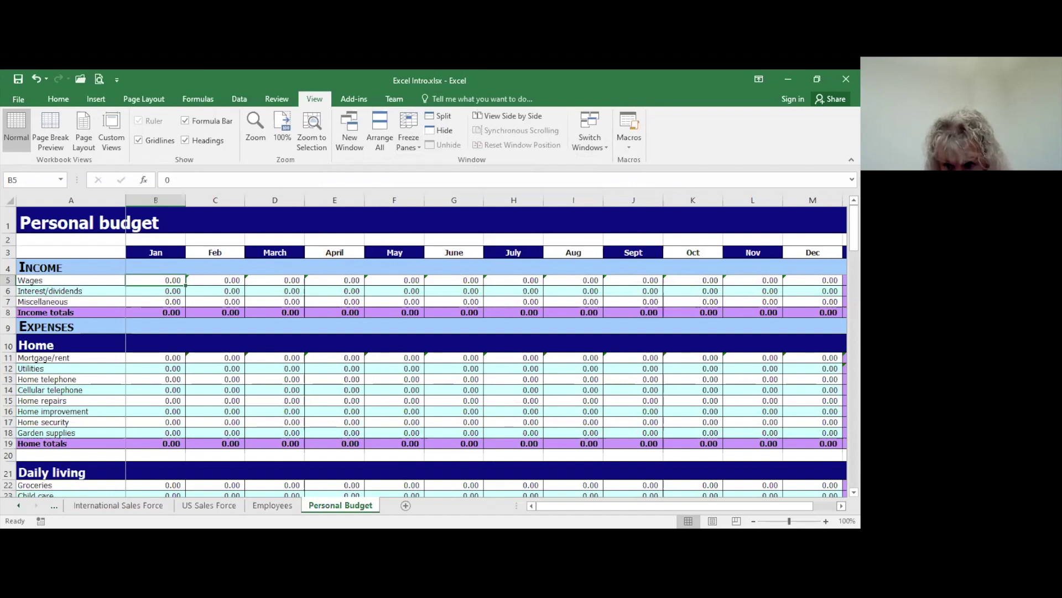
- Check the frozen headings against the Year column and the lower expense rows, and unfreeze the panes
{"action": "left_click", "coordinate": [841, 506]}
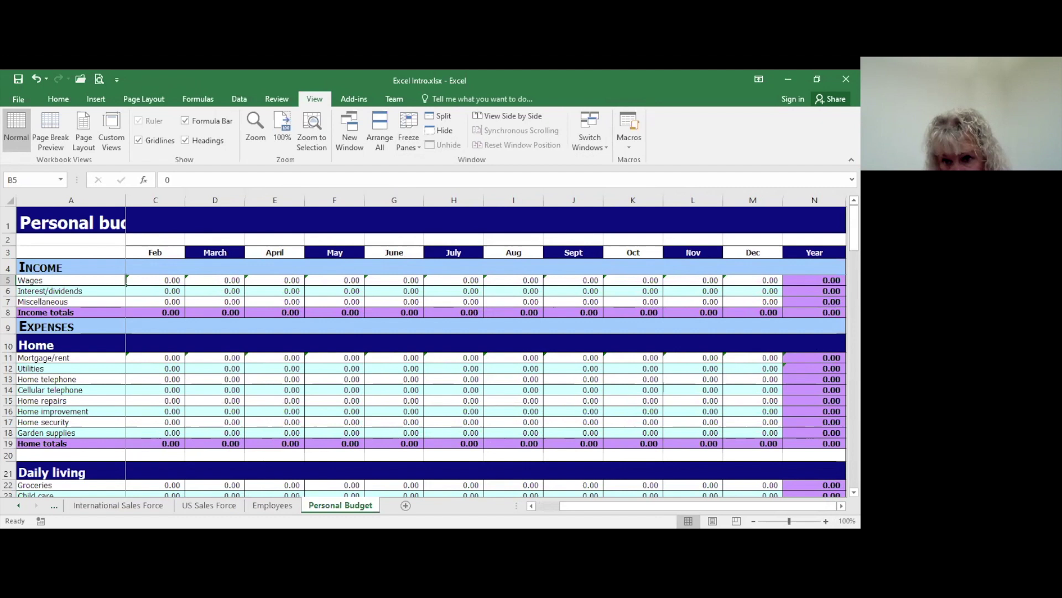
{"action": "scroll", "coordinate": [382, 244], "scroll_direction": "down", "scroll_amount": 15}
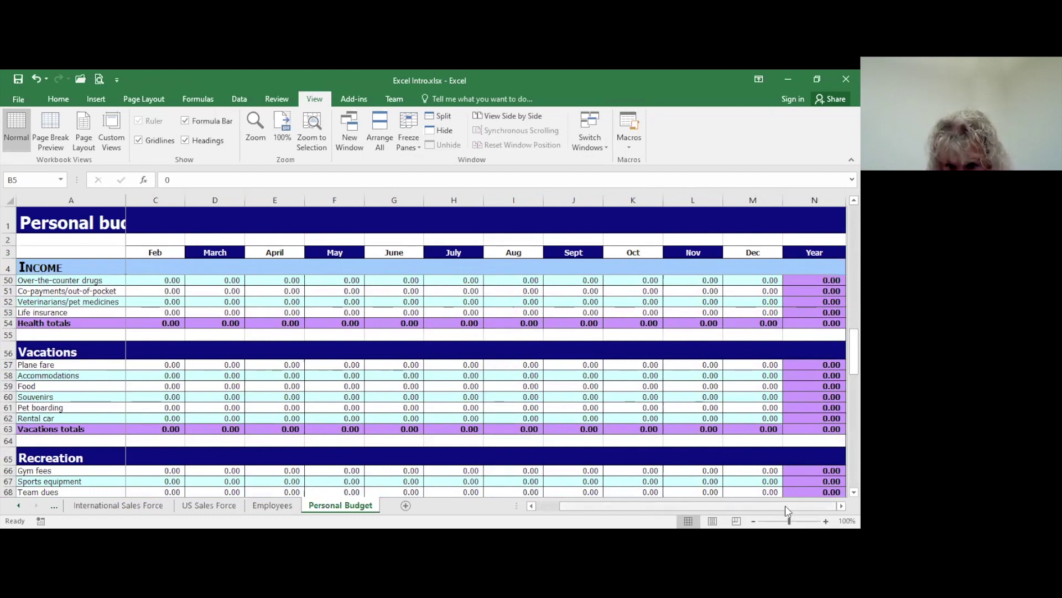
{"action": "left_click_drag", "start_coordinate": [785, 506], "coordinate": [763, 505]}
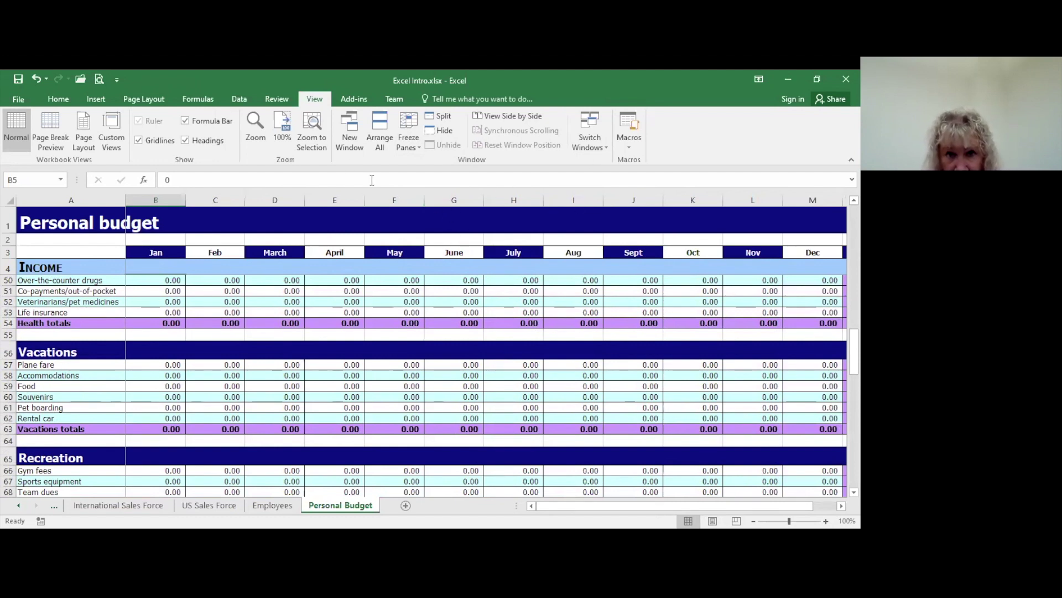
{"action": "left_click", "coordinate": [416, 125]}
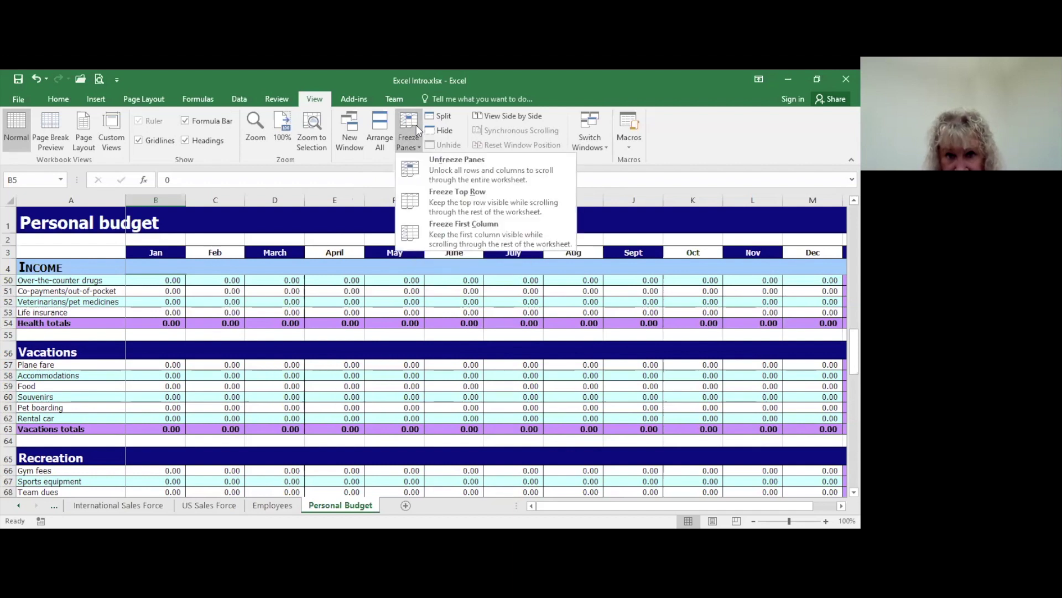
{"action": "left_click", "coordinate": [470, 160]}
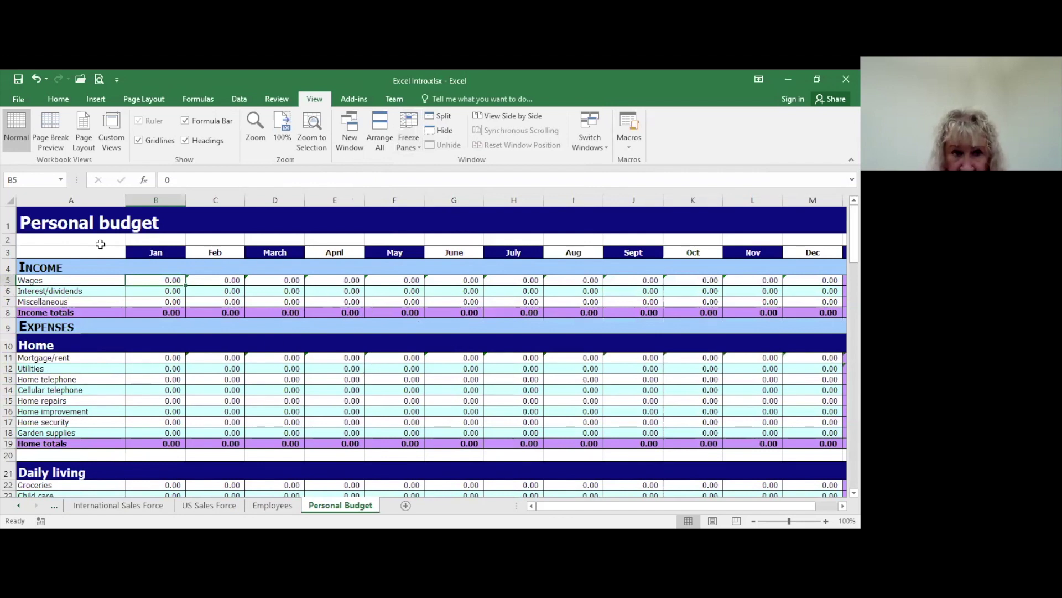
- Examine the lower expense sections and the Year column of the budget with the panes unfrozen
{"action": "scroll", "coordinate": [63, 318], "scroll_direction": "down", "scroll_amount": 6}
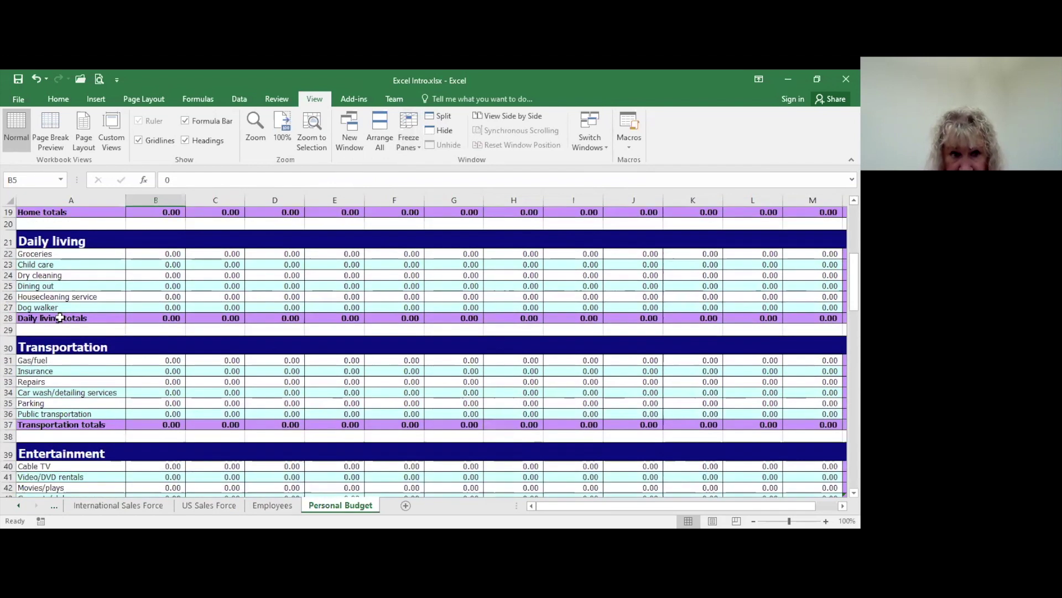
{"action": "scroll", "coordinate": [325, 240], "scroll_direction": "down", "scroll_amount": 16}
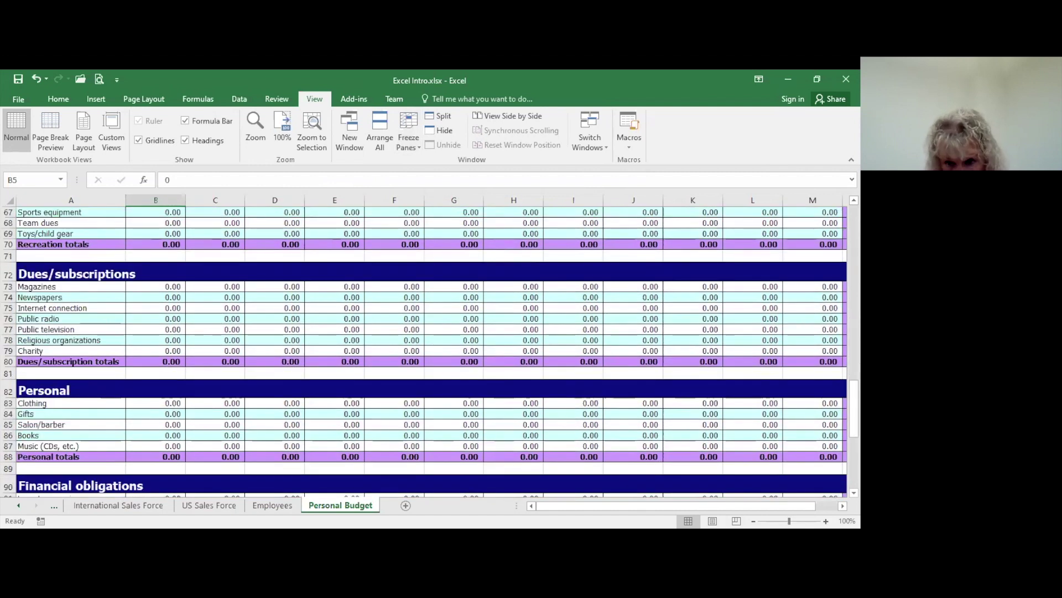
{"action": "left_click_drag", "start_coordinate": [714, 506], "coordinate": [830, 483]}
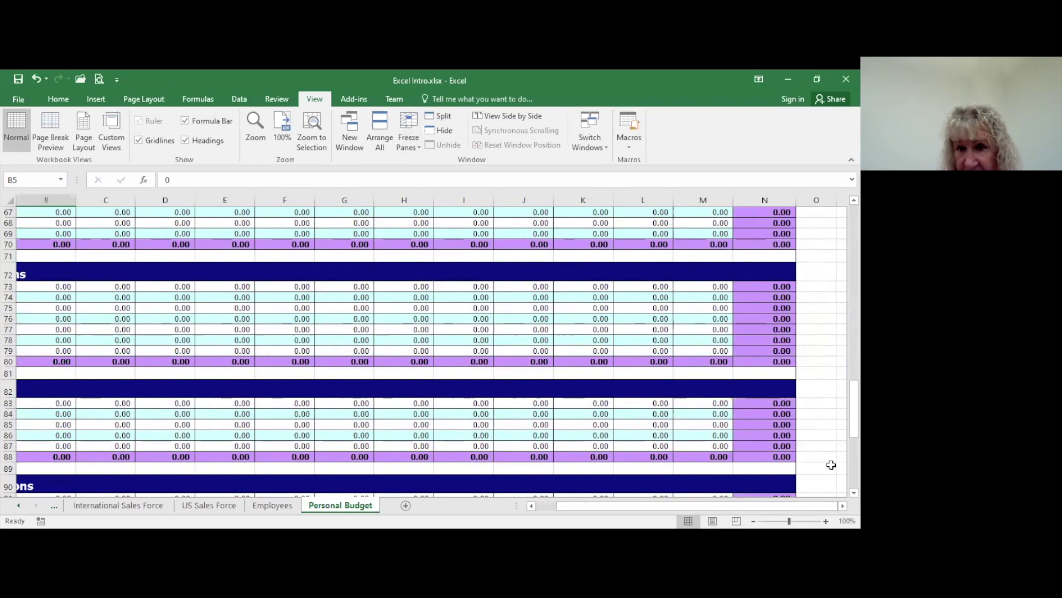
{"action": "left_click_drag", "start_coordinate": [854, 412], "coordinate": [854, 243]}
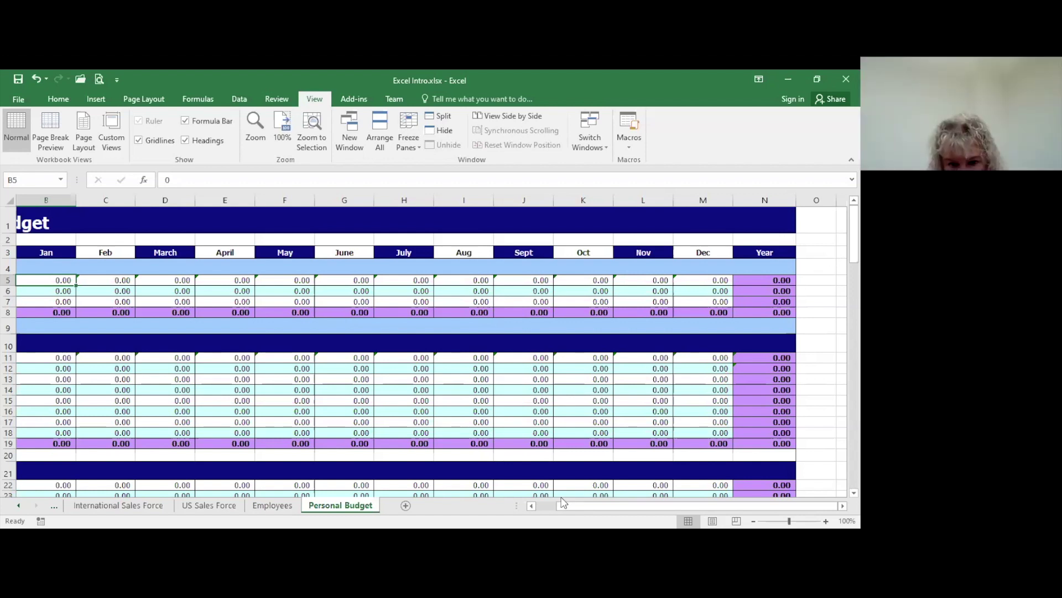
{"action": "left_click_drag", "start_coordinate": [595, 506], "coordinate": [574, 505]}
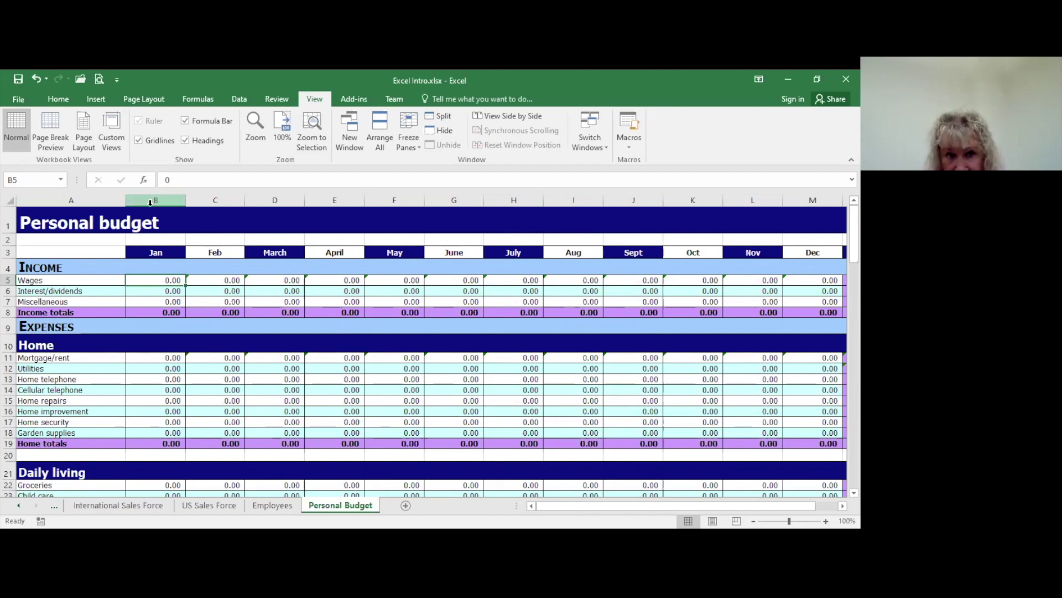
- Hide the January through June columns, B to G, of the Personal Budget sheet and deselect them
{"action": "left_click_drag", "start_coordinate": [156, 202], "coordinate": [461, 199]}
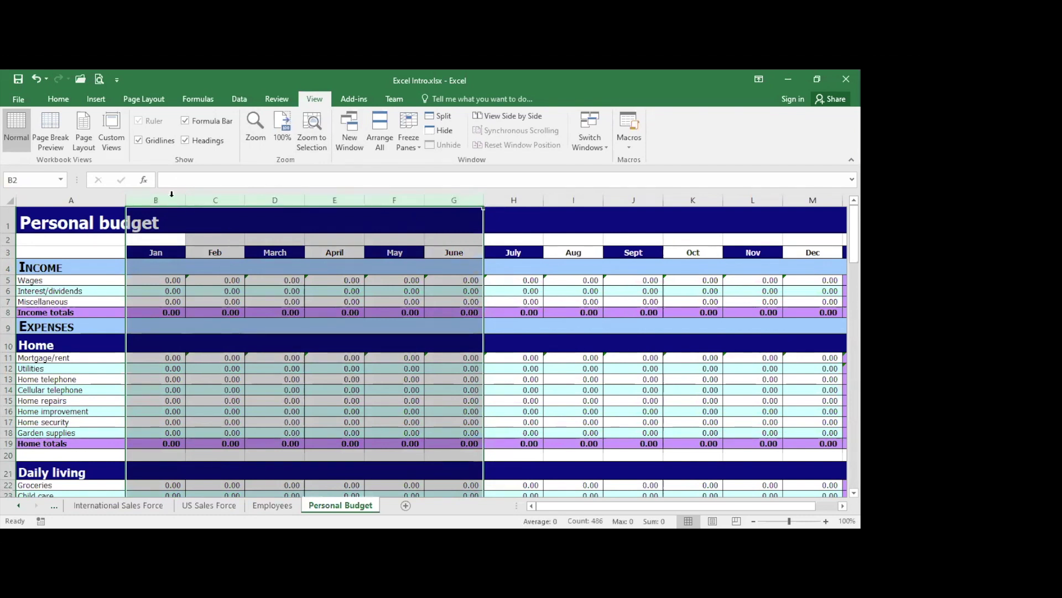
{"action": "left_click_drag", "start_coordinate": [162, 198], "coordinate": [187, 203]}
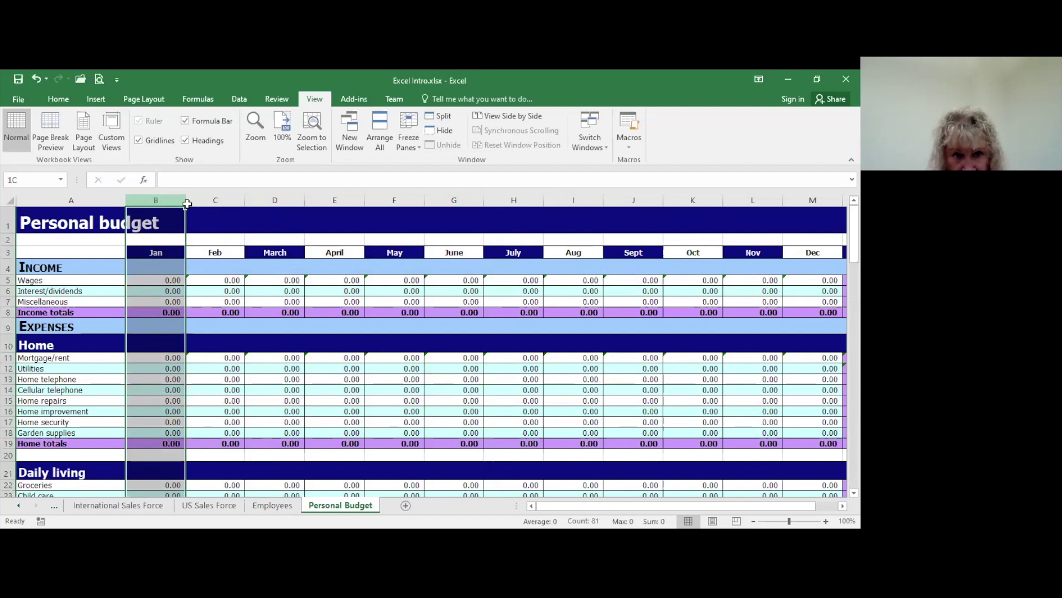
{"action": "left_click_drag", "start_coordinate": [439, 194], "coordinate": [452, 199]}
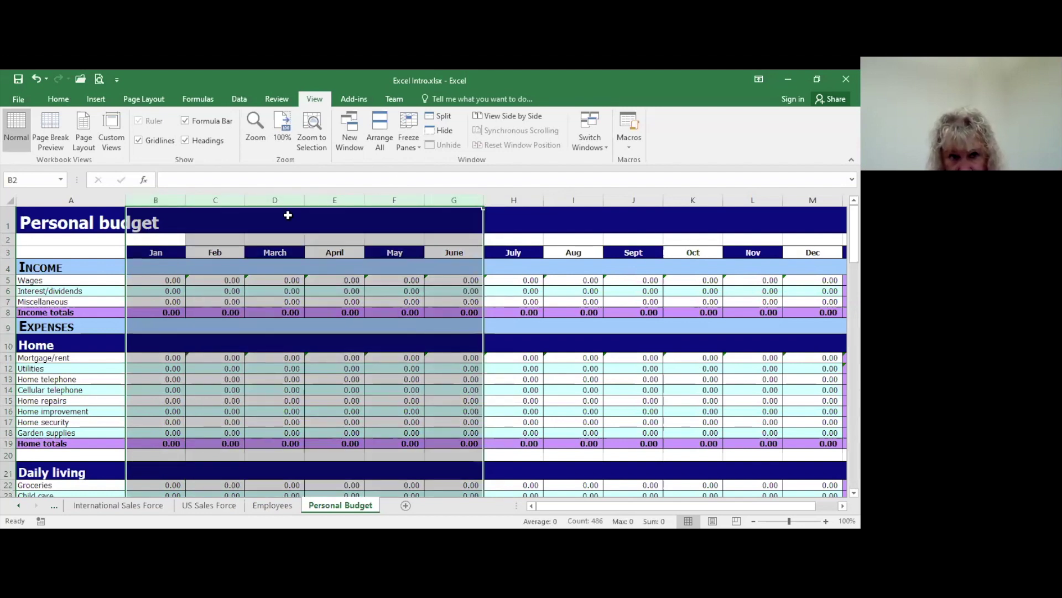
{"action": "right_click", "coordinate": [456, 205]}
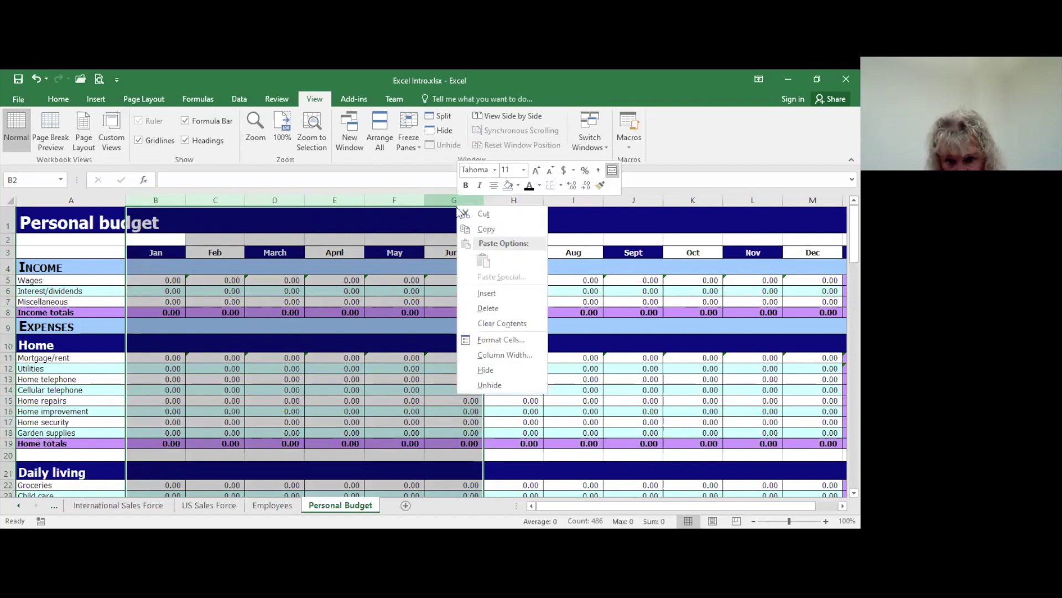
{"action": "left_click", "coordinate": [490, 370]}
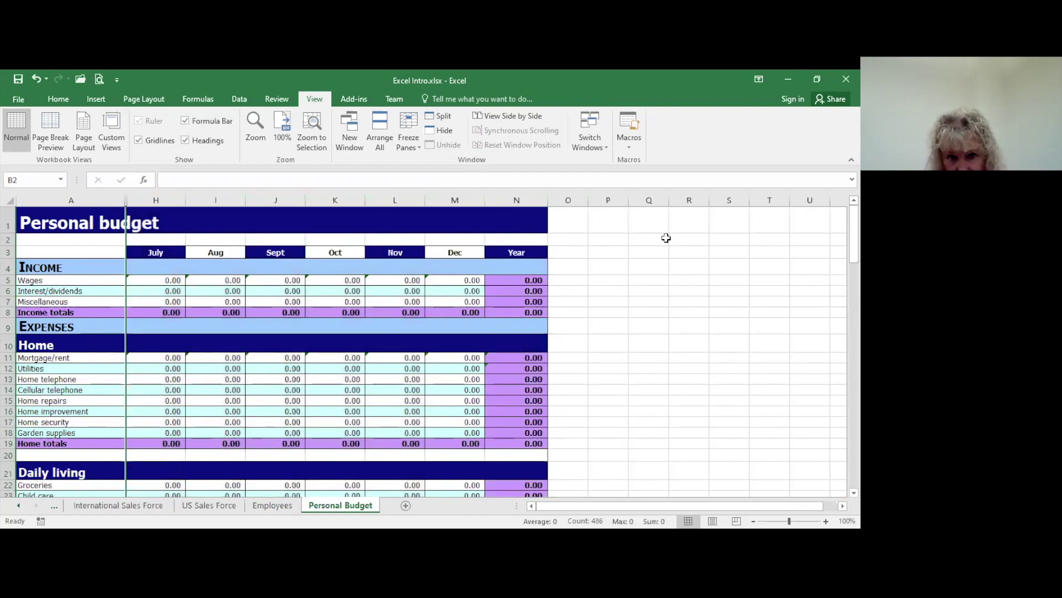
{"action": "left_click", "coordinate": [662, 238]}
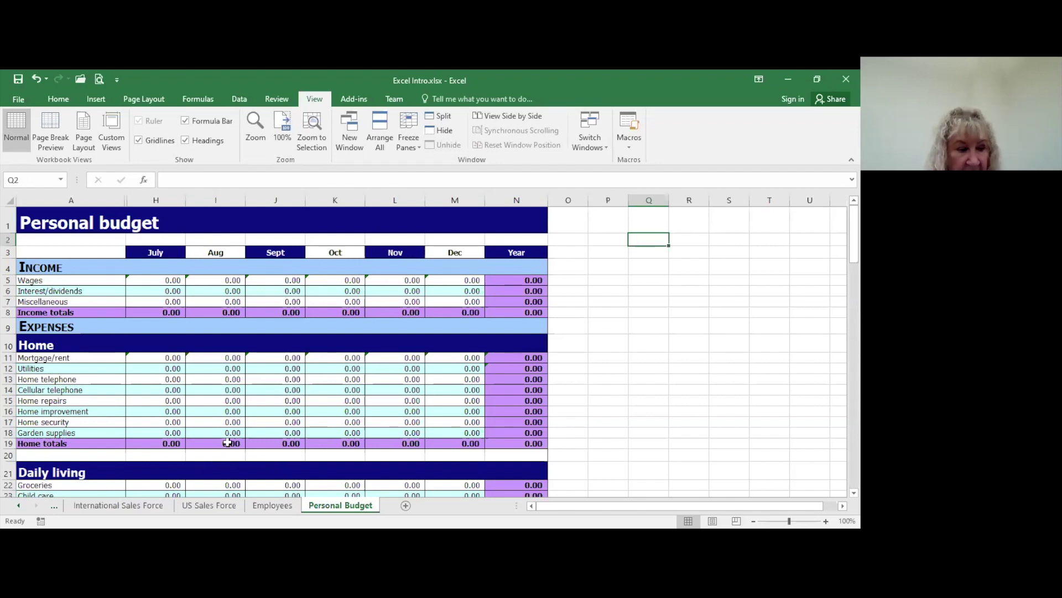
- Unhide the January through June columns between columns A and H, and select the INCOME heading in row 4
{"action": "left_click", "coordinate": [84, 200]}
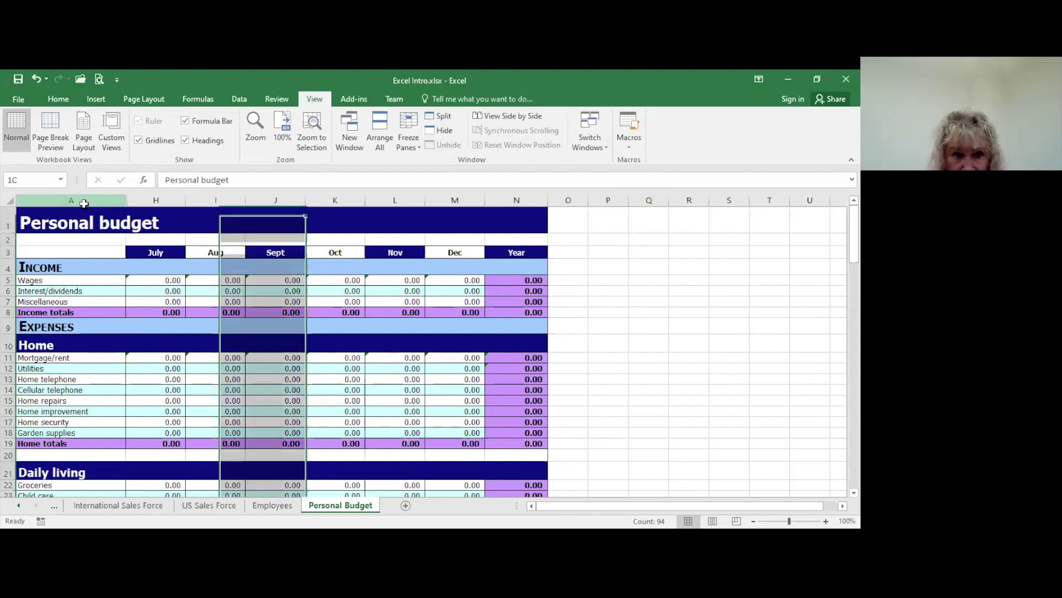
{"action": "left_click_drag", "start_coordinate": [79, 198], "coordinate": [158, 198]}
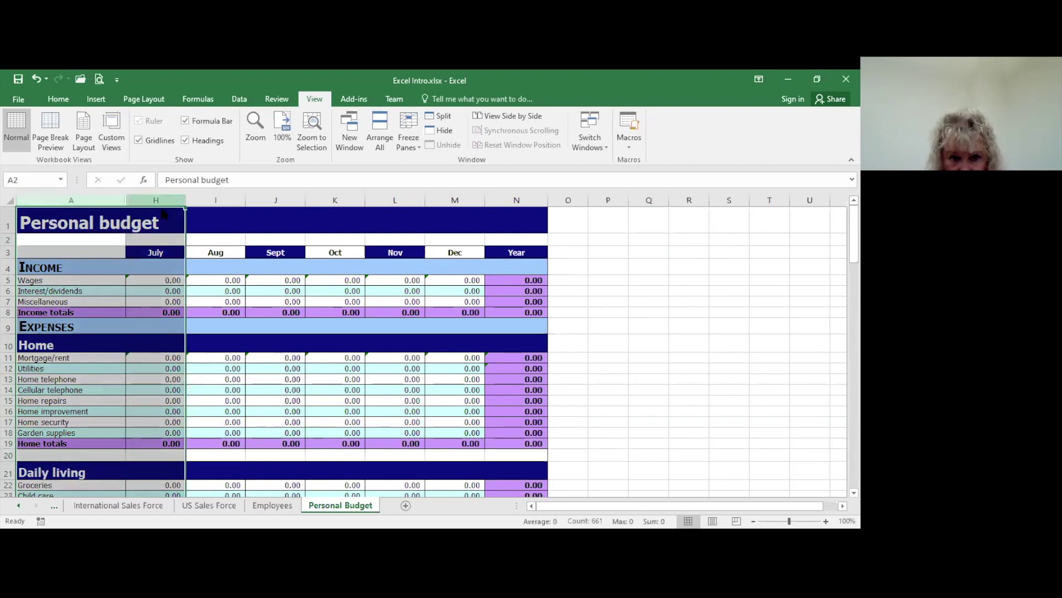
{"action": "right_click", "coordinate": [169, 204]}
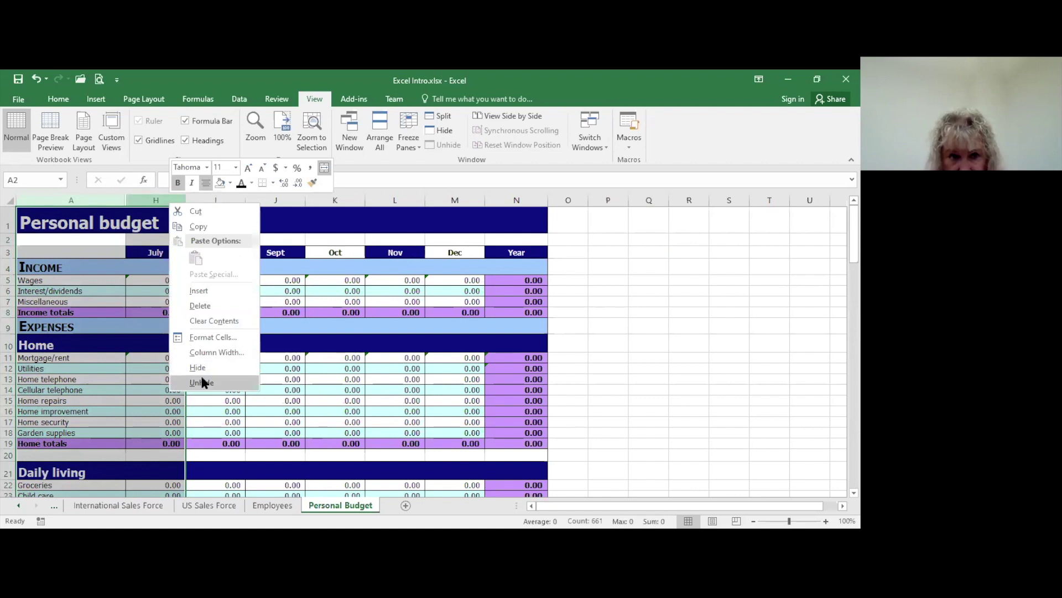
{"action": "left_click", "coordinate": [202, 382]}
{"action": "left_click", "coordinate": [276, 201]}
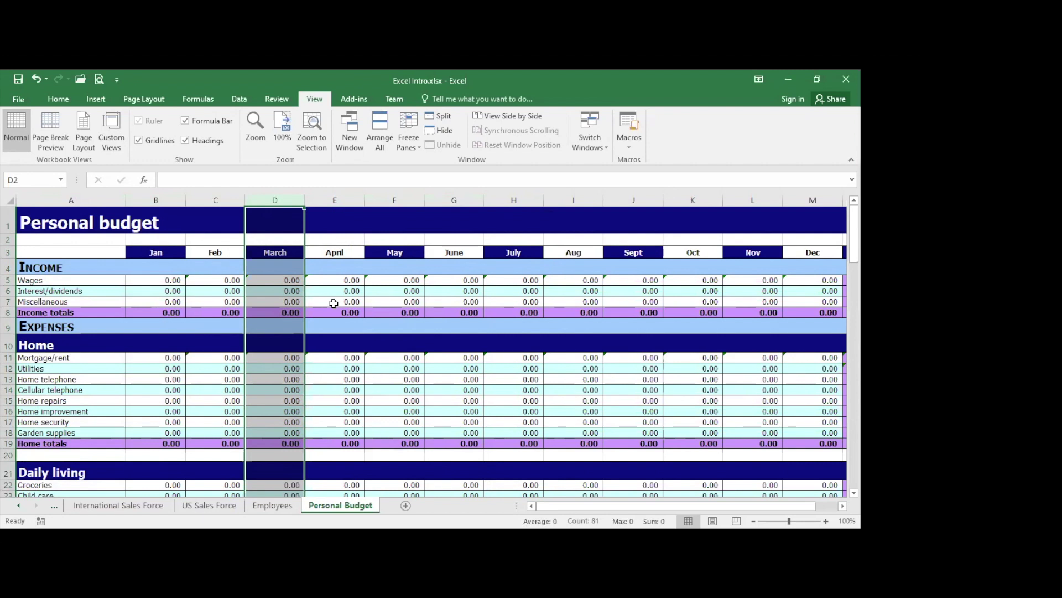
{"action": "left_click", "coordinate": [38, 255]}
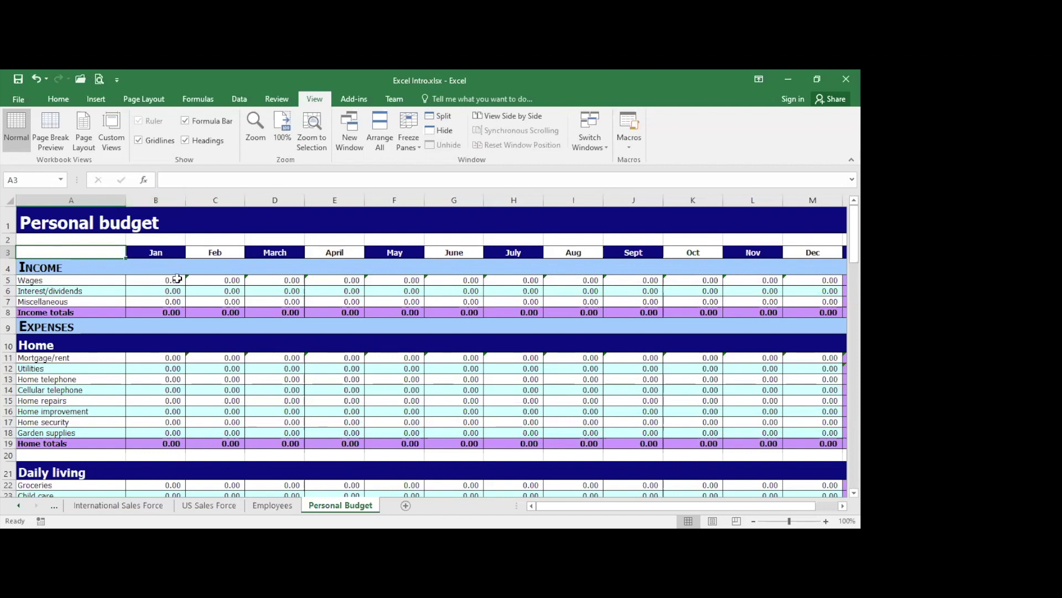
{"action": "left_click", "coordinate": [160, 268]}
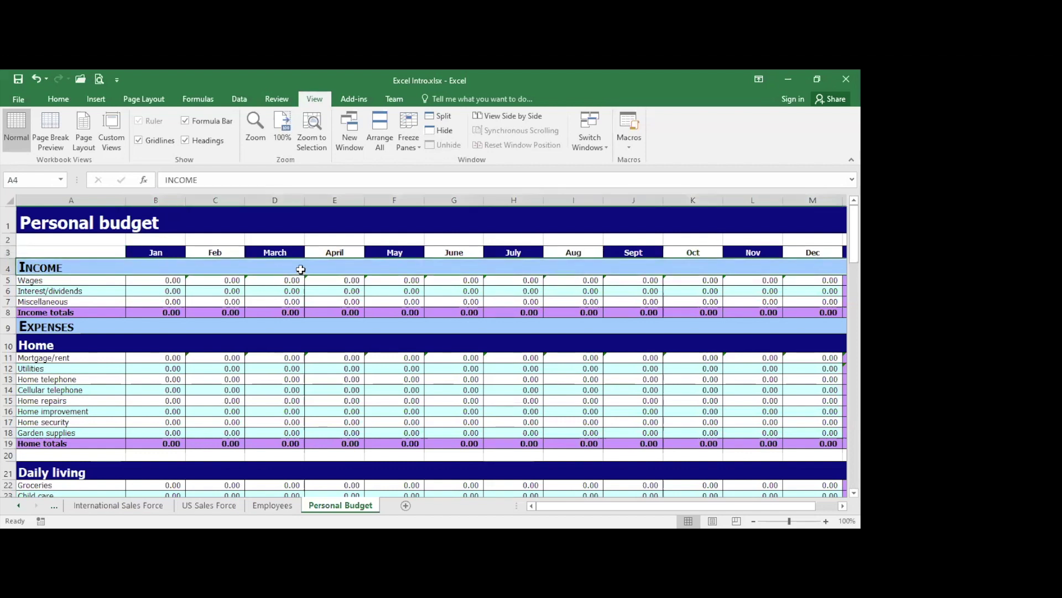